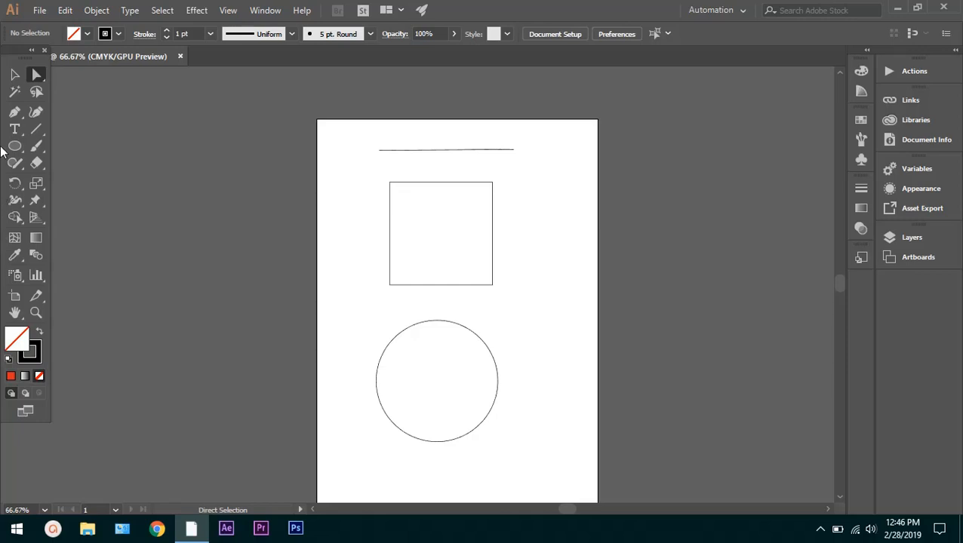
# Examine the line, square and circle on the artboard up close
pyautogui.click(40, 75)
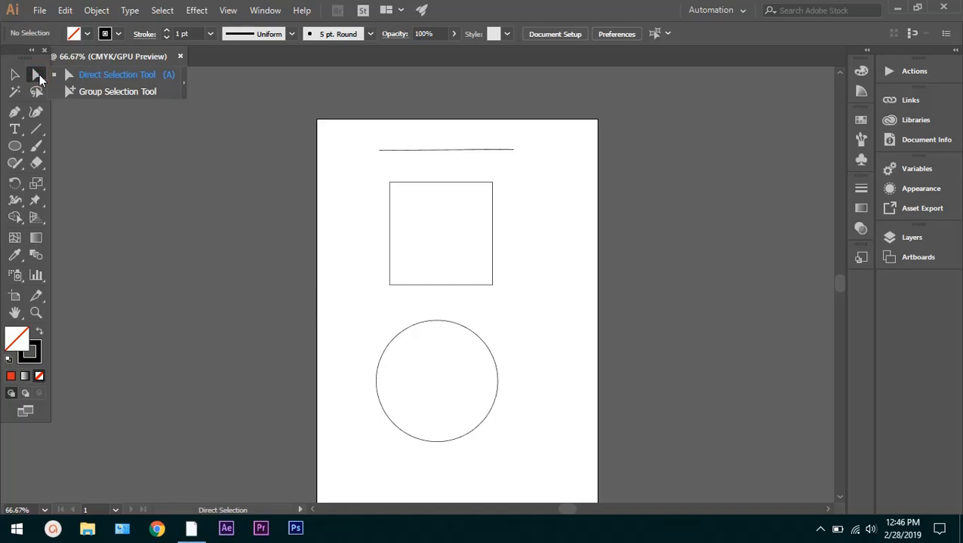
pyautogui.click(82, 79)
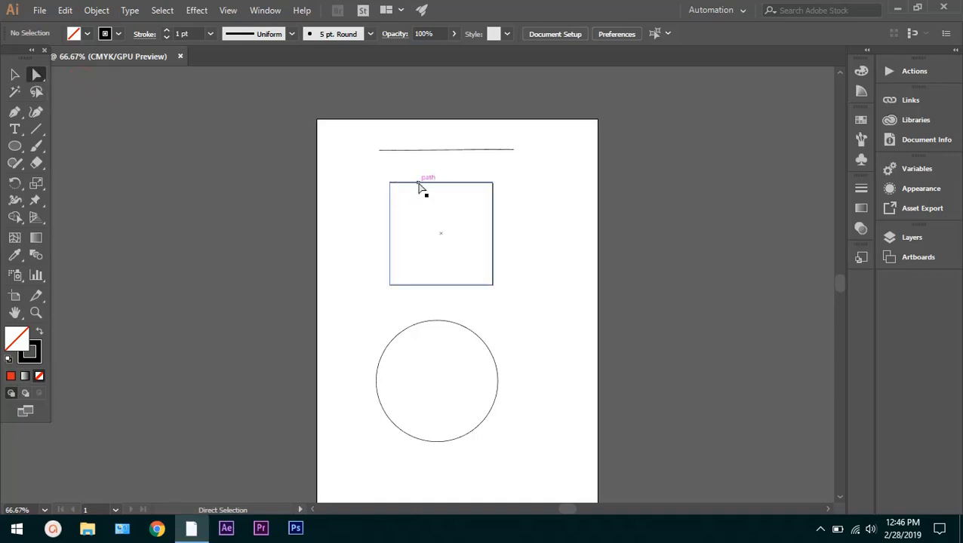
pyautogui.scroll(-1, 421, 187)
pyautogui.scroll(1, 420, 189)
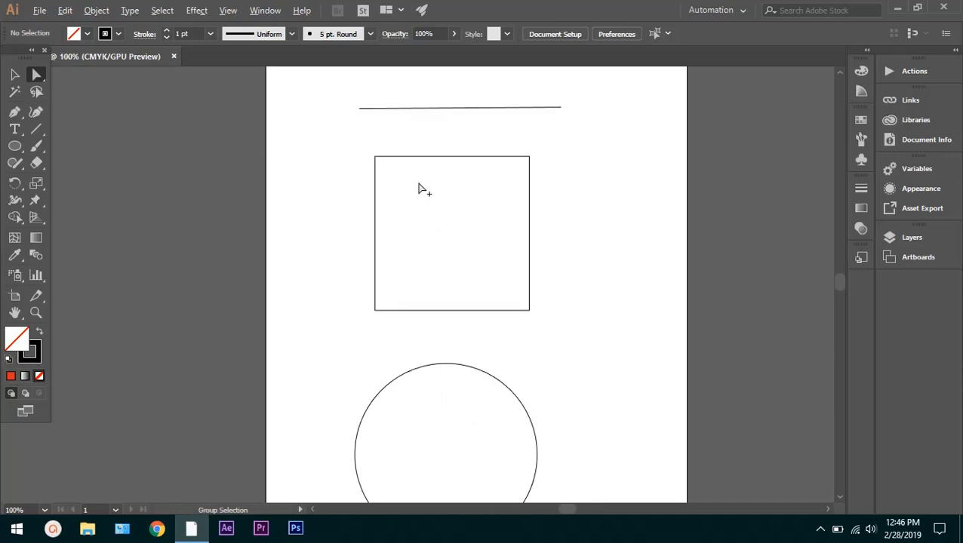
pyautogui.scroll(1, 420, 188)
pyautogui.scroll(-1, 420, 189)
pyautogui.scroll(-1, 420, 188)
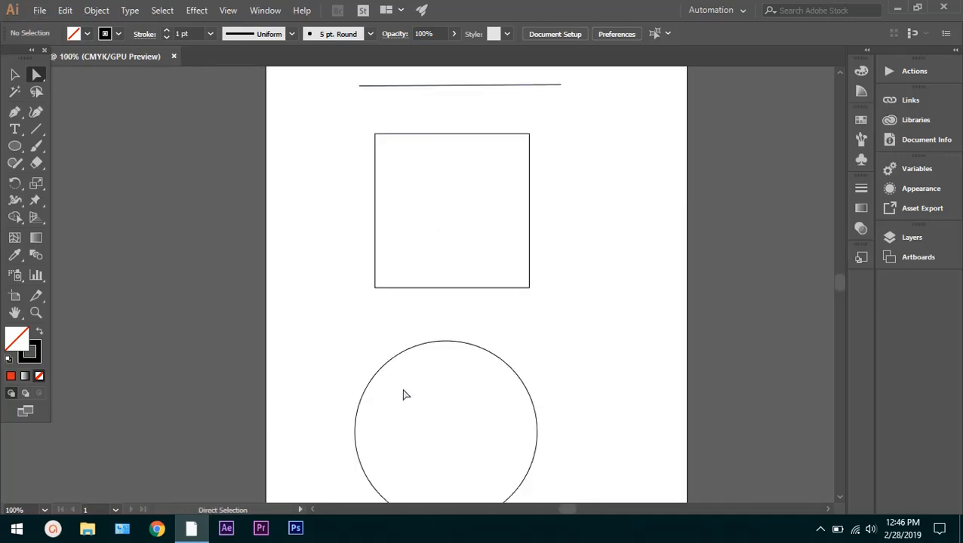
pyautogui.scroll(4, 404, 391)
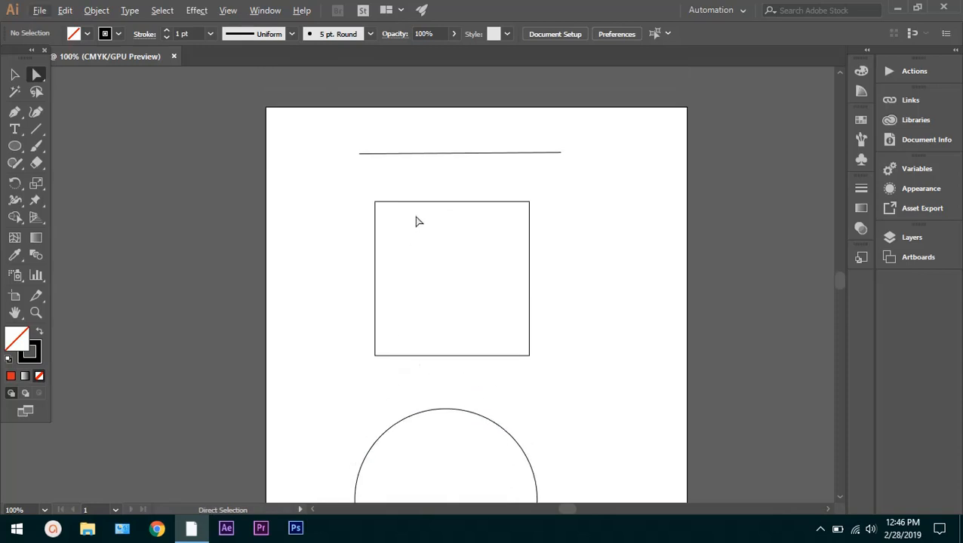
pyautogui.scroll(2, 430, 155)
pyautogui.scroll(1, 430, 156)
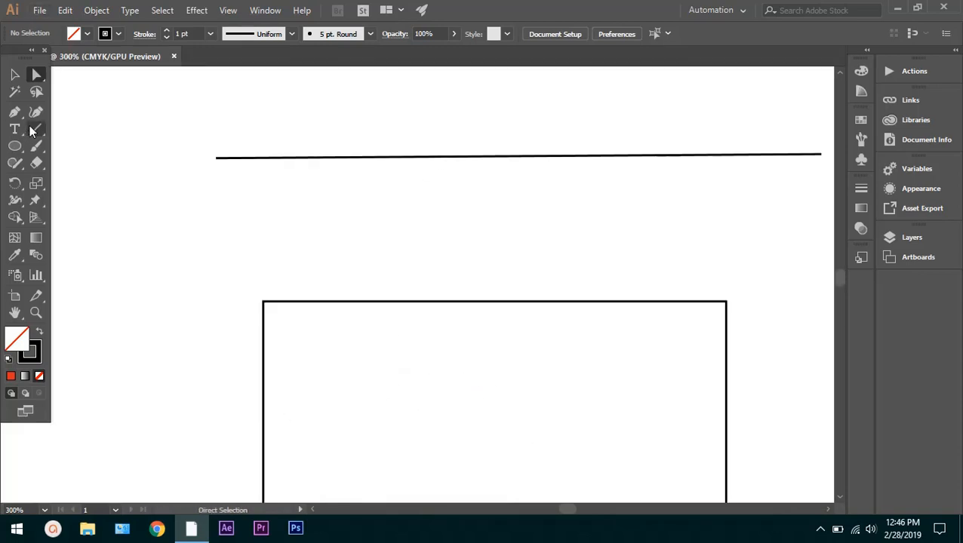
pyautogui.click(34, 131)
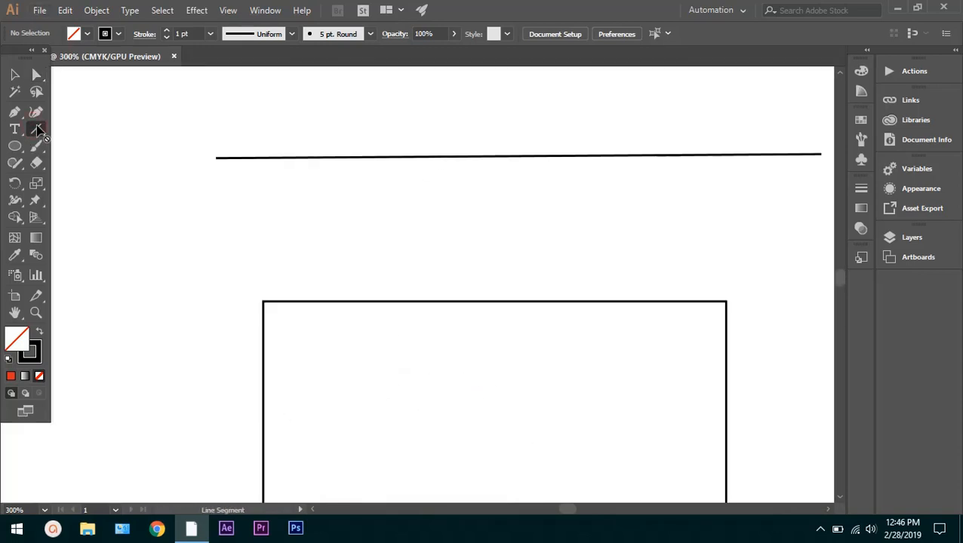
pyautogui.click(38, 131)
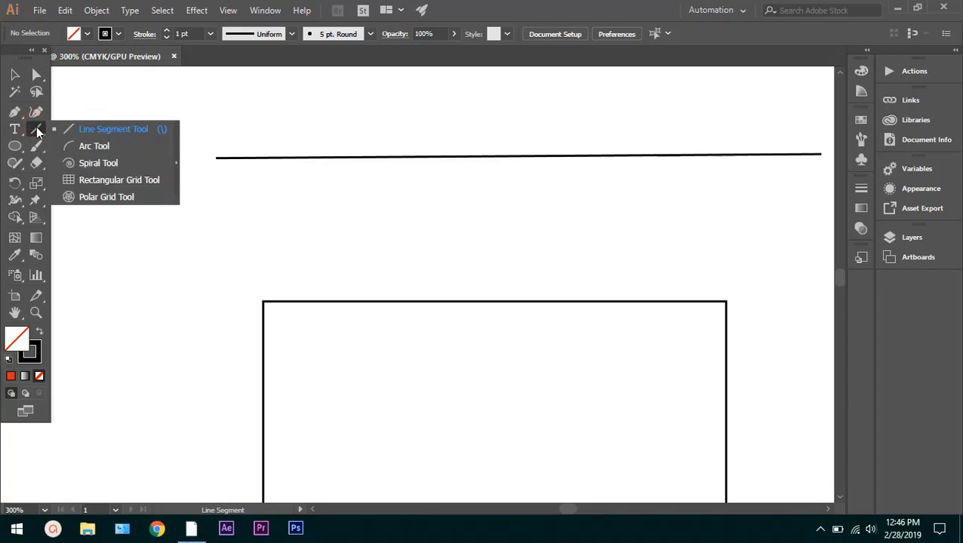
pyautogui.click(593, 3)
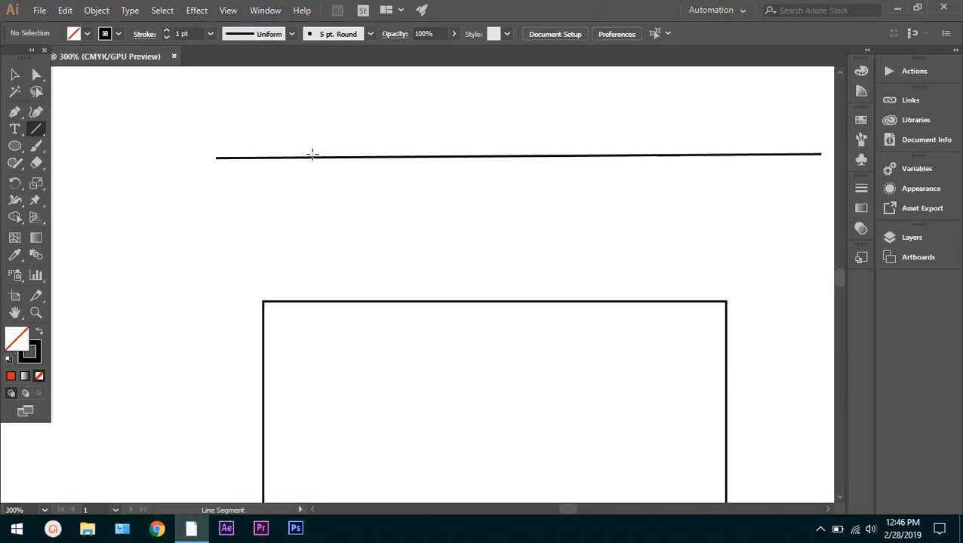
# Select the horizontal line above the square with the Direct Selection tool and set its stroke to None
pyautogui.click(37, 75)
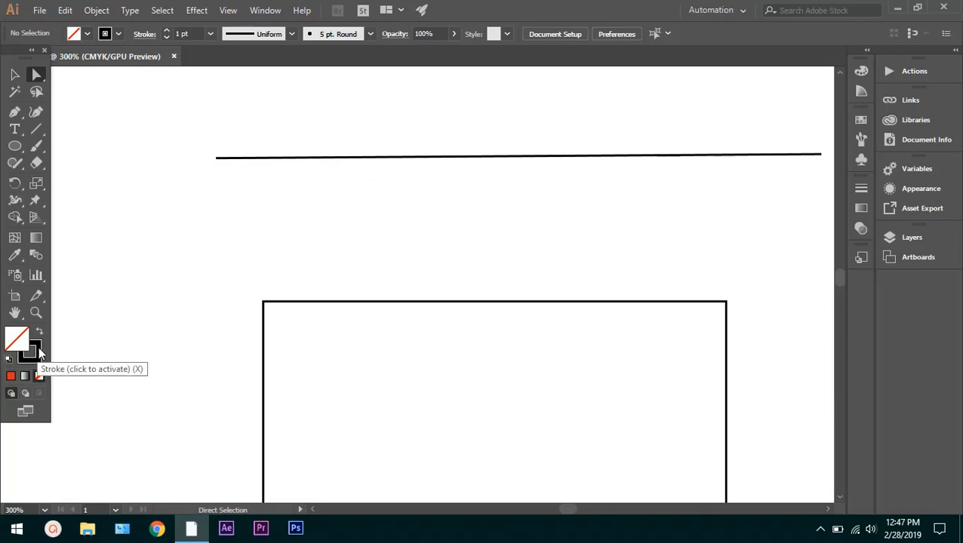
pyautogui.click(291, 157)
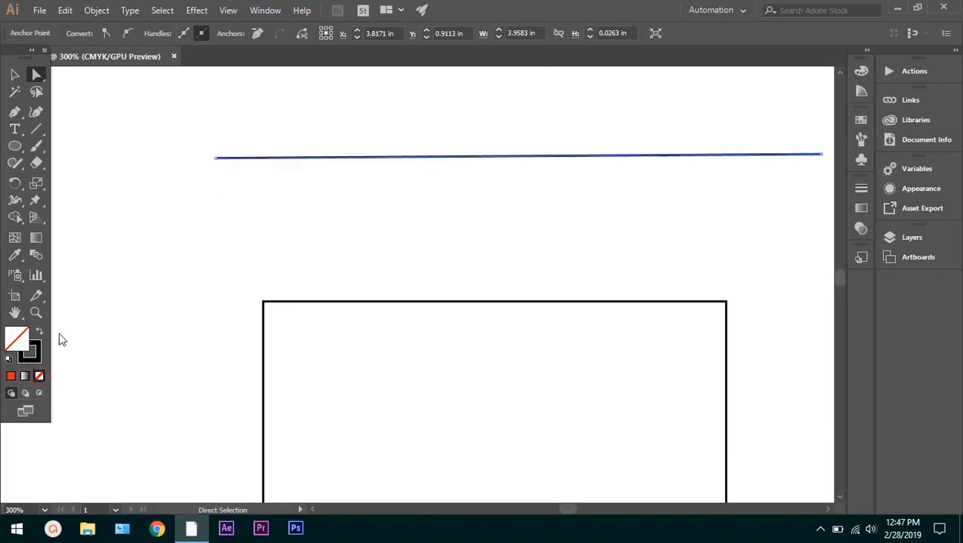
pyautogui.click(156, 216)
pyautogui.click(31, 358)
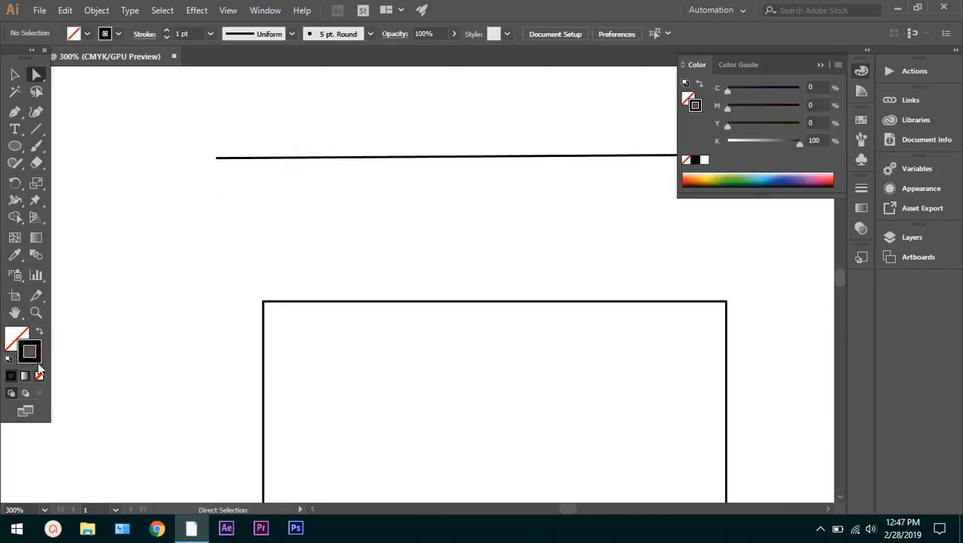
pyautogui.click(39, 376)
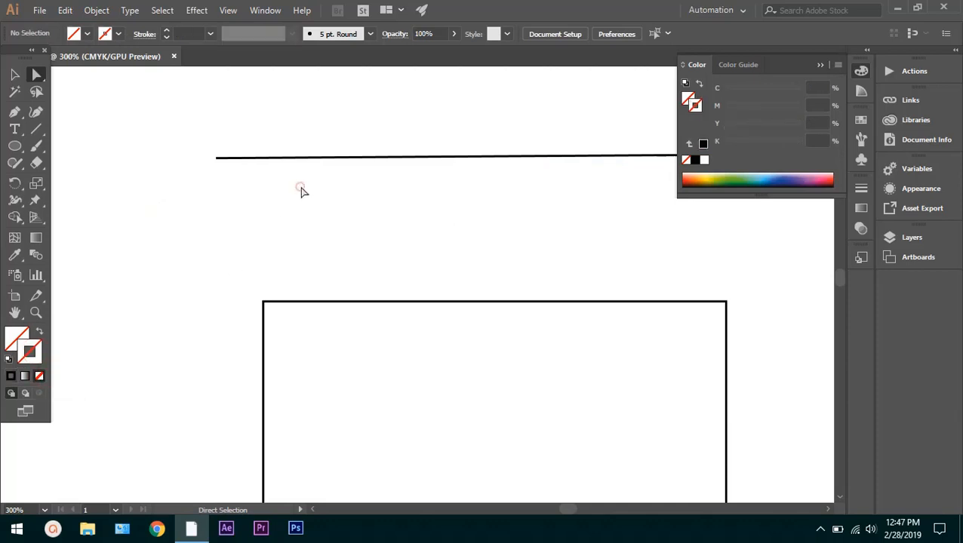
pyautogui.click(307, 157)
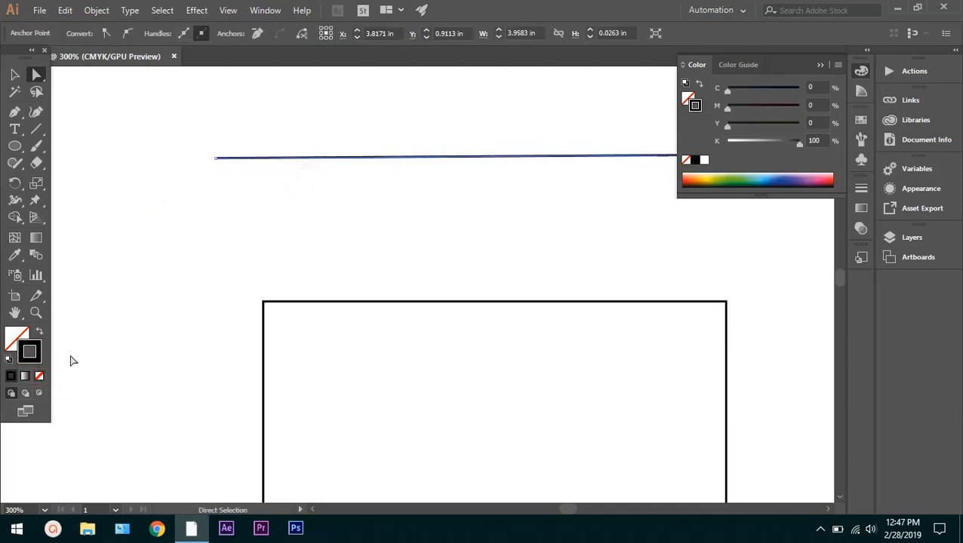
pyautogui.click(40, 376)
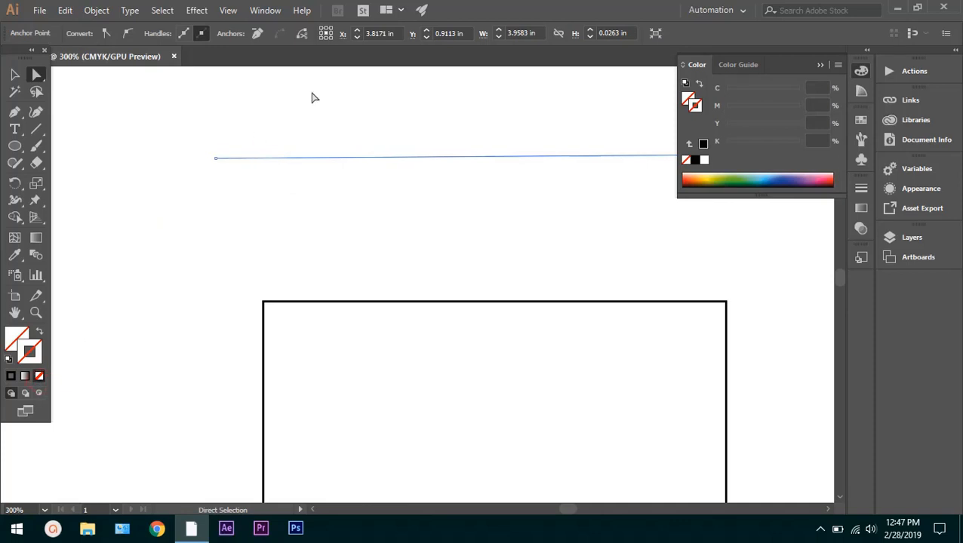
pyautogui.click(821, 66)
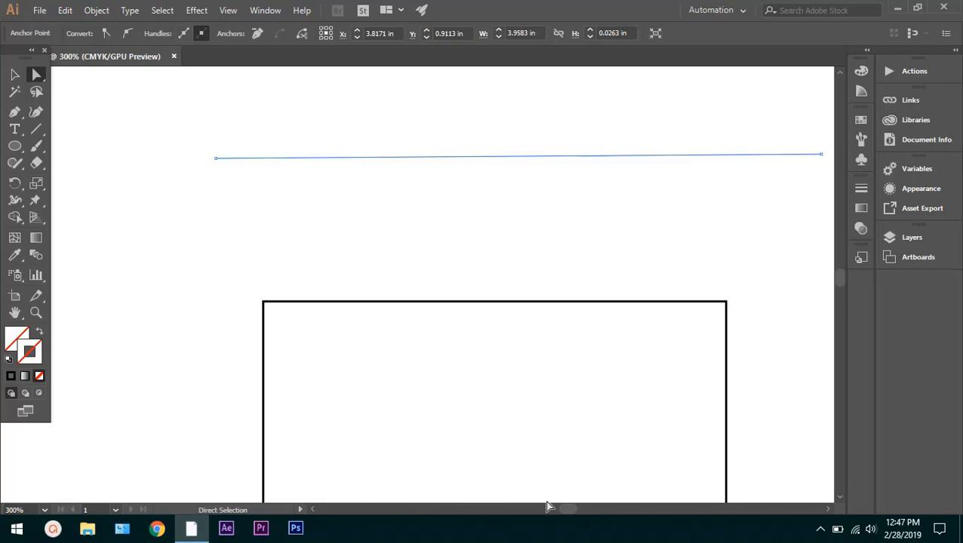
# Shorten the line by moving its left anchor to about X 2.23 in and its right anchor to about X 5.30 in
pyautogui.moveTo(562, 505); pyautogui.dragTo(564, 504)
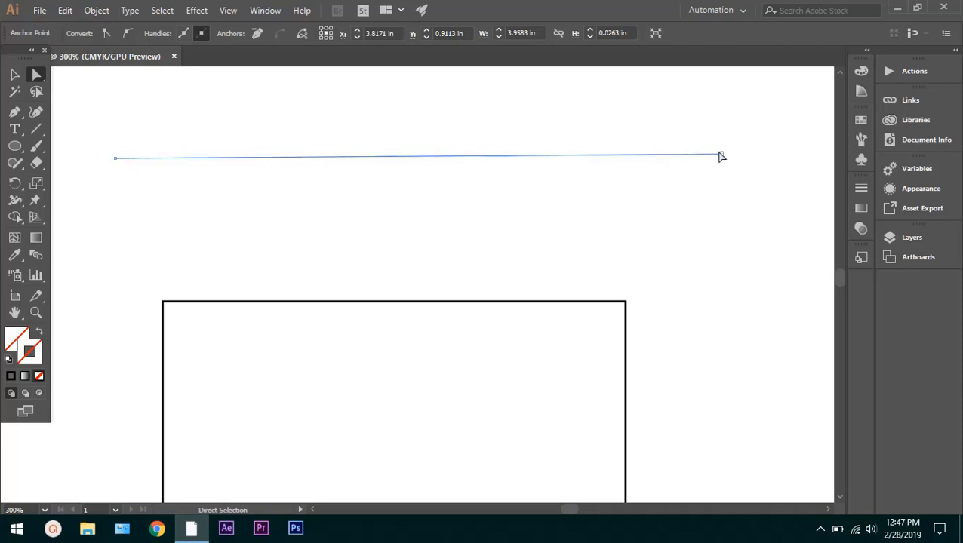
pyautogui.click(115, 158)
pyautogui.moveTo(115, 158); pyautogui.dragTo(175, 157)
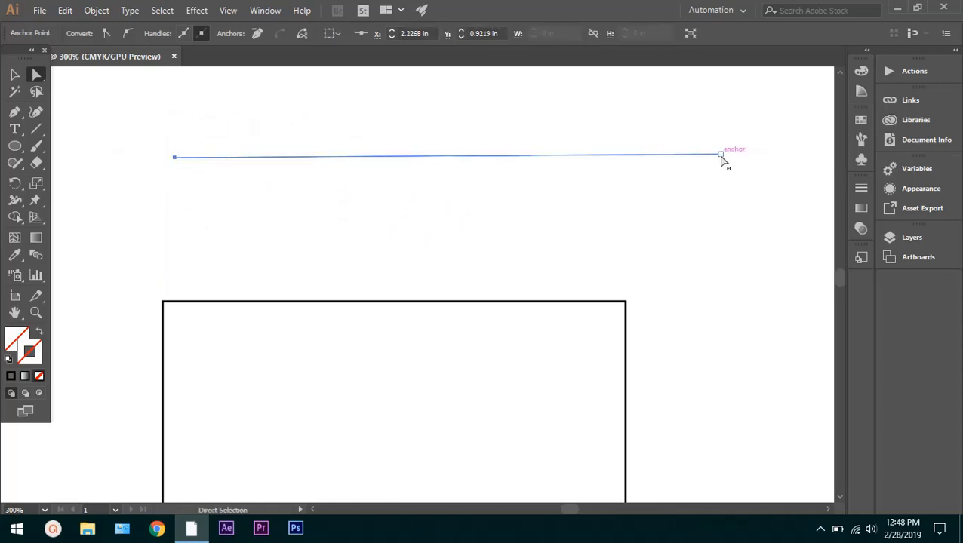
pyautogui.moveTo(720, 155); pyautogui.dragTo(644, 157)
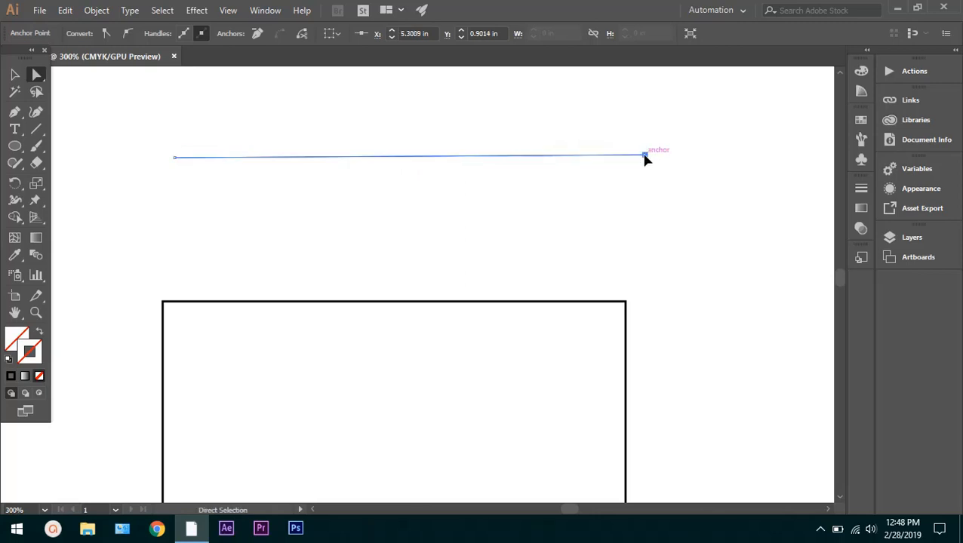
pyautogui.click(615, 193)
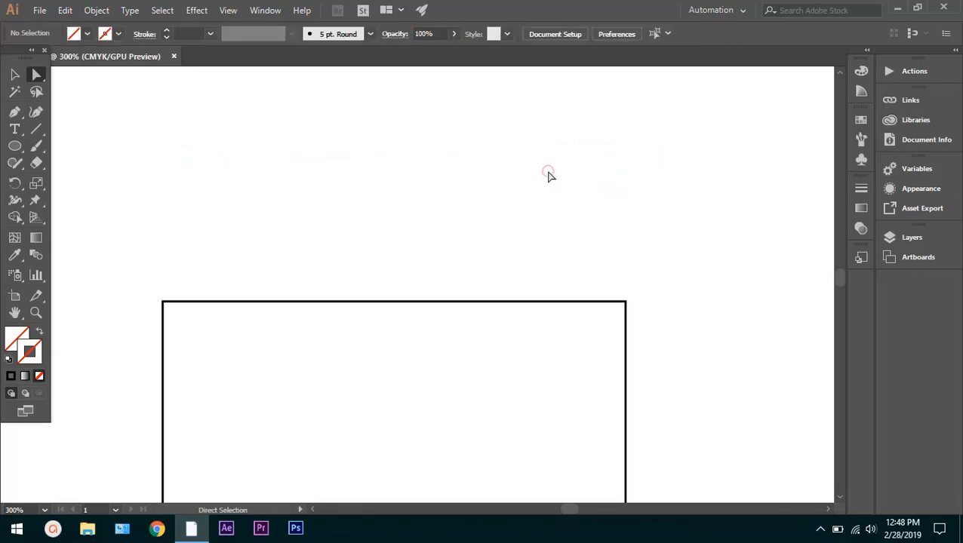
# Undo both anchor moves on the line
pyautogui.hotkey('ctrl', 'z')
pyautogui.click(497, 200)
pyautogui.hotkey('ctrl', 'z')
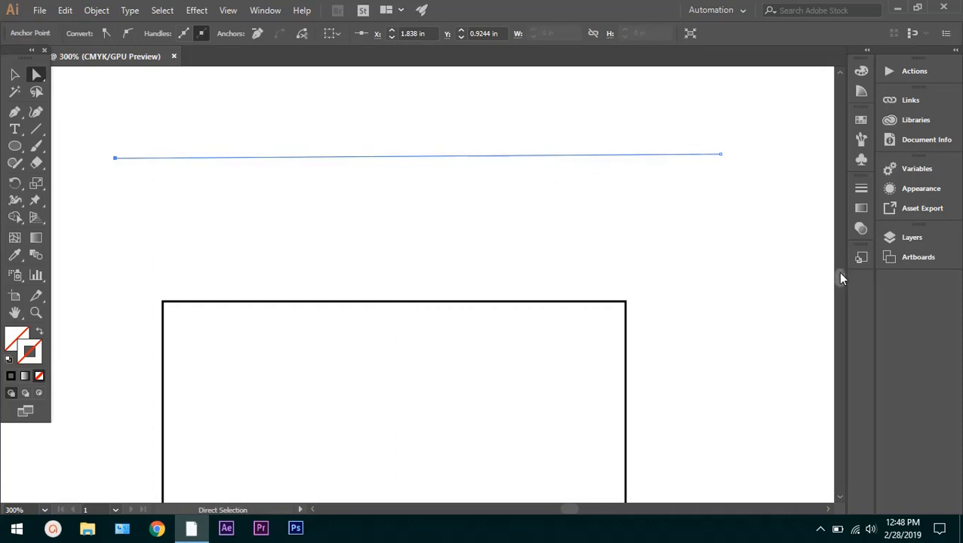
# Select the square's path, examine its corner anchors and centre point, and deselect it
pyautogui.scroll(-5, 842, 279)
pyautogui.scroll(4, 839, 277)
pyautogui.scroll(3, 839, 277)
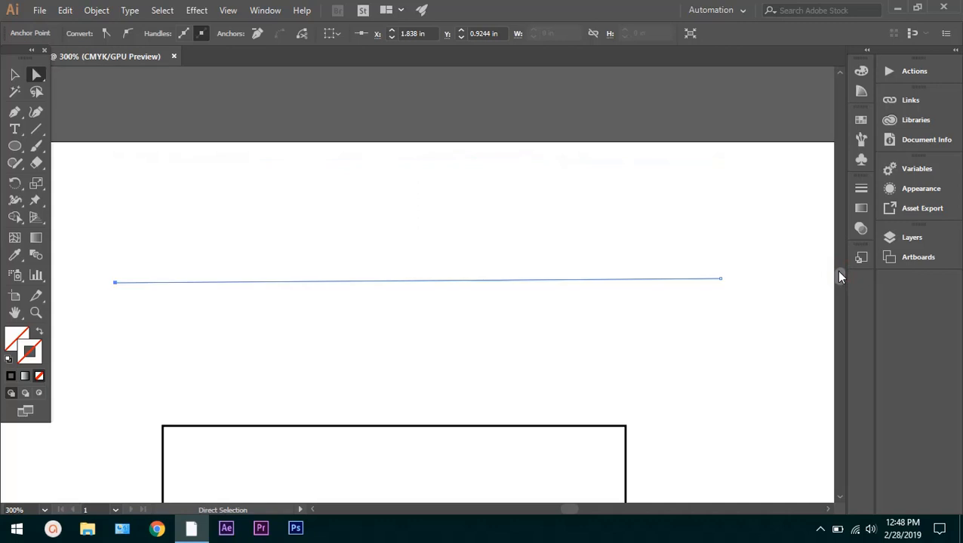
pyautogui.scroll(-6, 839, 276)
pyautogui.scroll(2, 839, 277)
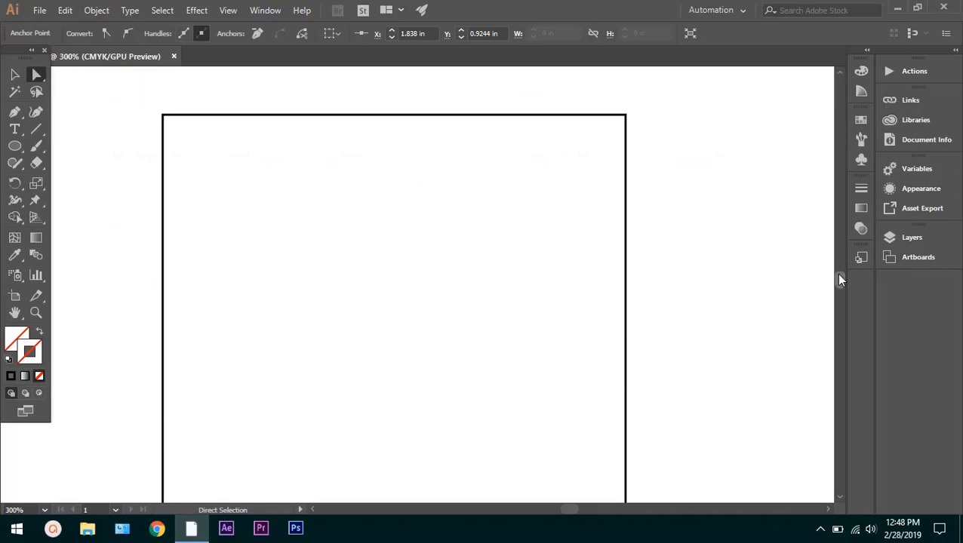
pyautogui.scroll(3, 840, 278)
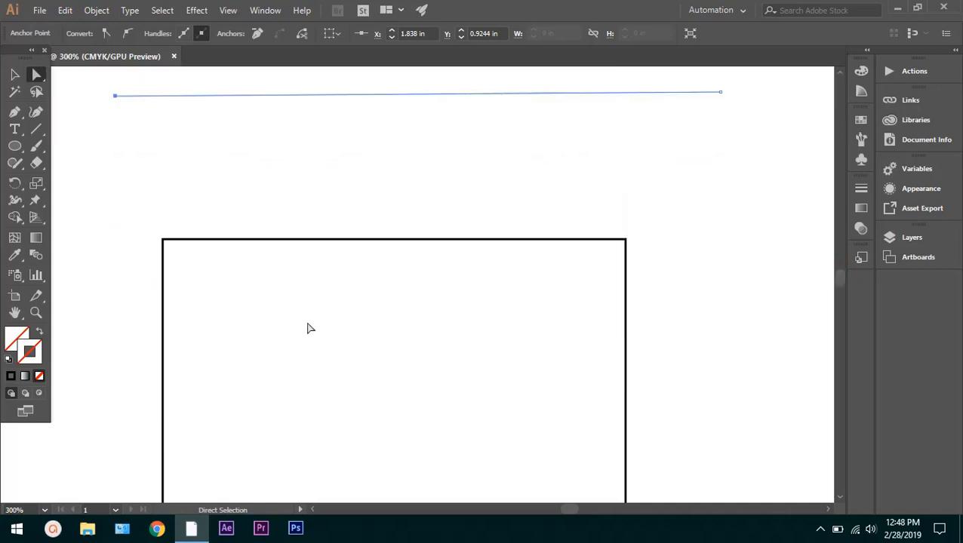
pyautogui.click(339, 241)
pyautogui.click(338, 242)
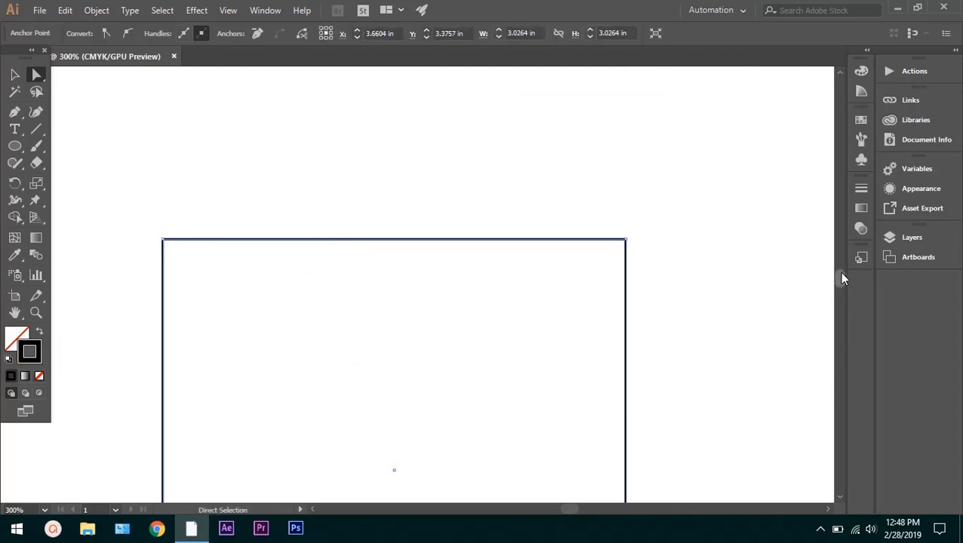
pyautogui.moveTo(841, 272); pyautogui.dragTo(840, 274)
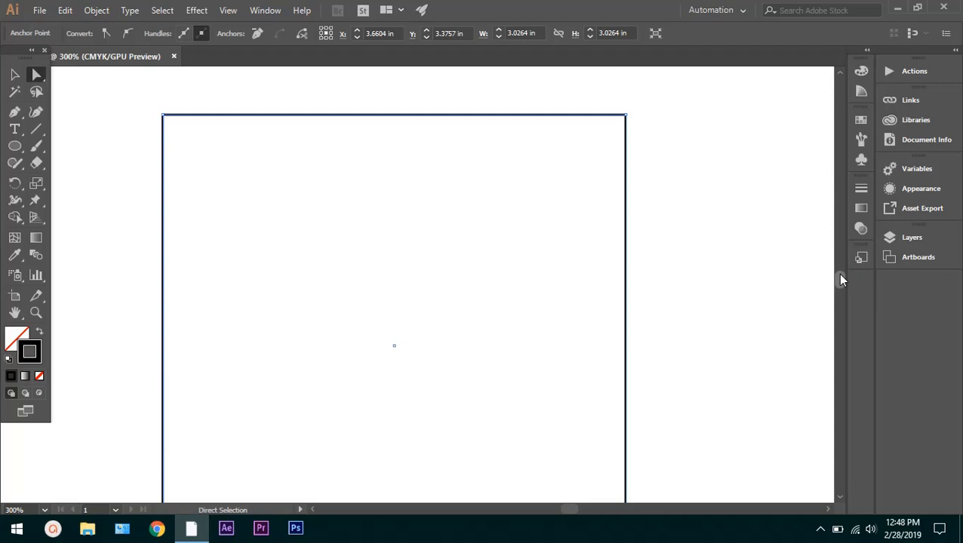
pyautogui.scroll(-2, 644, 223)
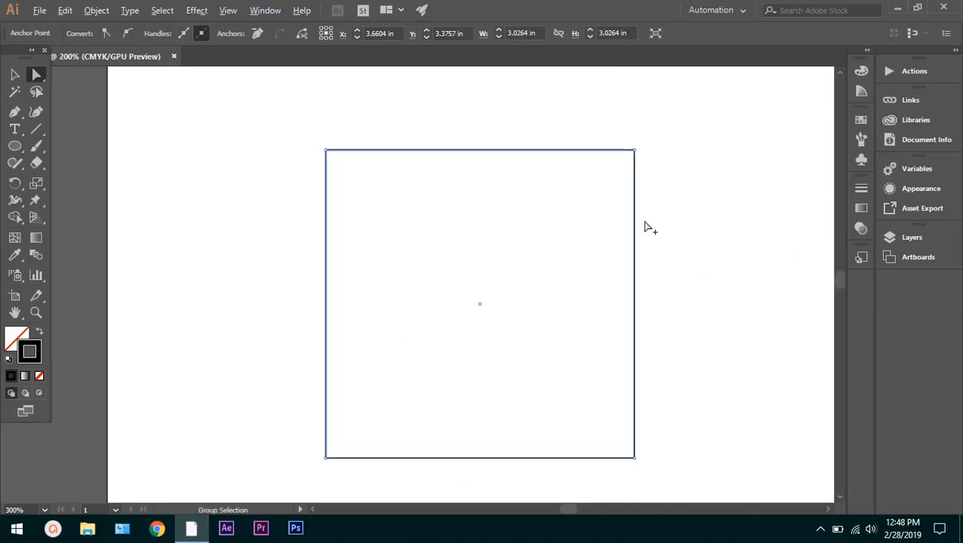
pyautogui.scroll(1, 608, 243)
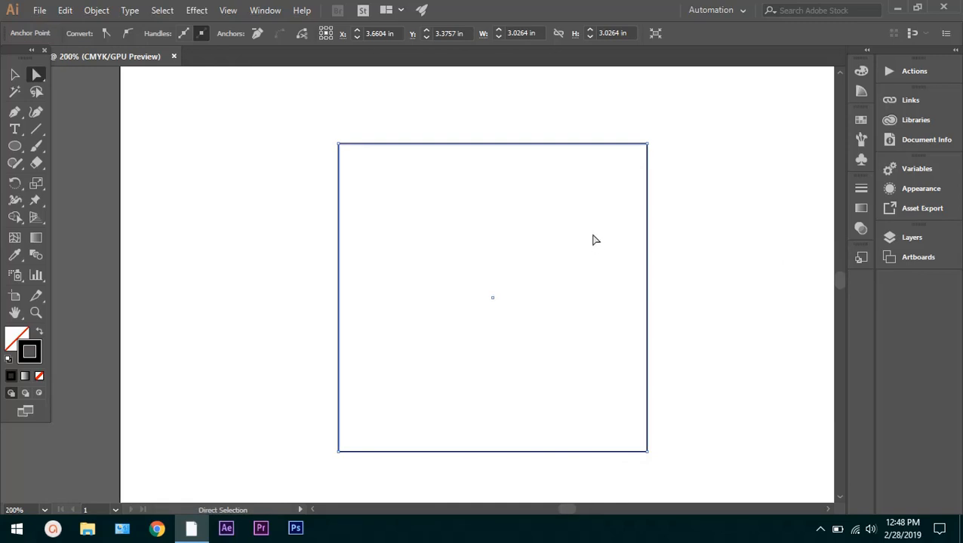
pyautogui.scroll(-1, 553, 218)
pyautogui.scroll(1, 553, 220)
pyautogui.scroll(1, 553, 220)
pyautogui.scroll(-1, 549, 220)
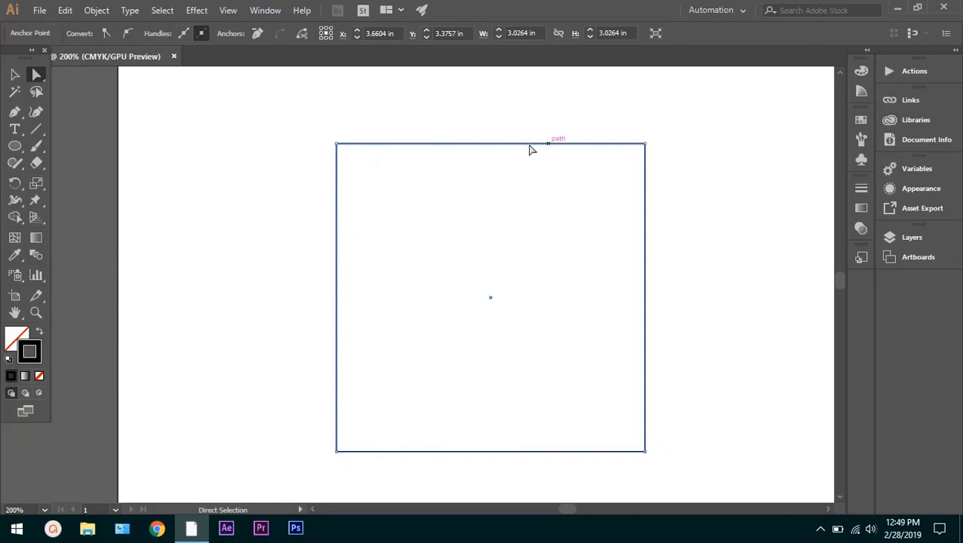
pyautogui.click(450, 178)
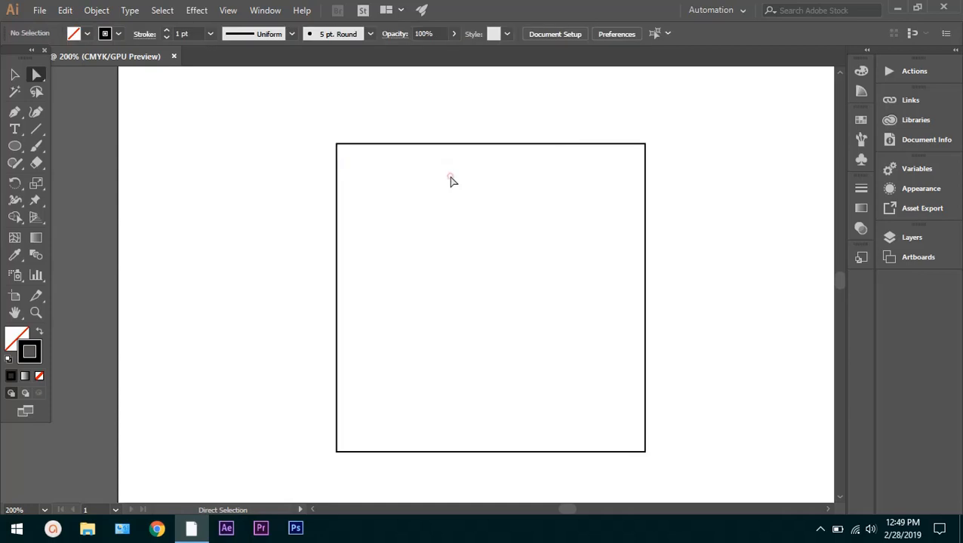
# Select only the square's top-left anchor and round that corner to a radius of 0.3 in
pyautogui.click(338, 145)
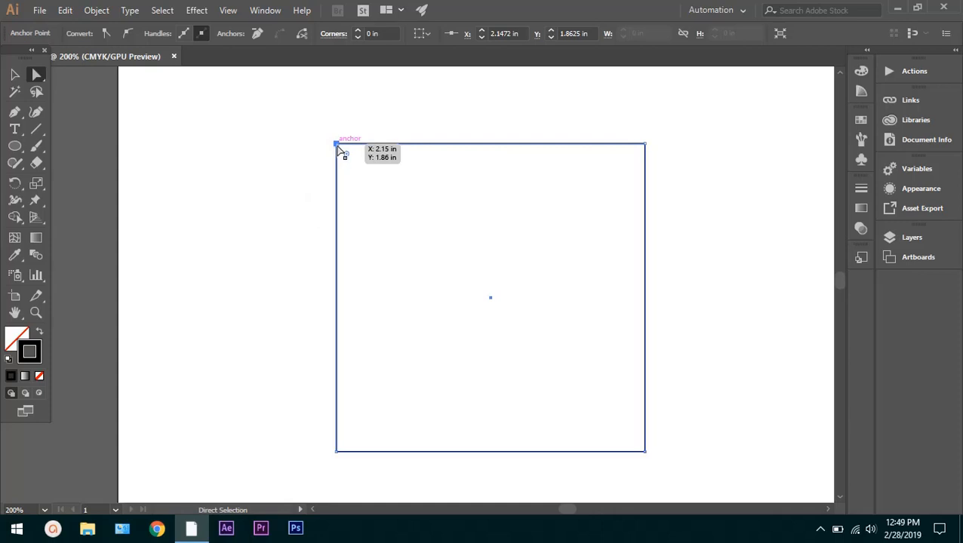
pyautogui.scroll(4, 339, 151)
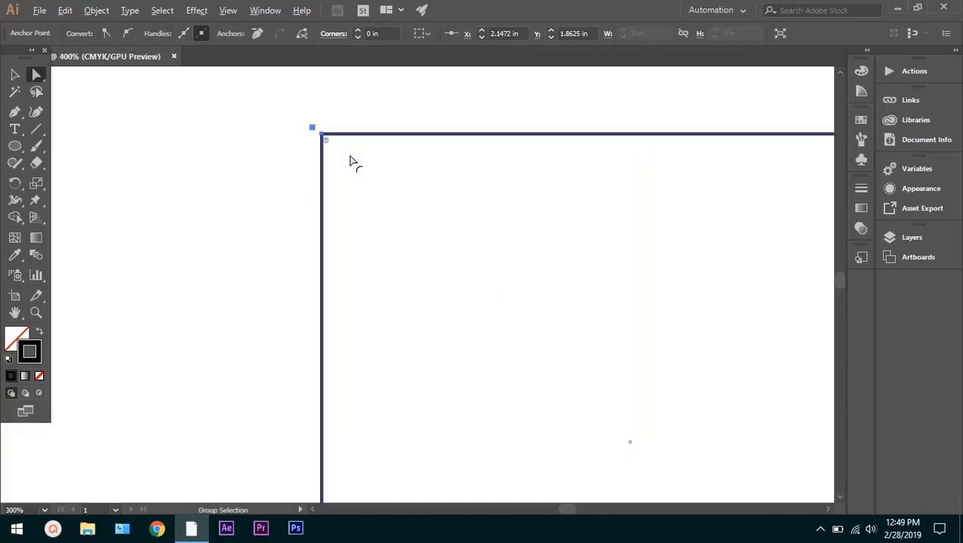
pyautogui.scroll(2, 332, 148)
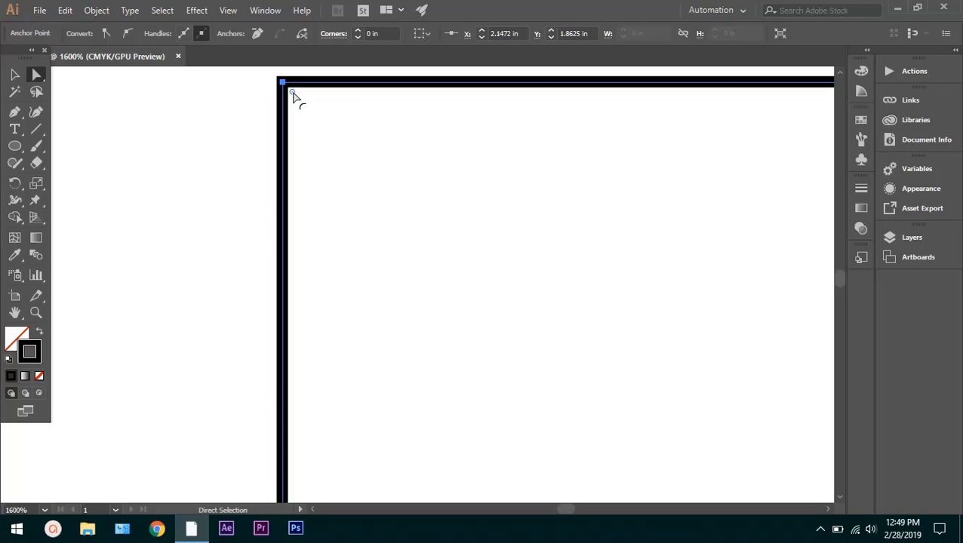
pyautogui.moveTo(294, 97); pyautogui.dragTo(429, 167)
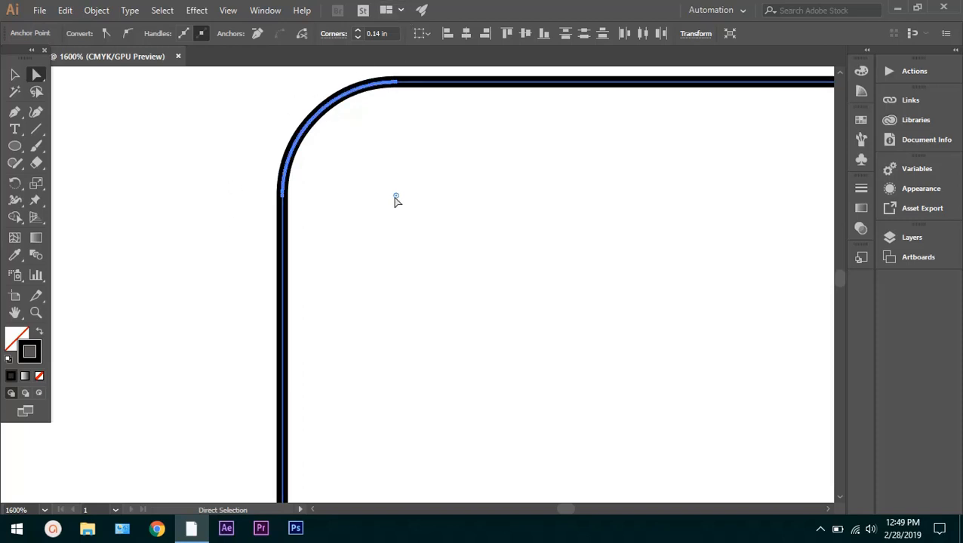
pyautogui.moveTo(396, 198); pyautogui.dragTo(572, 286)
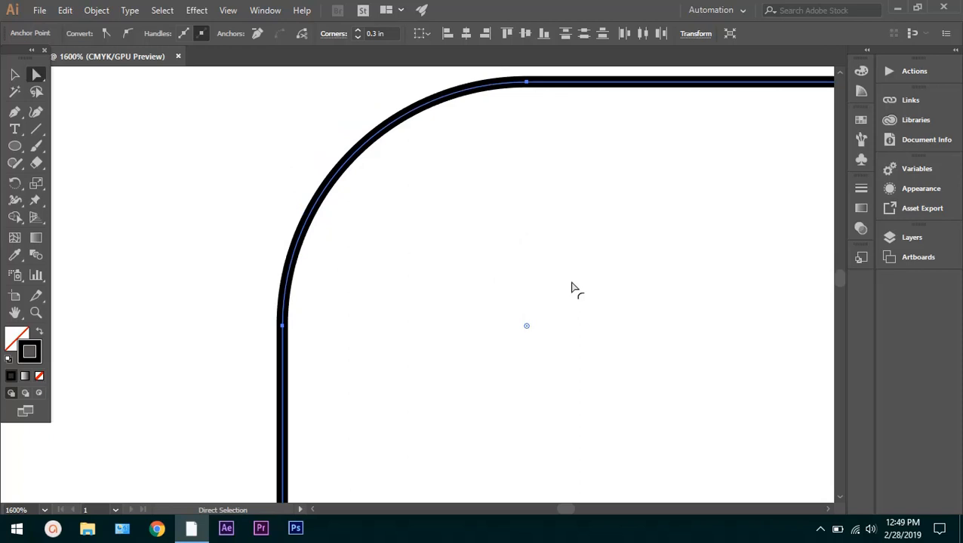
# Deselect the square and undo the rounding of its top-left corner
pyautogui.click(196, 183)
pyautogui.scroll(-5, 404, 225)
pyautogui.scroll(-3, 474, 251)
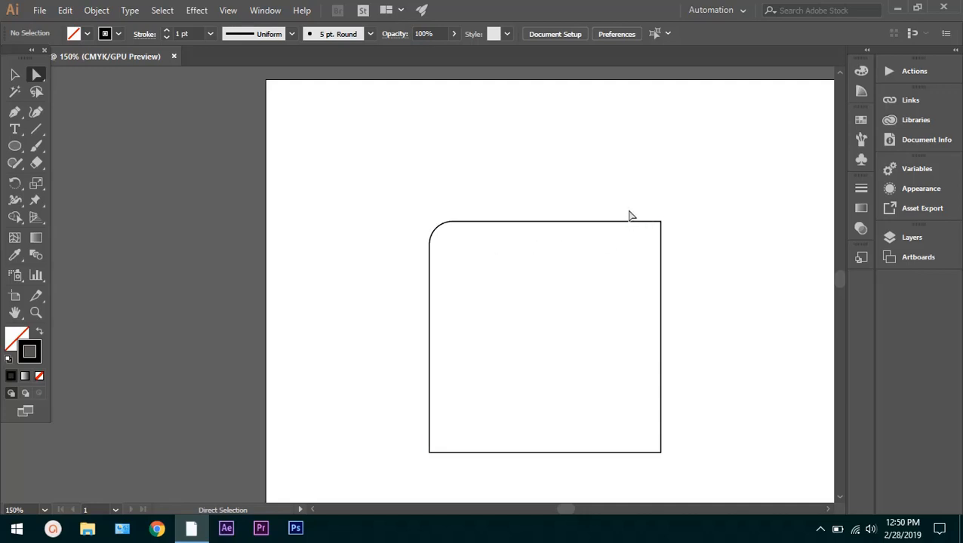
pyautogui.hotkey('ctrl', 'z')
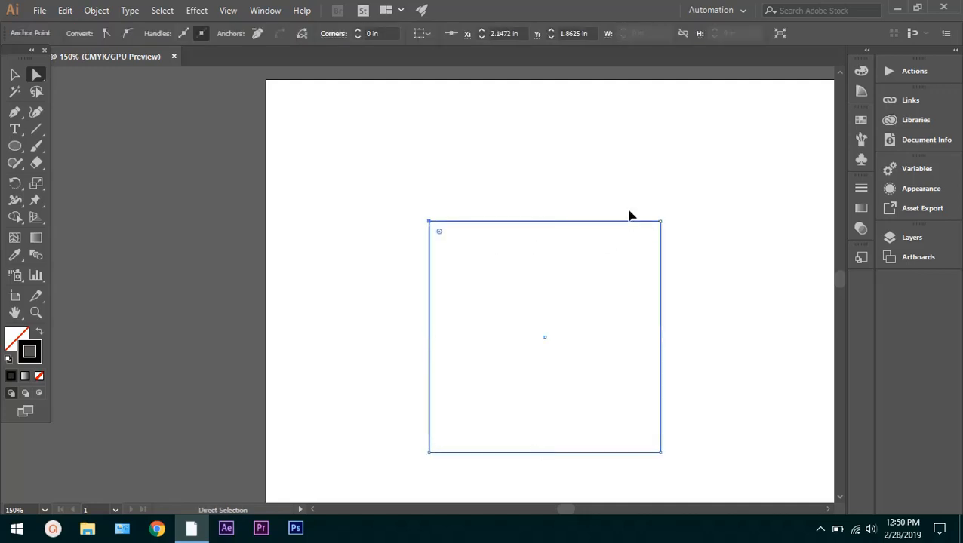
# Select only the square's top-right anchor, compare it with selecting the whole path with all corner widgets, and deselect the square
pyautogui.click(662, 222)
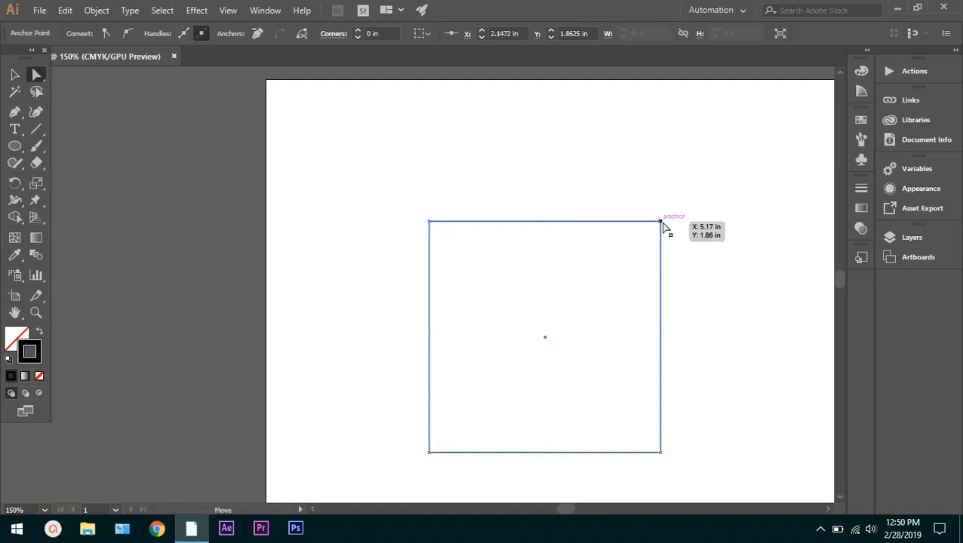
pyautogui.click(598, 168)
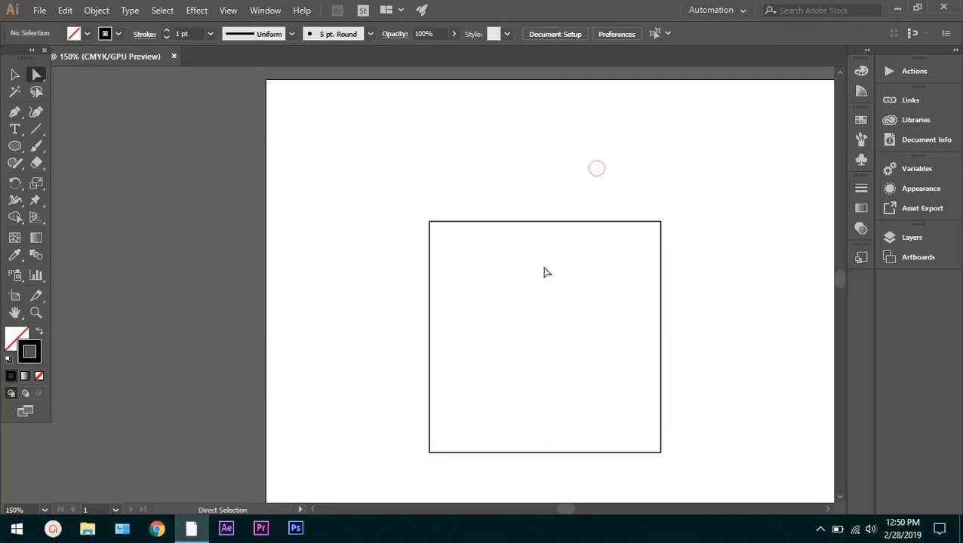
pyautogui.click(543, 266)
pyautogui.click(528, 222)
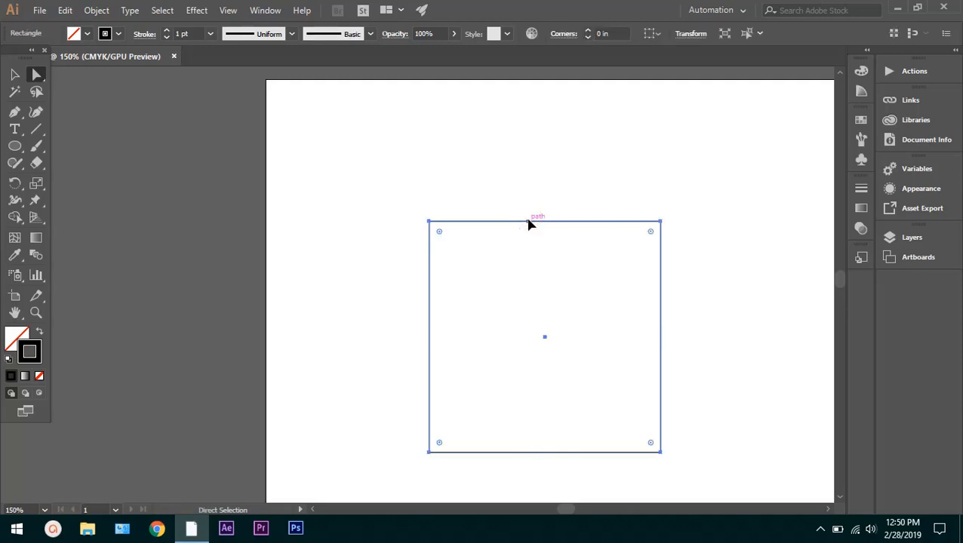
pyautogui.click(553, 178)
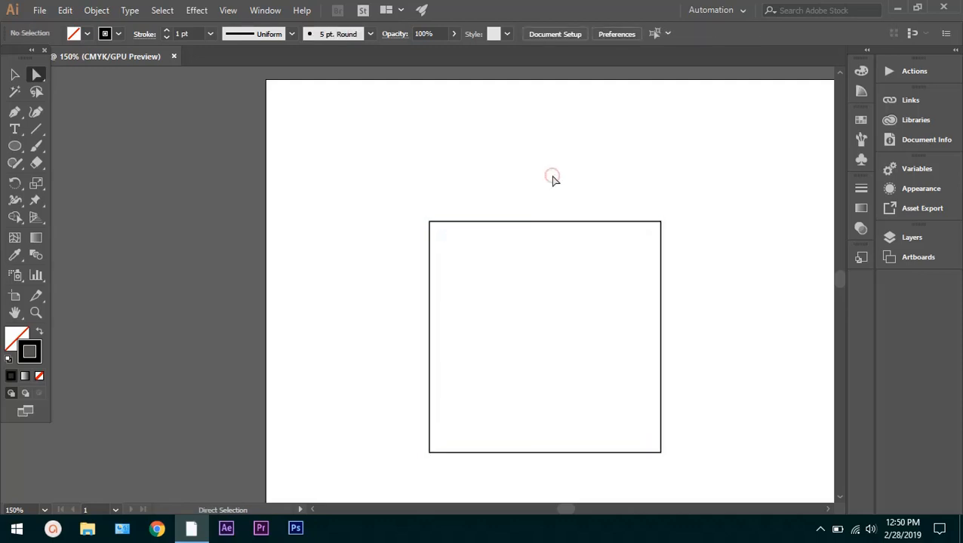
# Select the square's whole path and round all four corners together to a radius of 0.74 in
pyautogui.click(524, 223)
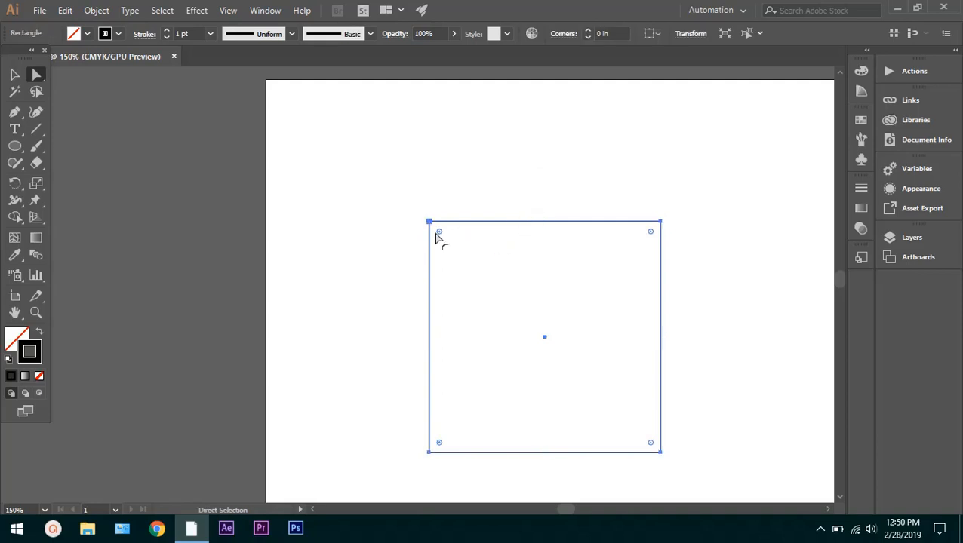
pyautogui.moveTo(439, 234); pyautogui.dragTo(508, 264)
pyautogui.click(509, 140)
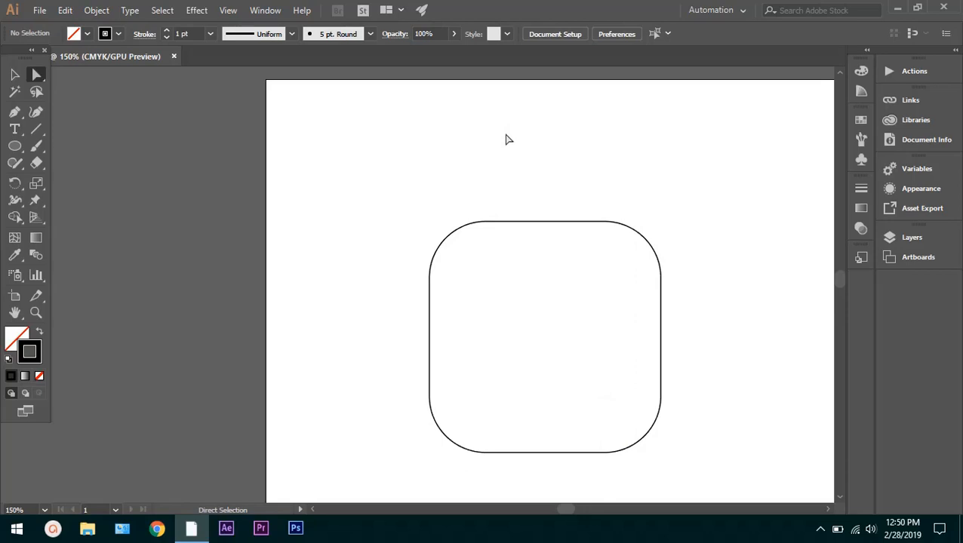
# Swing the direction handle of the top-left corner's upper anchor inward past the anchor, and undo the change
pyautogui.click(517, 222)
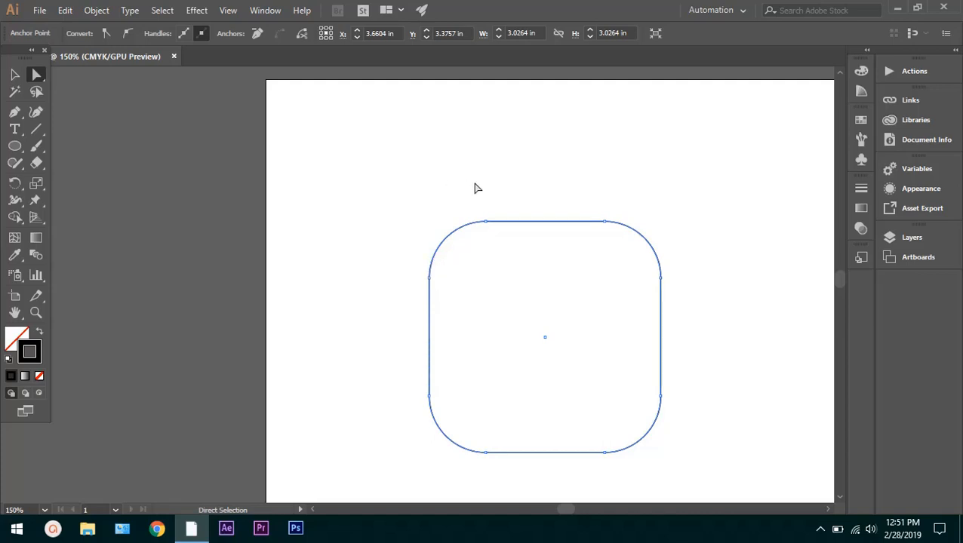
pyautogui.click(485, 222)
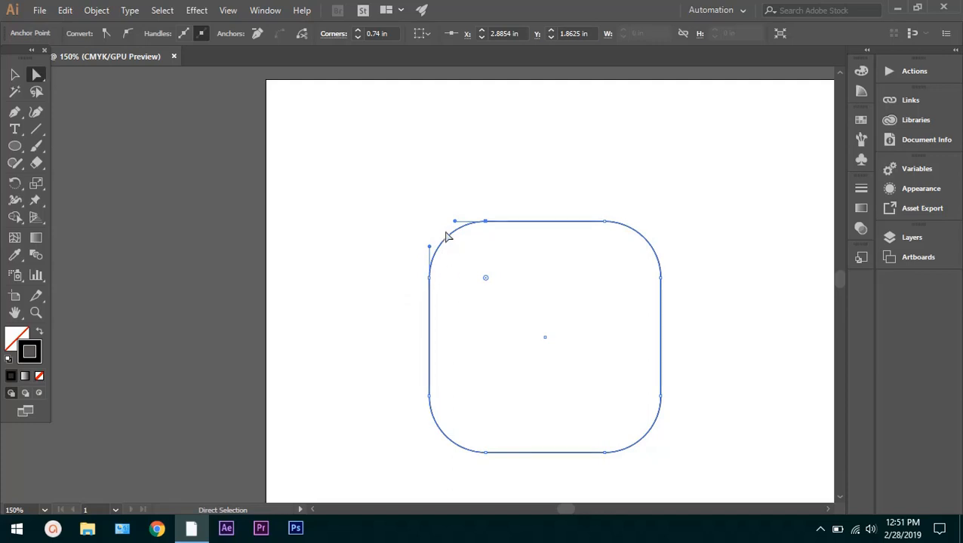
pyautogui.moveTo(454, 221); pyautogui.dragTo(523, 234)
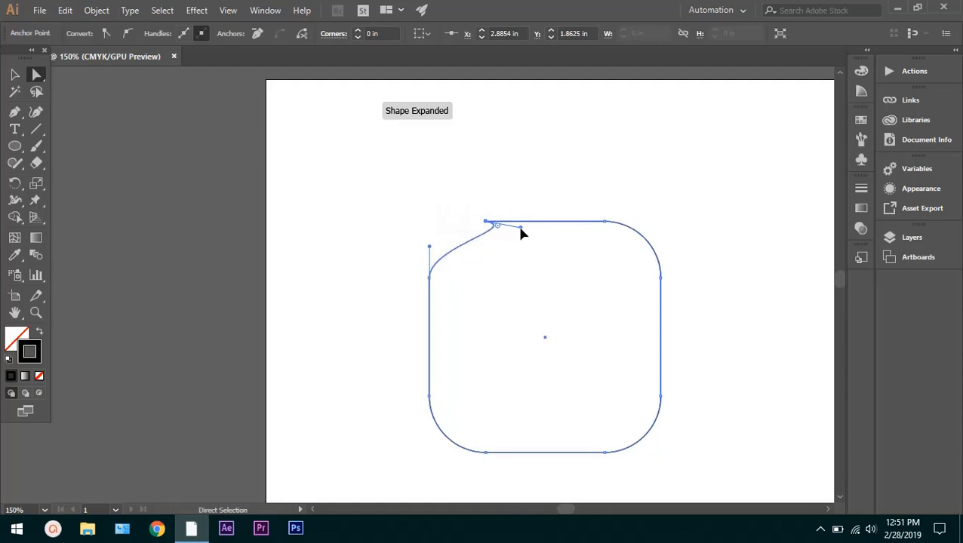
pyautogui.click(479, 197)
pyautogui.hotkey('ctrl', 'z')
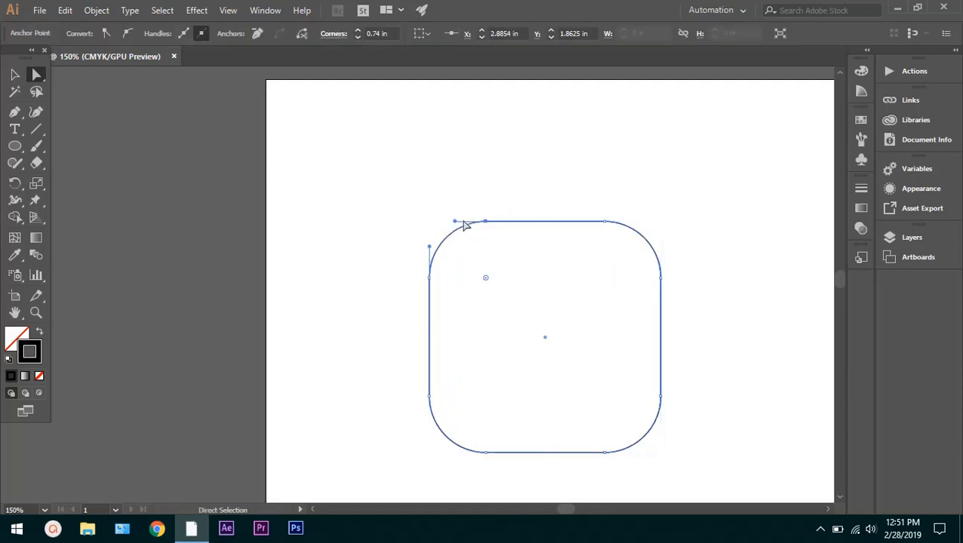
# Bend the rounded square's top-left and top-right corners inward by repositioning their direction handles
pyautogui.moveTo(428, 249); pyautogui.dragTo(471, 277)
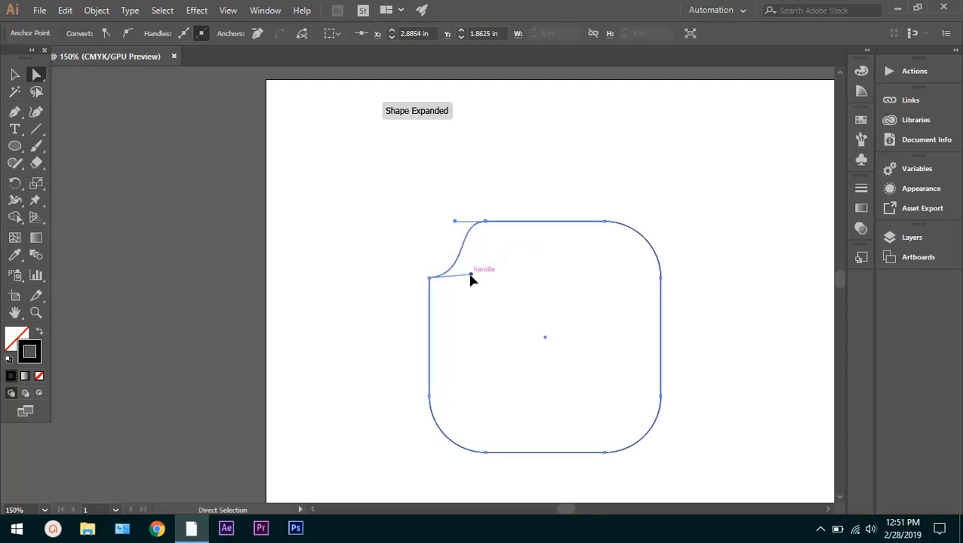
pyautogui.click(490, 206)
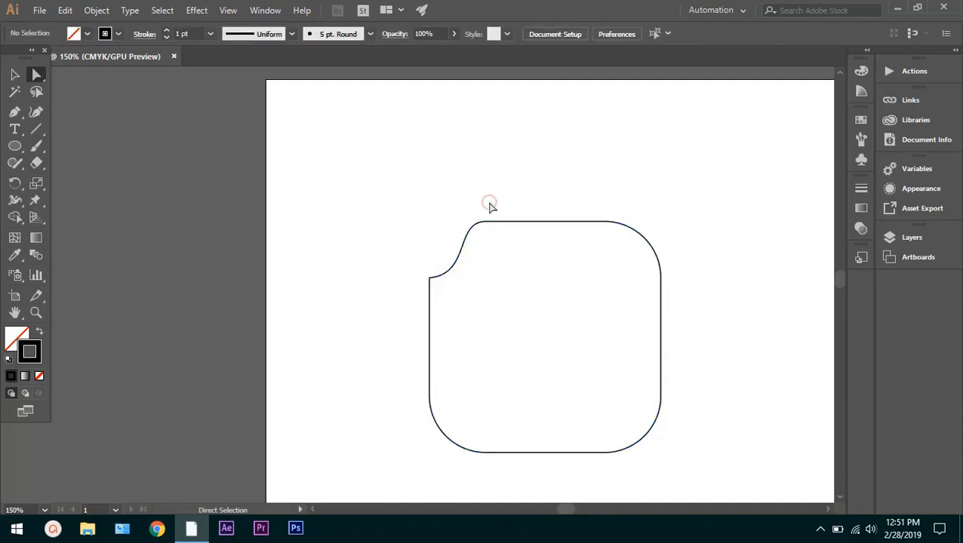
pyautogui.click(661, 269)
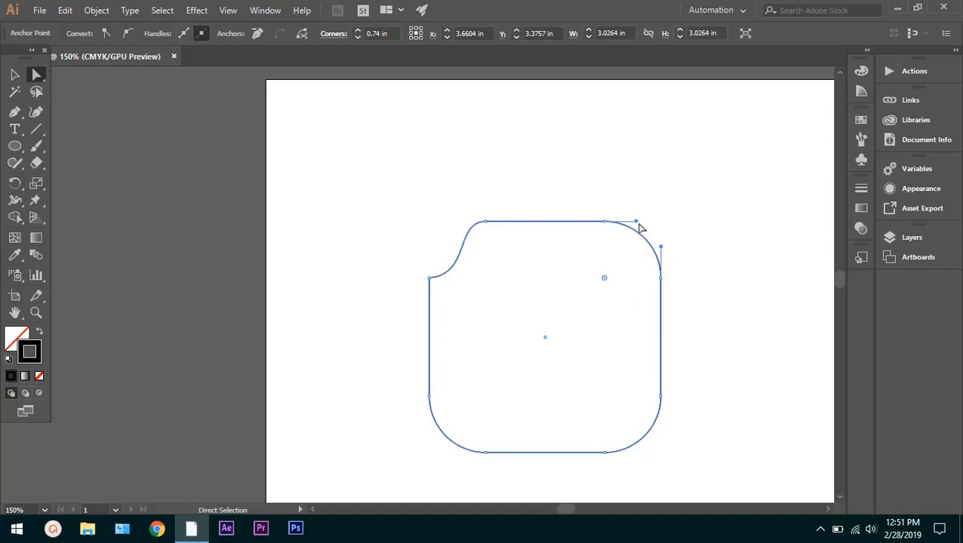
pyautogui.moveTo(637, 223); pyautogui.dragTo(612, 240)
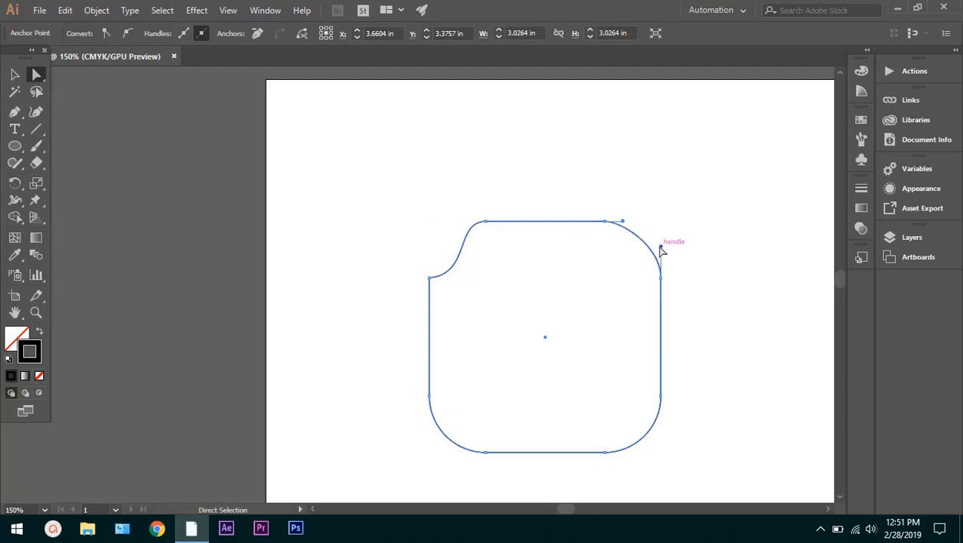
pyautogui.moveTo(660, 247); pyautogui.dragTo(594, 251)
pyautogui.click(660, 224)
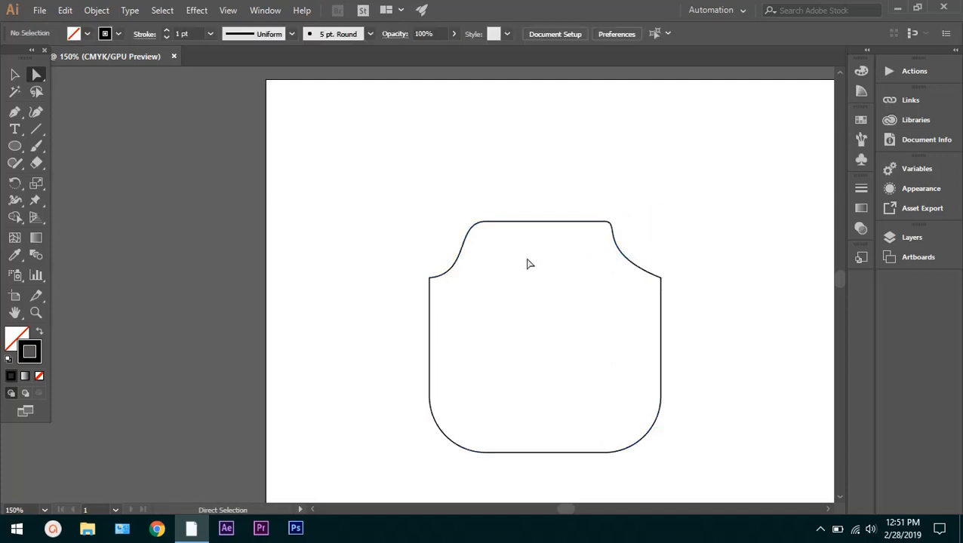
# Select the whole reshaped path and increase the rounding of its side and bottom corners together with the corner widgets
pyautogui.click(430, 299)
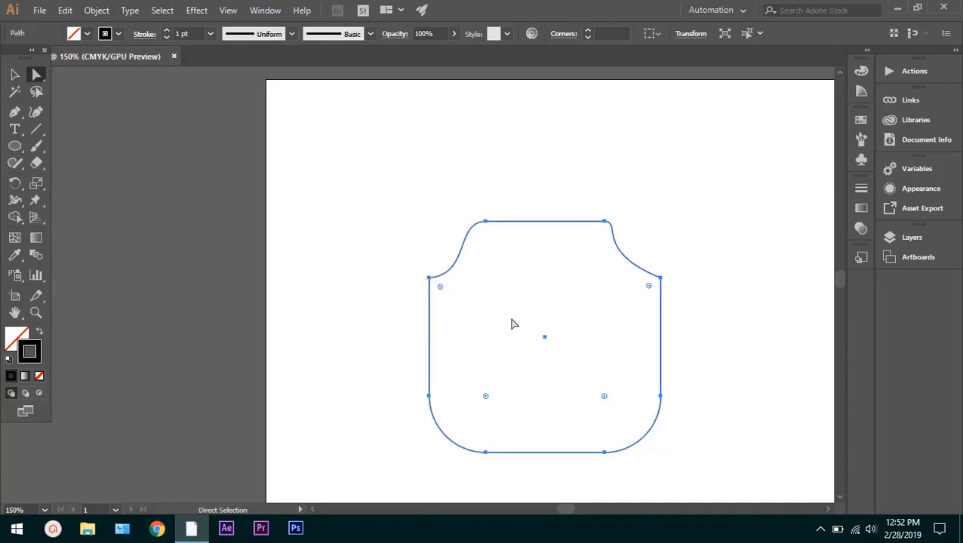
pyautogui.moveTo(441, 286); pyautogui.dragTo(518, 294)
pyautogui.click(726, 221)
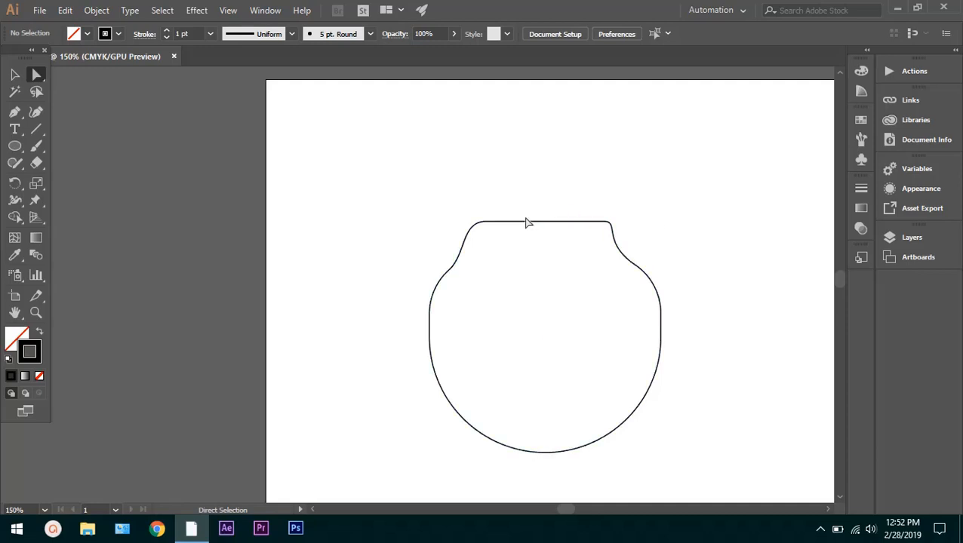
# Undo the edits until the plain square and the line above it are restored
pyautogui.hotkey('ctrl', 'z')
pyautogui.hotkey('ctrl', 'z')
pyautogui.hotkey('ctrl', 'z')
pyautogui.hotkey('ctrl', 'z')
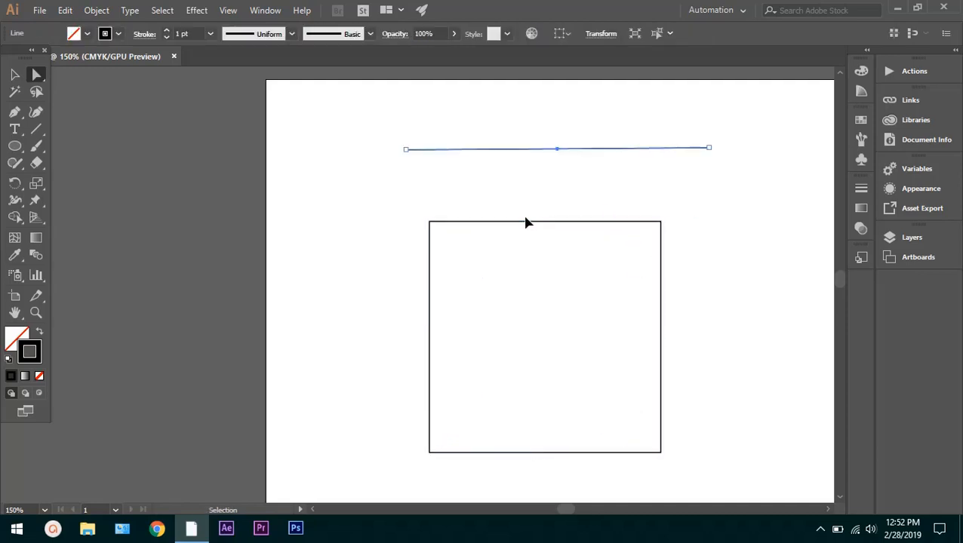
# Select only the square's top-left anchor, round that corner to about 0.9 in, and undo the rounding
pyautogui.click(526, 217)
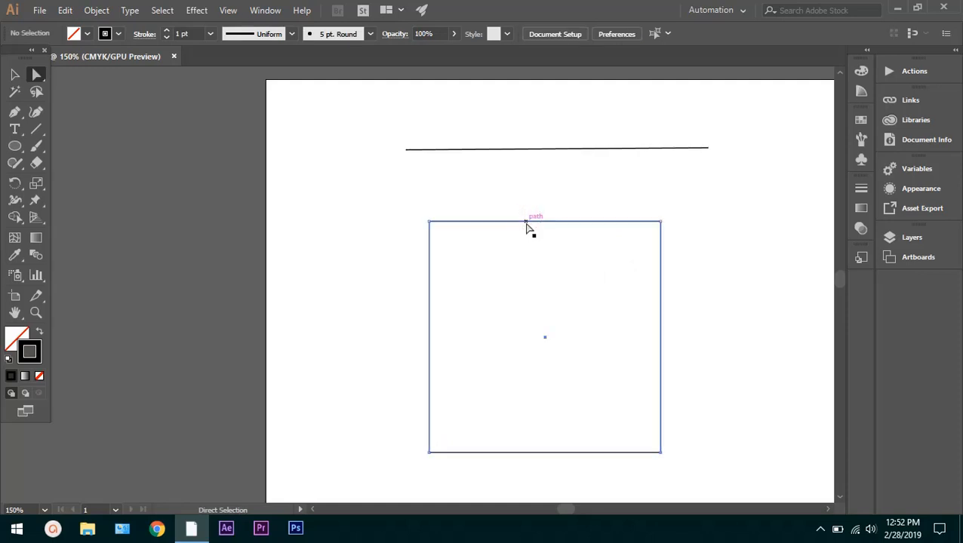
pyautogui.click(526, 224)
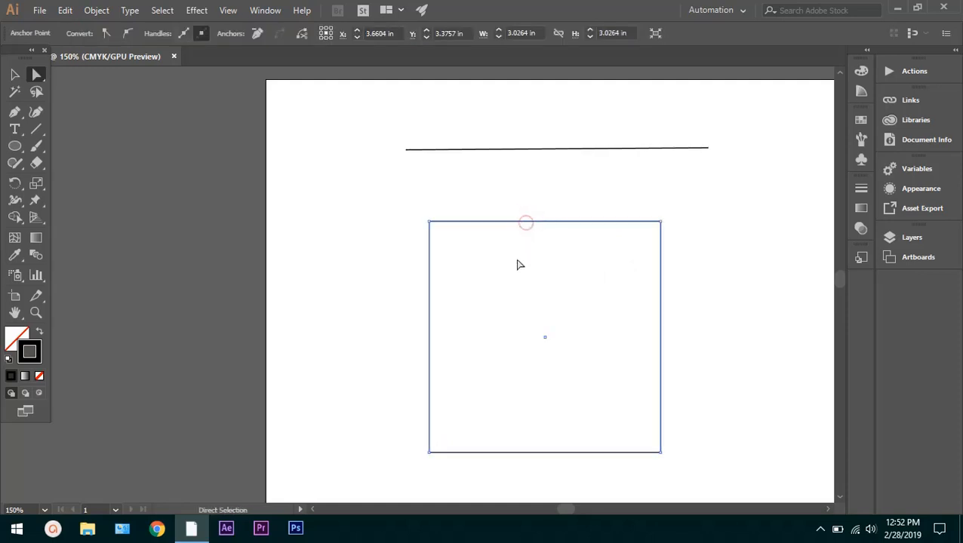
pyautogui.click(429, 223)
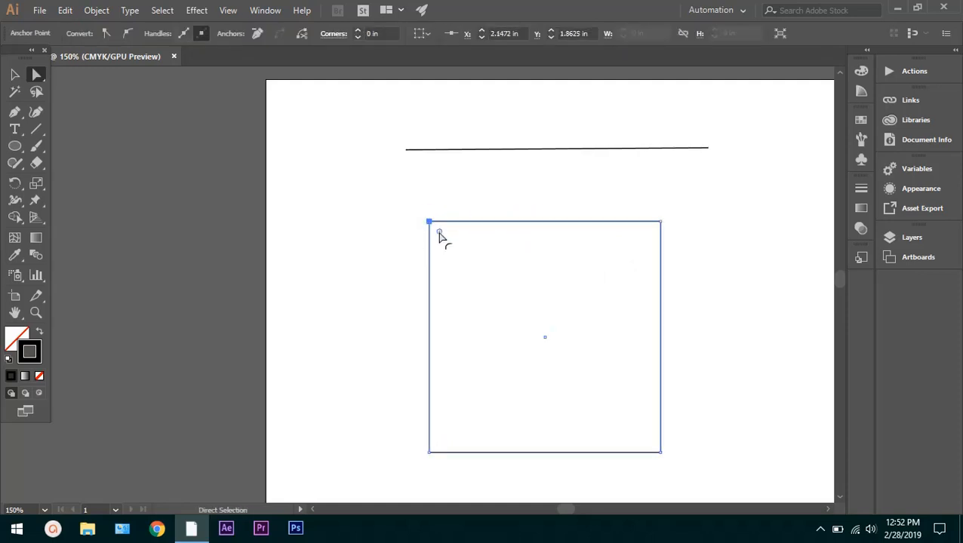
pyautogui.moveTo(438, 233); pyautogui.dragTo(495, 300)
pyautogui.hotkey('ctrl', 'z')
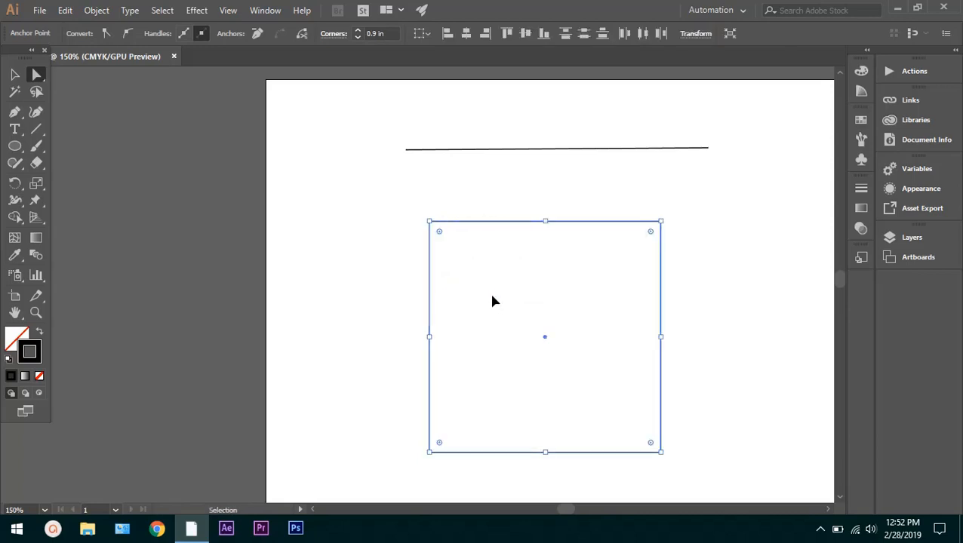
# Select the square's whole path and round all four corners together to a radius of 1.27 in
pyautogui.click(513, 224)
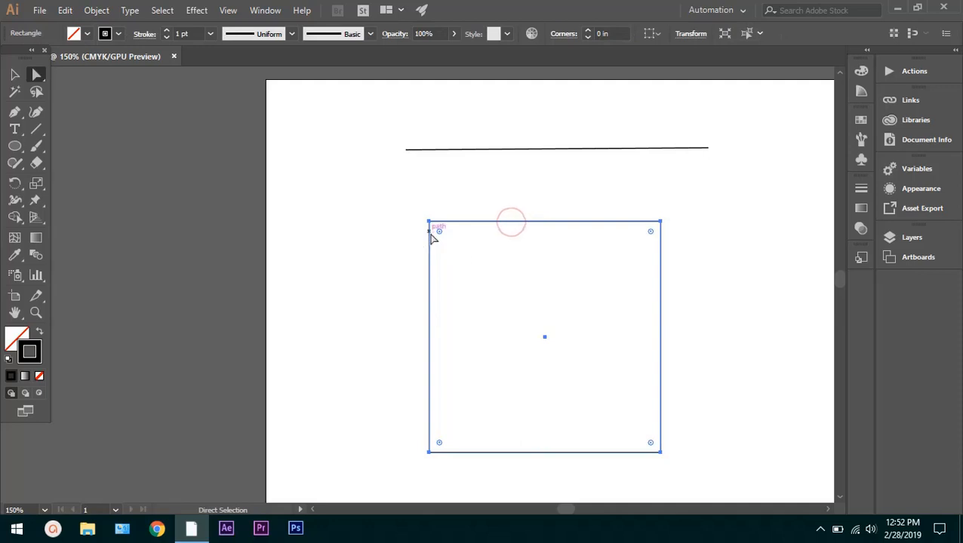
pyautogui.moveTo(439, 234); pyautogui.dragTo(520, 323)
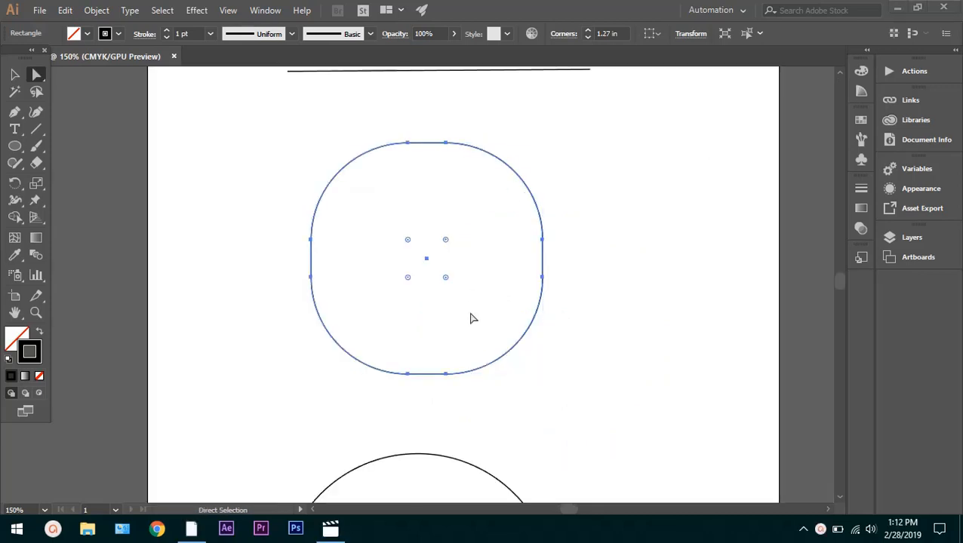
# Delete the circle below the rounded square, including its remaining arc segments
pyautogui.scroll(-3, 468, 330)
pyautogui.scroll(-3, 445, 344)
pyautogui.scroll(-2, 444, 344)
pyautogui.scroll(2, 444, 344)
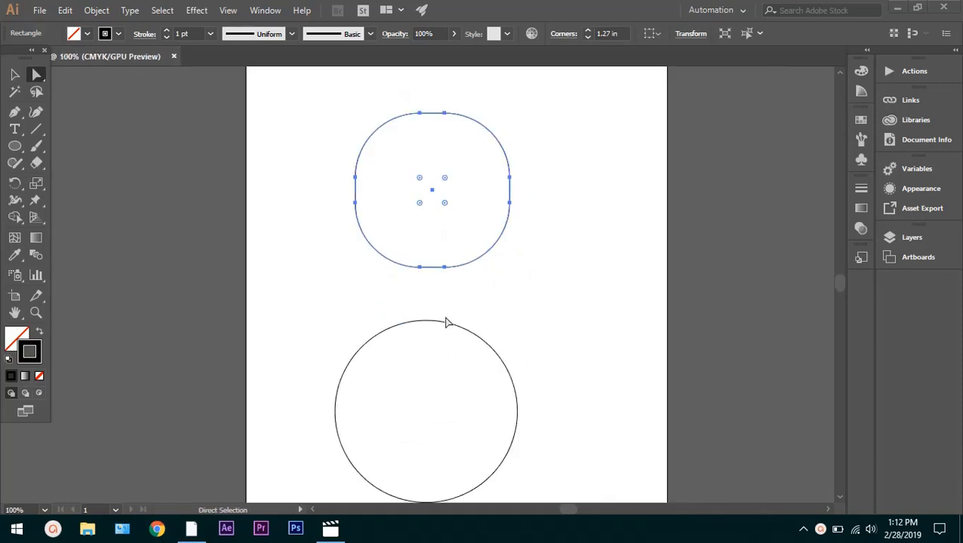
pyautogui.click(453, 326)
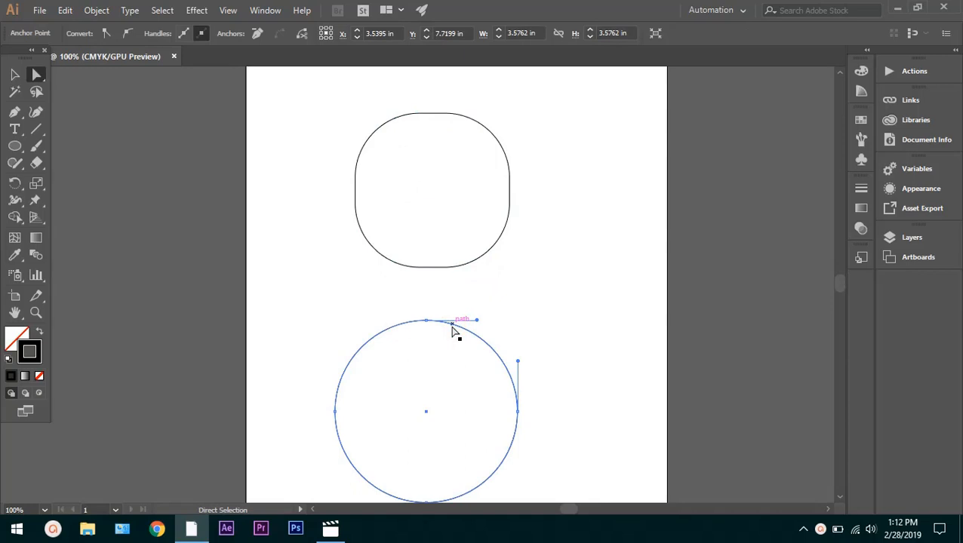
pyautogui.press('Delete')
pyautogui.click(520, 297)
pyautogui.moveTo(451, 318); pyautogui.dragTo(355, 432)
pyautogui.press('Delete')
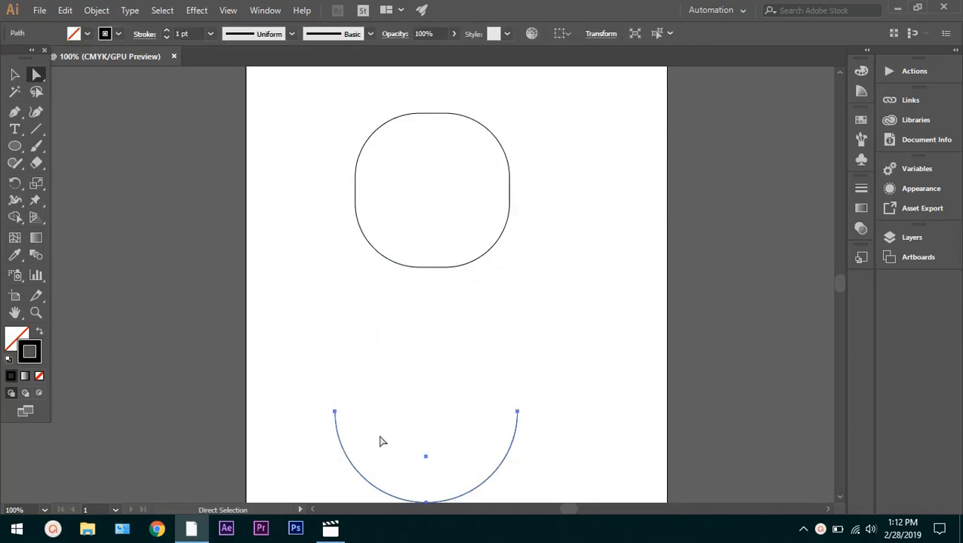
pyautogui.press('Delete')
# Delete the line above the rounded square
pyautogui.scroll(4, 405, 314)
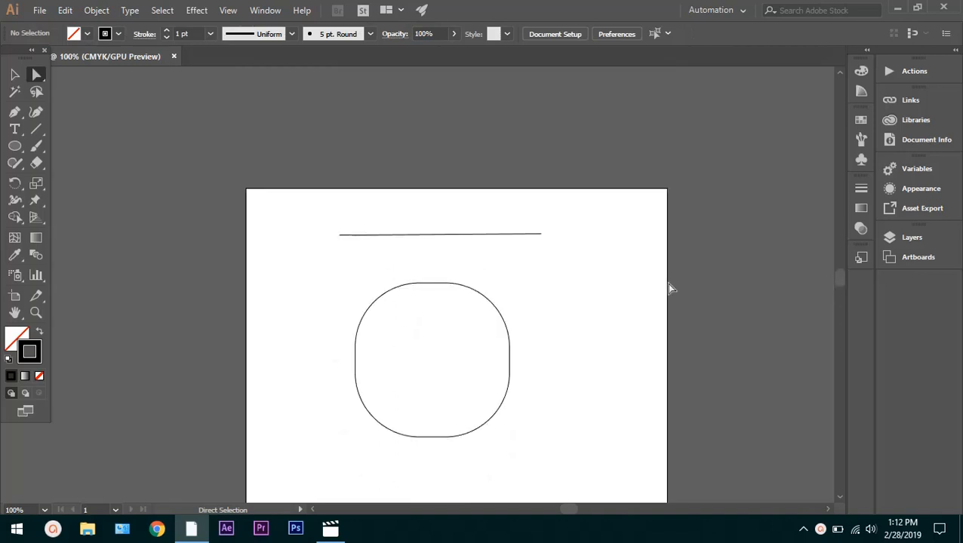
pyautogui.click(472, 236)
pyautogui.press('Delete')
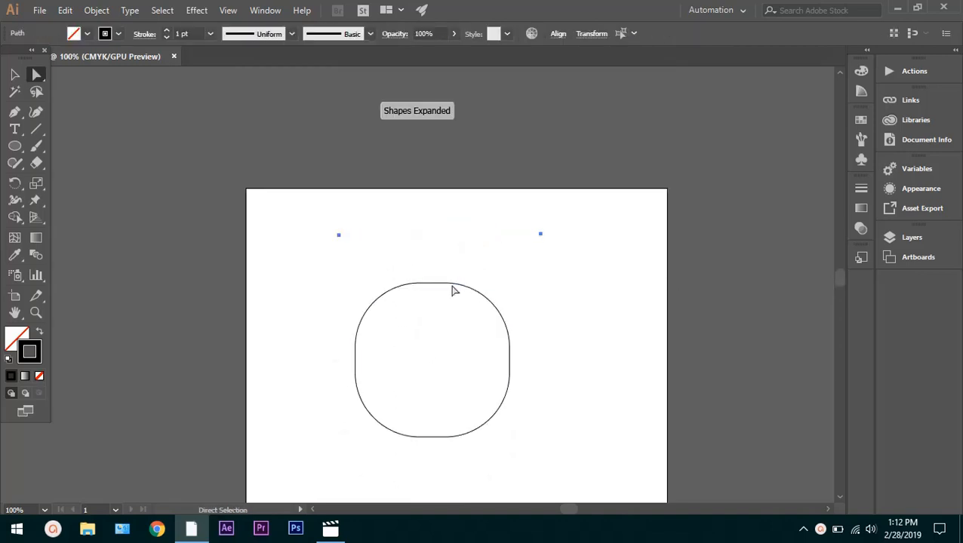
# Delete the rounded square piece by piece, starting with its top-right corner curve and ending with the short bottom segment
pyautogui.click(451, 286)
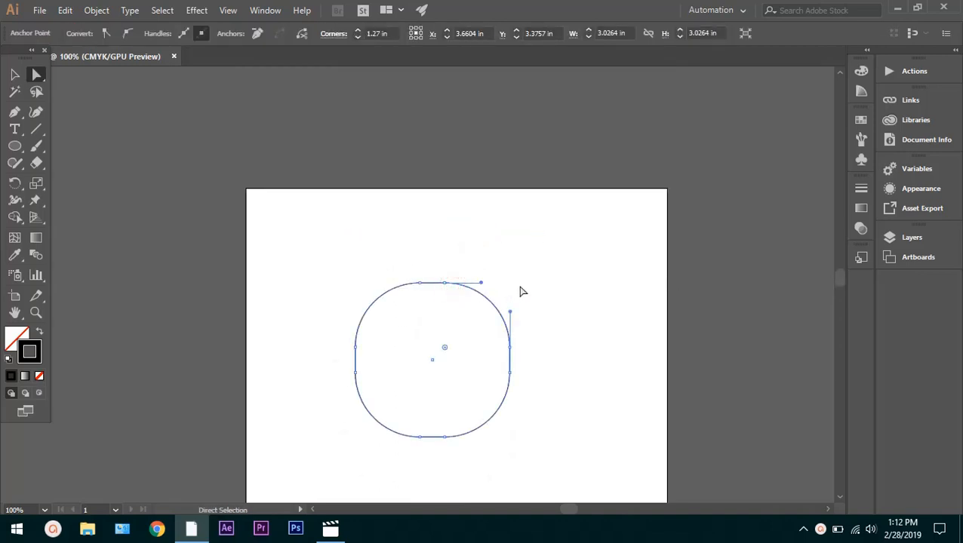
pyautogui.press('Delete')
pyautogui.moveTo(546, 255); pyautogui.dragTo(322, 386)
pyautogui.click(321, 386)
pyautogui.moveTo(321, 413); pyautogui.dragTo(317, 466)
pyautogui.moveTo(329, 456); pyautogui.dragTo(471, 307)
pyautogui.moveTo(471, 307); pyautogui.dragTo(541, 292)
pyautogui.scroll(-2, 227, 423)
pyautogui.moveTo(201, 472); pyautogui.dragTo(294, 355)
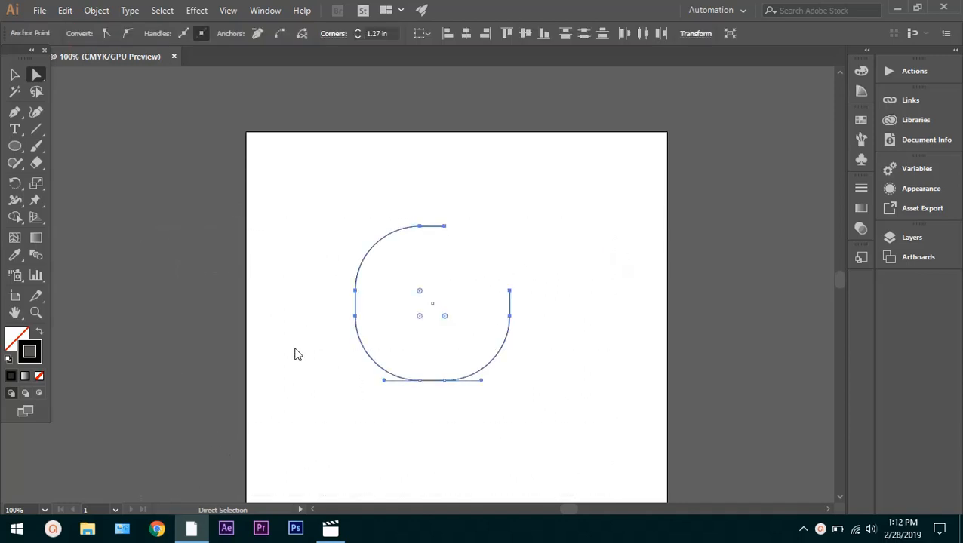
pyautogui.press('Delete')
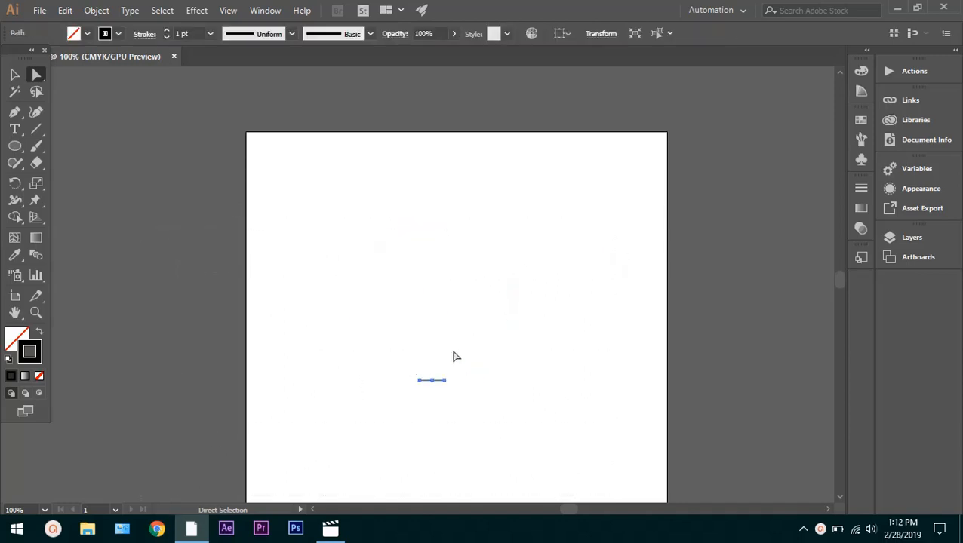
pyautogui.moveTo(455, 350); pyautogui.dragTo(414, 412)
pyautogui.press('Delete')
# Draw a square about 3.28 in wide in the upper part of the empty artboard with the Rectangle tool
pyautogui.click(15, 147)
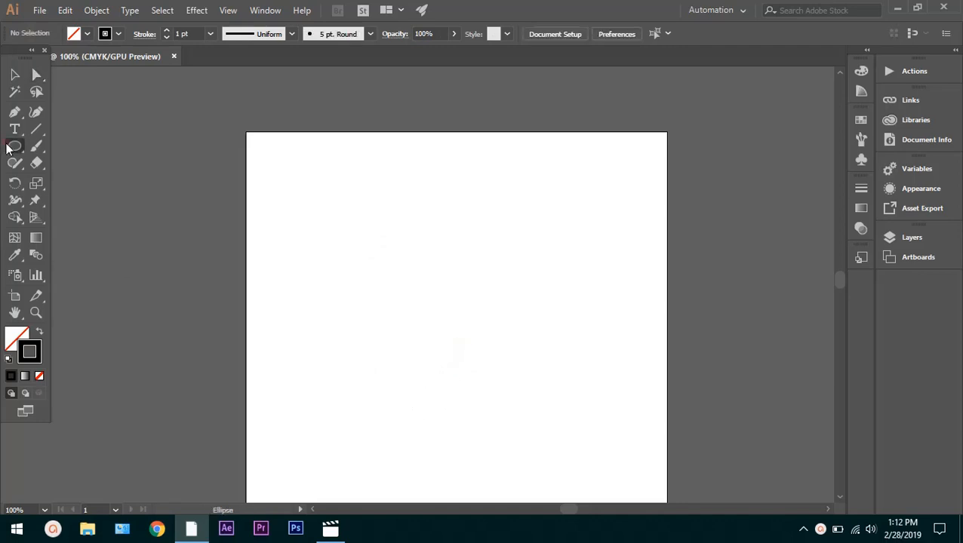
pyautogui.click(18, 148)
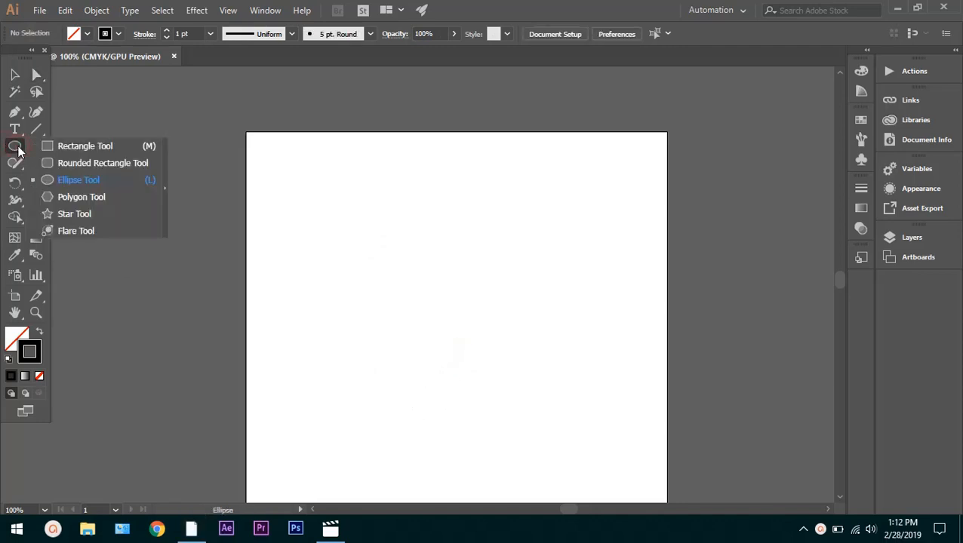
pyautogui.click(50, 148)
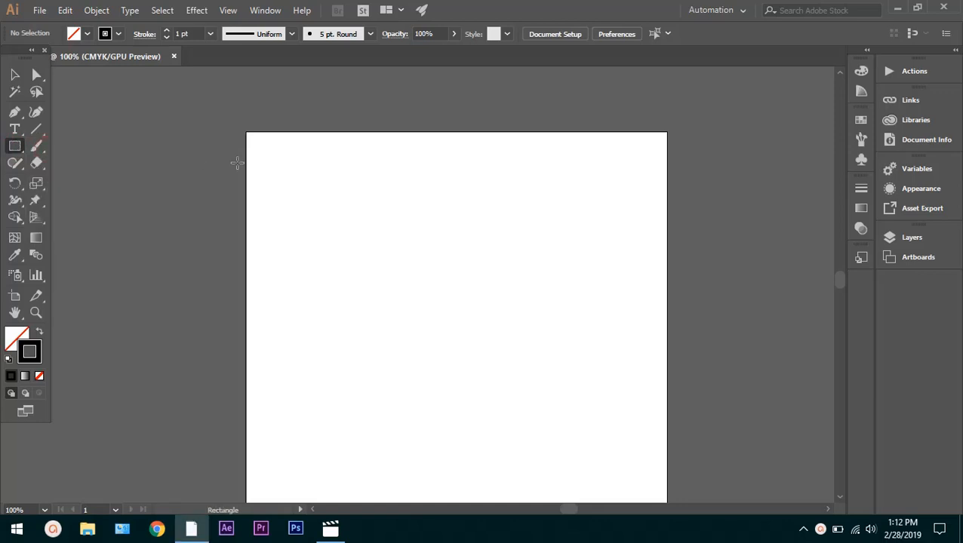
pyautogui.moveTo(344, 178); pyautogui.dragTo(512, 276)
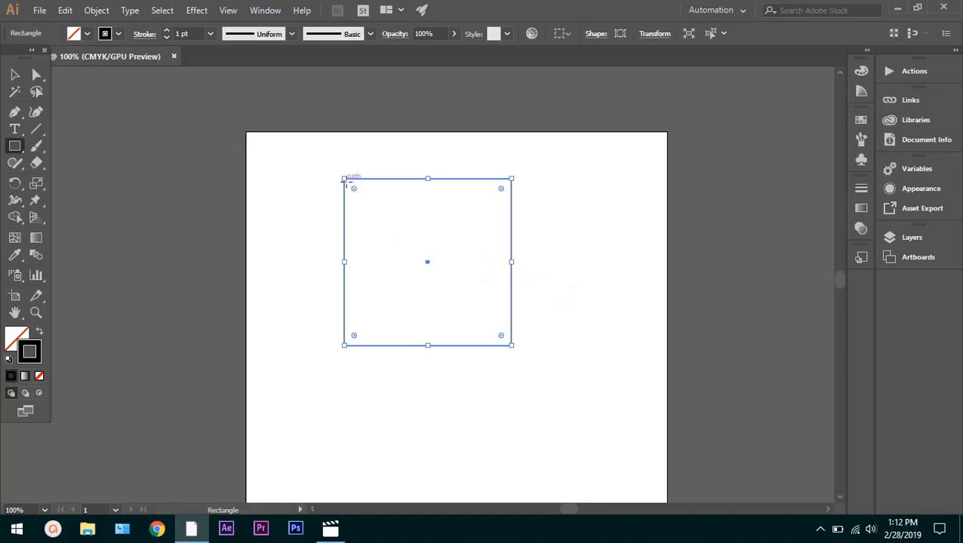
# Move the square's top-left anchor diagonally inward to X 4.5139 in, Y 3.5694 in with the Direct Selection tool, then deselect the path
pyautogui.click(35, 75)
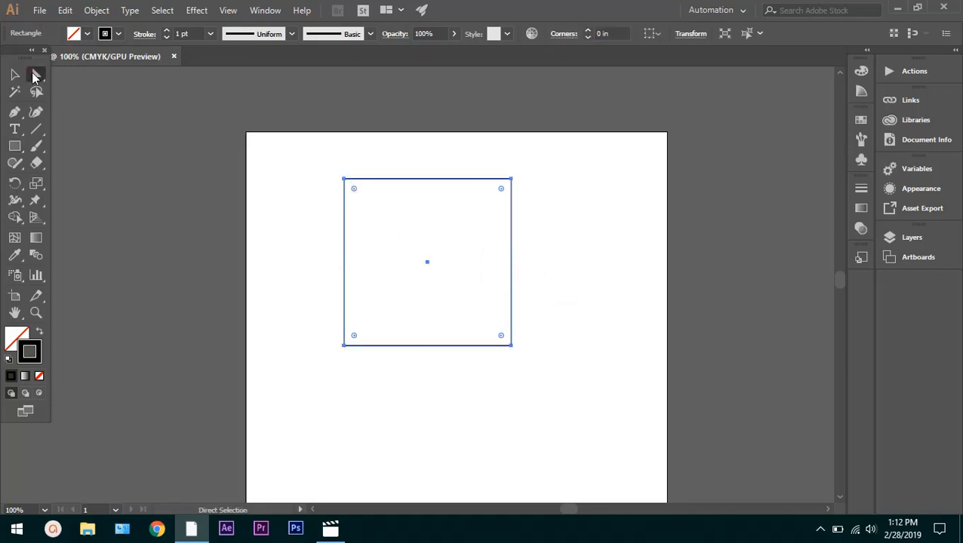
pyautogui.moveTo(348, 181); pyautogui.dragTo(475, 312)
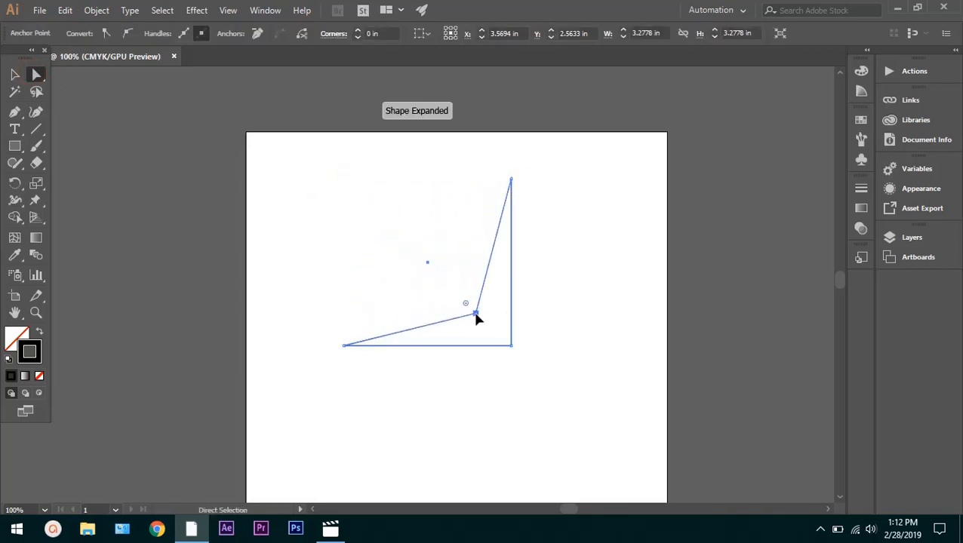
pyautogui.click(561, 302)
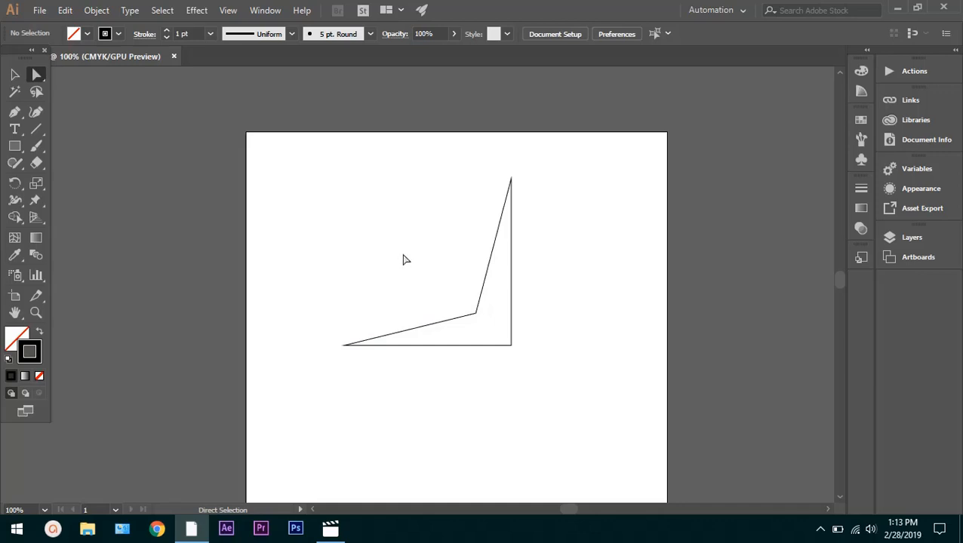
# Move the path's bottom-left anchor below its inner corner and its top-right anchor down to the left, making a narrow slanted shape
pyautogui.click(472, 313)
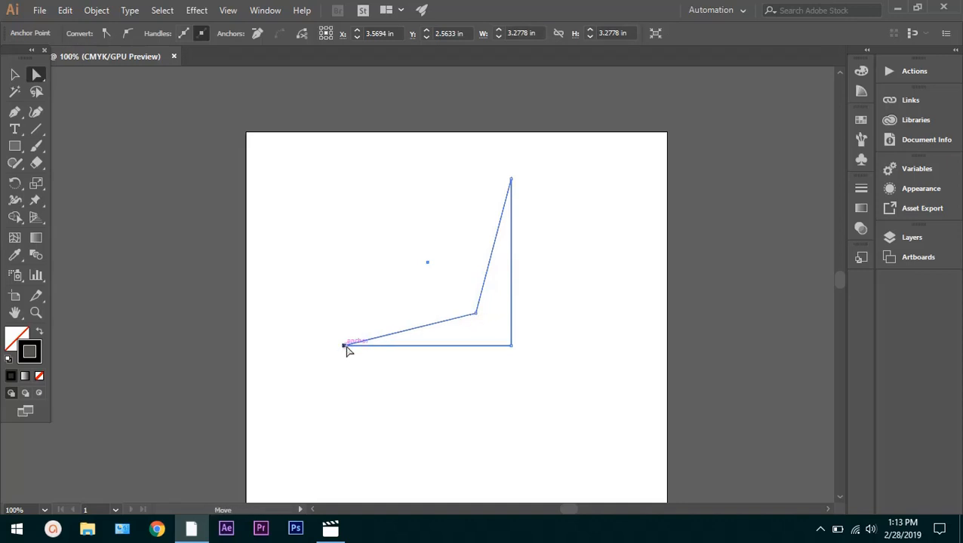
pyautogui.moveTo(347, 348); pyautogui.dragTo(478, 372)
pyautogui.click(507, 371)
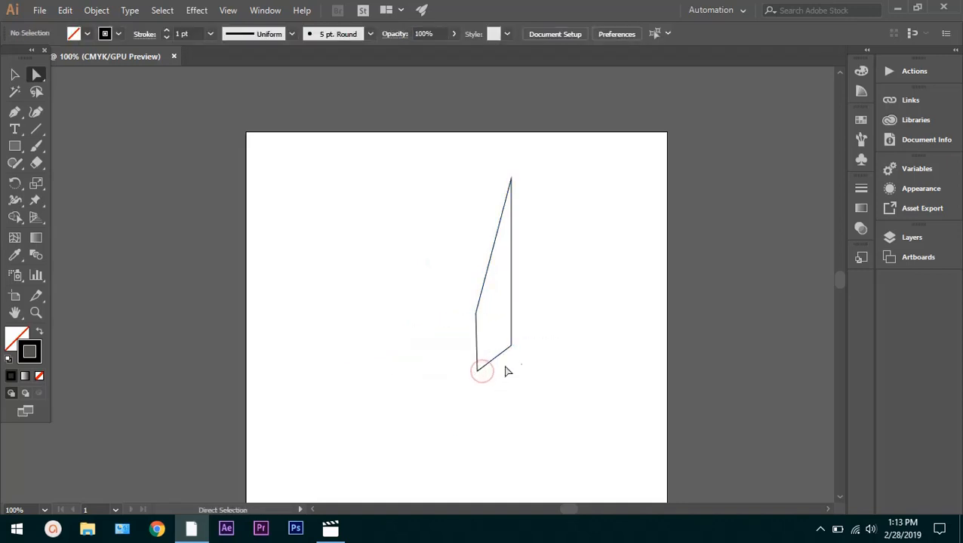
pyautogui.click(511, 236)
pyautogui.moveTo(511, 180); pyautogui.dragTo(446, 238)
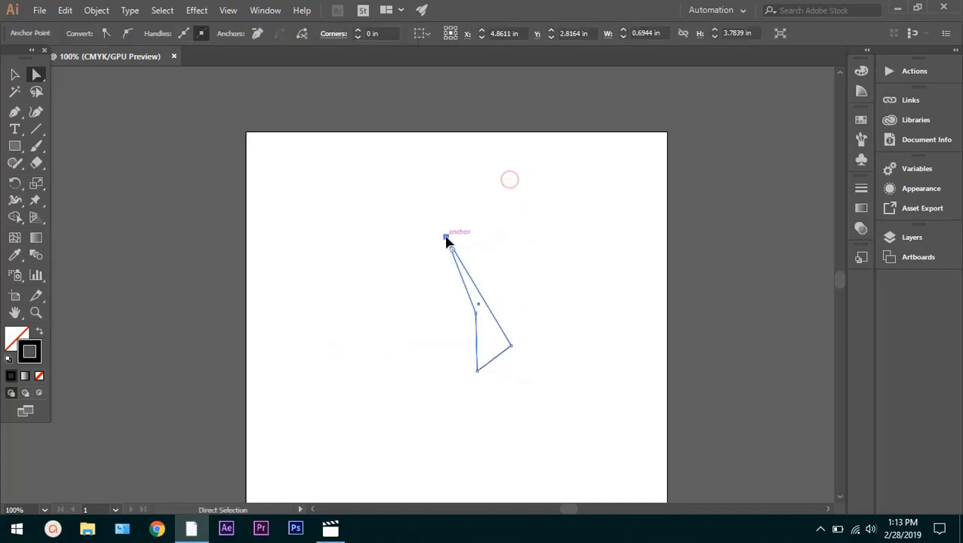
# Undo the three anchor moves to restore the original square
pyautogui.hotkey('ctrl', 'z')
pyautogui.hotkey('ctrl', 'z')
pyautogui.hotkey('ctrl', 'z')
pyautogui.hotkey('ctrl', 'z')
pyautogui.hotkey('ctrl', 'z')
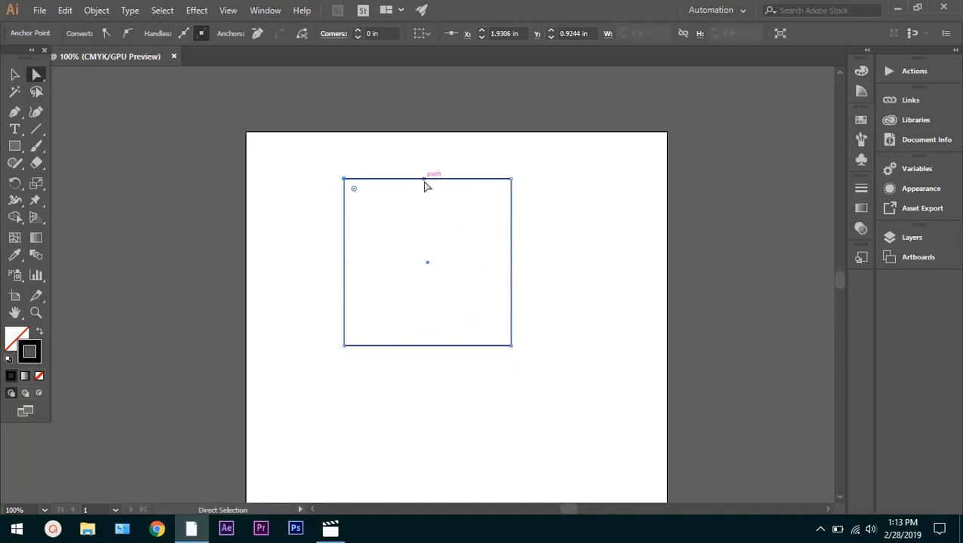
# Try shifting the square's top edge slightly downward, undo it, and try moving the same edge down again
pyautogui.moveTo(425, 180); pyautogui.dragTo(427, 186)
pyautogui.click(416, 232)
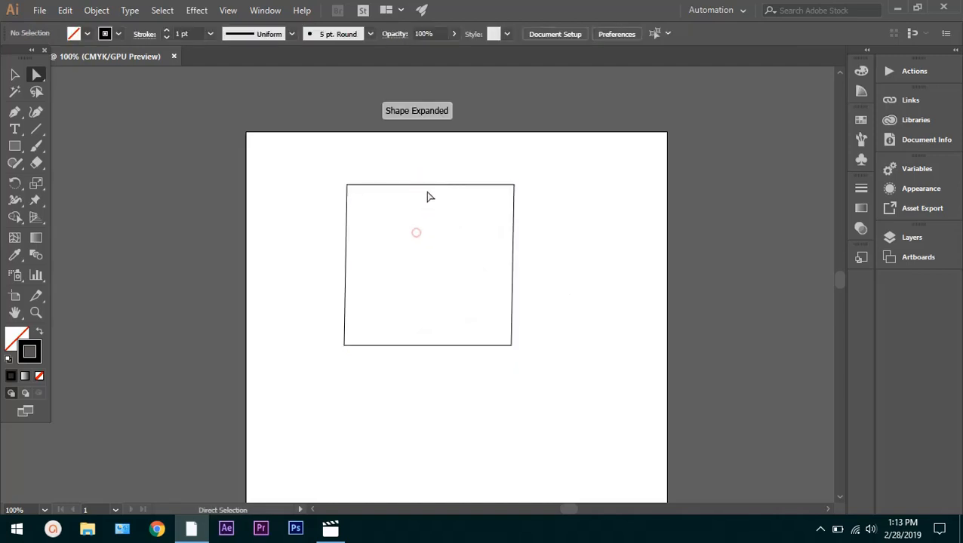
pyautogui.hotkey('ctrl', 'z')
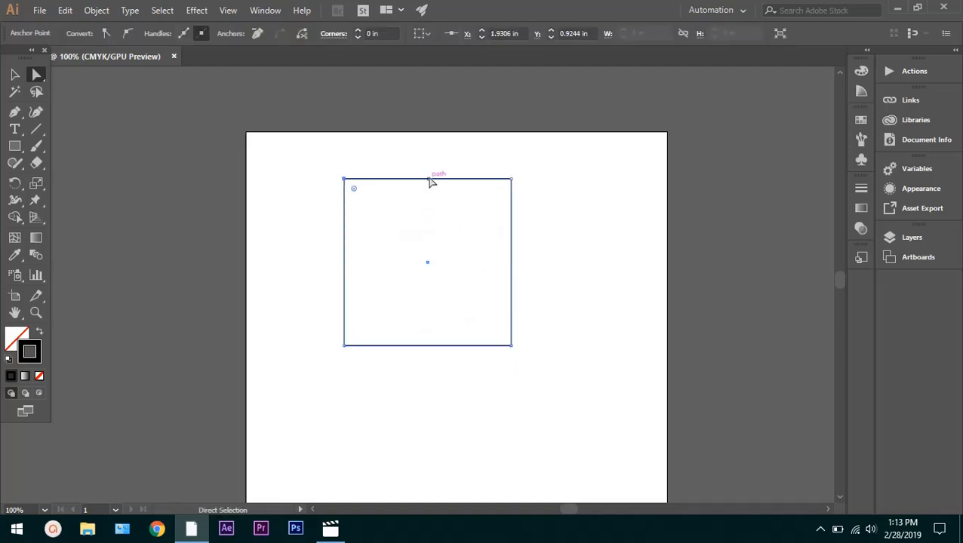
pyautogui.moveTo(430, 181); pyautogui.dragTo(430, 204)
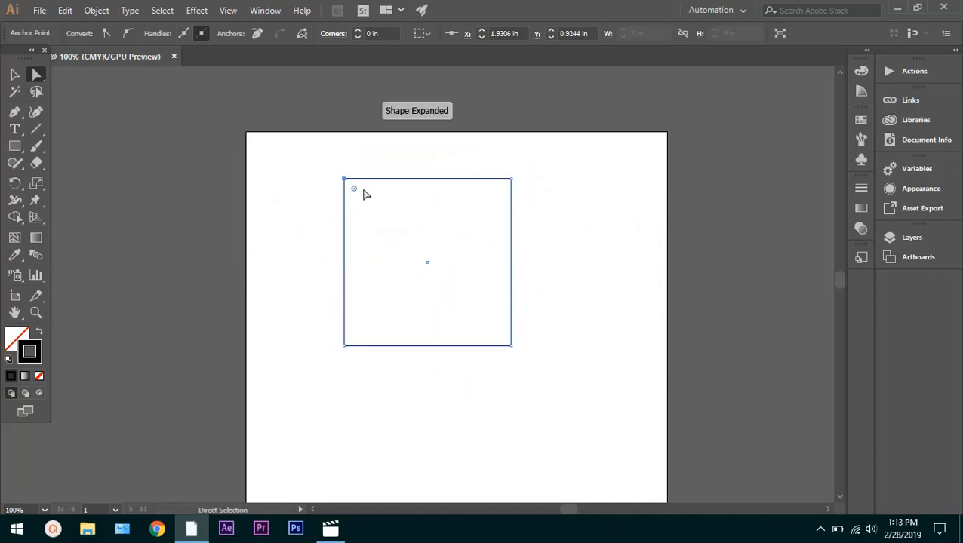
# Move the square's two upper anchors and its lower-right anchor to reshape it into a thin right-pointing arrowhead
pyautogui.moveTo(345, 180); pyautogui.dragTo(440, 226)
pyautogui.moveTo(512, 184); pyautogui.dragTo(383, 207)
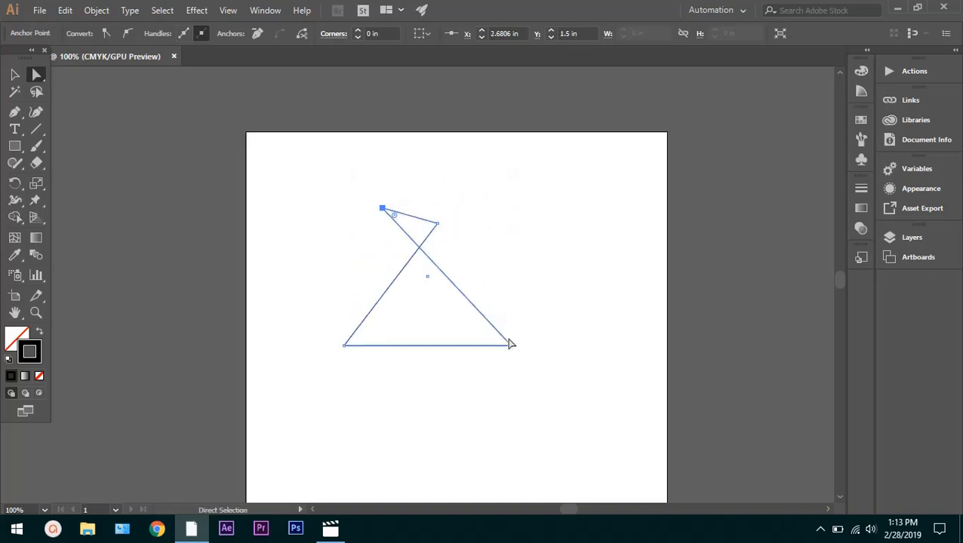
pyautogui.moveTo(511, 347); pyautogui.dragTo(501, 237)
pyautogui.click(539, 257)
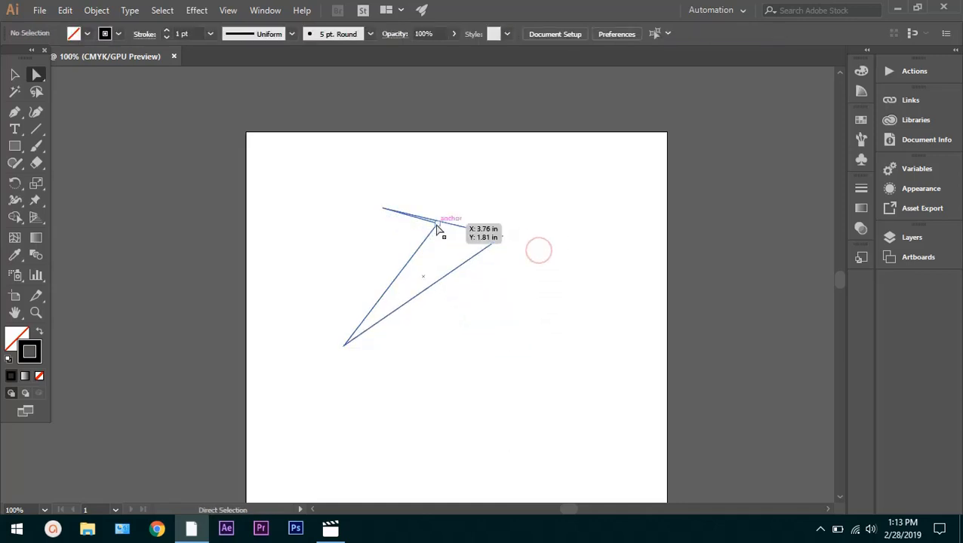
pyautogui.moveTo(437, 224); pyautogui.dragTo(461, 241)
pyautogui.click(495, 278)
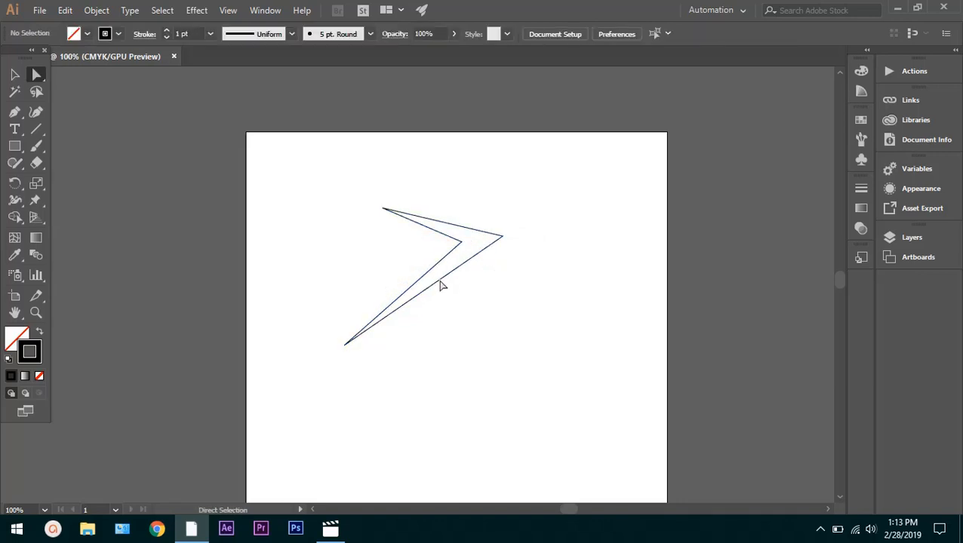
# Select the arrowhead path, fill it with a bright red, and deselect it
pyautogui.doubleClick(16, 335)
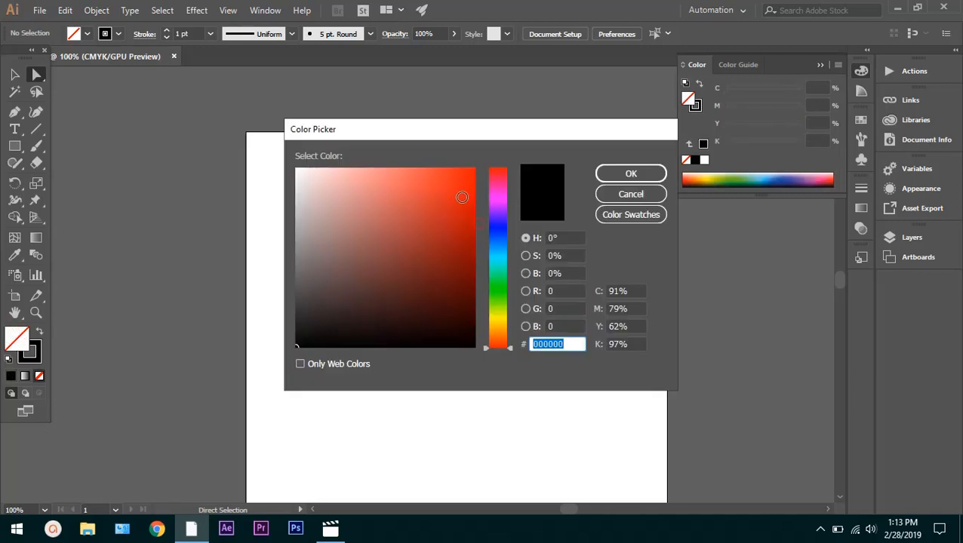
pyautogui.click(462, 197)
pyautogui.click(604, 172)
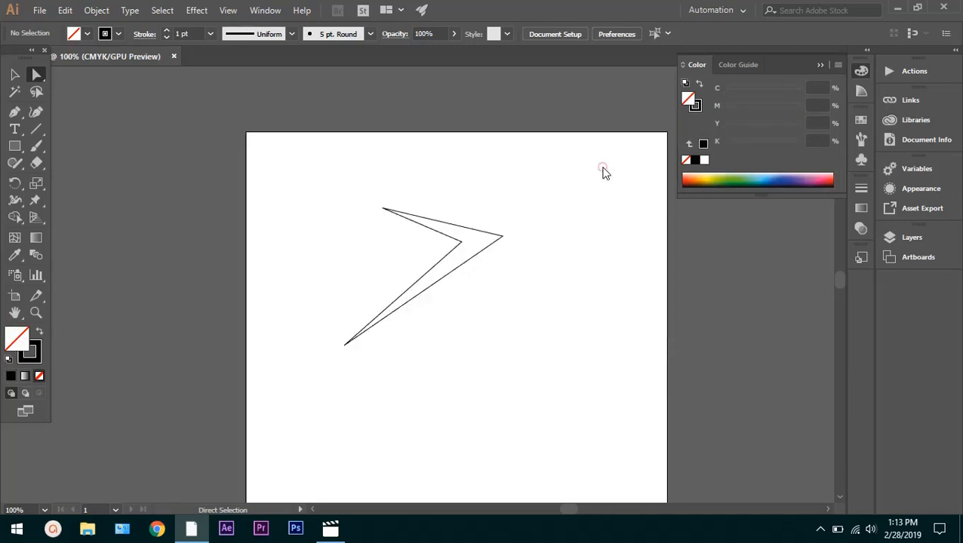
pyautogui.click(465, 227)
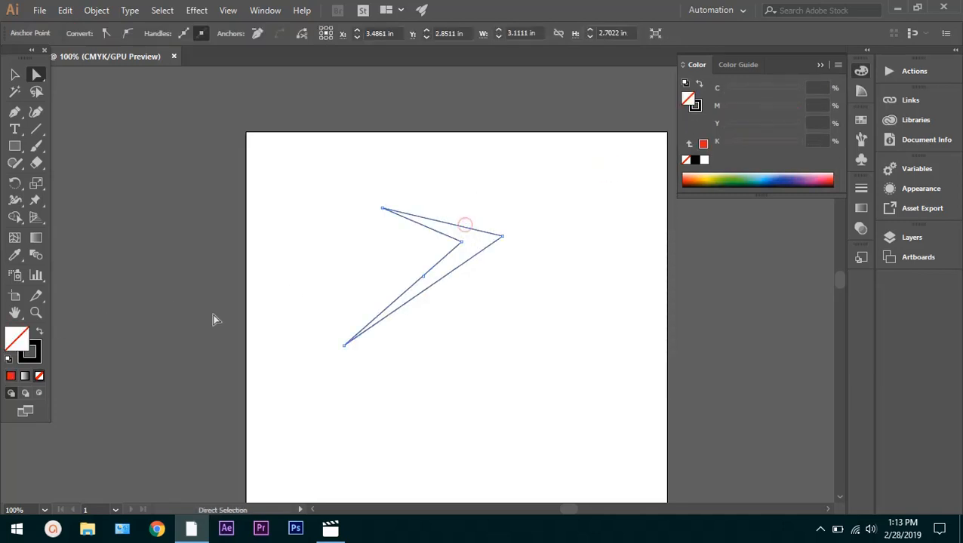
pyautogui.doubleClick(27, 348)
pyautogui.click(441, 223)
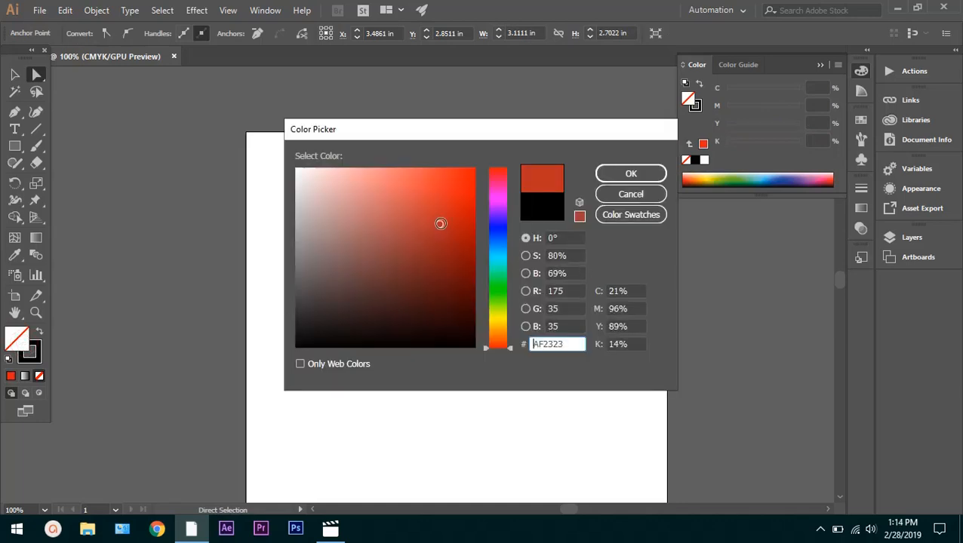
pyautogui.click(474, 170)
pyautogui.click(631, 175)
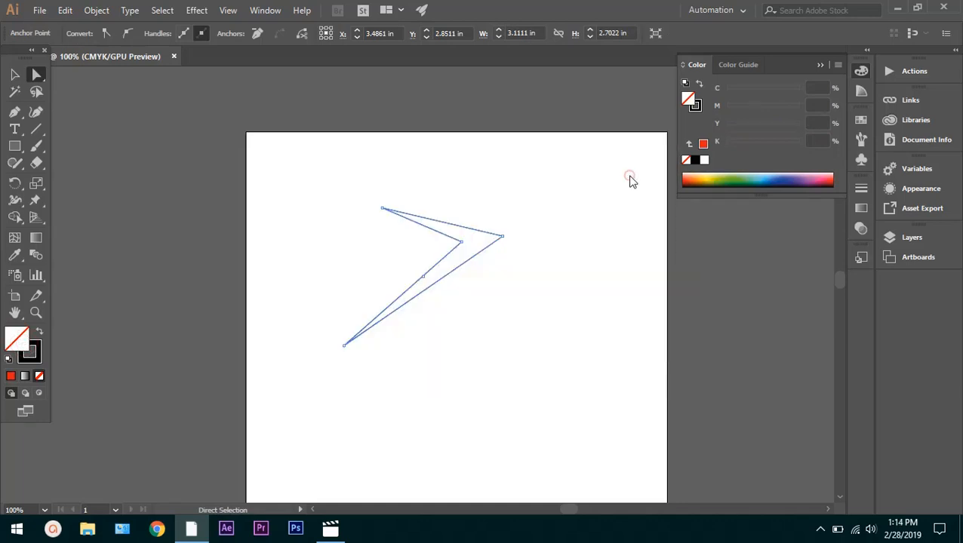
pyautogui.click(604, 209)
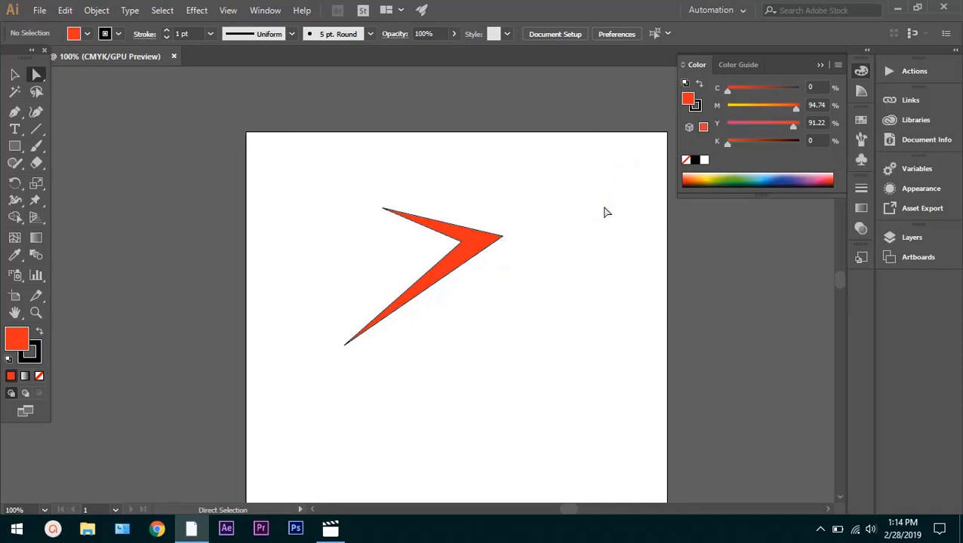
pyautogui.scroll(4, 401, 283)
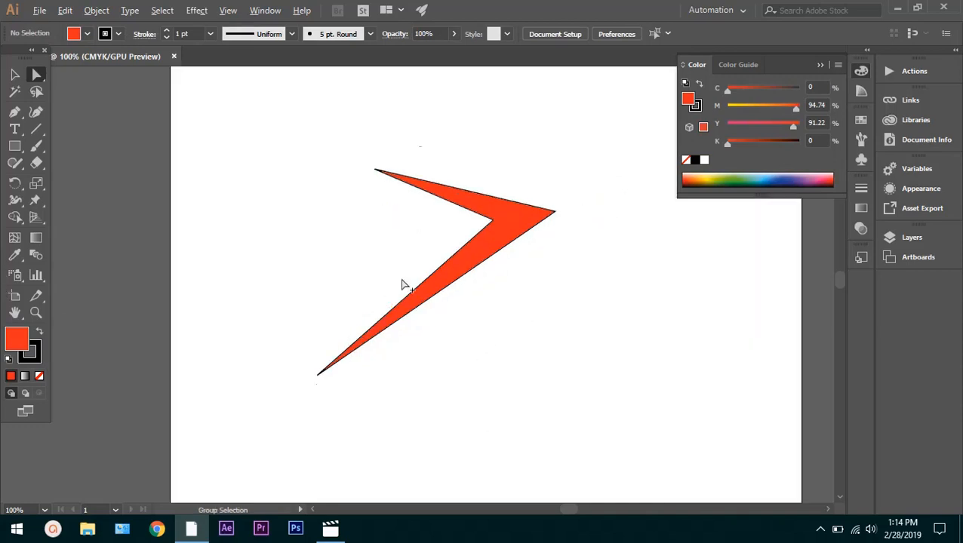
pyautogui.scroll(-4, 552, 256)
pyautogui.scroll(4, 551, 260)
pyautogui.scroll(-3, 570, 262)
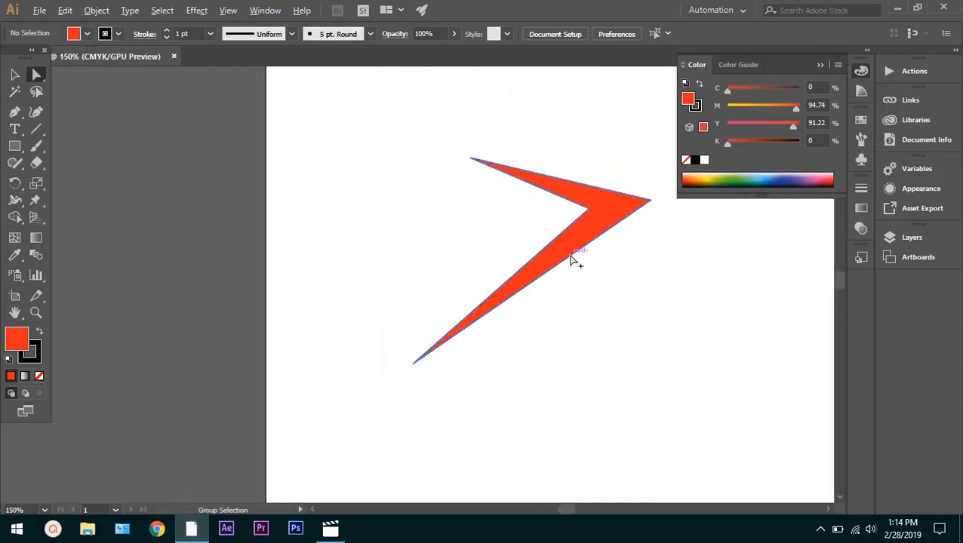
pyautogui.scroll(3, 574, 261)
pyautogui.scroll(-3, 561, 228)
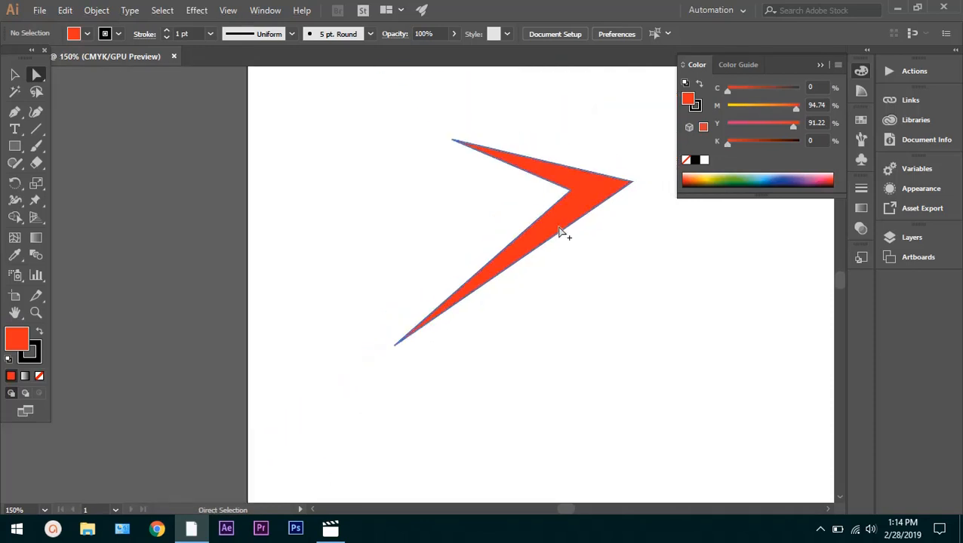
# Undo the red fill and all anchor moves of the arrowhead to return to the plain square
pyautogui.hotkey('ctrl', 'z')
pyautogui.hotkey('ctrl', 'z')
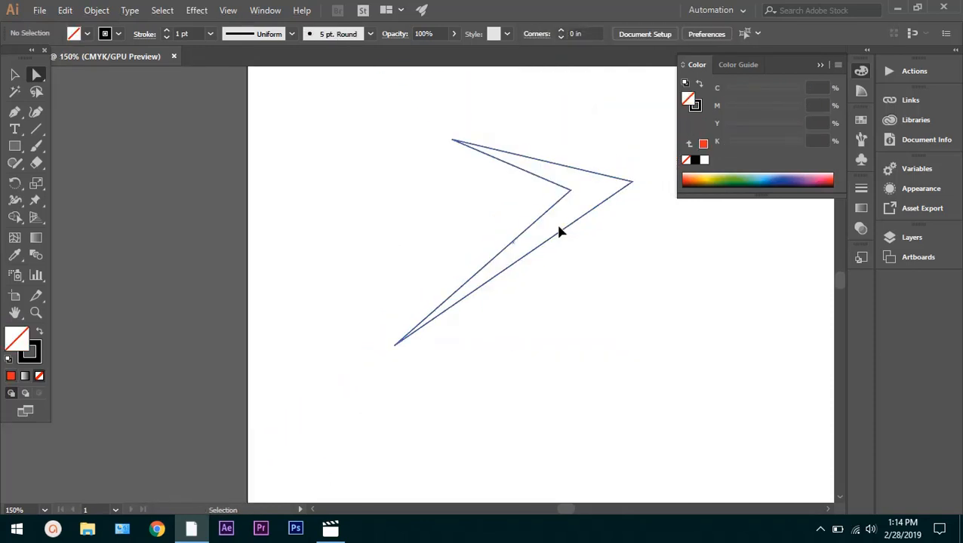
pyautogui.hotkey('ctrl', 'z')
pyautogui.hotkey('ctrl', 'z')
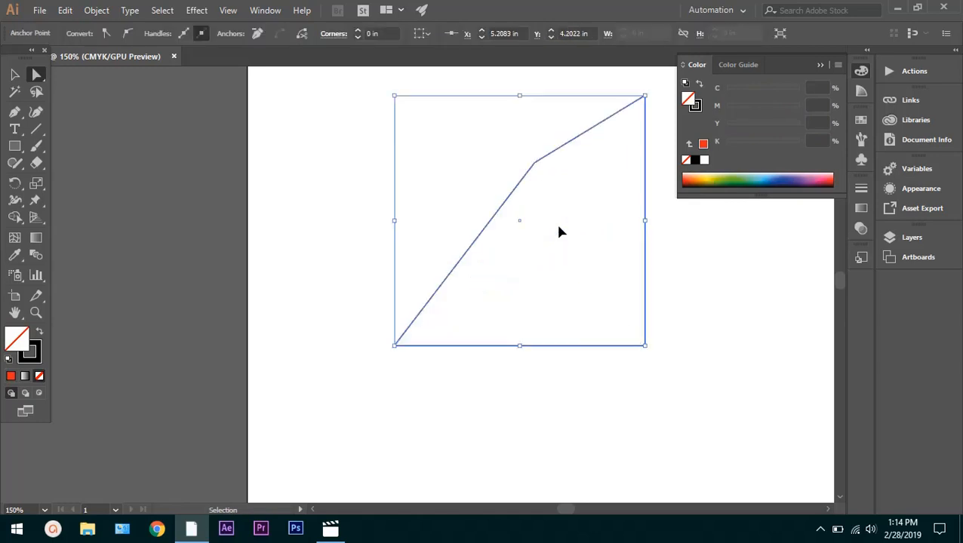
pyautogui.hotkey('ctrl', 'z')
pyautogui.hotkey('ctrl', 'z')
pyautogui.scroll(-2, 556, 322)
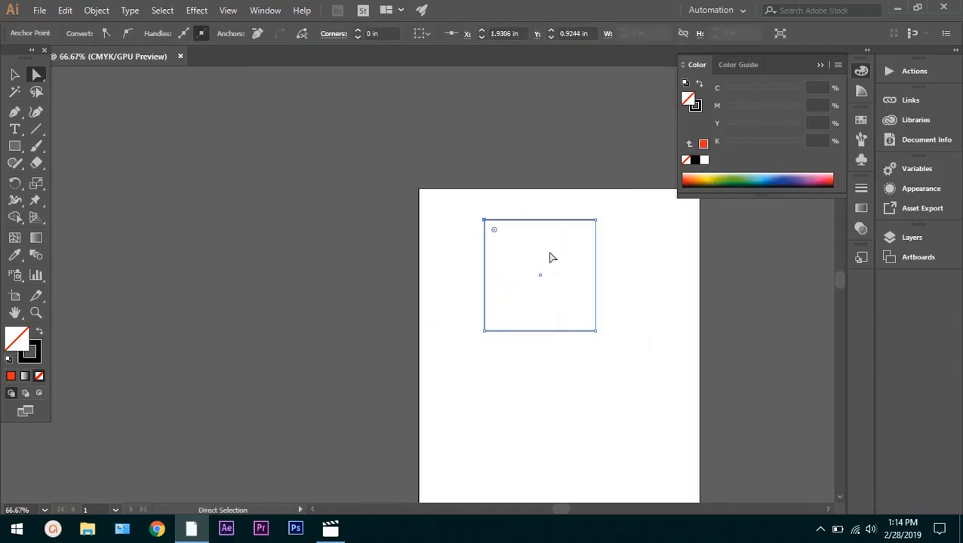
pyautogui.scroll(2, 551, 258)
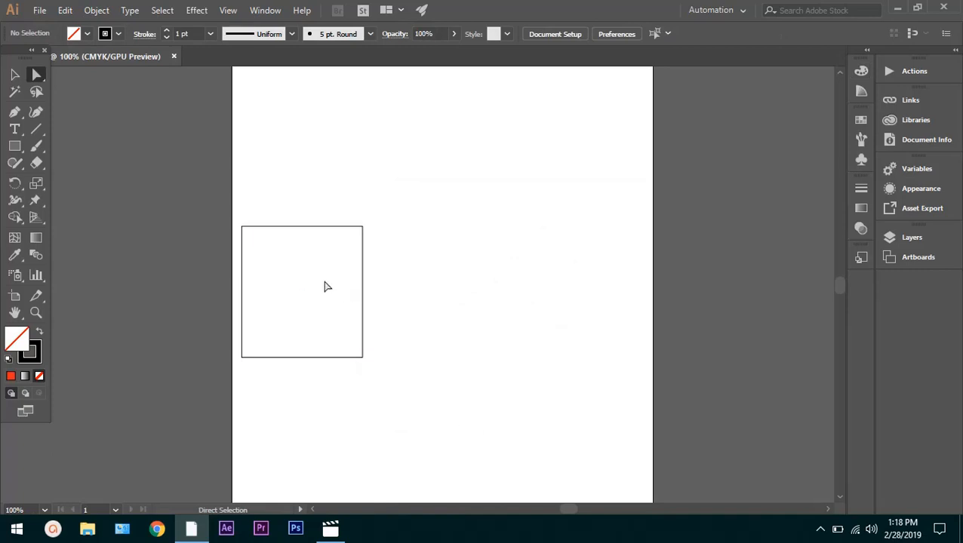
pyautogui.click(363, 234)
pyautogui.click(320, 224)
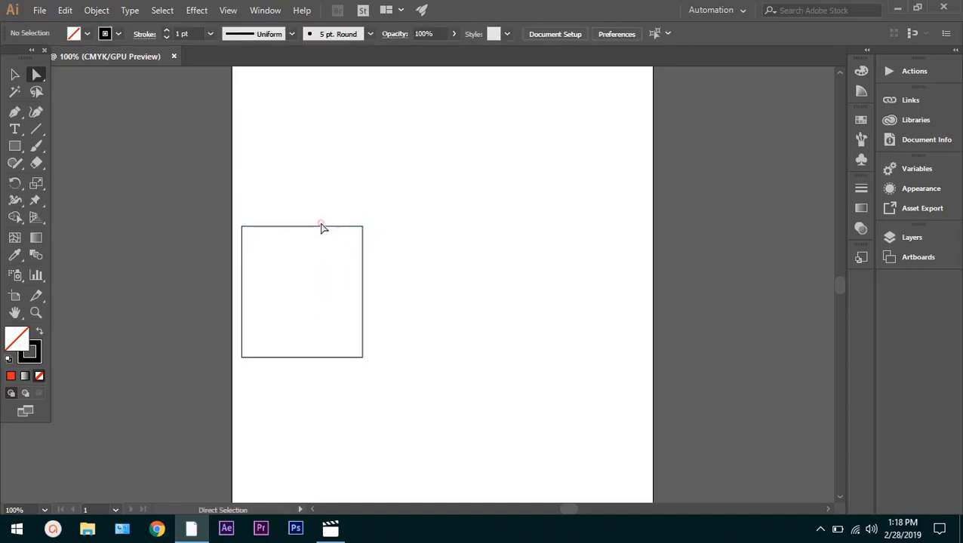
pyautogui.click(303, 264)
pyautogui.click(313, 302)
# Duplicate the rectangle with the Selection tool, placing the copy flush against its right edge, and deselect it
pyautogui.click(14, 75)
pyautogui.click(337, 282)
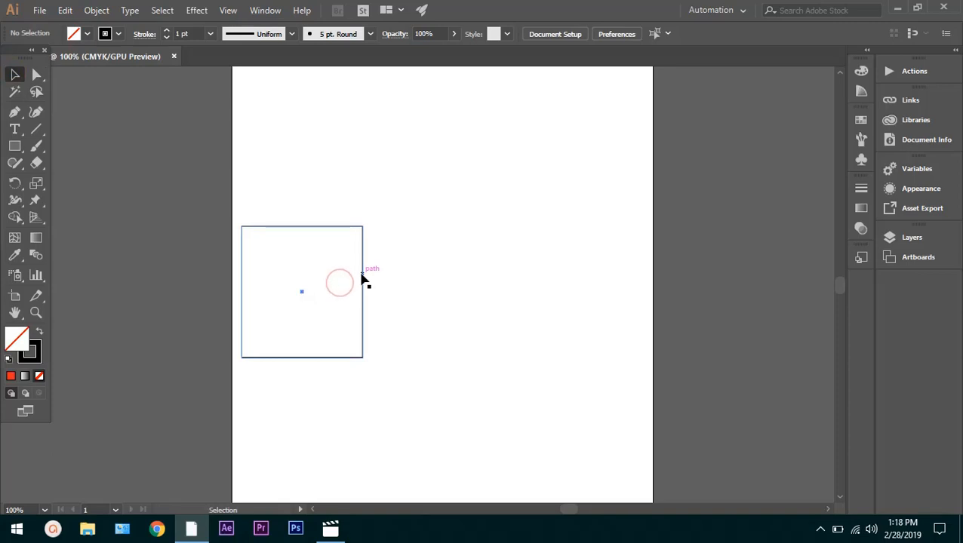
pyautogui.click(361, 275)
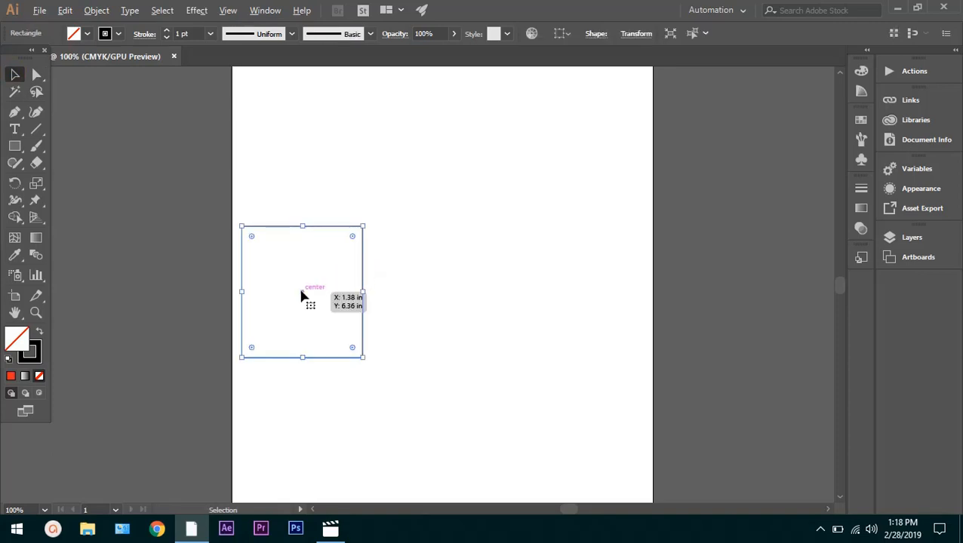
pyautogui.moveTo(301, 291); pyautogui.dragTo(421, 293)
pyautogui.click(536, 308)
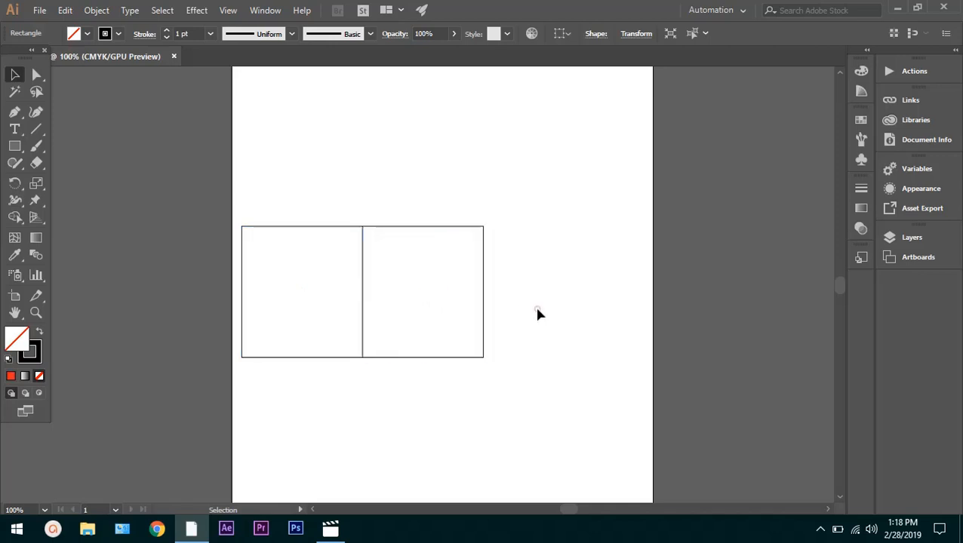
# Duplicate the left rectangle with the Selection tool, placing the copy flush on its upper edge, and deselect it
pyautogui.click(330, 296)
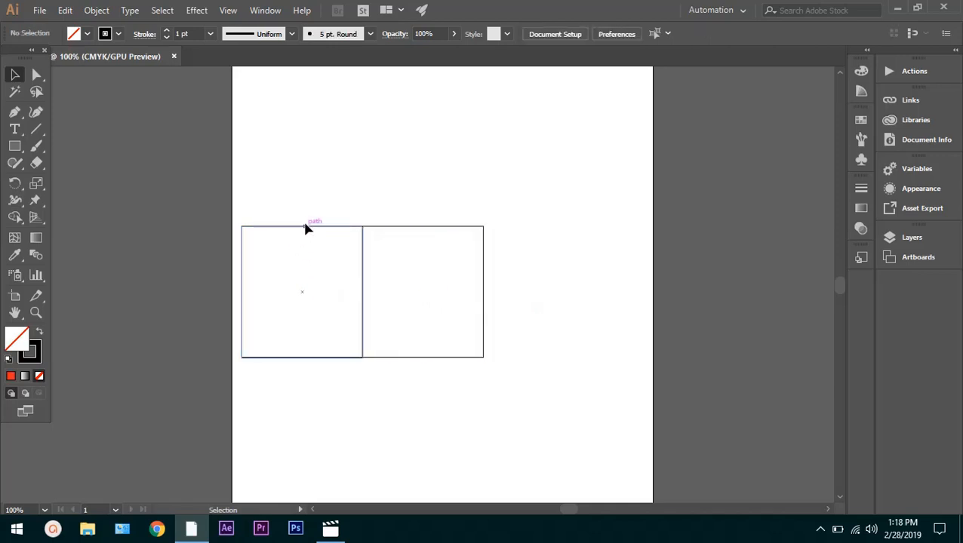
pyautogui.click(307, 229)
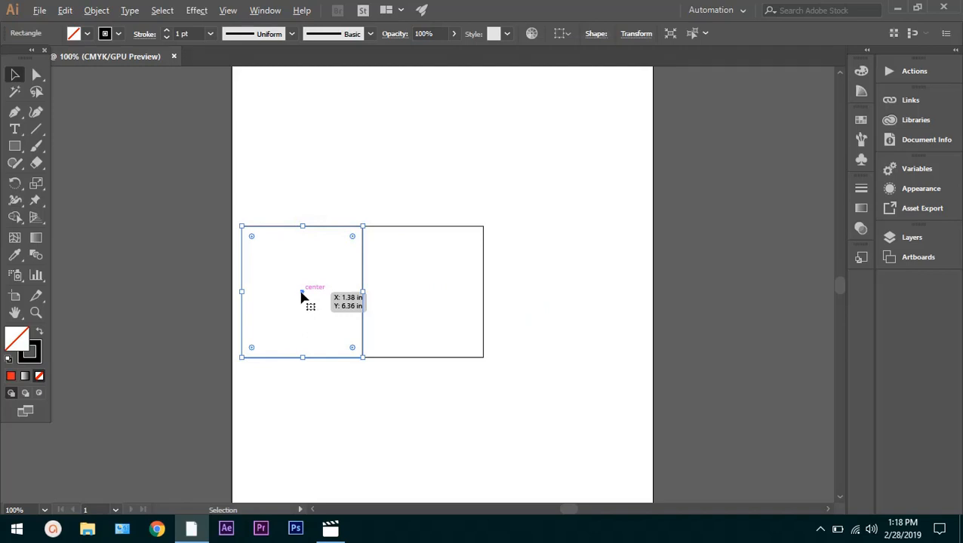
pyautogui.moveTo(301, 295); pyautogui.dragTo(302, 165)
pyautogui.click(413, 179)
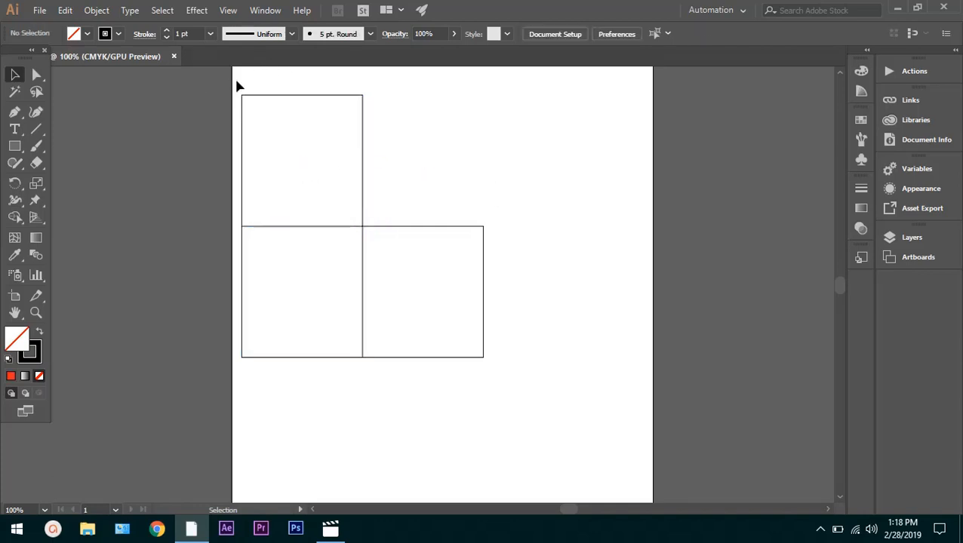
# Move the upper rectangle's two top anchors down and right with the Direct Selection tool to form a slanted top face
pyautogui.click(37, 75)
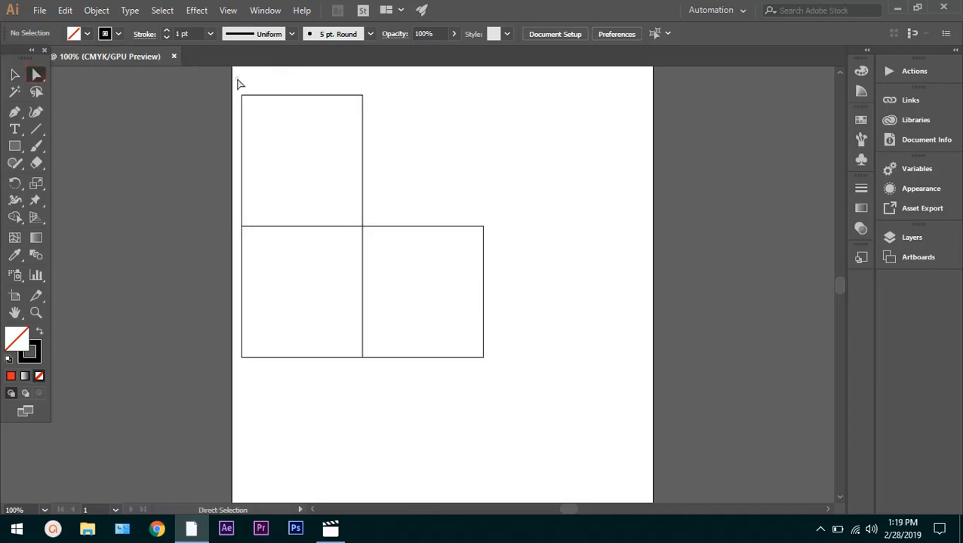
pyautogui.moveTo(237, 78); pyautogui.dragTo(384, 116)
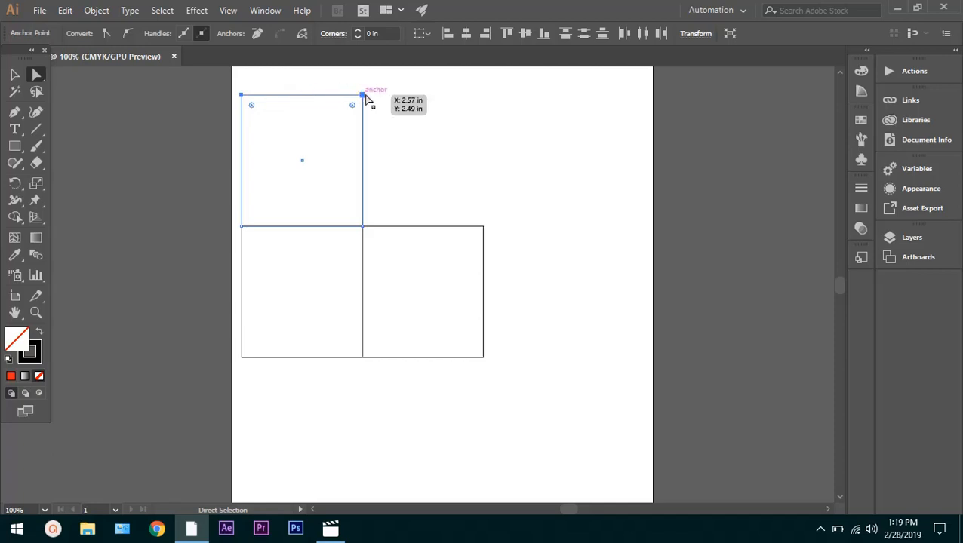
pyautogui.moveTo(365, 96); pyautogui.dragTo(399, 195)
pyautogui.click(467, 191)
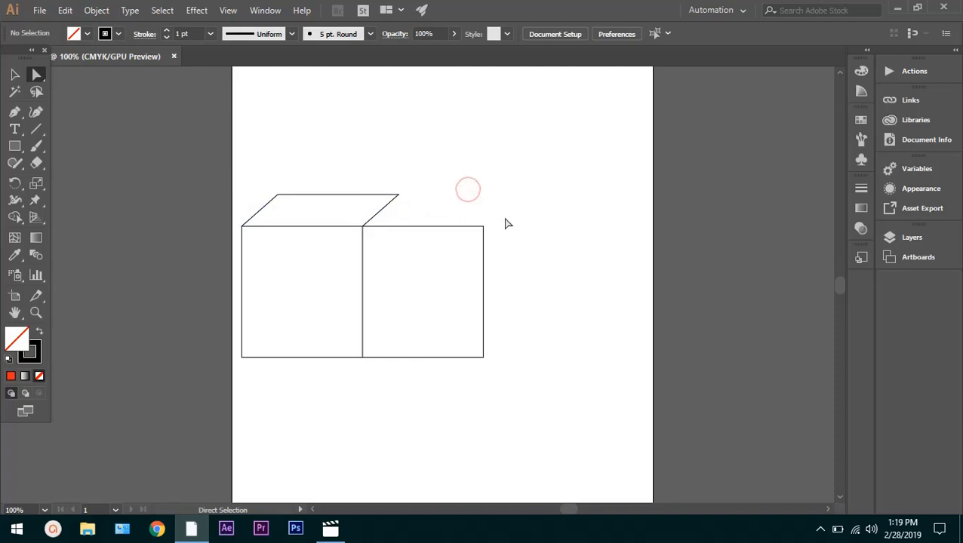
# Move the right rectangle's two outer anchors to meet the top face's corner, forming the cube's side face, and deselect it
pyautogui.moveTo(477, 232); pyautogui.dragTo(474, 392)
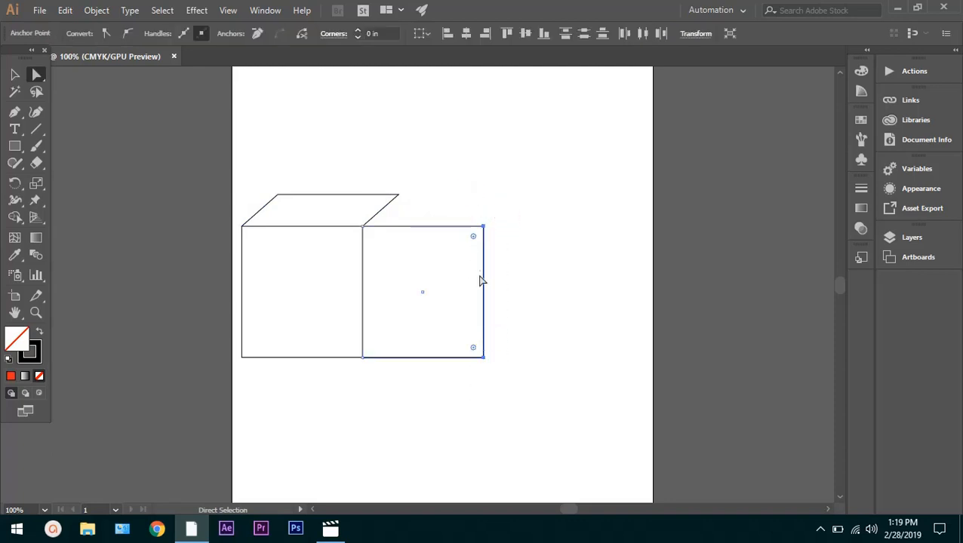
pyautogui.moveTo(484, 228); pyautogui.dragTo(400, 196)
pyautogui.click(451, 198)
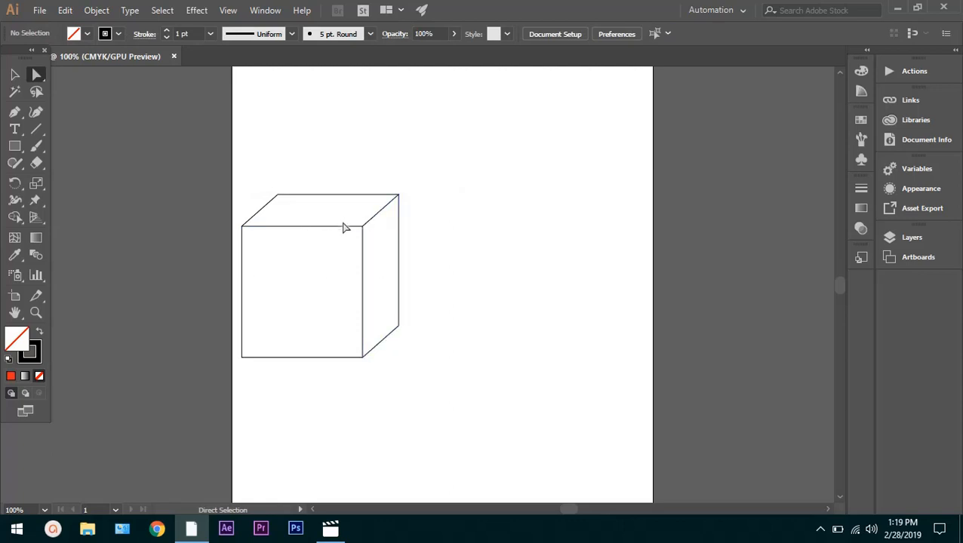
# Select the cube's left-hand anchors and move them inward and slightly up to make a narrow box in perspective
pyautogui.click(241, 198)
pyautogui.moveTo(320, 157); pyautogui.dragTo(204, 388)
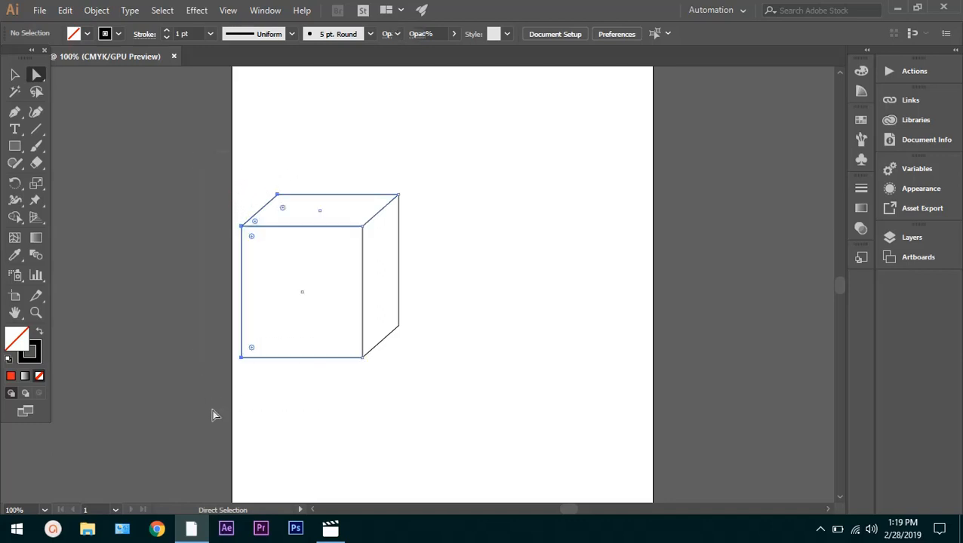
pyautogui.click(247, 360)
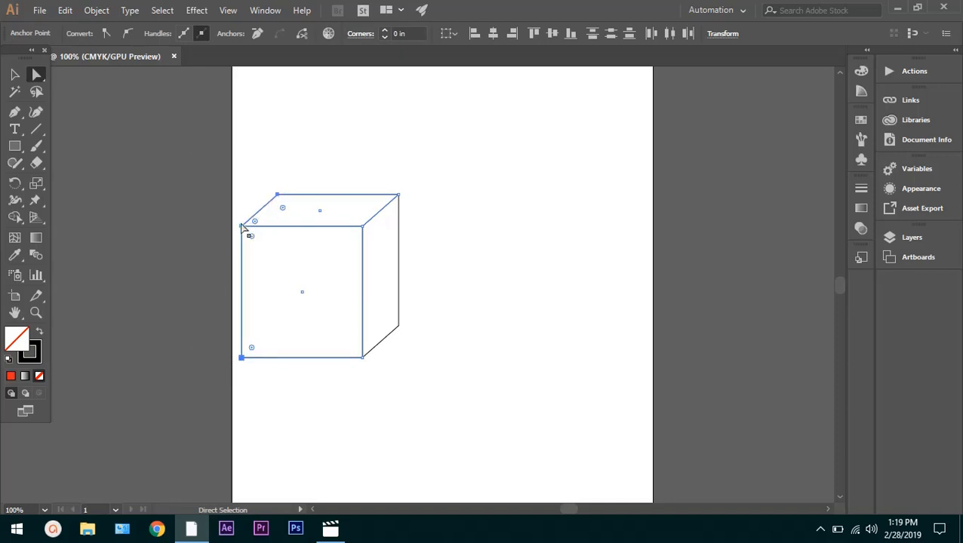
pyautogui.moveTo(243, 230); pyautogui.dragTo(314, 218)
pyautogui.click(512, 249)
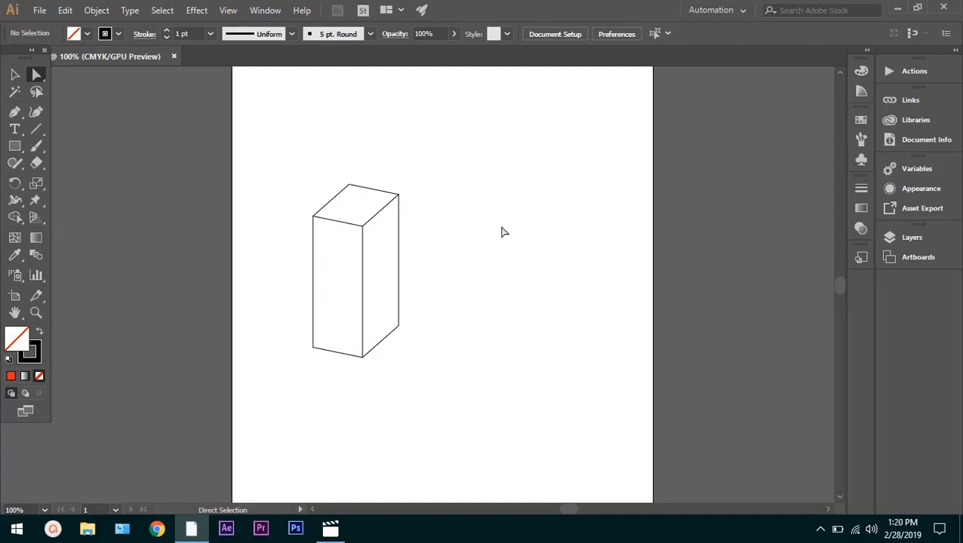
# Select all three faces of the box, duplicate it horizontally to its right with a gap between them, and deselect it
pyautogui.moveTo(484, 155); pyautogui.dragTo(293, 413)
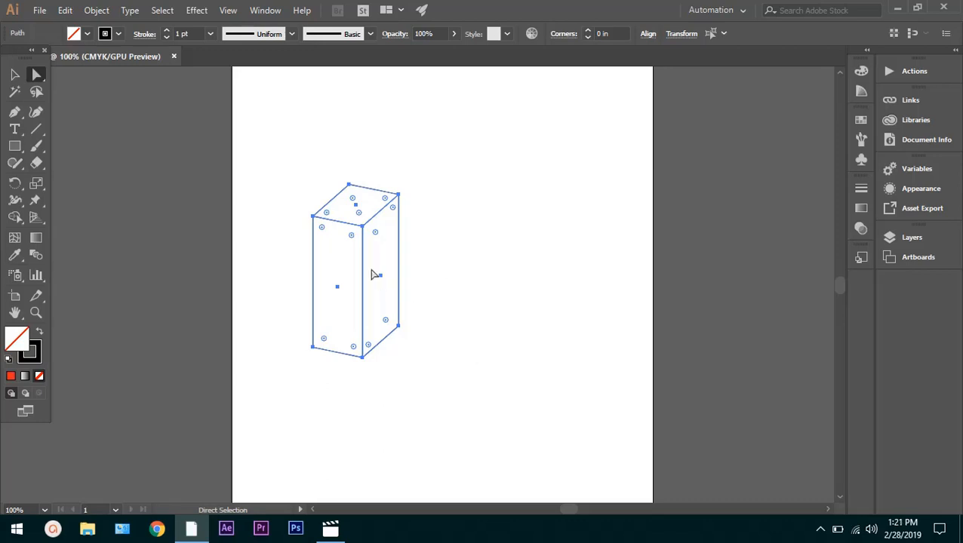
pyautogui.click(436, 161)
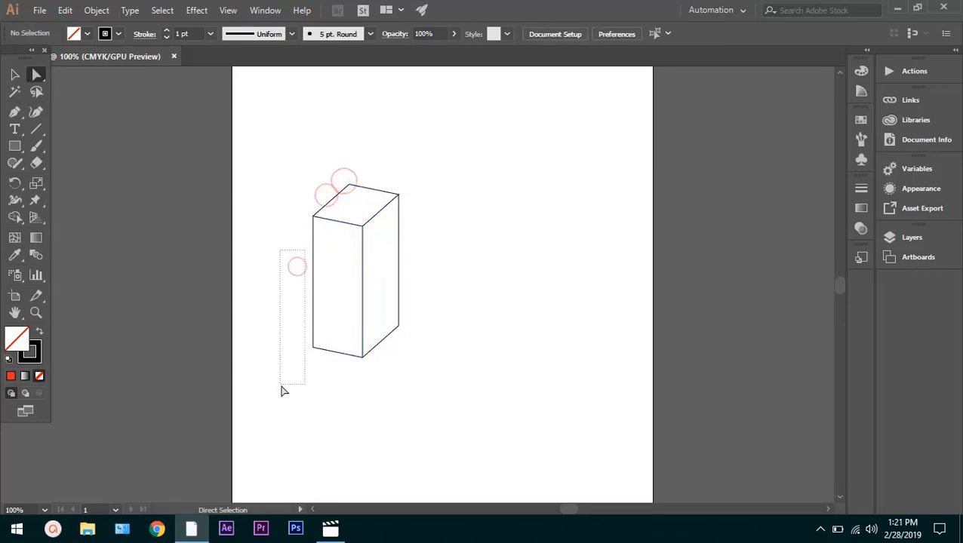
pyautogui.moveTo(476, 178); pyautogui.dragTo(286, 412)
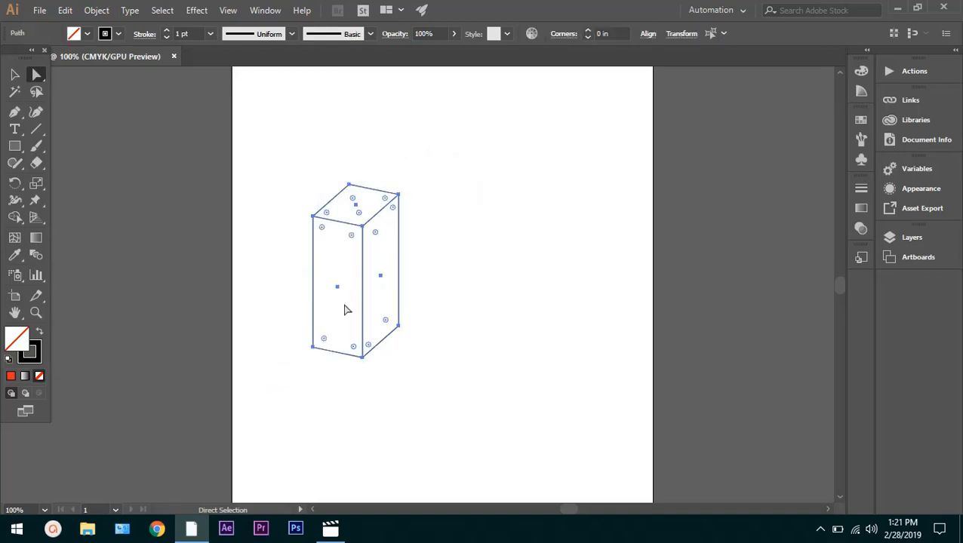
pyautogui.click(430, 291)
pyautogui.moveTo(421, 174); pyautogui.dragTo(306, 377)
pyautogui.press('alt')
pyautogui.moveTo(366, 286); pyautogui.dragTo(498, 287)
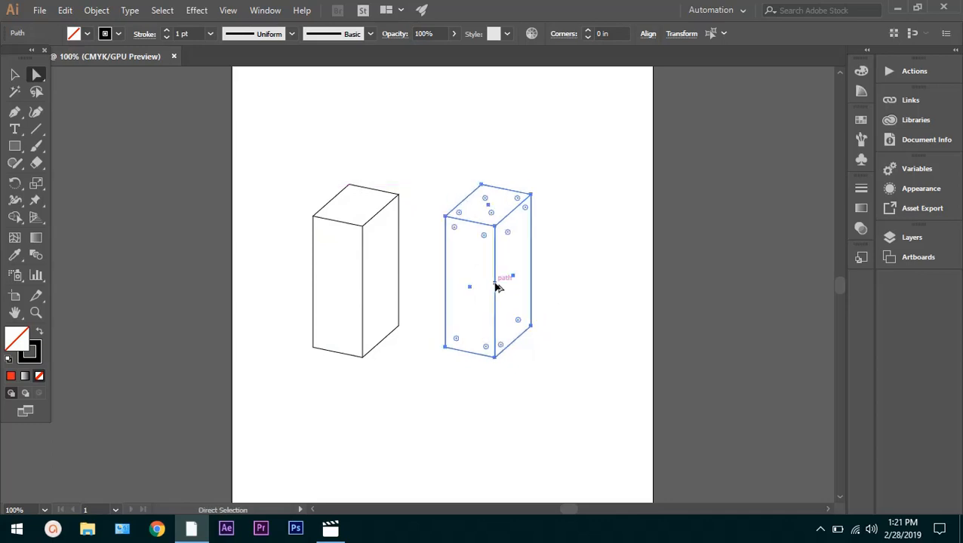
pyautogui.click(601, 270)
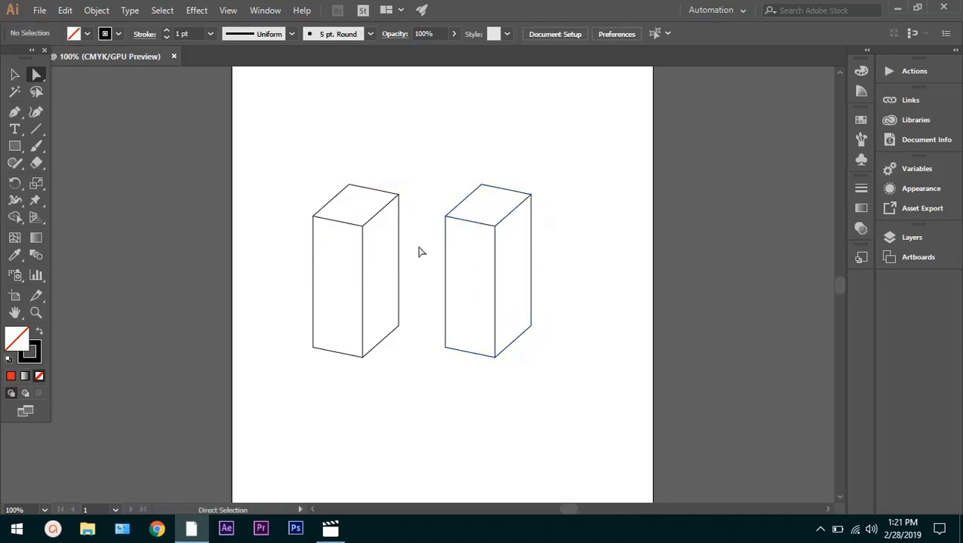
# Raise the duplicate box's bottom anchors vertically until it is a thin lid, and deselect it
pyautogui.moveTo(494, 309); pyautogui.dragTo(426, 372)
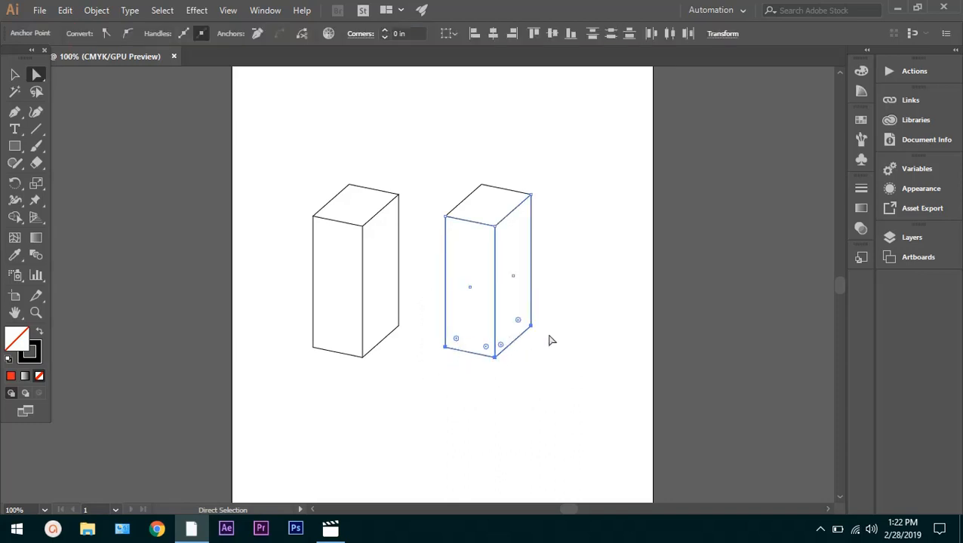
pyautogui.moveTo(494, 361); pyautogui.dragTo(498, 259)
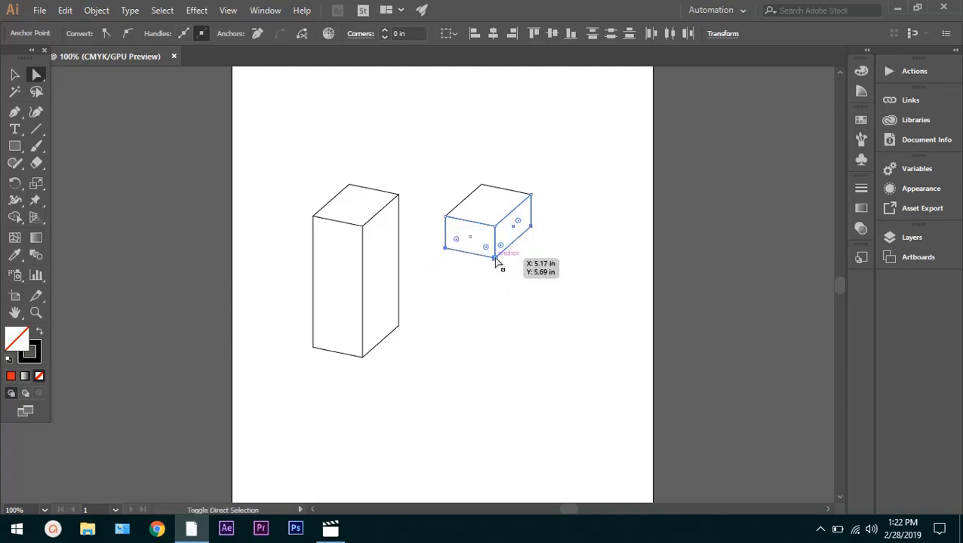
pyautogui.press('ctrl')
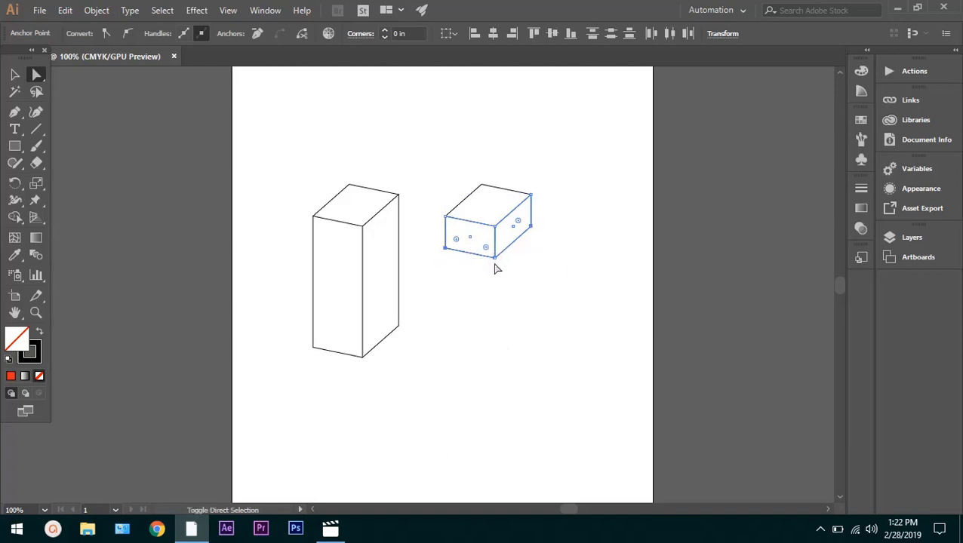
pyautogui.moveTo(497, 265); pyautogui.dragTo(496, 256)
pyautogui.click(523, 249)
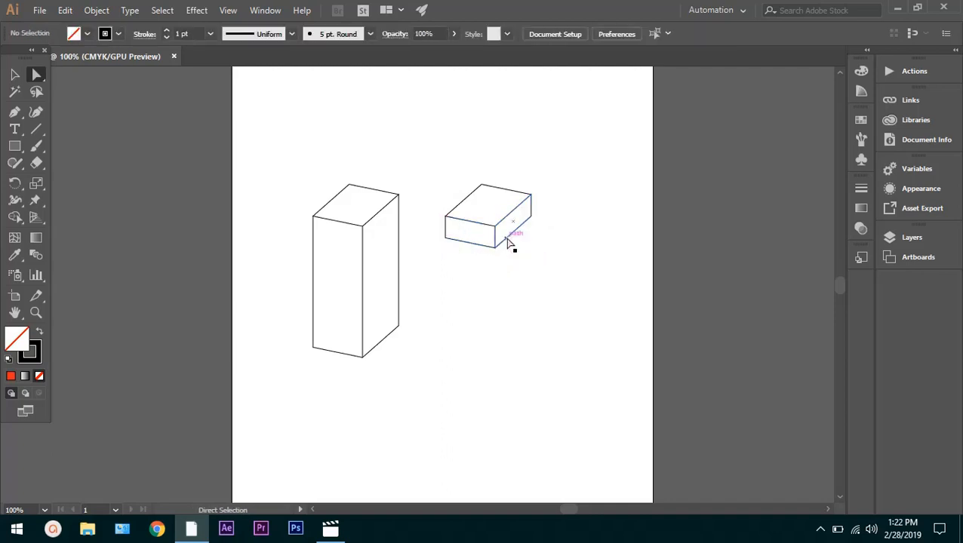
# Select the whole lid, scale it up slightly with the Selection tool from its upper-right corner, and deselect it
pyautogui.click(487, 200)
pyautogui.moveTo(533, 154); pyautogui.dragTo(443, 266)
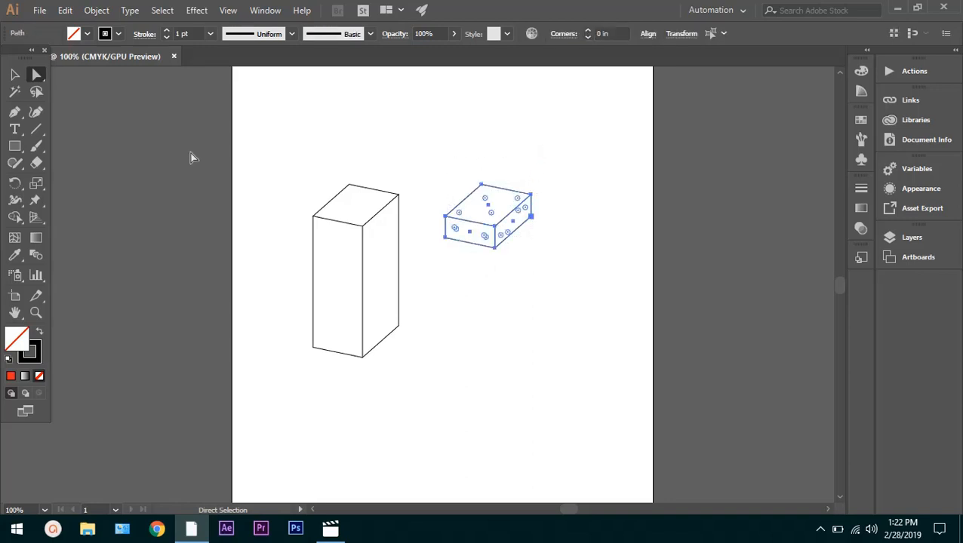
pyautogui.click(16, 81)
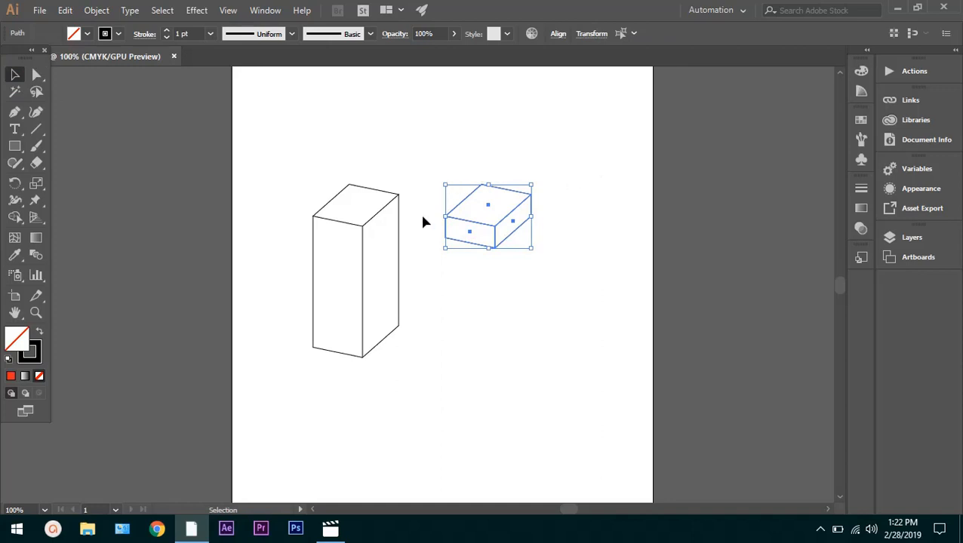
pyautogui.keyDown('shift'); pyautogui.click(534, 184); pyautogui.keyUp('shift')
pyautogui.keyDown('shift'); pyautogui.click(533, 184); pyautogui.keyUp('shift')
pyautogui.moveTo(532, 185); pyautogui.dragTo(536, 182)
pyautogui.click(559, 184)
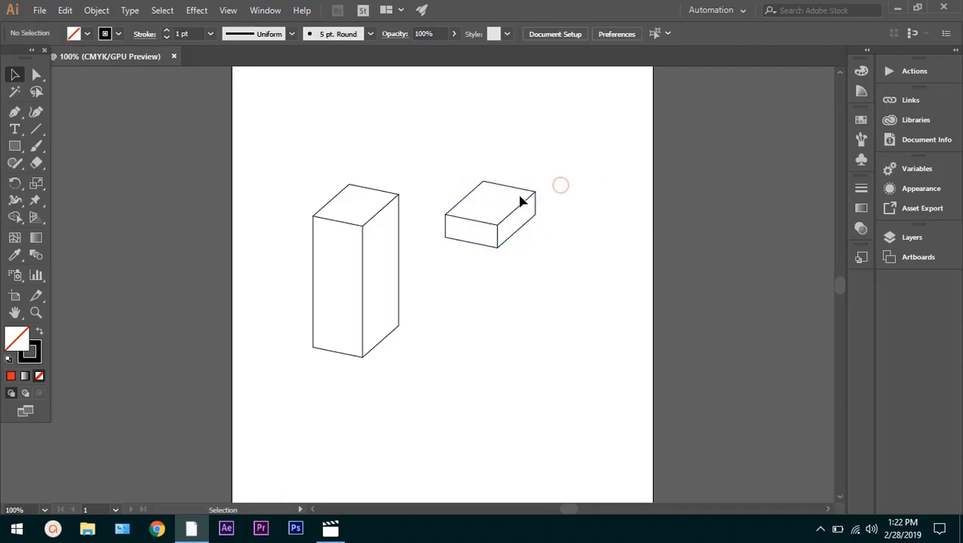
# Try placing the enlarged lid over the top of the tall box, and undo the move
pyautogui.moveTo(584, 143); pyautogui.dragTo(452, 287)
pyautogui.moveTo(488, 214); pyautogui.dragTo(360, 209)
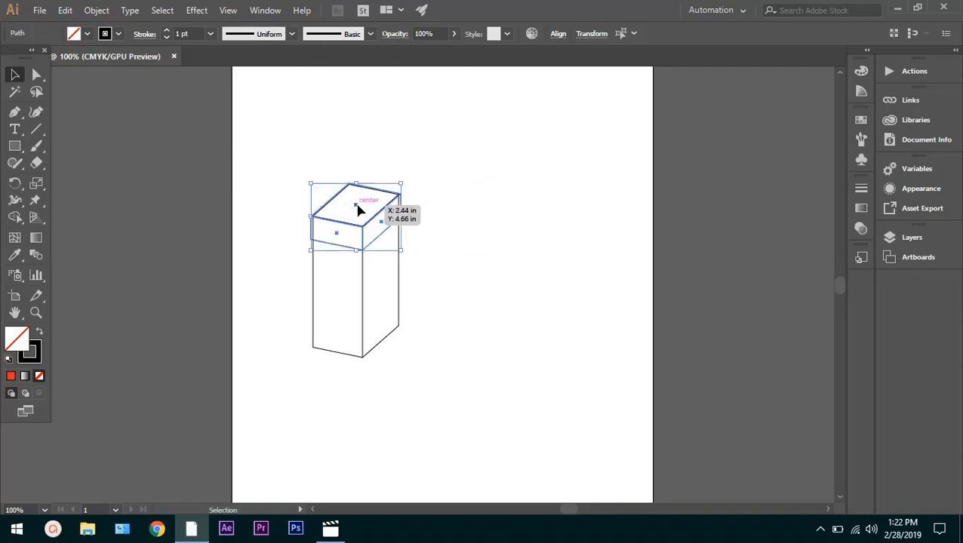
pyautogui.click(421, 194)
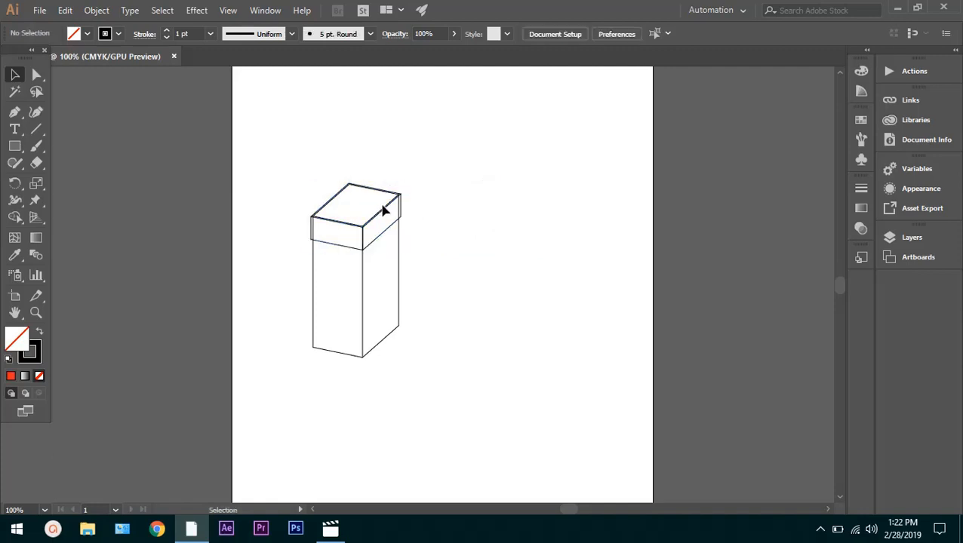
pyautogui.click(311, 234)
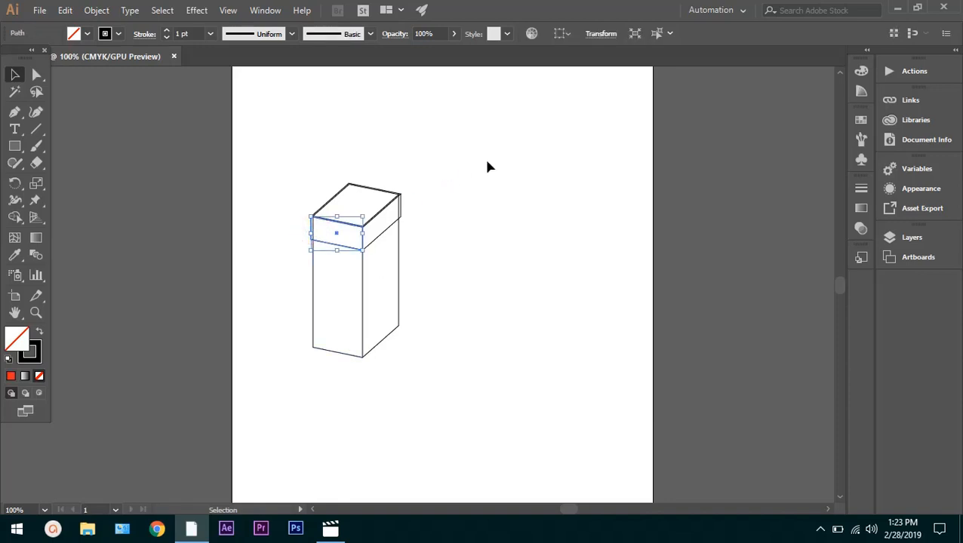
pyautogui.hotkey('ctrl', 'z')
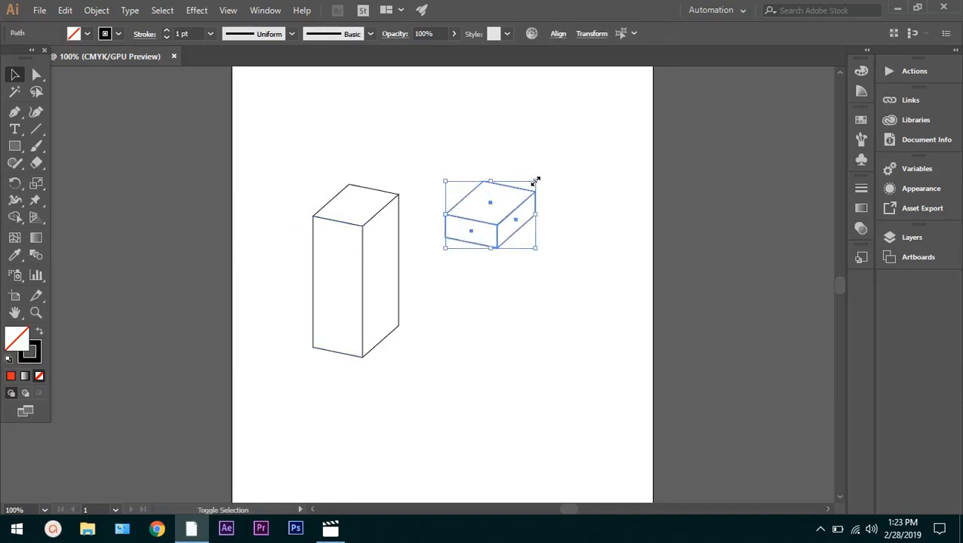
# Scale the lid down slightly from its upper-right corner to nearly the tall box's width, and deselect it
pyautogui.moveTo(535, 181); pyautogui.dragTo(534, 182)
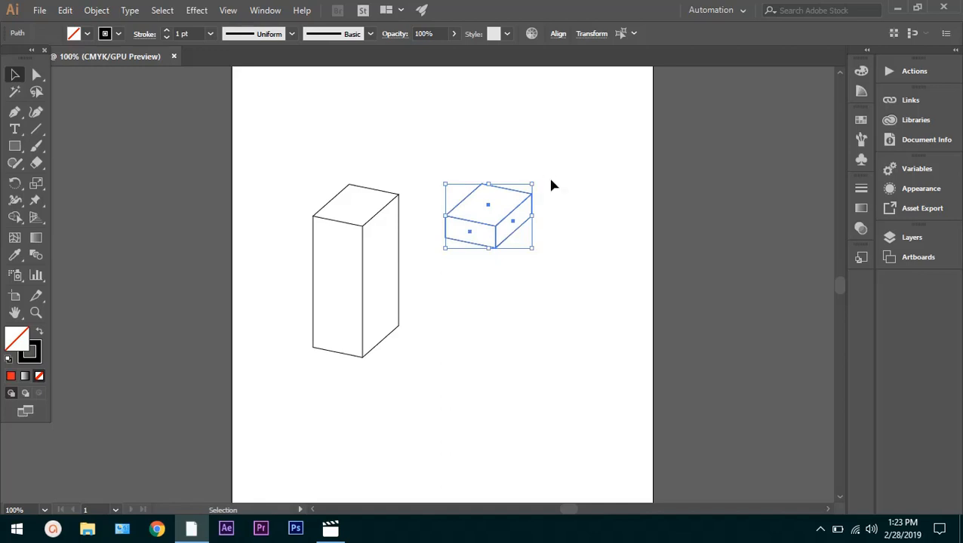
pyautogui.click(551, 184)
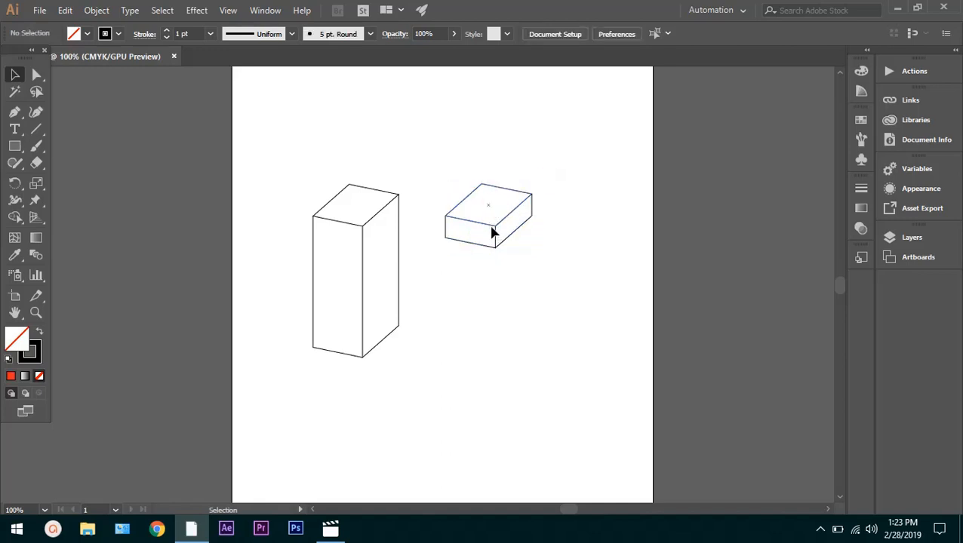
pyautogui.click(492, 229)
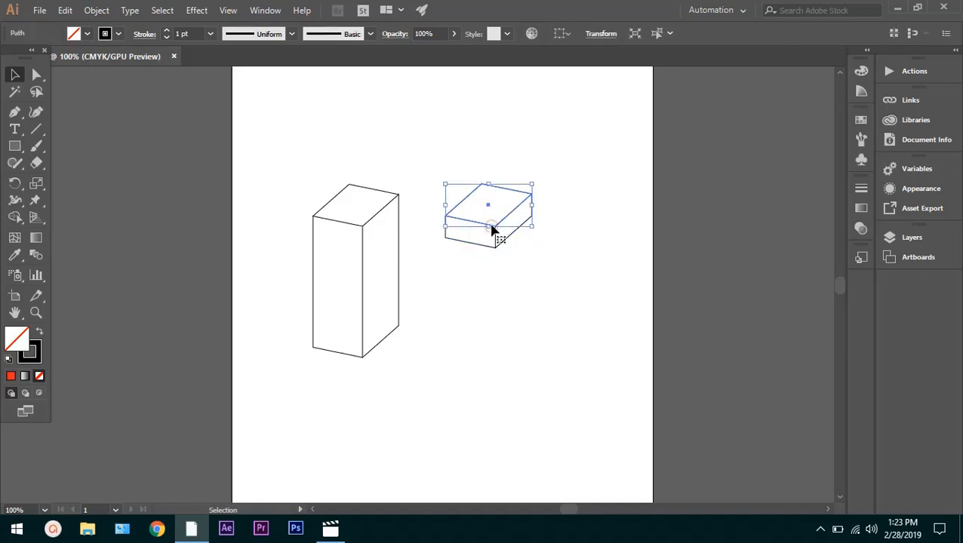
pyautogui.click(554, 223)
# Select all the lid's faces, move them onto the top of the tall box with edges aligned, and deselect them
pyautogui.moveTo(545, 249); pyautogui.dragTo(455, 180)
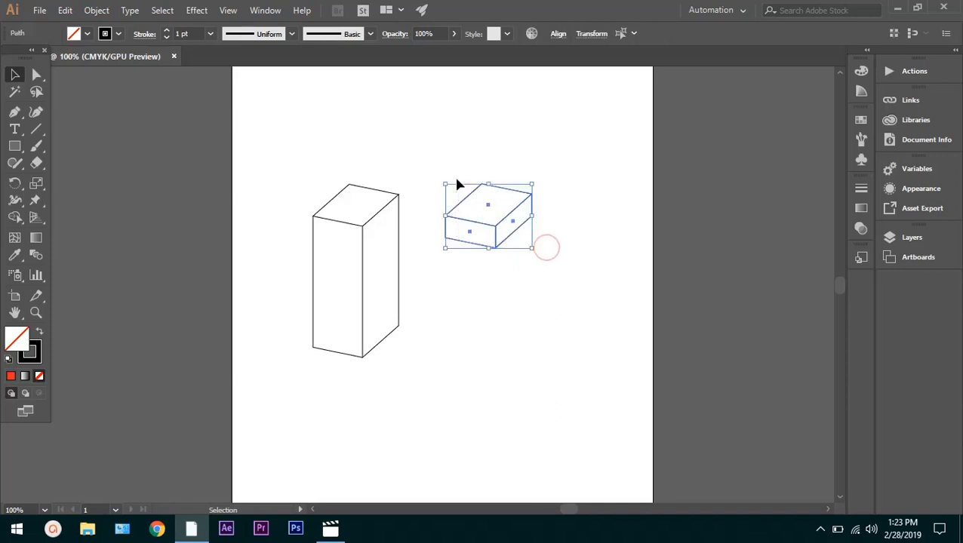
pyautogui.moveTo(484, 210); pyautogui.dragTo(355, 209)
pyautogui.click(478, 205)
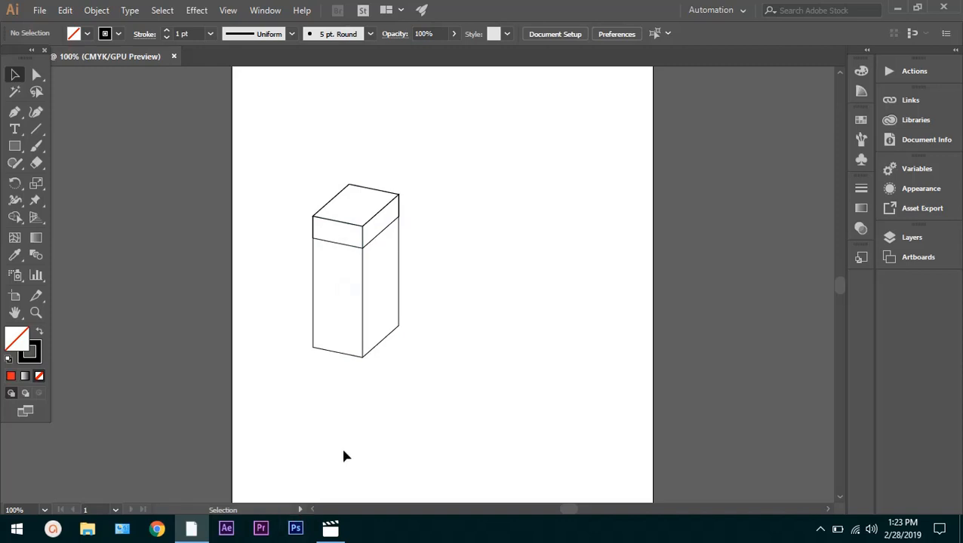
pyautogui.press('a')
pyautogui.hotkey('ctrl', 't')
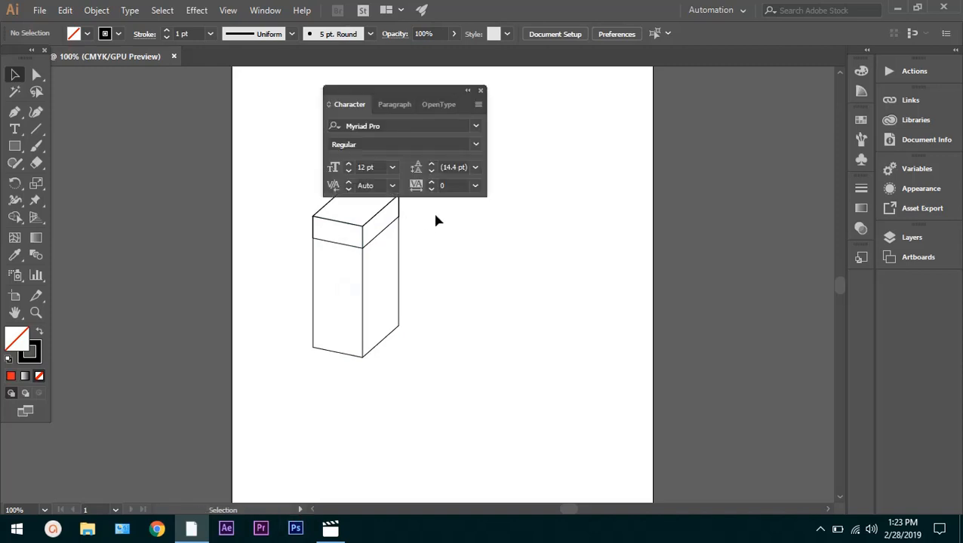
pyautogui.click(480, 92)
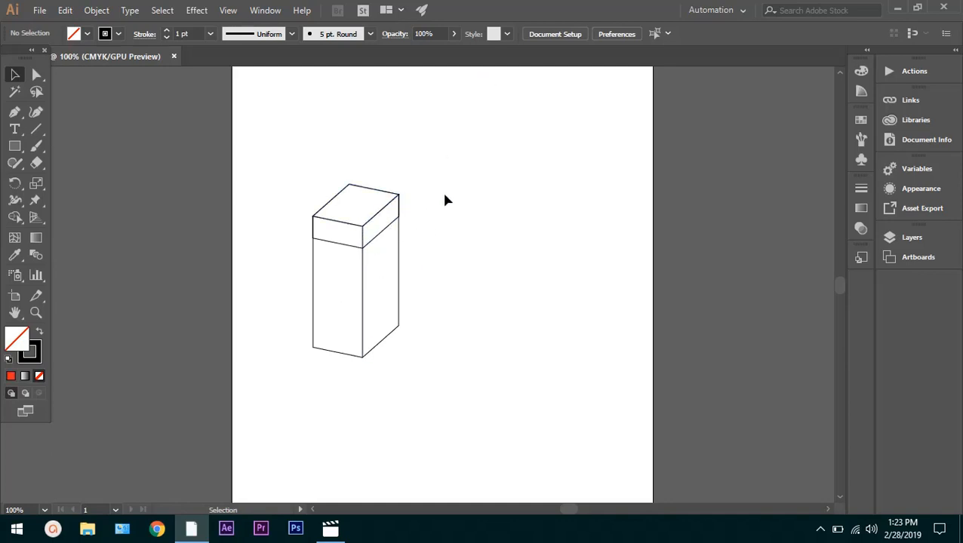
pyautogui.hotkey('ctrl', 't')
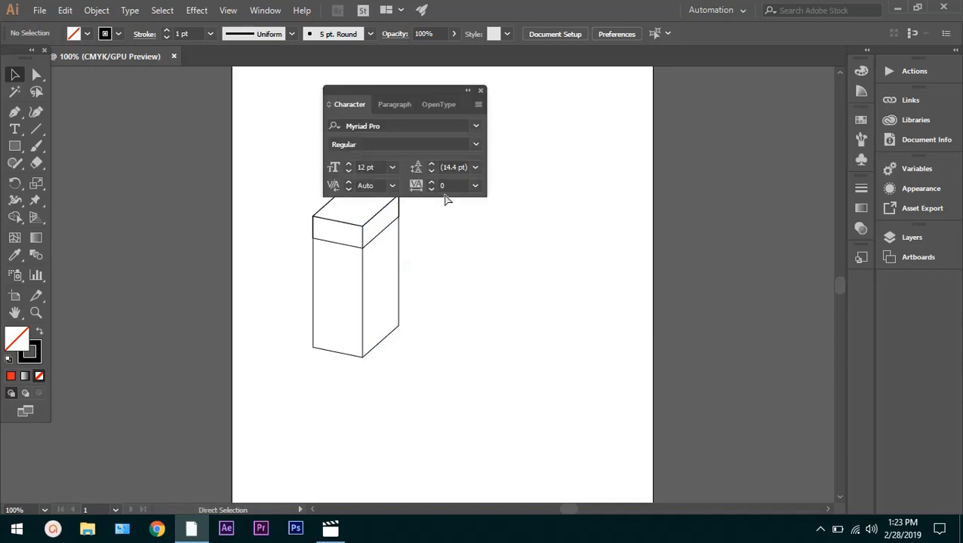
# Close the Character panel, scale the whole lidded box up slightly from its upper-right corner, and deselect it
pyautogui.click(445, 223)
pyautogui.click(481, 91)
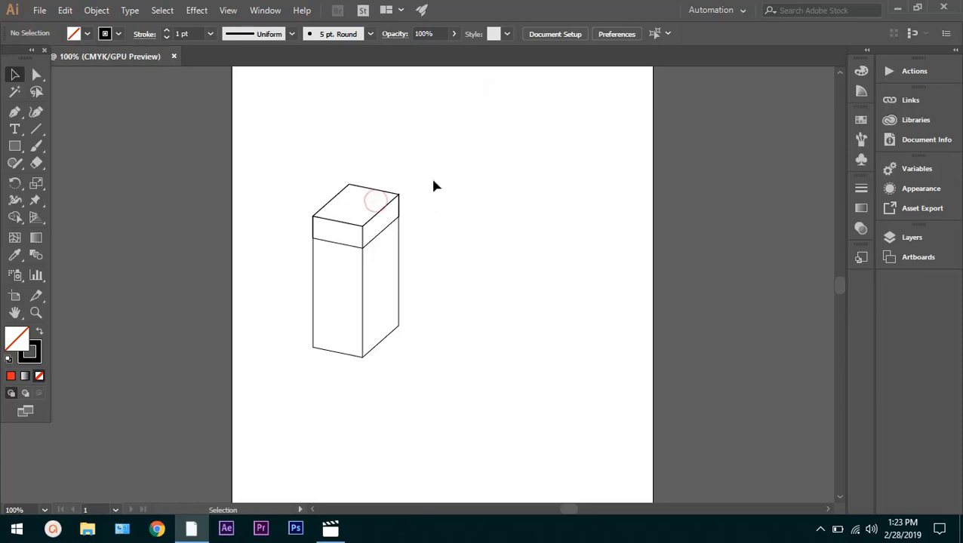
pyautogui.moveTo(434, 179); pyautogui.dragTo(272, 236)
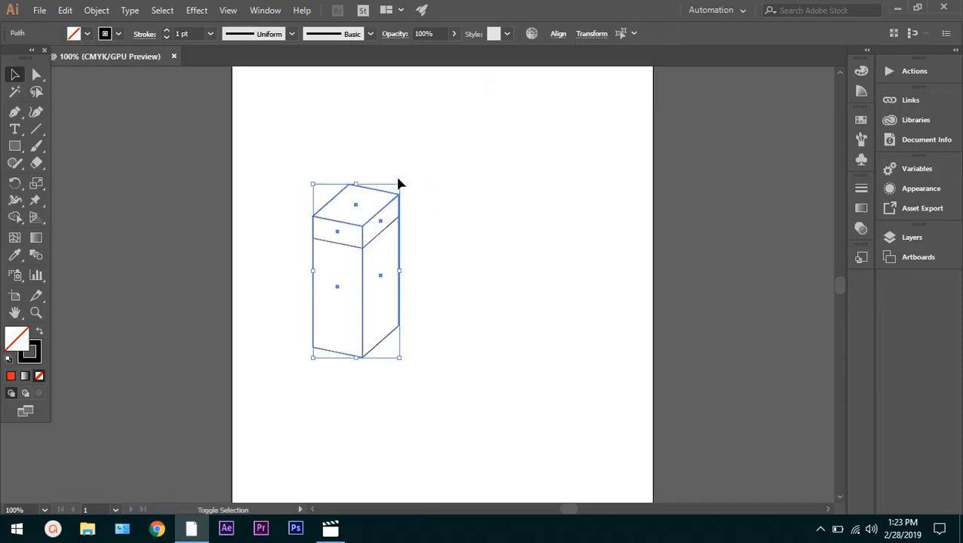
pyautogui.moveTo(400, 184); pyautogui.dragTo(484, 150)
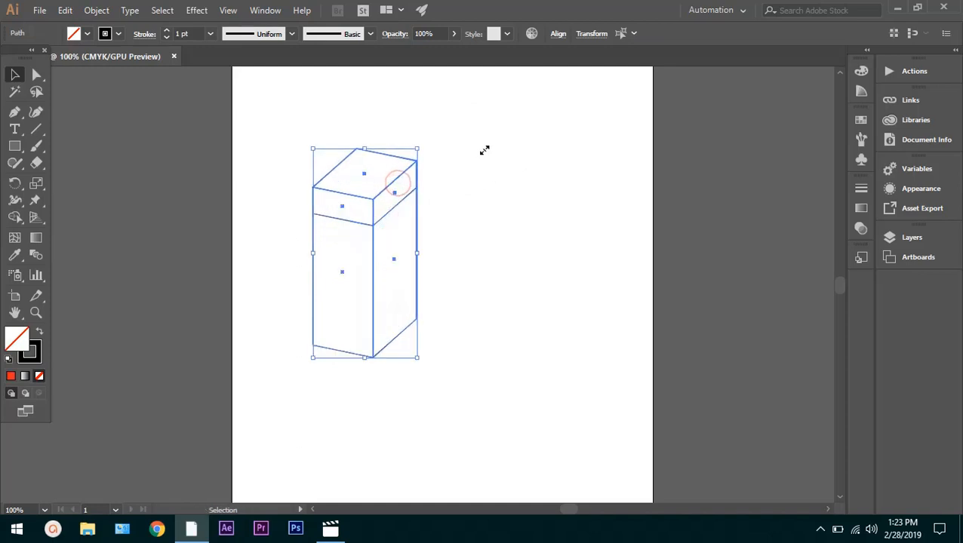
pyautogui.click(448, 194)
# Try moving the lid's top and both right-hand faces away from the front faces, undo the move, and deselect
pyautogui.moveTo(413, 177); pyautogui.dragTo(277, 185)
pyautogui.moveTo(363, 179); pyautogui.dragTo(461, 172)
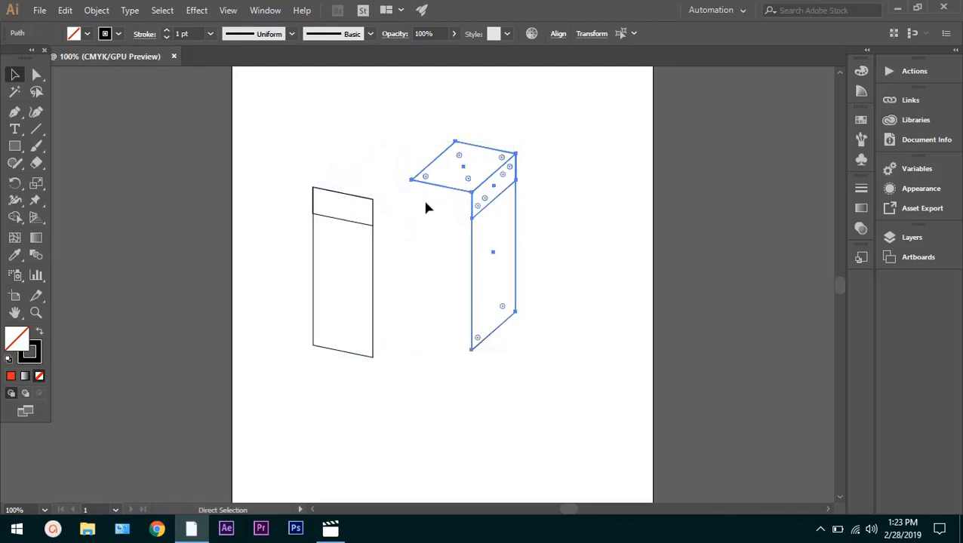
pyautogui.hotkey('ctrl', 'z')
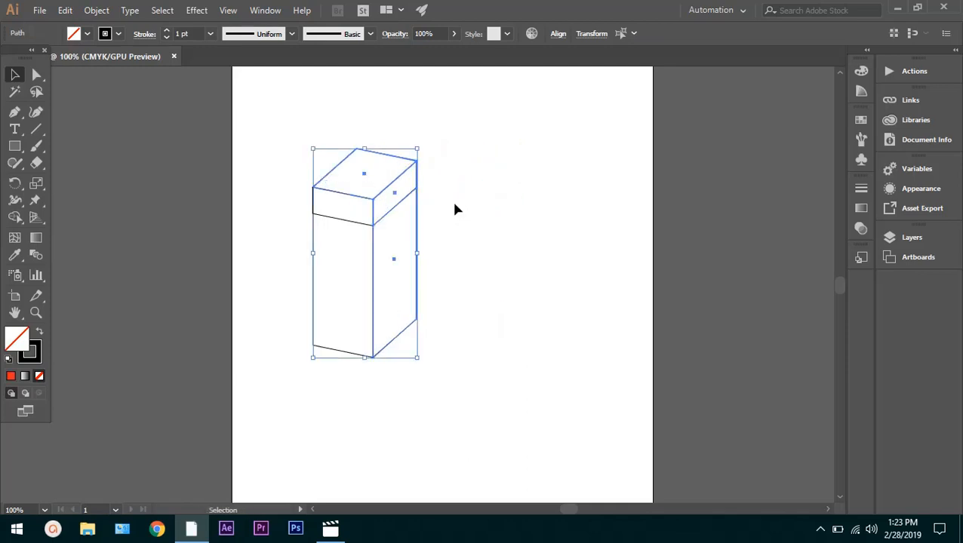
pyautogui.click(455, 209)
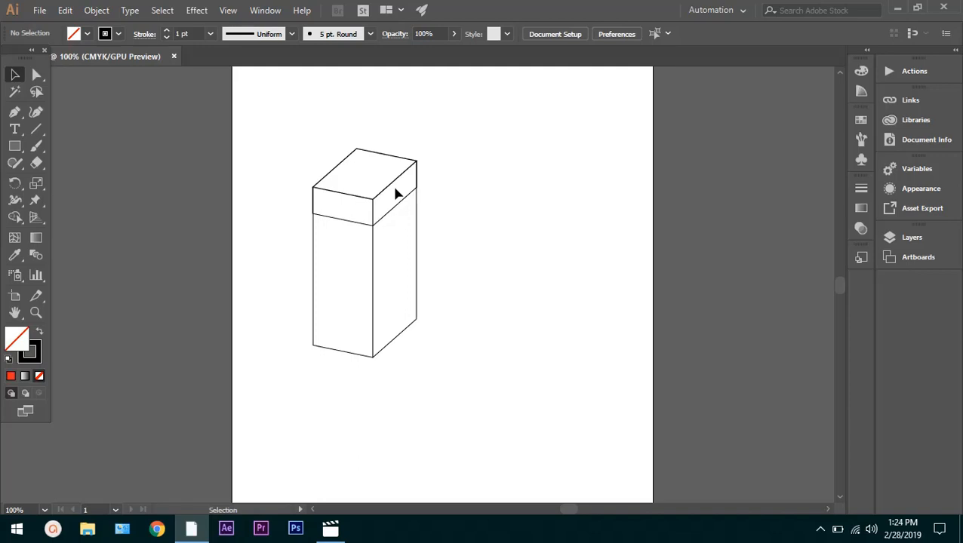
# Select the tall box's front and side faces, try shortening them from their upper edge, and undo the scaling
pyautogui.click(394, 187)
pyautogui.click(397, 255)
pyautogui.moveTo(462, 241); pyautogui.dragTo(221, 350)
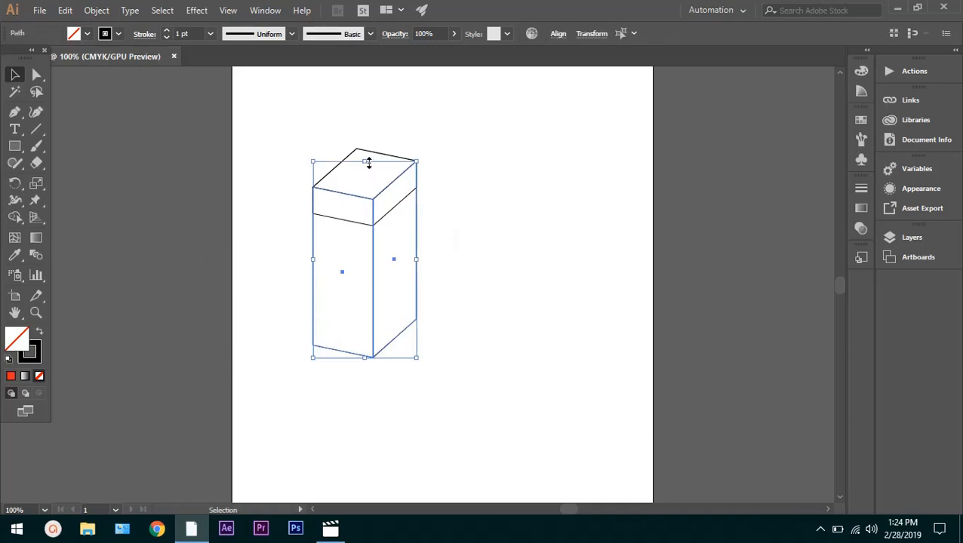
pyautogui.moveTo(365, 161); pyautogui.dragTo(361, 227)
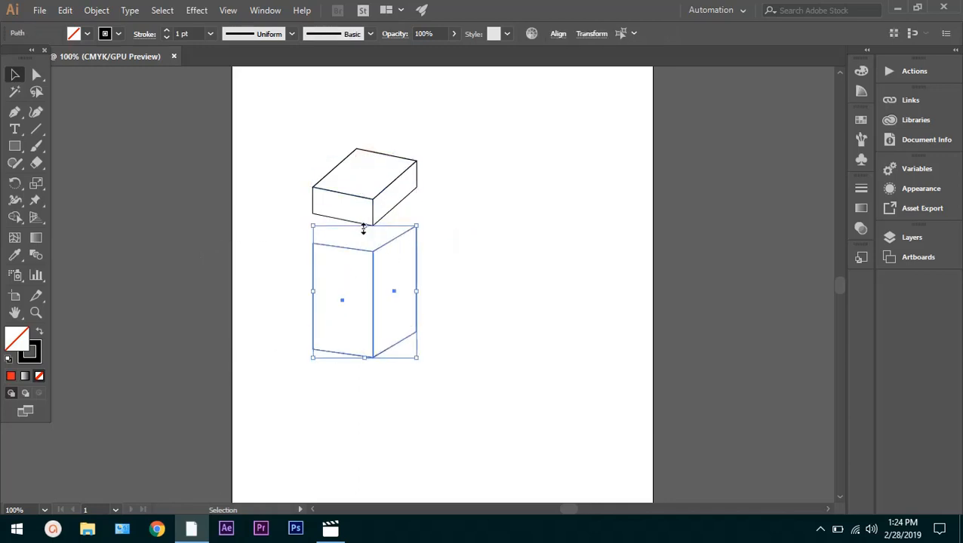
pyautogui.hotkey('ctrl', 'z')
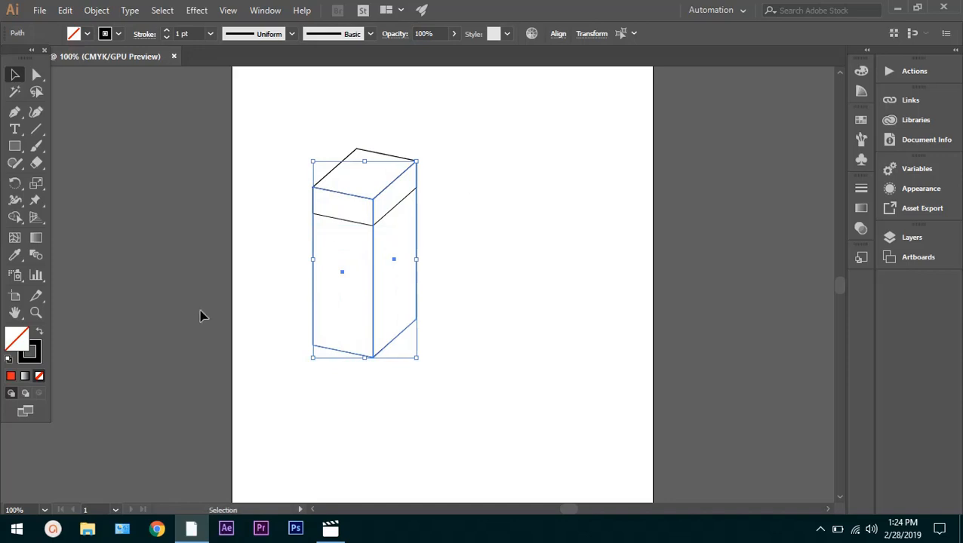
# Try filling the tall box's front and side faces with red F90000, and undo the fill
pyautogui.doubleClick(21, 344)
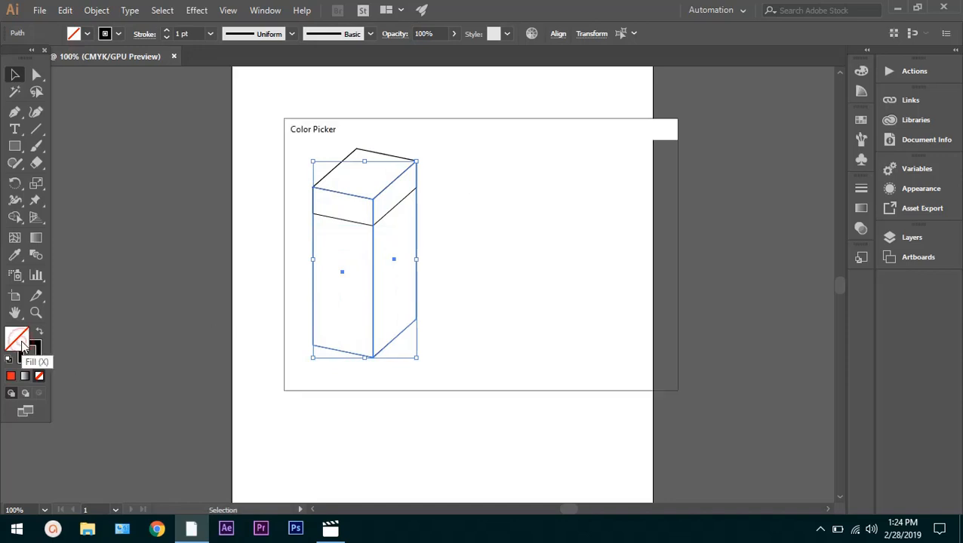
pyautogui.moveTo(447, 254); pyautogui.dragTo(561, 172)
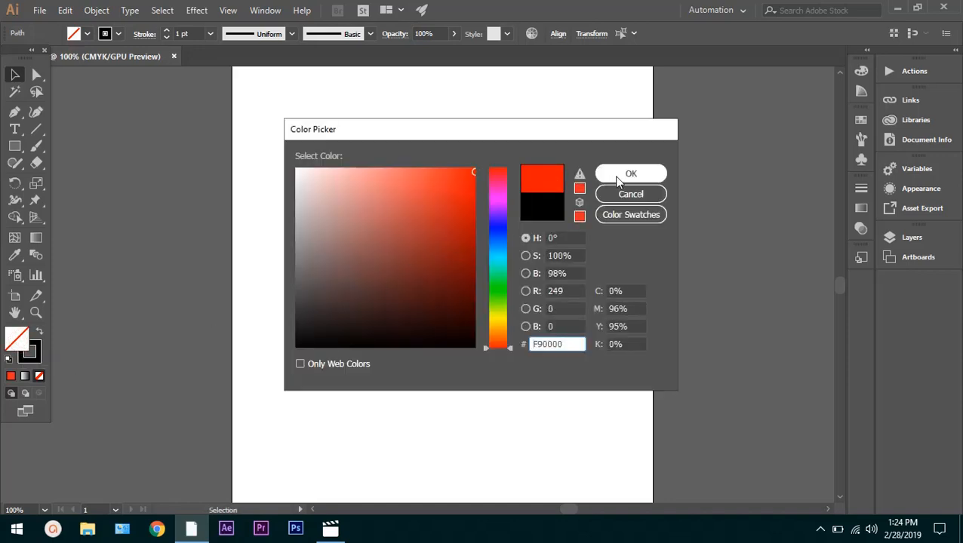
pyautogui.click(617, 178)
pyautogui.click(581, 220)
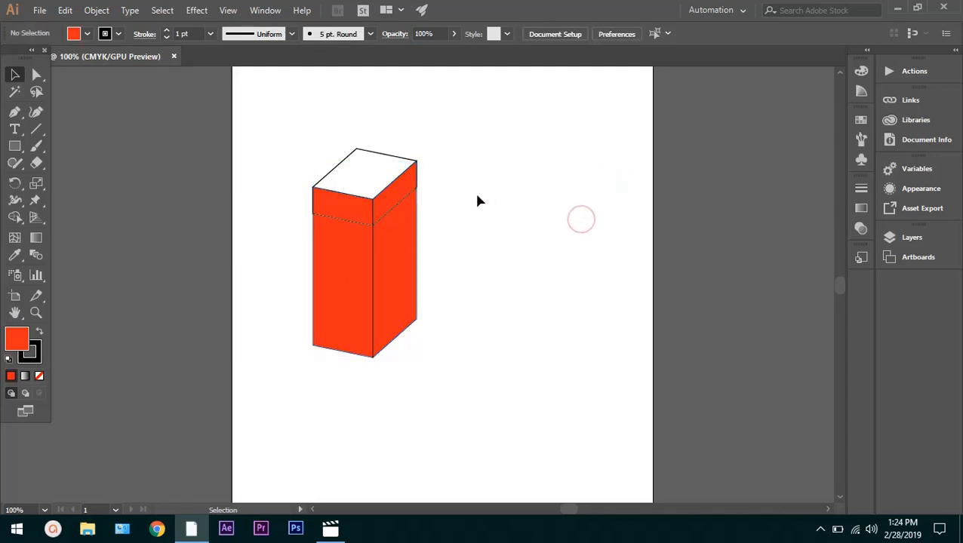
pyautogui.click(406, 193)
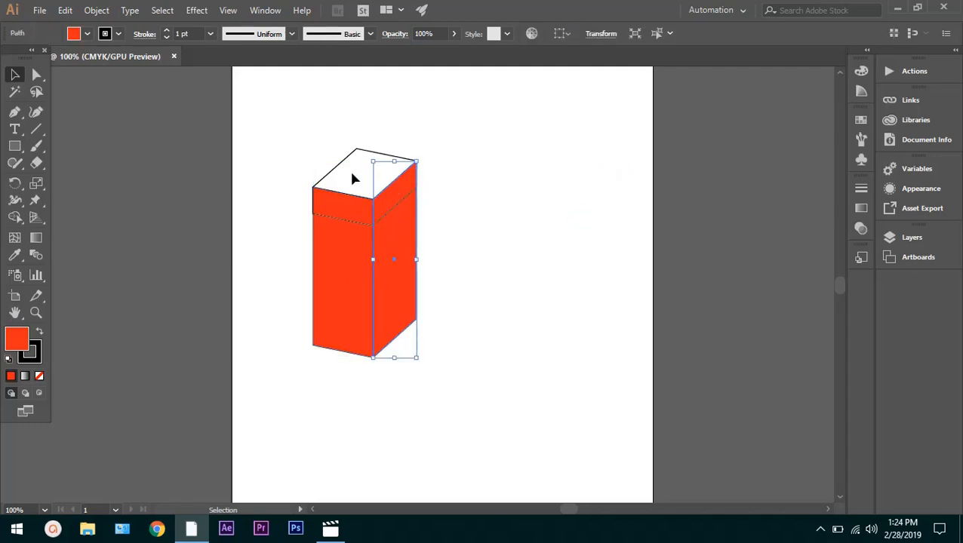
pyautogui.click(469, 213)
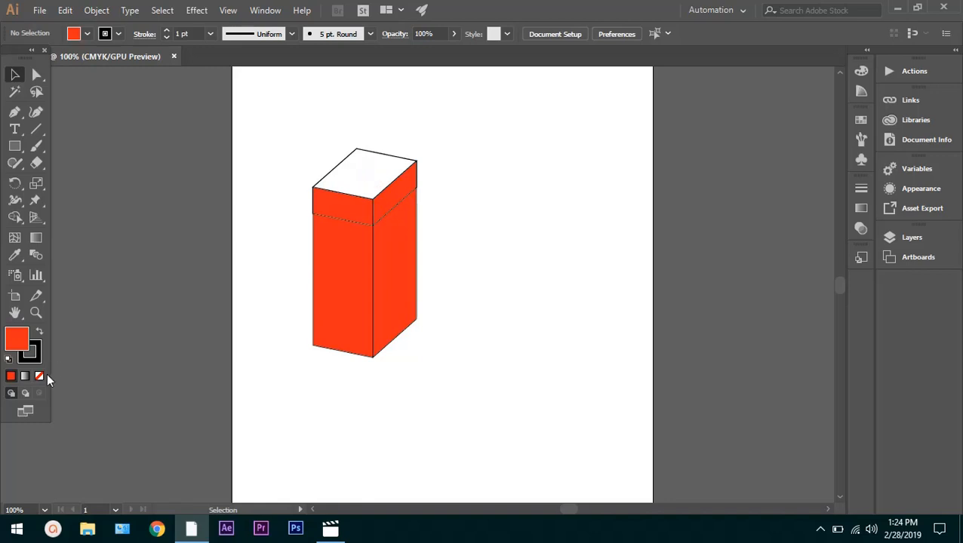
pyautogui.click(357, 175)
pyautogui.hotkey('ctrl', 'z')
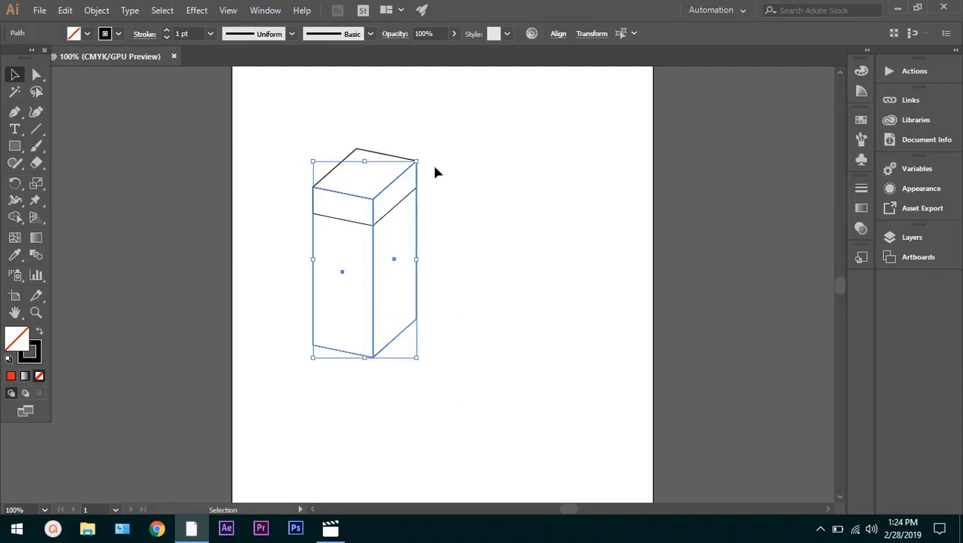
# Move the lid's right side face out to the upper right of the box with the Selection tool
pyautogui.click(398, 195)
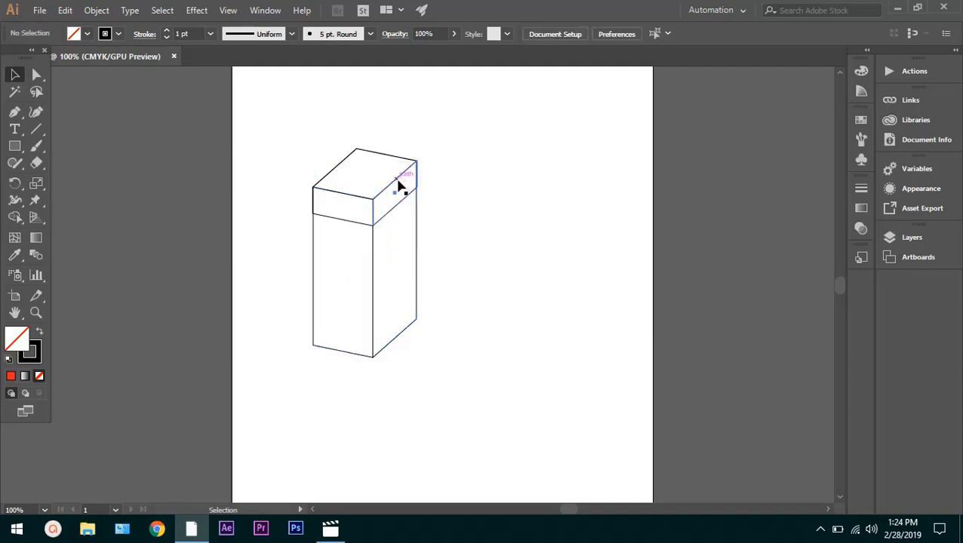
pyautogui.moveTo(397, 185); pyautogui.dragTo(498, 157)
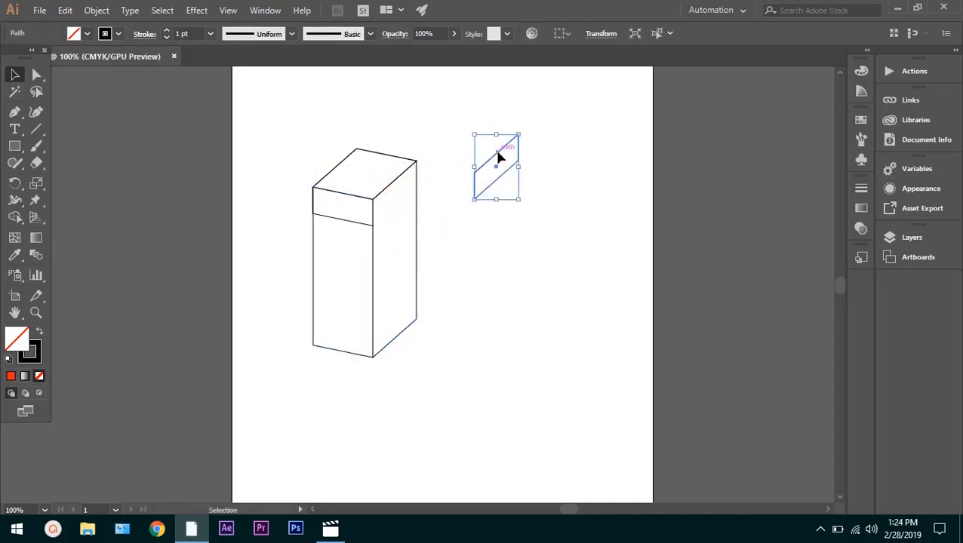
pyautogui.click(375, 176)
pyautogui.click(383, 168)
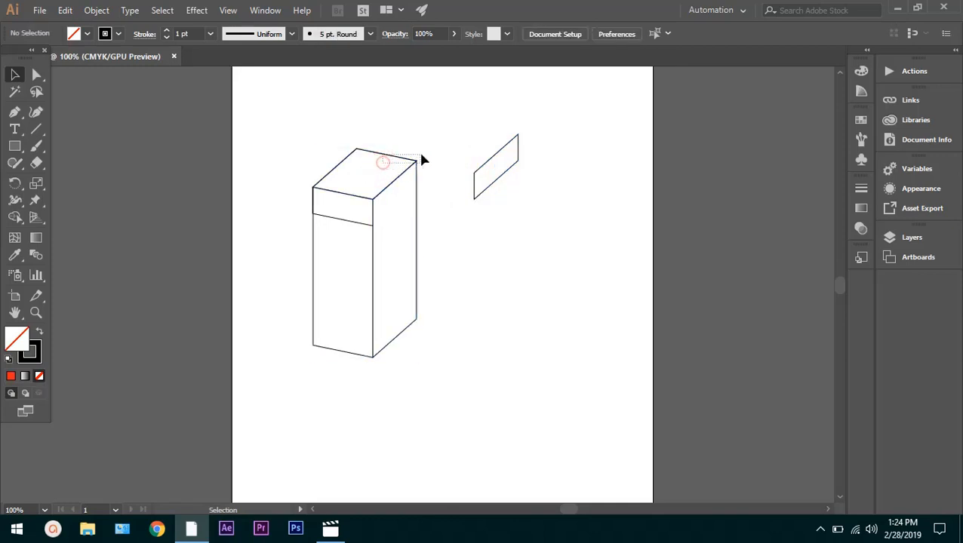
pyautogui.click(381, 156)
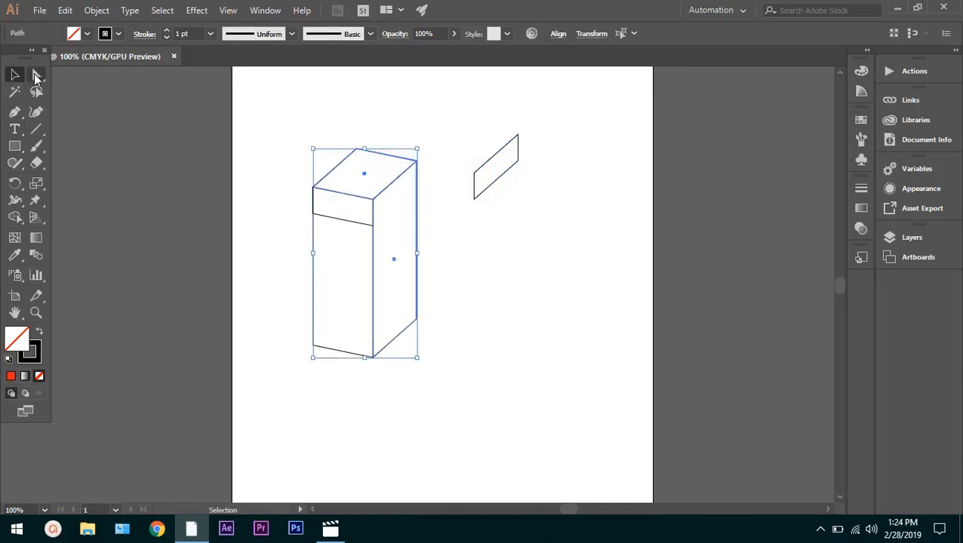
# Move the lid's front face off the box to just below the detached lid side with the Direct Selection tool
pyautogui.click(35, 76)
pyautogui.click(379, 174)
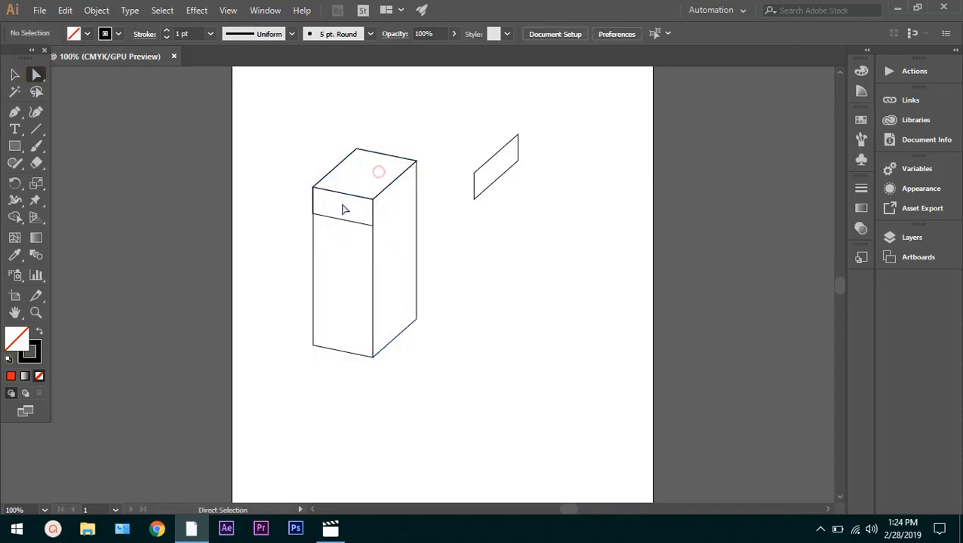
pyautogui.click(342, 206)
pyautogui.click(312, 187)
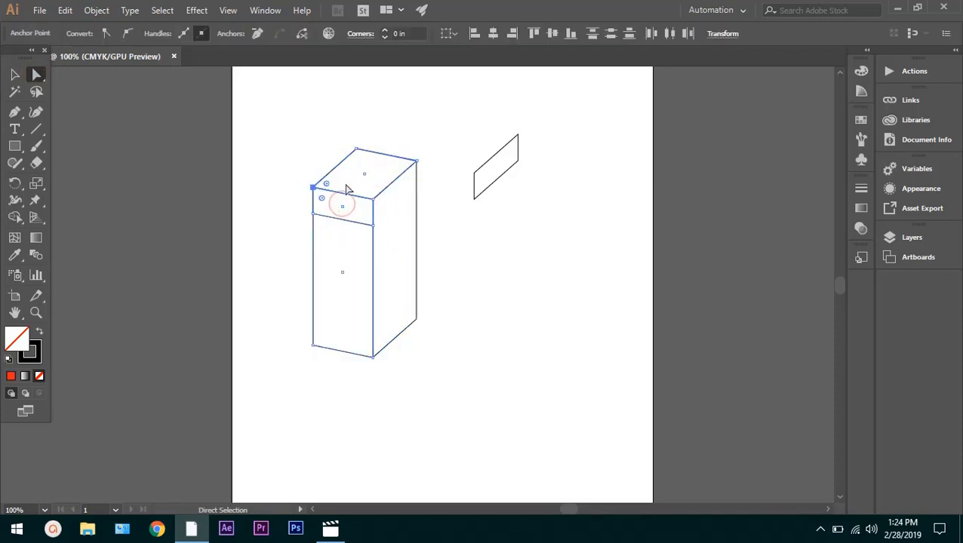
pyautogui.moveTo(344, 210); pyautogui.dragTo(470, 232)
pyautogui.click(378, 187)
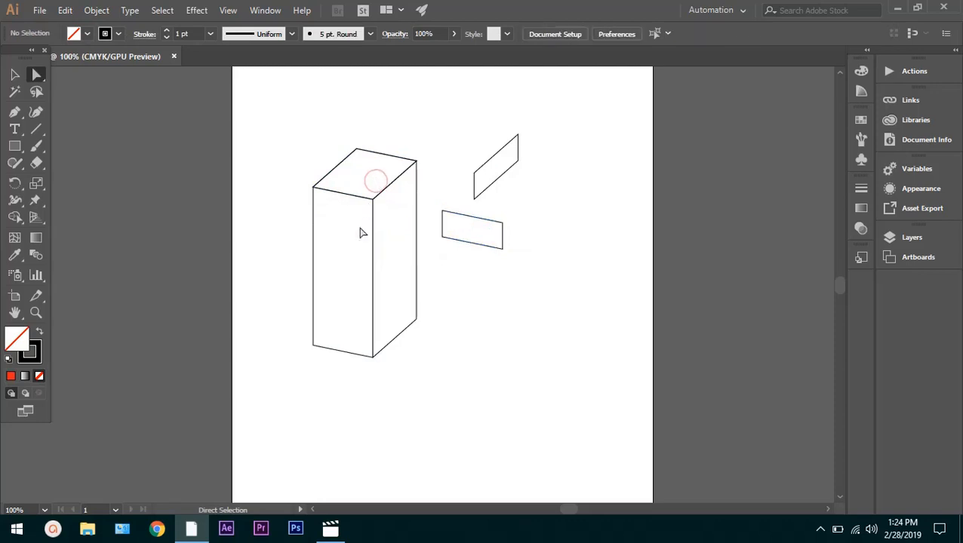
# Move the tall box's side face to the lower right and its front face slightly down and left, and deselect
pyautogui.click(360, 228)
pyautogui.click(372, 236)
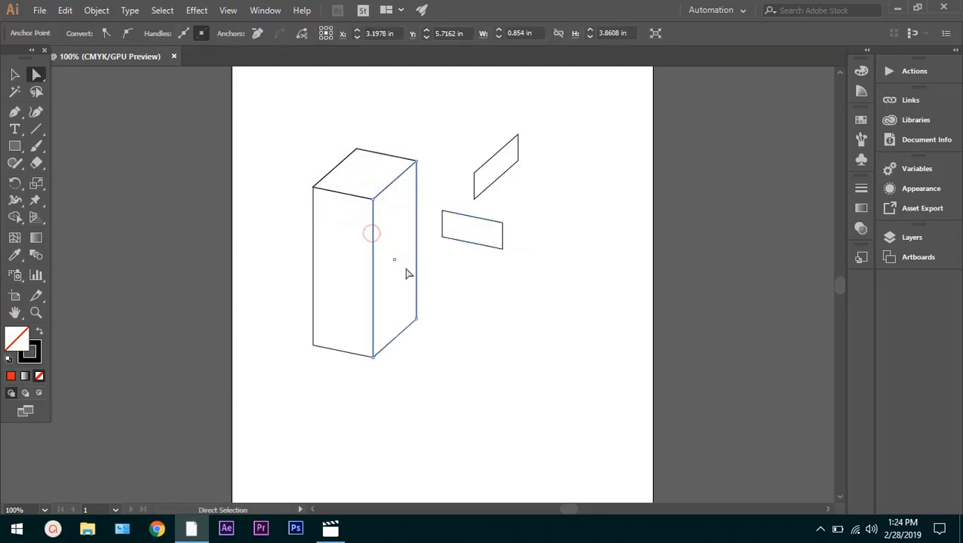
pyautogui.moveTo(395, 263); pyautogui.dragTo(535, 327)
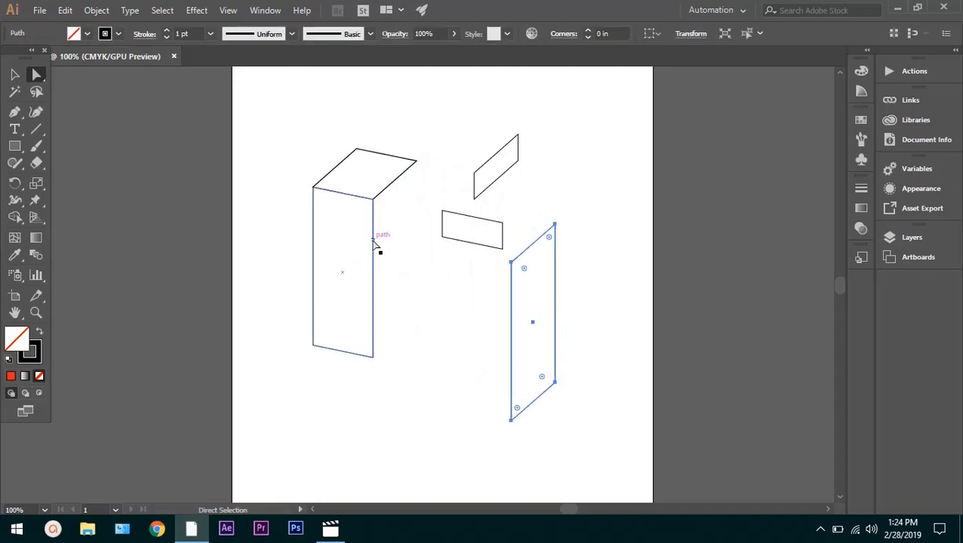
pyautogui.click(372, 247)
pyautogui.moveTo(342, 276); pyautogui.dragTo(321, 319)
pyautogui.click(353, 190)
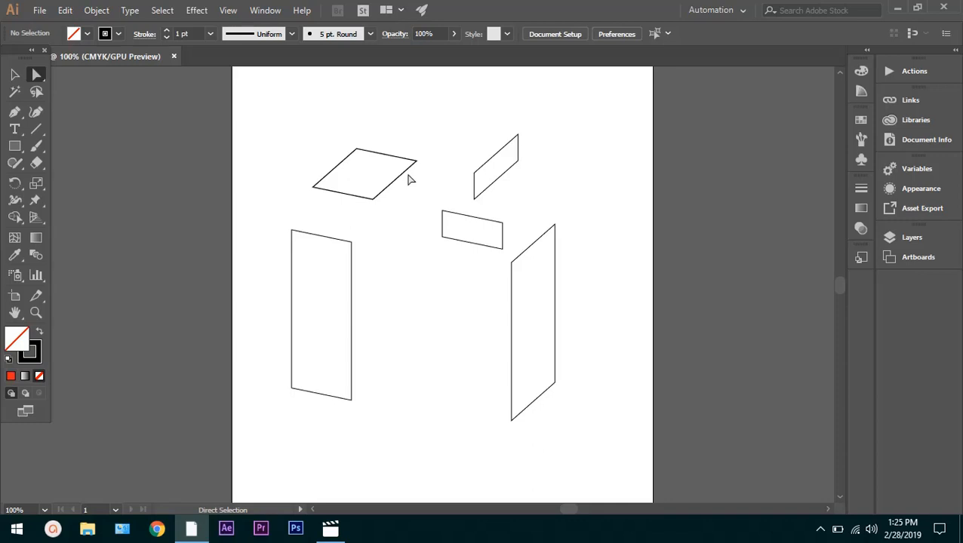
# Try pulling the upper-right anchor point of the tall front face inward, and undo the change
pyautogui.click(308, 288)
pyautogui.moveTo(350, 239); pyautogui.dragTo(327, 296)
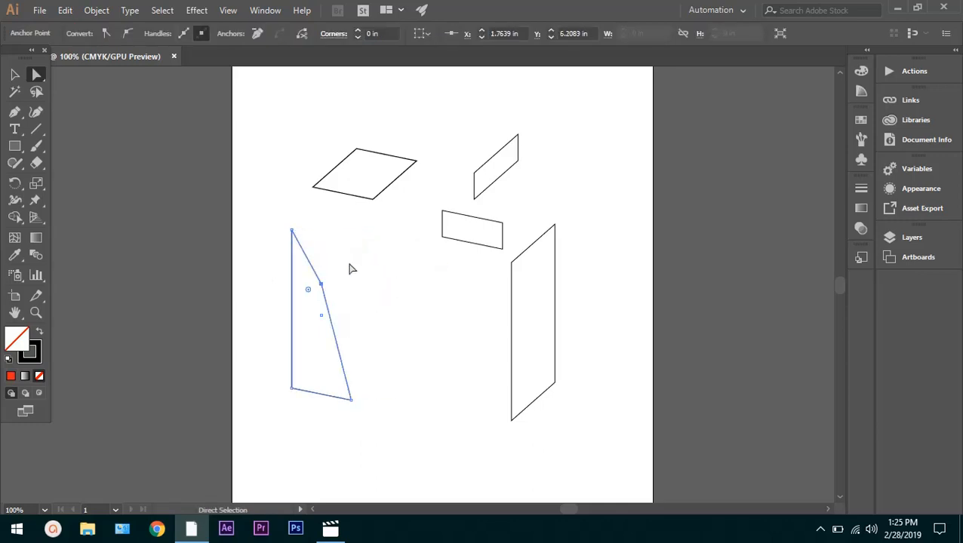
pyautogui.hotkey('ctrl', 'z')
# Round the upper-right corner of the tall front face to a radius of about 0.95 in, and deselect it
pyautogui.scroll(4, 339, 247)
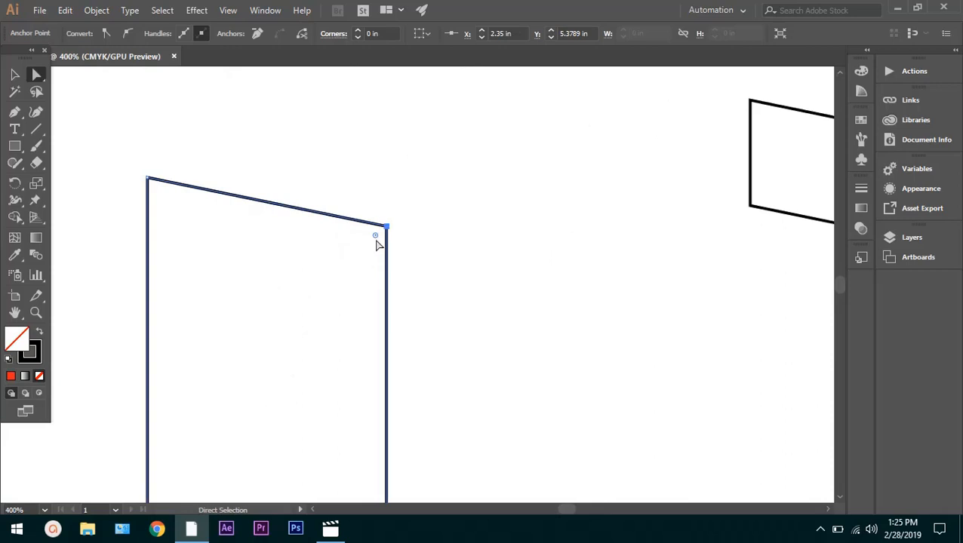
pyautogui.moveTo(377, 243); pyautogui.dragTo(228, 434)
pyautogui.scroll(-4, 587, 232)
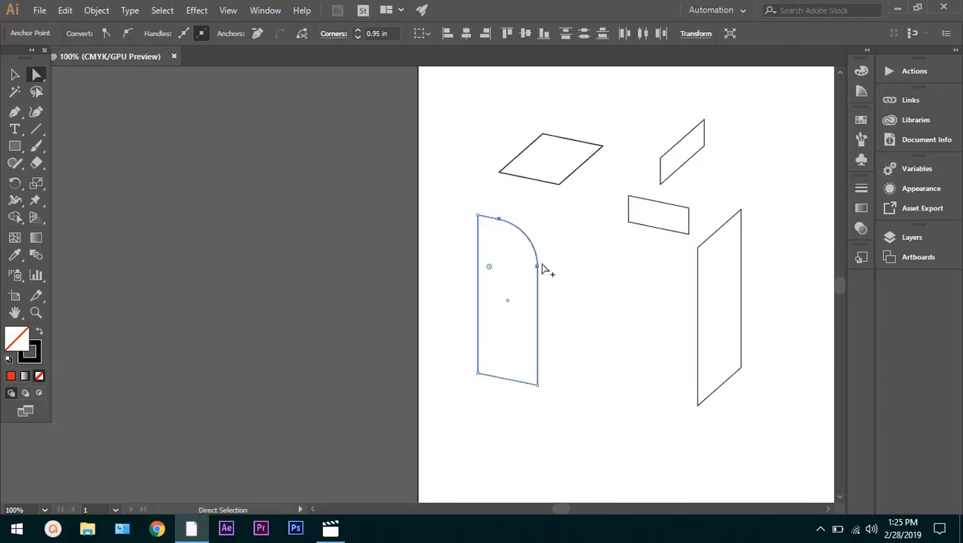
pyautogui.click(587, 264)
pyautogui.scroll(-2, 580, 290)
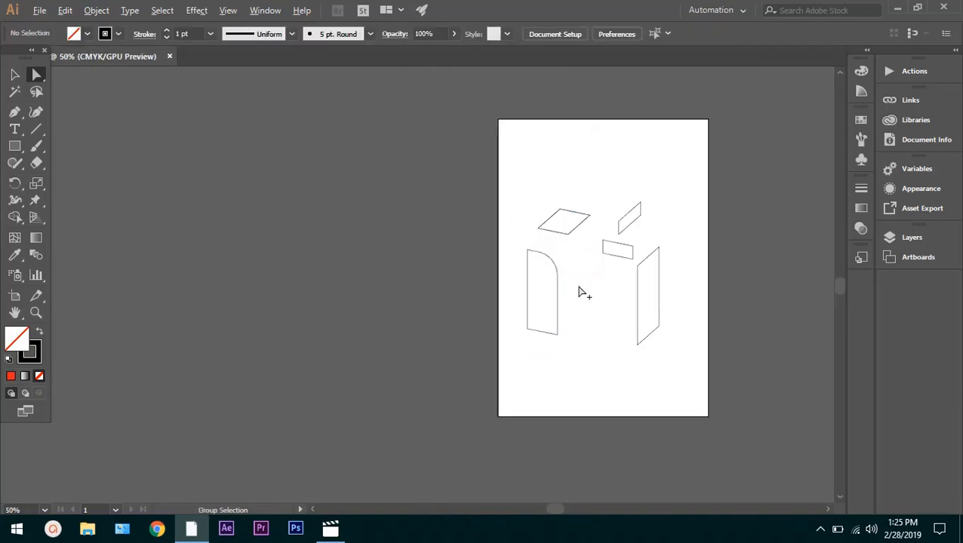
pyautogui.scroll(4, 583, 293)
pyautogui.scroll(-3, 584, 293)
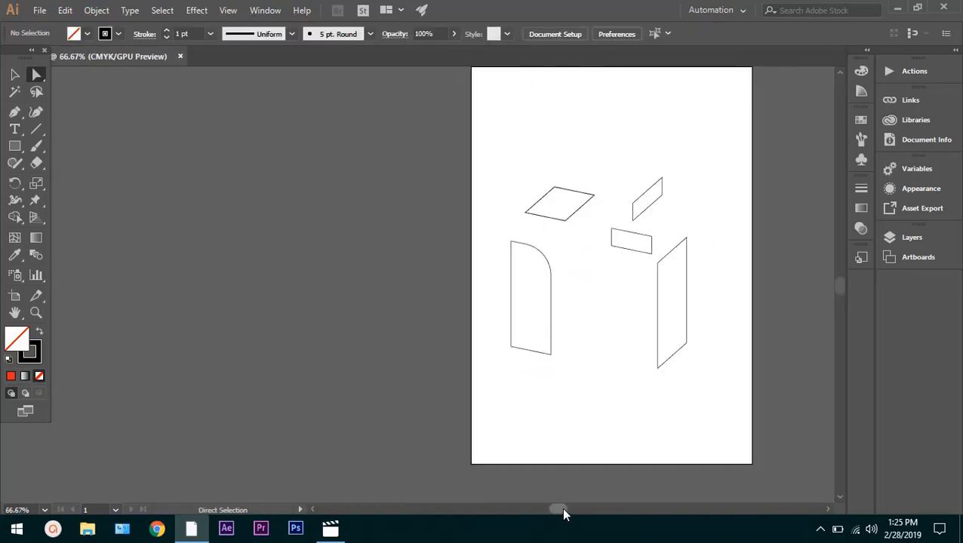
pyautogui.moveTo(561, 508); pyautogui.dragTo(578, 510)
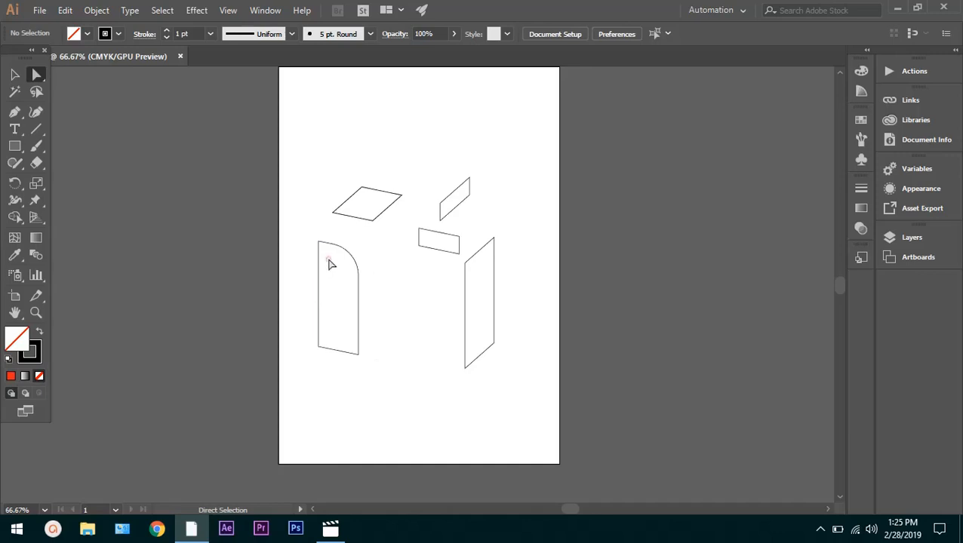
# Reset the tall front face's rounded corner to a 0 in radius, and deselect the face
pyautogui.moveTo(376, 243); pyautogui.dragTo(303, 350)
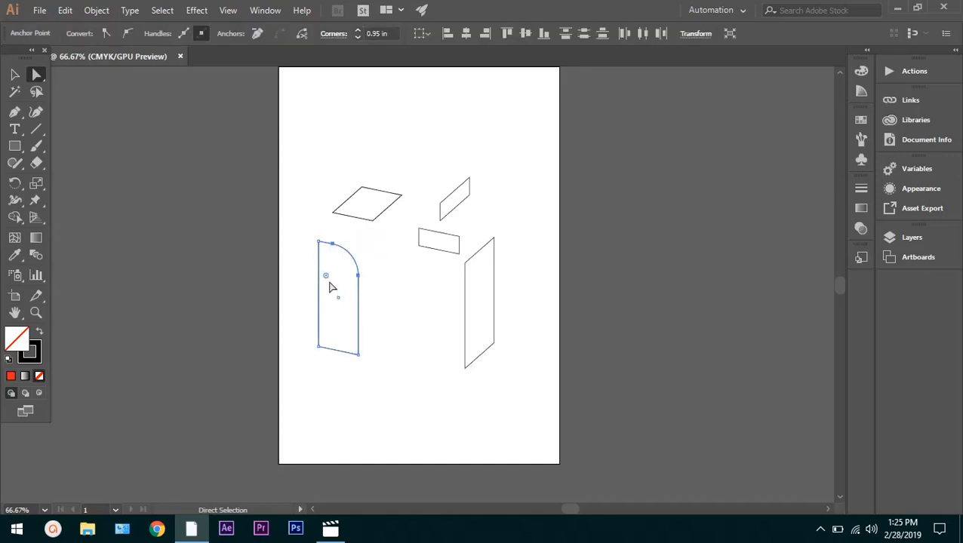
pyautogui.moveTo(326, 280); pyautogui.dragTo(392, 252)
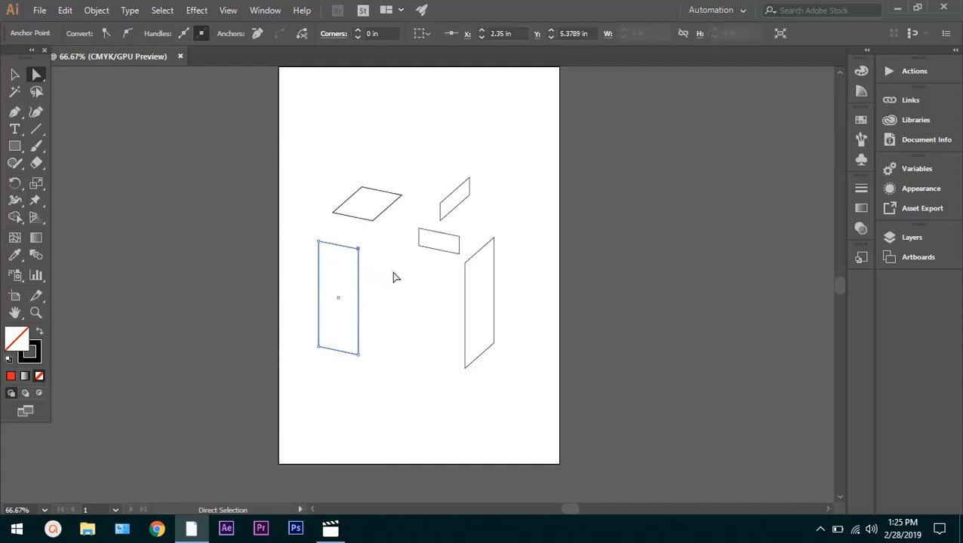
pyautogui.click(393, 274)
pyautogui.moveTo(336, 381); pyautogui.dragTo(318, 285)
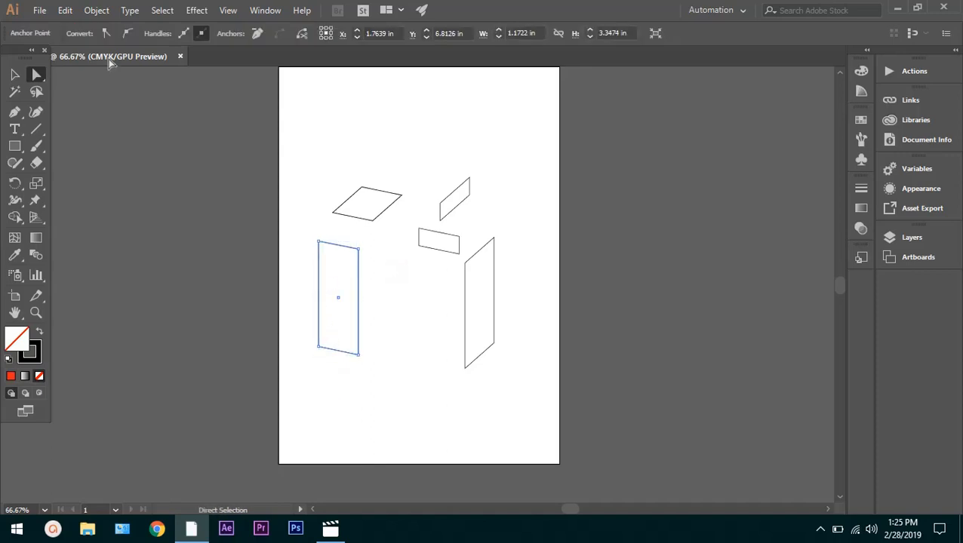
pyautogui.click(374, 297)
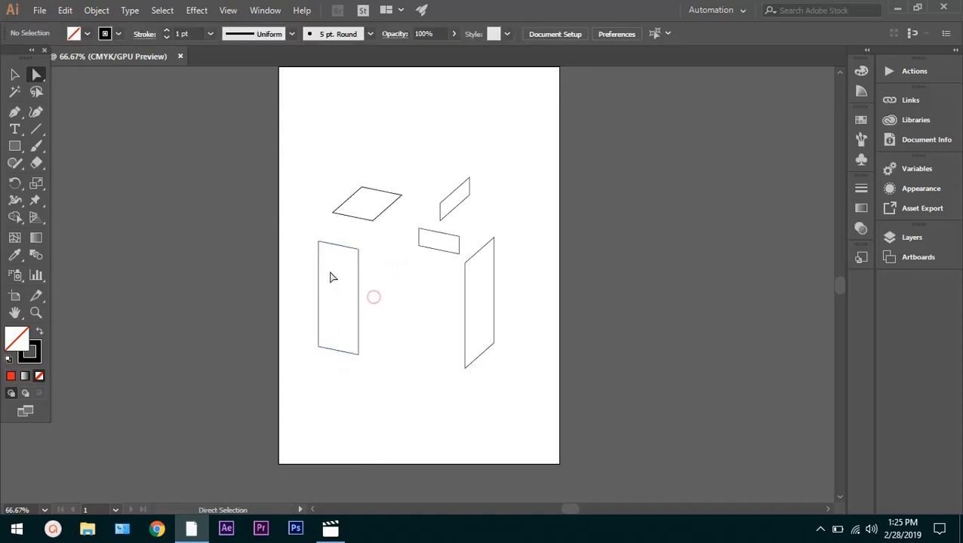
# Round all four corners of the tall front face as far as they go, and deselect it
pyautogui.keyDown('ctrl'); pyautogui.click(319, 262); pyautogui.keyUp('ctrl')
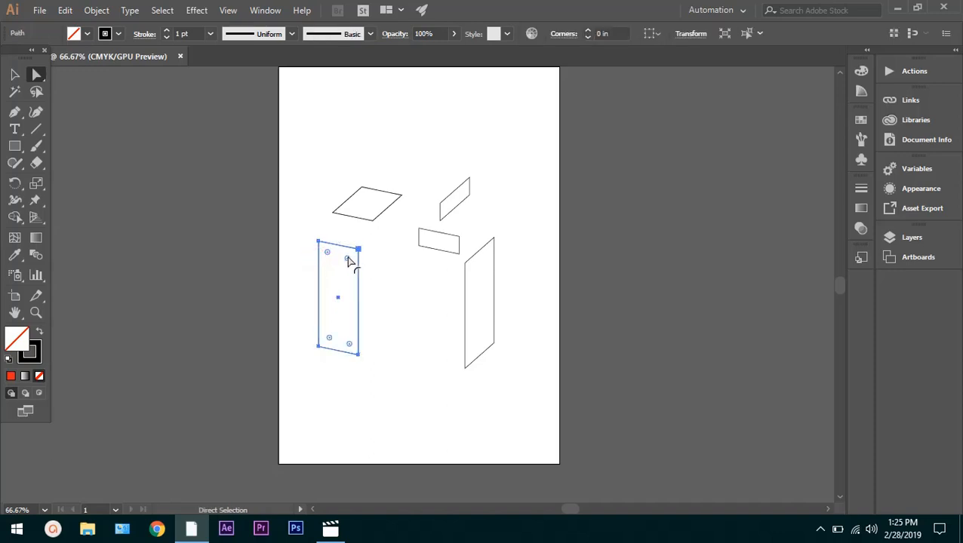
pyautogui.moveTo(349, 260); pyautogui.dragTo(337, 281)
pyautogui.click(403, 301)
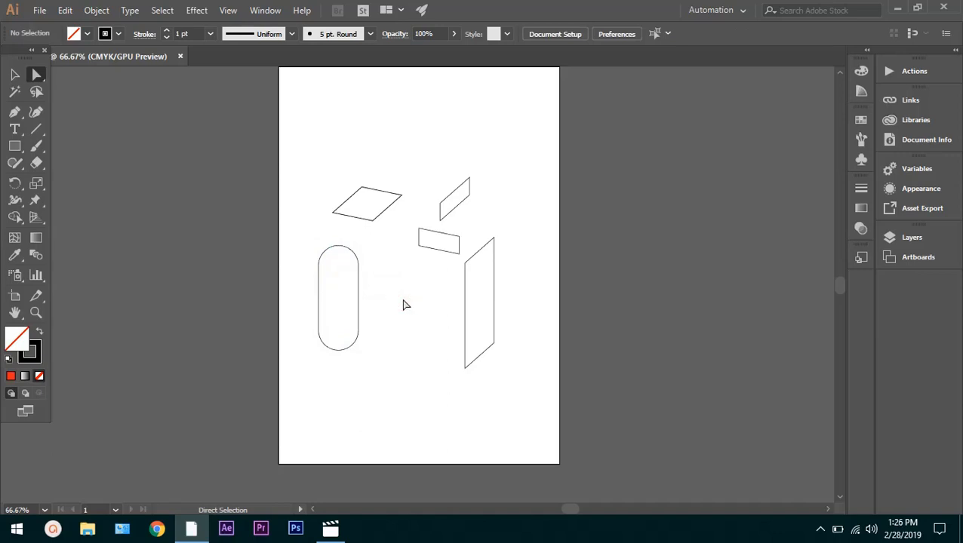
# Fill the rounded front face with the brown color 7C3535, and deselect it
pyautogui.click(357, 283)
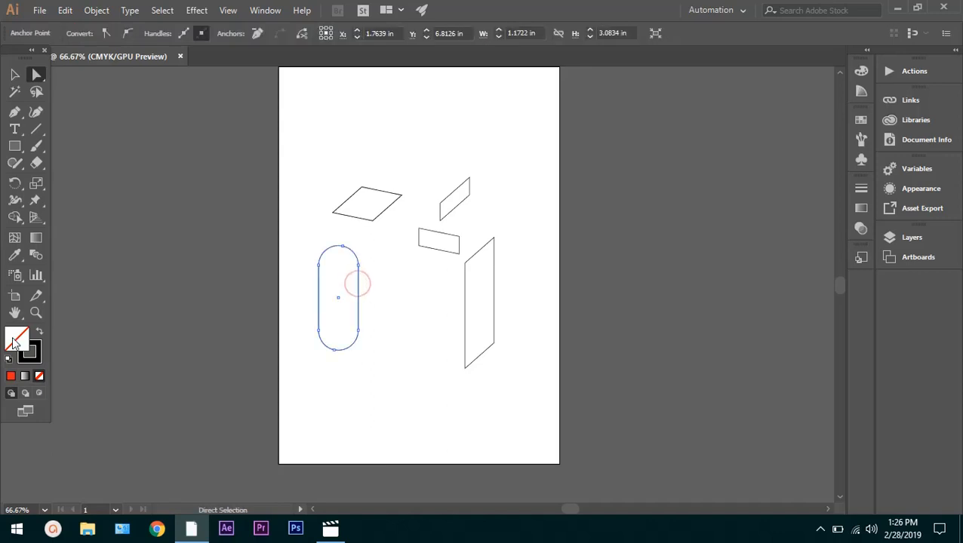
pyautogui.doubleClick(16, 338)
pyautogui.click(399, 260)
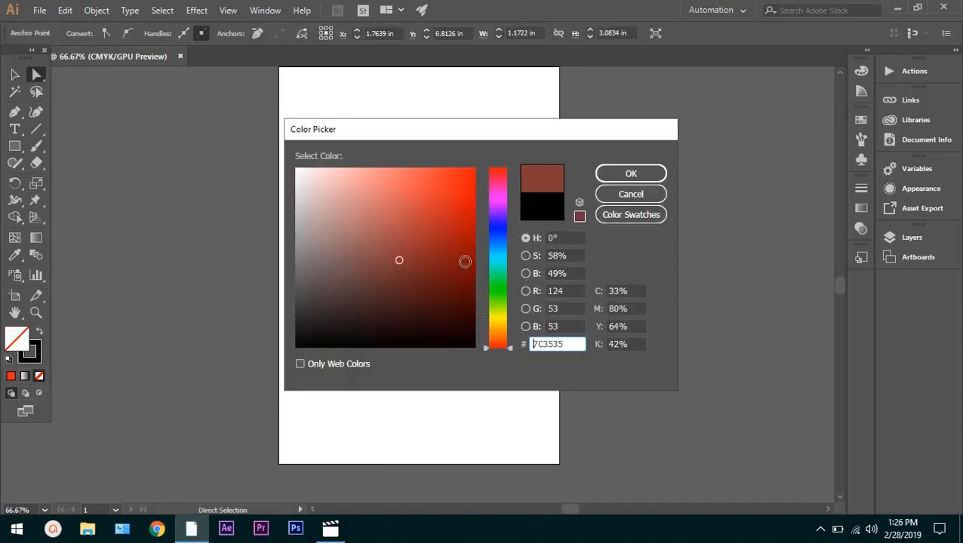
pyautogui.click(626, 174)
pyautogui.click(445, 302)
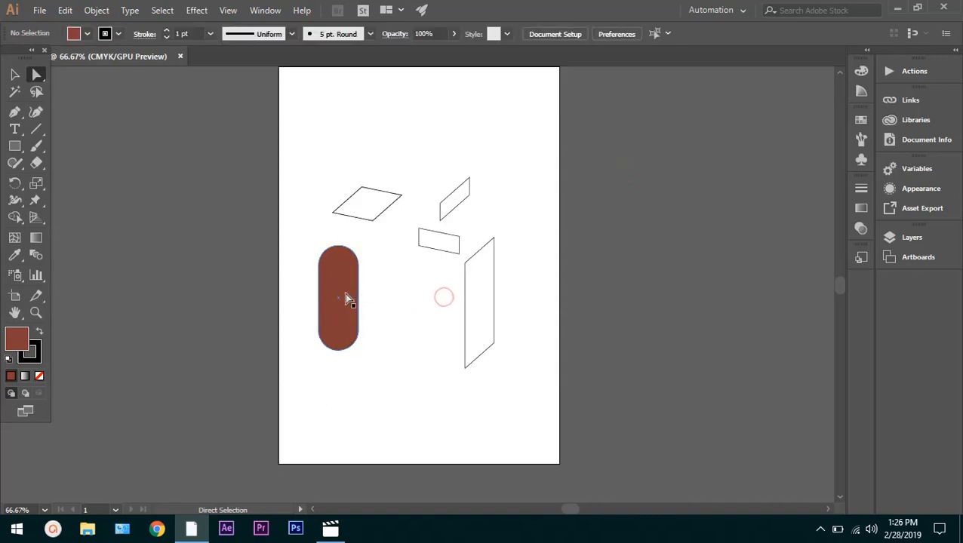
pyautogui.scroll(5, 341, 293)
pyautogui.scroll(-3, 372, 273)
pyautogui.scroll(-4, 384, 262)
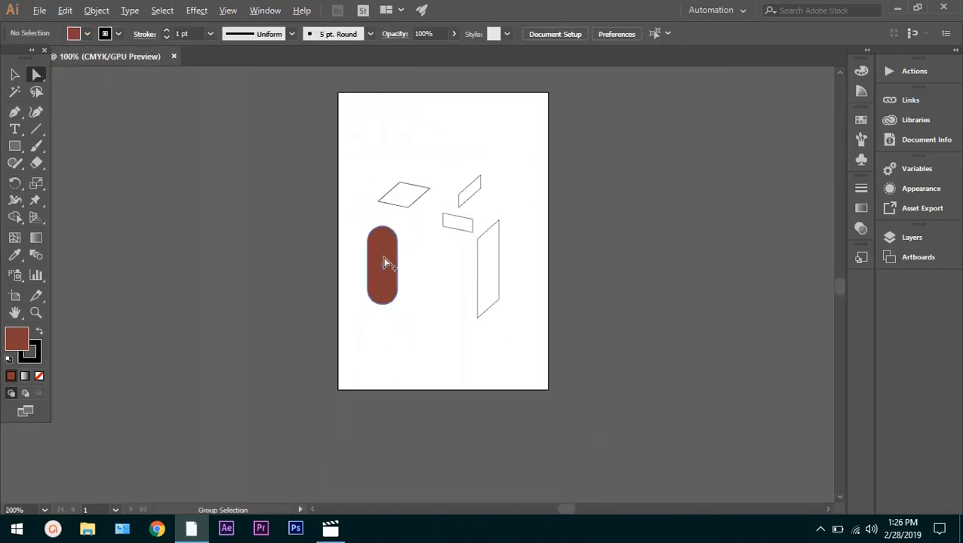
pyautogui.click(415, 255)
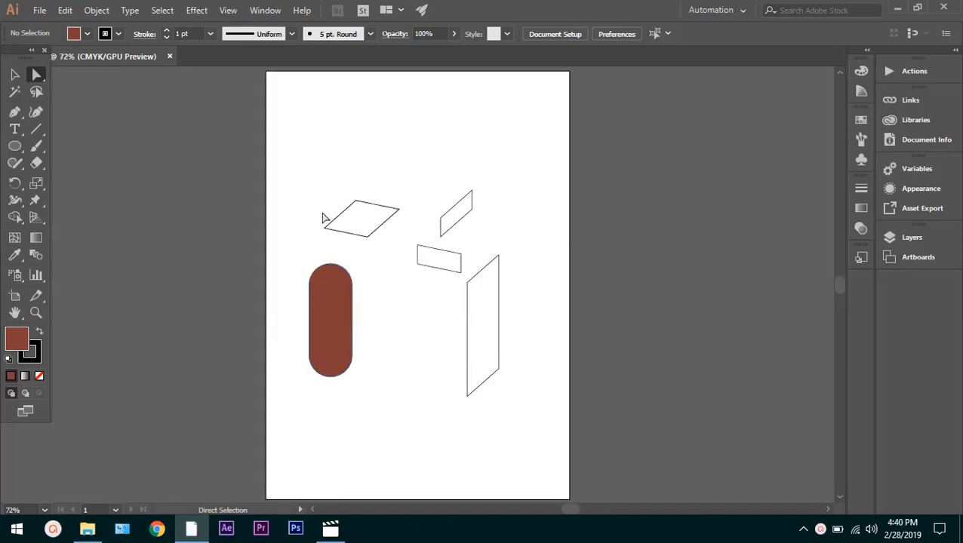
# Delete every shape on the artboard and switch to the Rectangle tool
pyautogui.moveTo(288, 151); pyautogui.dragTo(532, 438)
pyautogui.press('Delete')
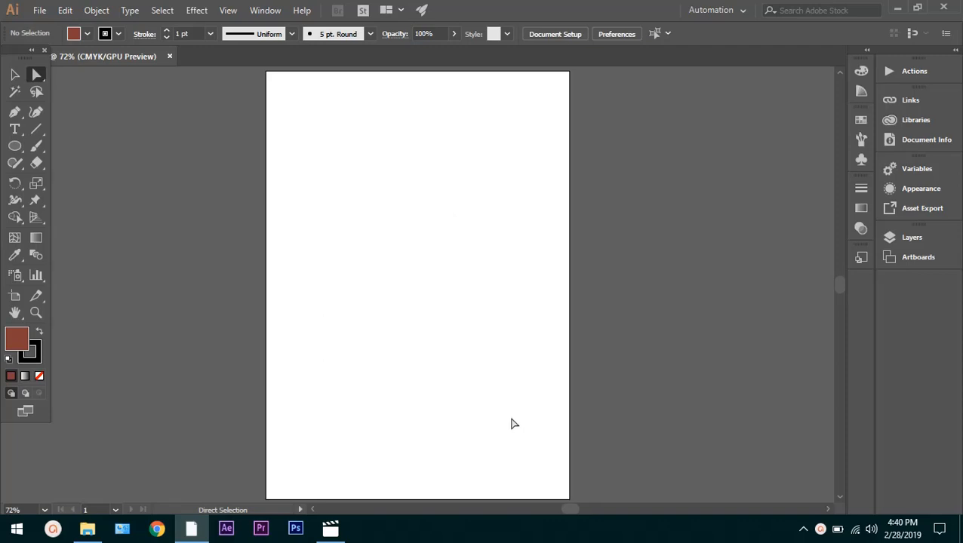
pyautogui.click(16, 148)
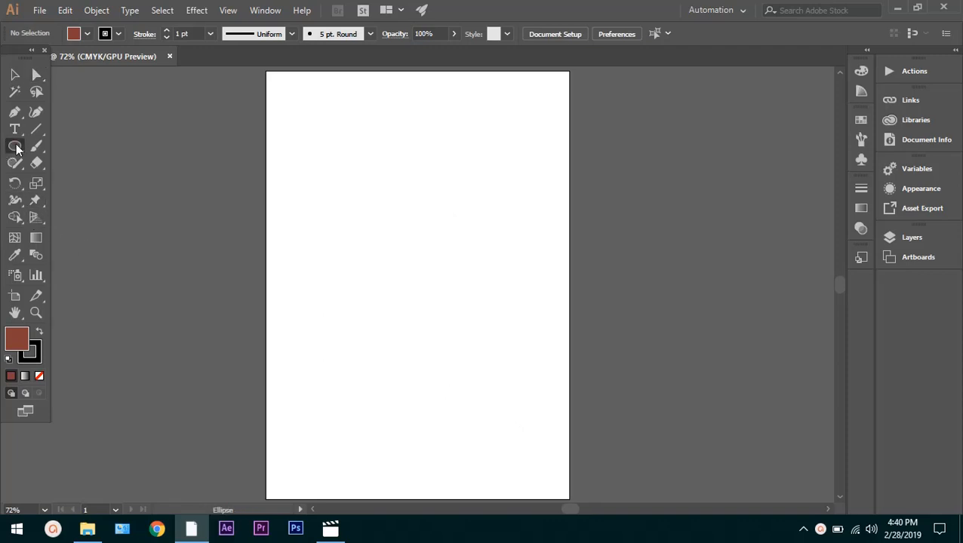
pyautogui.click(16, 148)
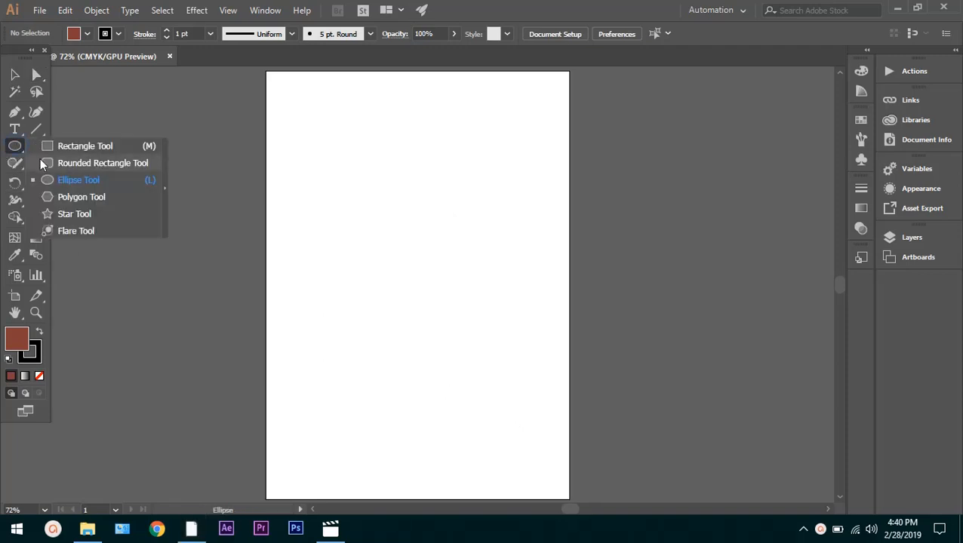
pyautogui.click(66, 146)
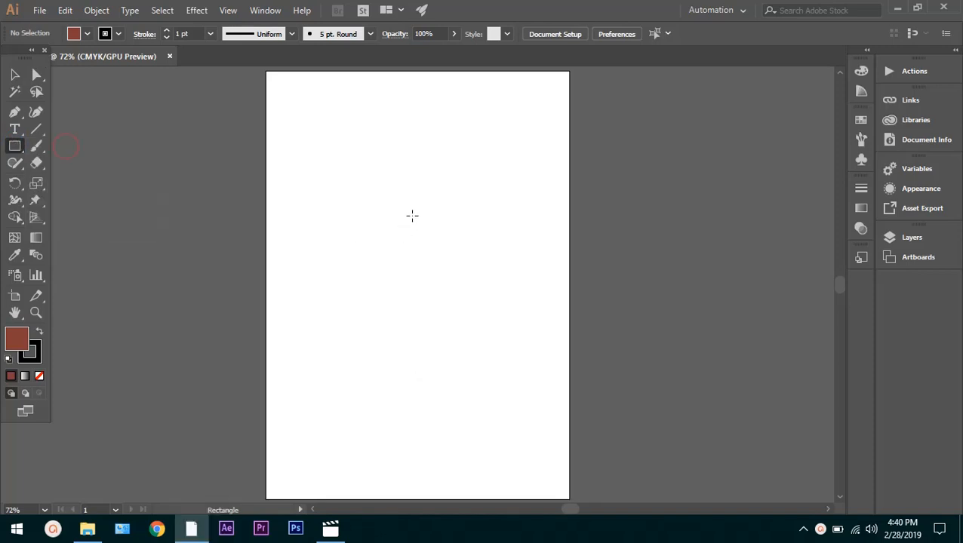
pyautogui.moveTo(412, 216); pyautogui.dragTo(451, 261)
pyautogui.moveTo(456, 268); pyautogui.dragTo(512, 305)
pyautogui.hotkey('ctrl', 'z')
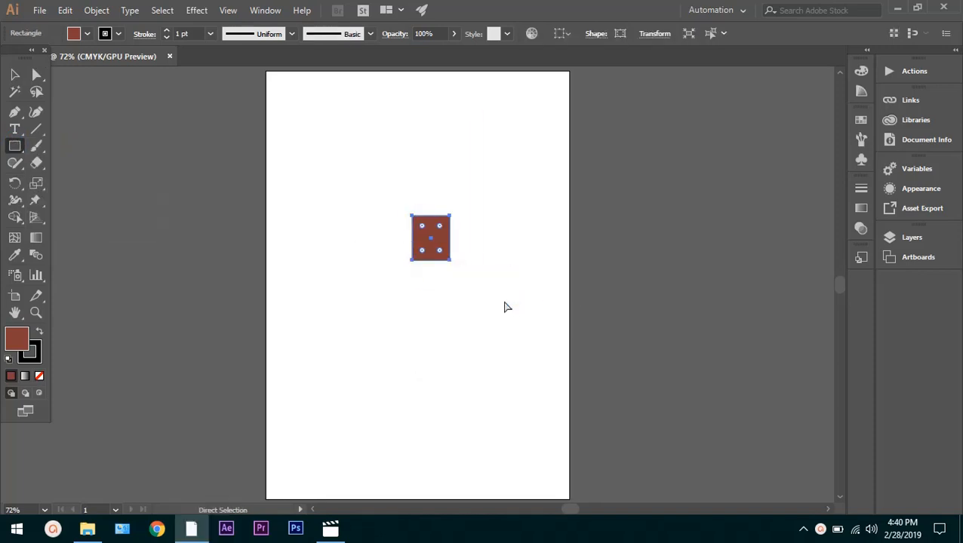
pyautogui.hotkey('ctrl', 'z')
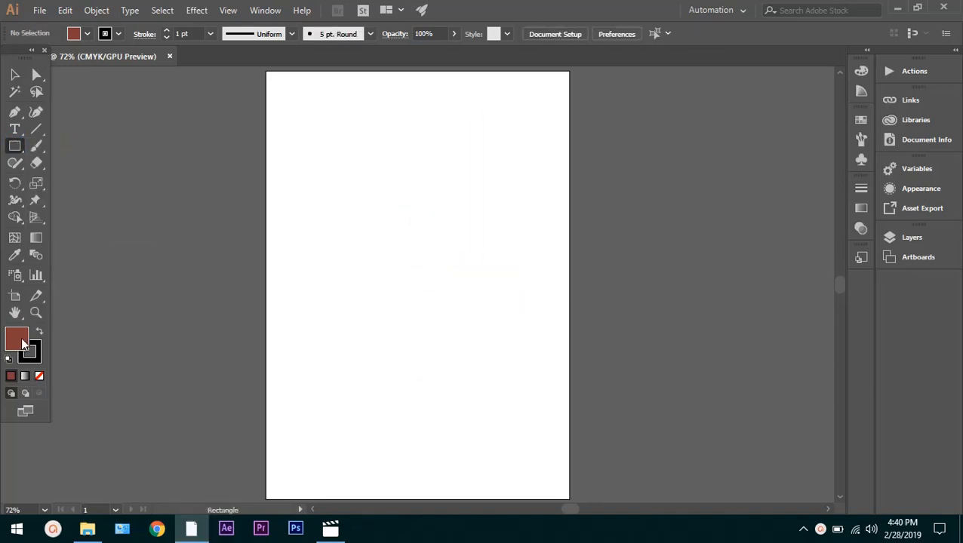
# Set the fill color to white, FFFFFF, and draw a square in the right half of the artboard
pyautogui.doubleClick(21, 344)
pyautogui.moveTo(395, 260); pyautogui.dragTo(269, 162)
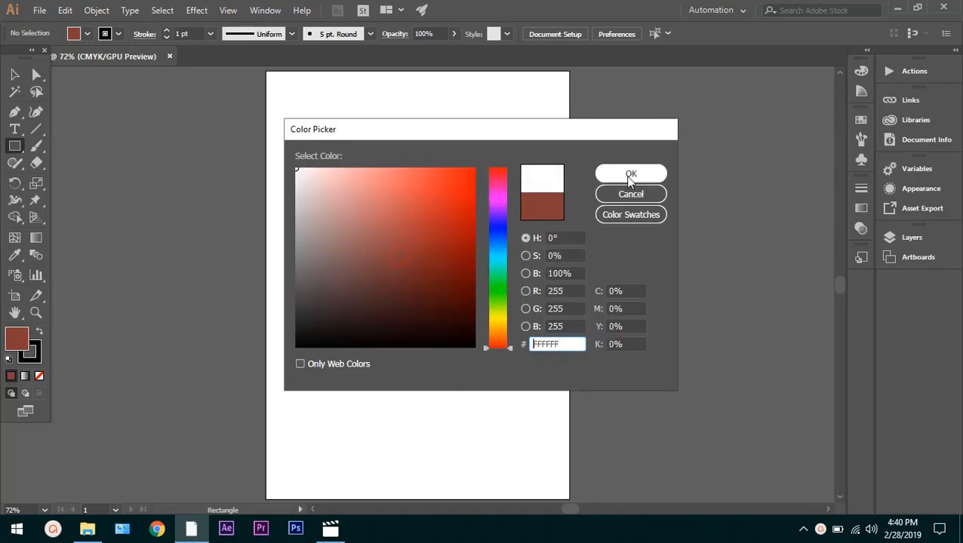
pyautogui.click(659, 175)
pyautogui.moveTo(430, 194); pyautogui.dragTo(548, 270)
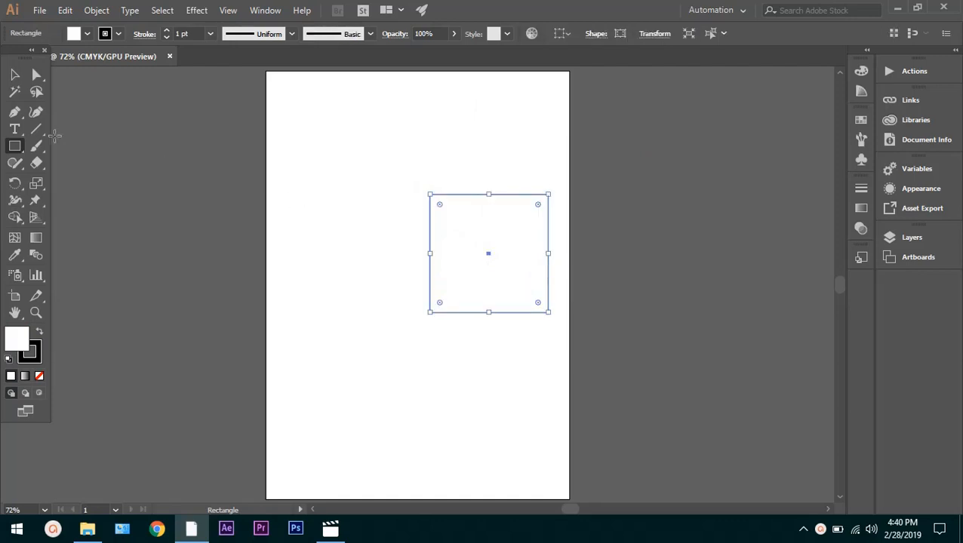
# Draw a circle about 3.3 in across beside the square, and enlarge it slightly from its upper-left corner
pyautogui.moveTo(9, 153); pyautogui.dragTo(61, 184)
pyautogui.moveTo(290, 213); pyautogui.dragTo(411, 313)
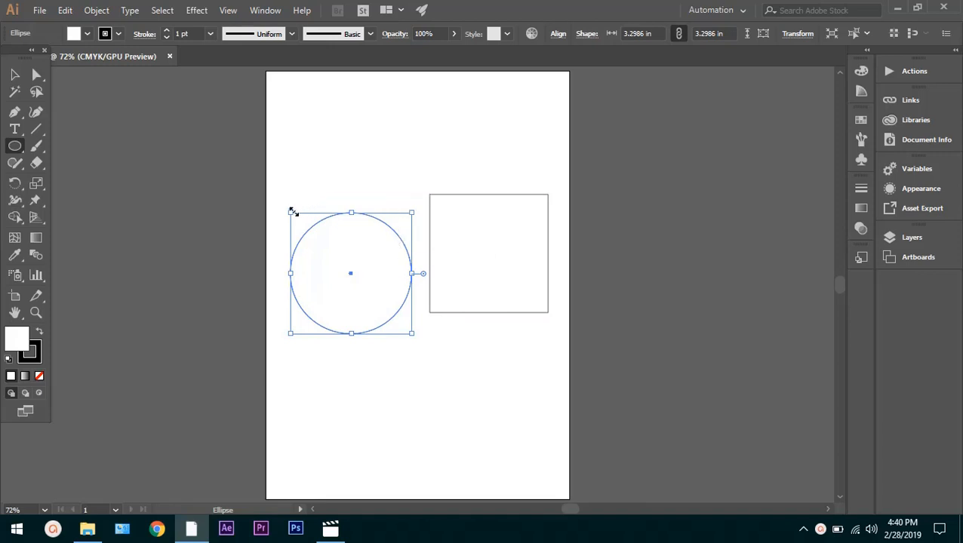
pyautogui.moveTo(293, 212); pyautogui.dragTo(280, 201)
pyautogui.hotkey('ctrl', '1')
pyautogui.press('a')
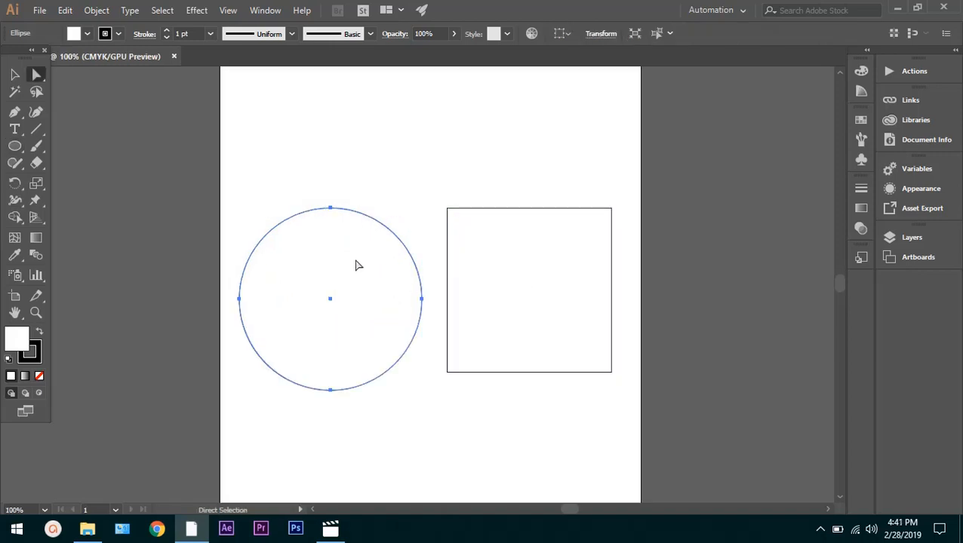
# Rotate the square 45 degrees so that it stands on one corner as a diamond
pyautogui.click(498, 256)
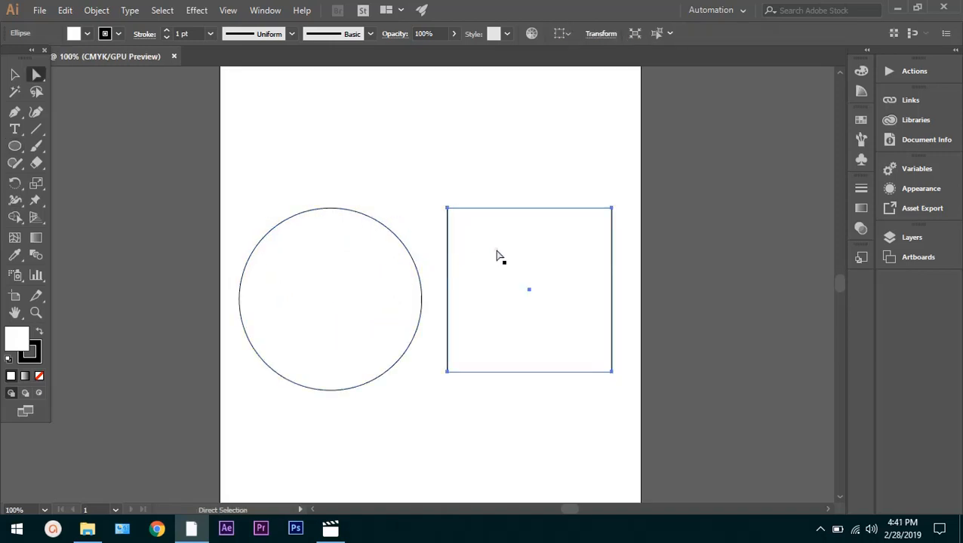
pyautogui.click(447, 208)
pyautogui.press('ctrl')
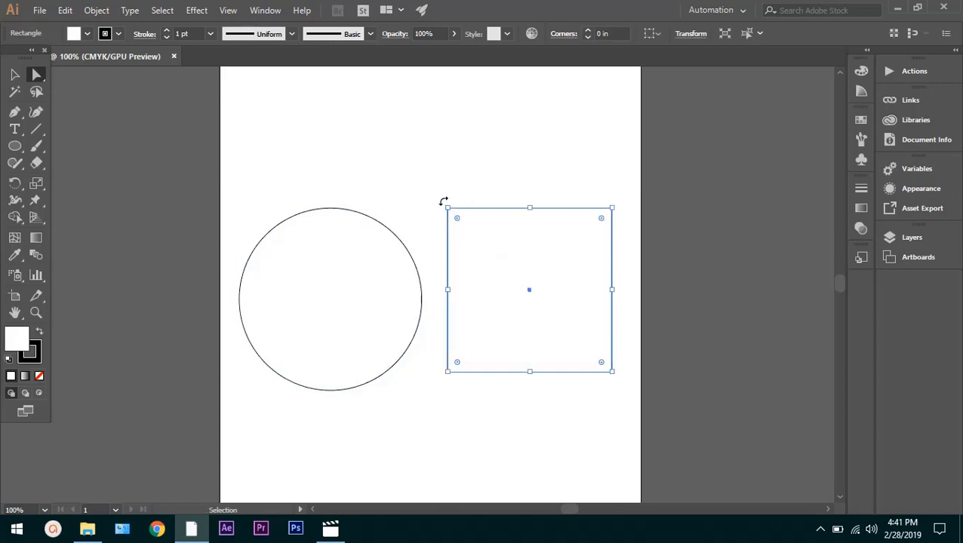
pyautogui.moveTo(443, 201); pyautogui.dragTo(523, 178)
# Nudge the circle to the left until it clears the diamond
pyautogui.click(332, 220)
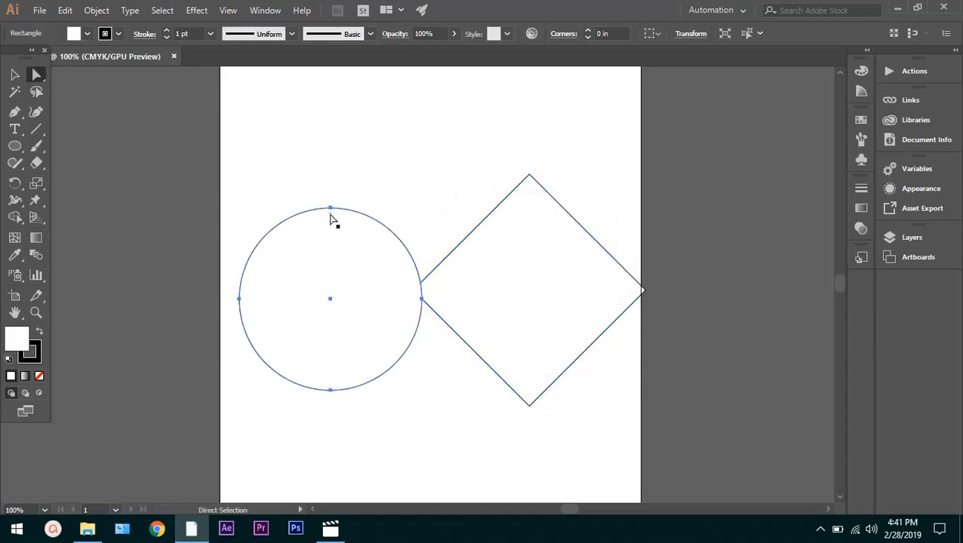
pyautogui.press('Left')
pyautogui.press('Left')
pyautogui.press('Left')
pyautogui.press('Left')
pyautogui.press('Left')
pyautogui.press('Left')
pyautogui.press('Left')
pyautogui.press('Left')
pyautogui.press('Left')
pyautogui.press('Left')
pyautogui.press('Left')
pyautogui.press('Left')
pyautogui.press('Left')
pyautogui.press('Left')
pyautogui.press('Left')
pyautogui.press('Left')
pyautogui.press('Left')
pyautogui.press('Left')
pyautogui.press('Left')
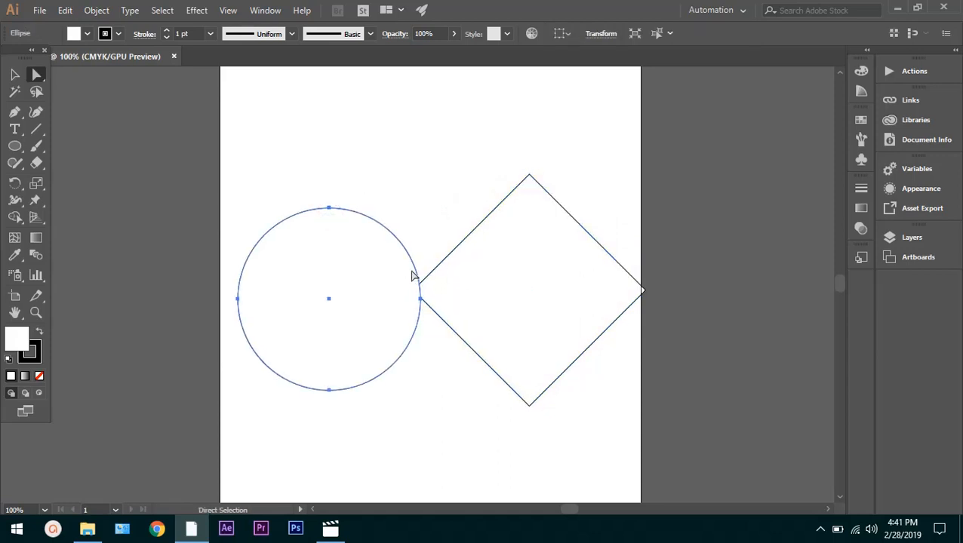
pyautogui.press('Left')
pyautogui.press('Left')
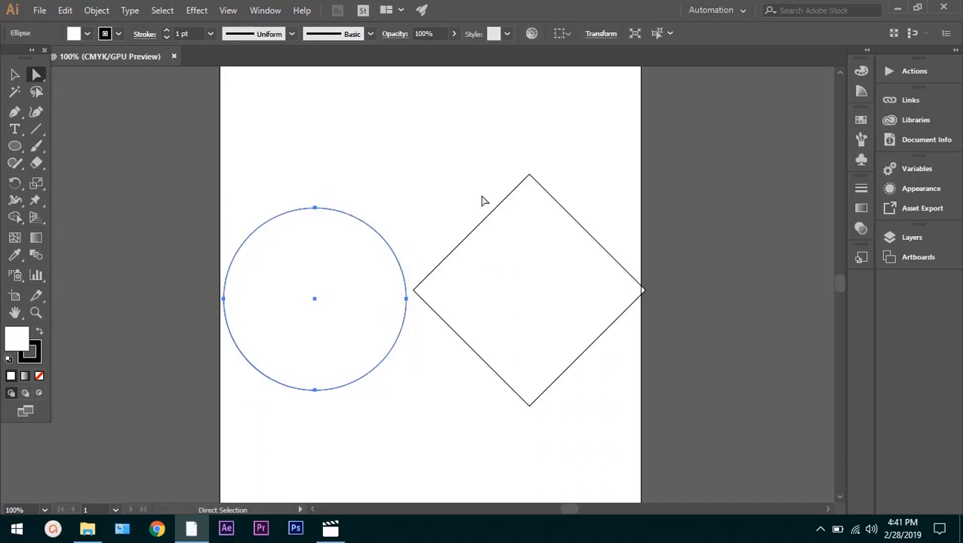
pyautogui.click(576, 249)
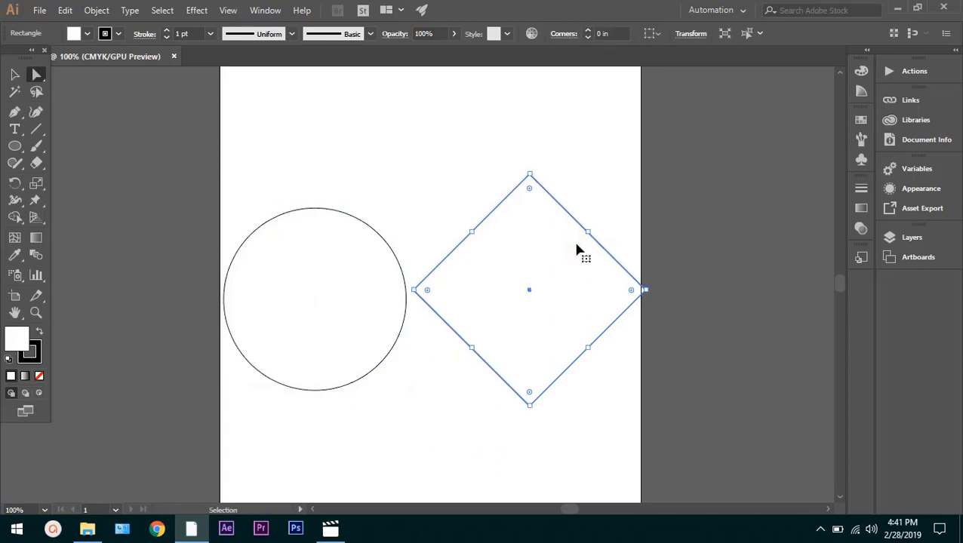
pyautogui.hotkey('ctrl', 'y')
pyautogui.hotkey('ctrl', 'z')
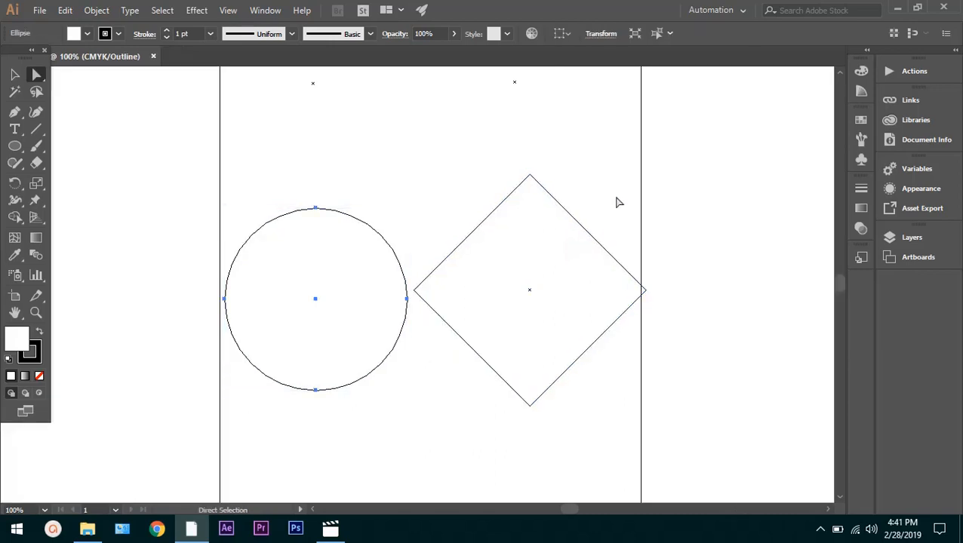
pyautogui.scroll(-5, 612, 211)
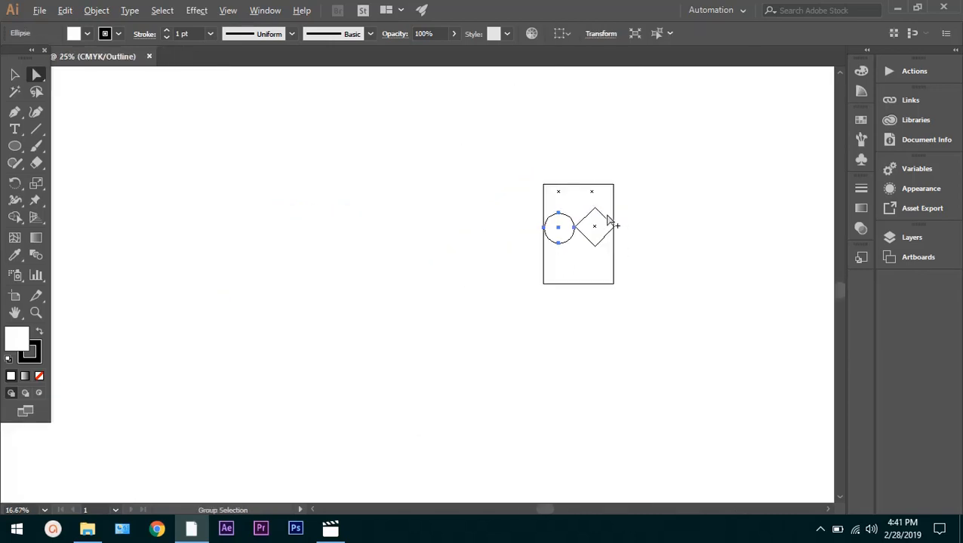
pyautogui.scroll(5, 611, 219)
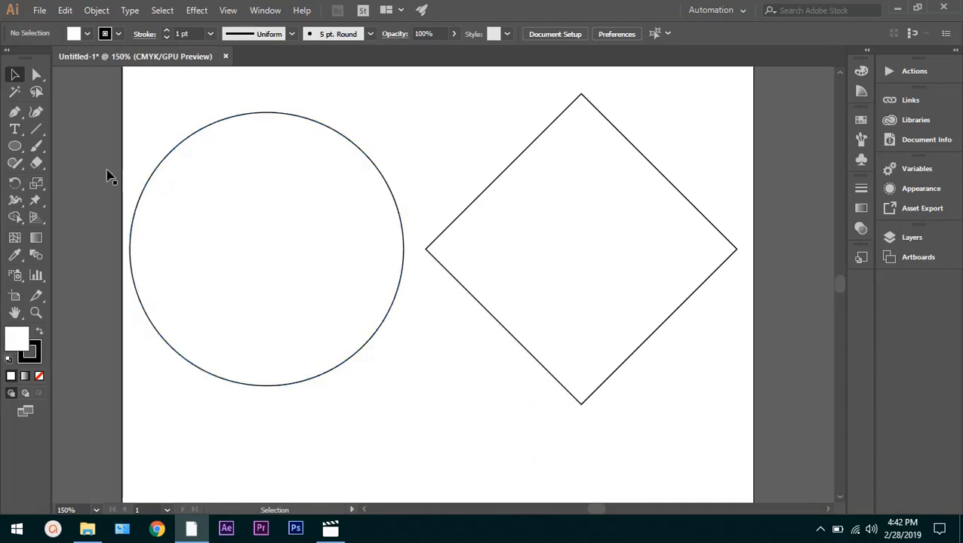
# Select the circle and the diamond alternately with the Direct Selection tool to compare their anchor points
pyautogui.press('a')
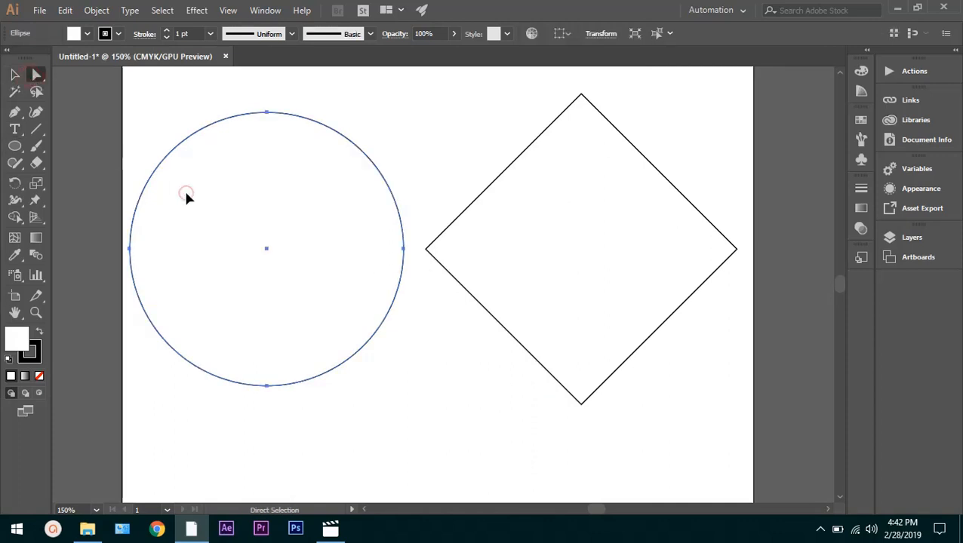
pyautogui.click(184, 188)
pyautogui.click(566, 232)
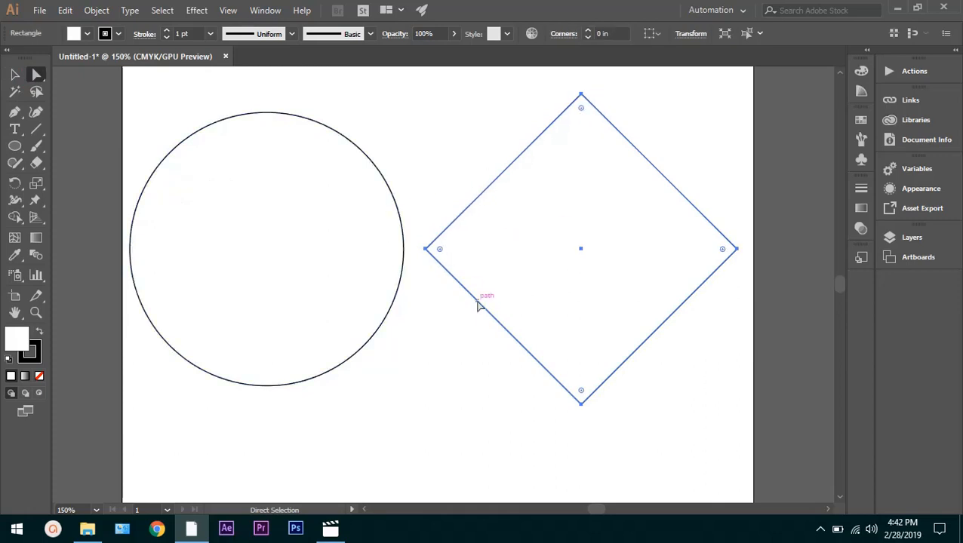
pyautogui.click(241, 238)
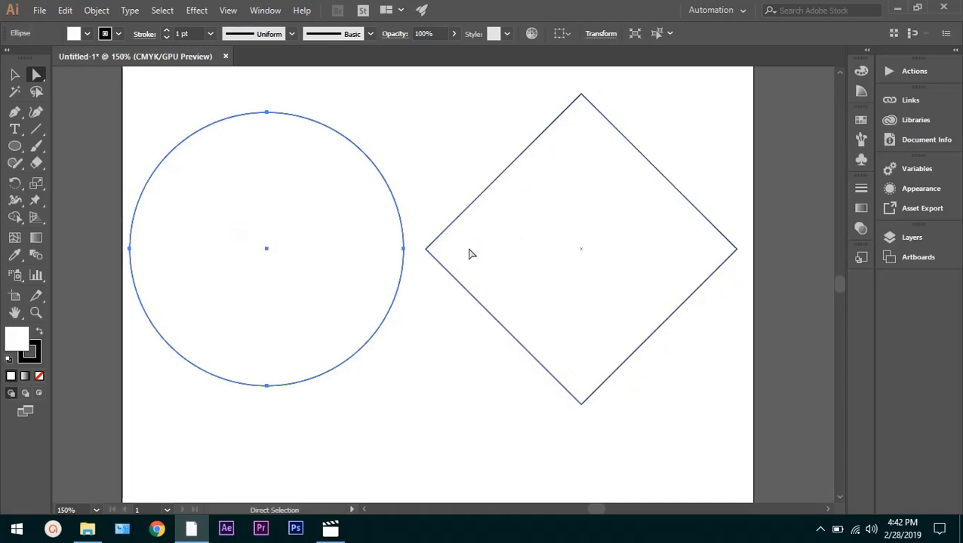
pyautogui.click(552, 250)
pyautogui.click(294, 252)
pyautogui.keyDown('shift'); pyautogui.click(530, 239); pyautogui.keyUp('shift')
pyautogui.keyDown('shift'); pyautogui.click(531, 240); pyautogui.keyUp('shift')
pyautogui.click(570, 219)
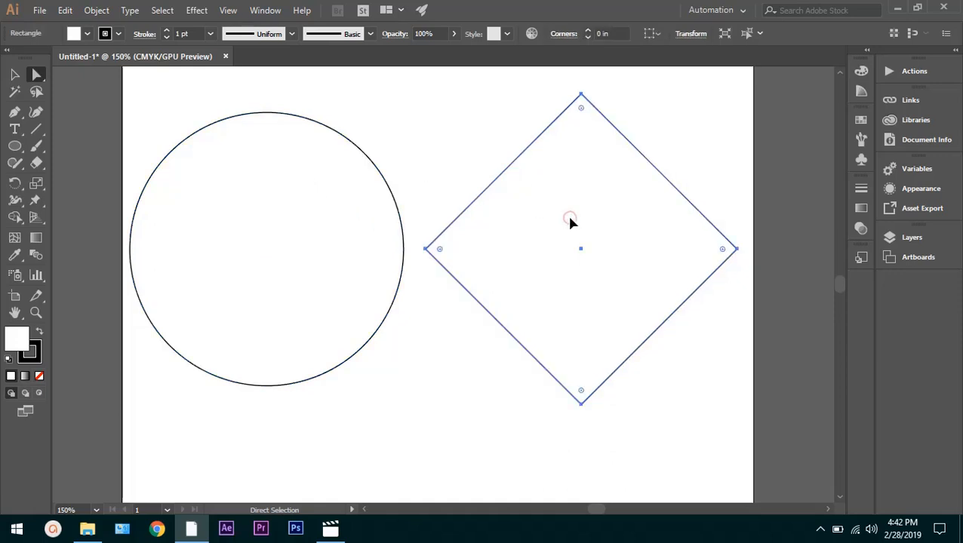
# Try out the Anchor Point tool, and show the handles of the circle's top anchor point with the Direct Selection tool before deselecting it
pyautogui.click(15, 117)
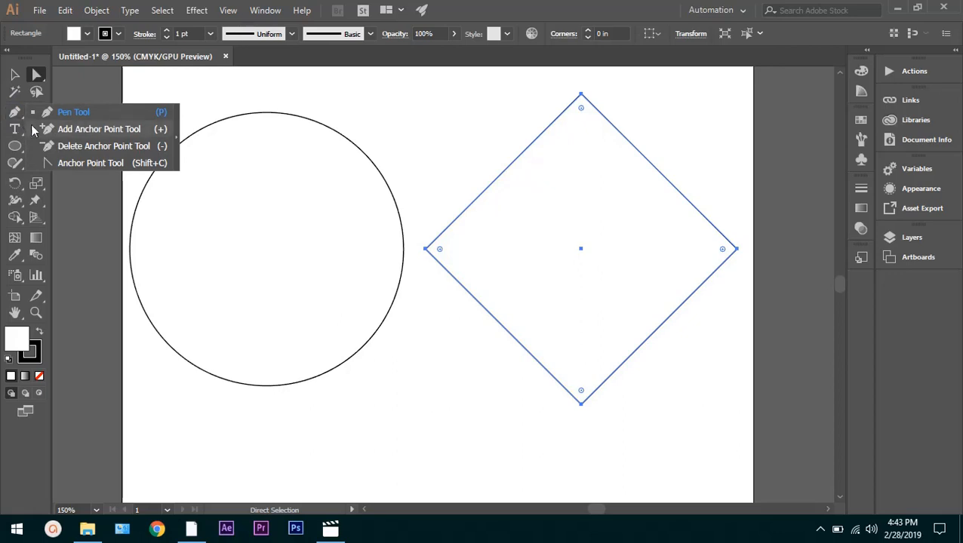
pyautogui.click(61, 164)
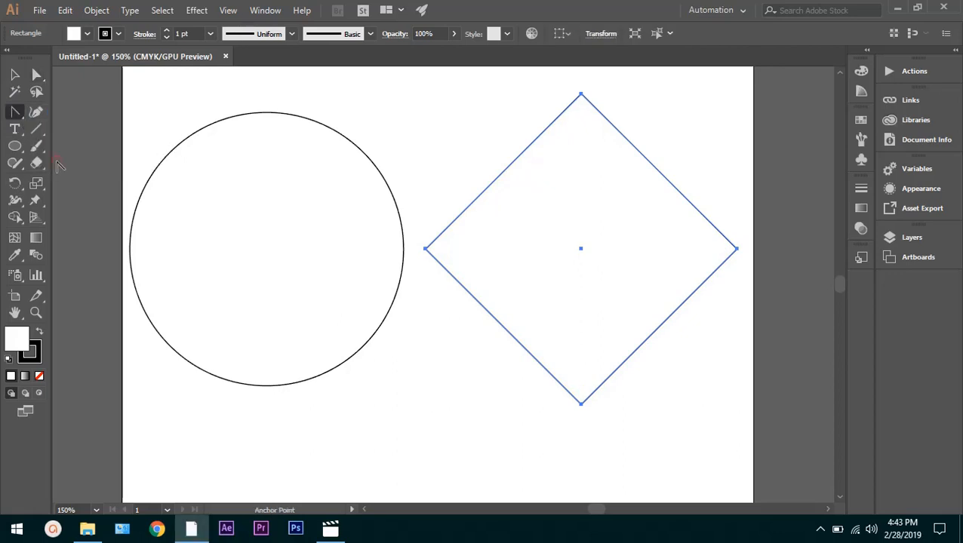
pyautogui.click(36, 74)
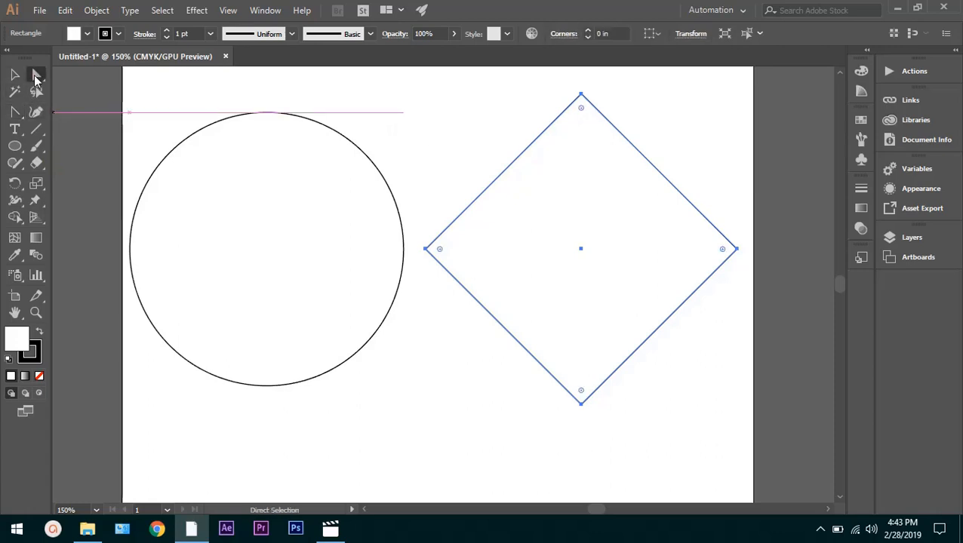
pyautogui.moveTo(252, 111); pyautogui.dragTo(224, 148)
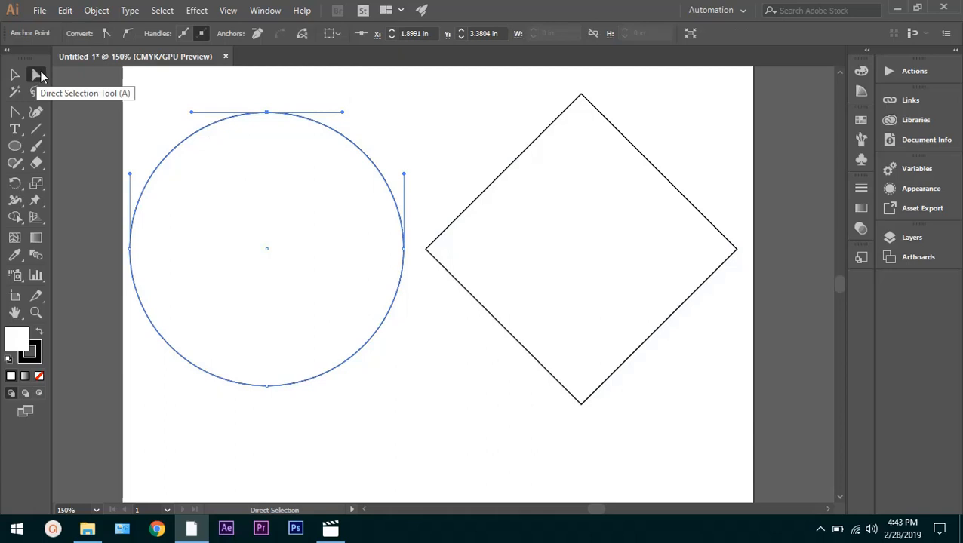
pyautogui.click(409, 108)
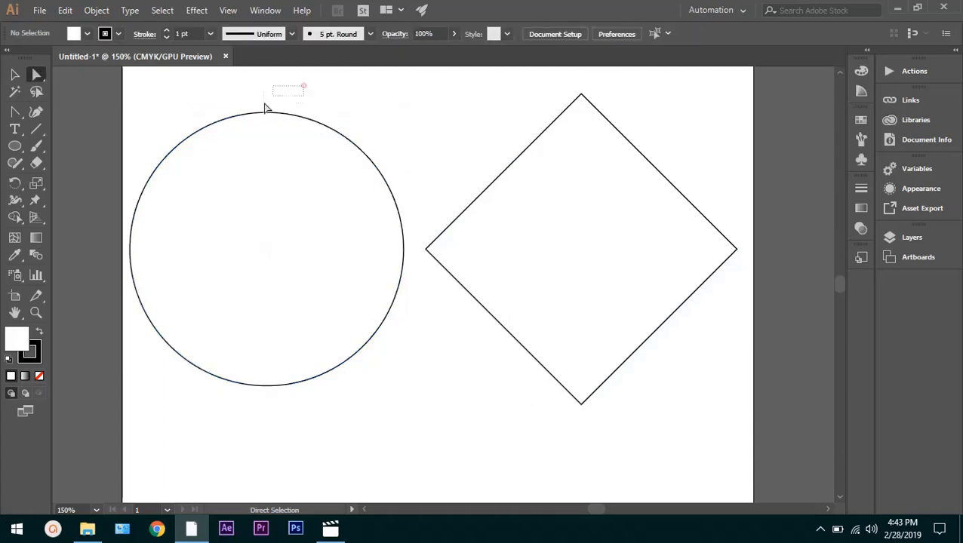
# Select the circle's top anchor point and distort the outline by moving its top, right and left direction handles with the Direct Selection tool
pyautogui.moveTo(302, 85); pyautogui.dragTo(208, 155)
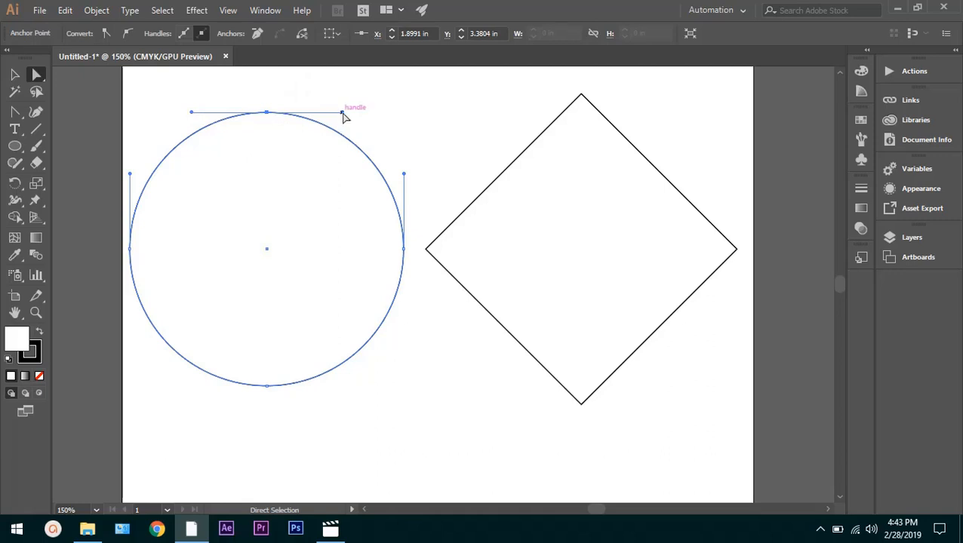
pyautogui.moveTo(343, 114); pyautogui.dragTo(280, 135)
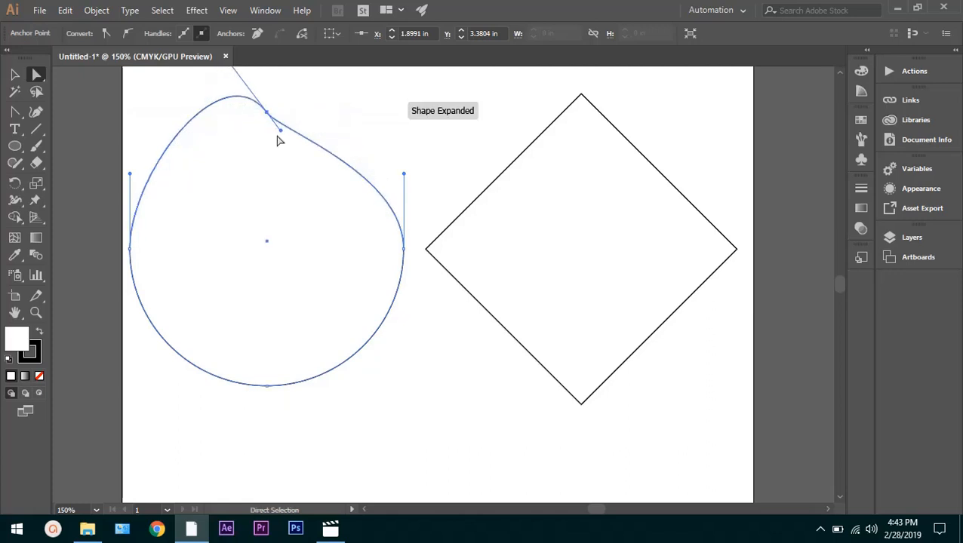
pyautogui.moveTo(410, 175); pyautogui.dragTo(490, 184)
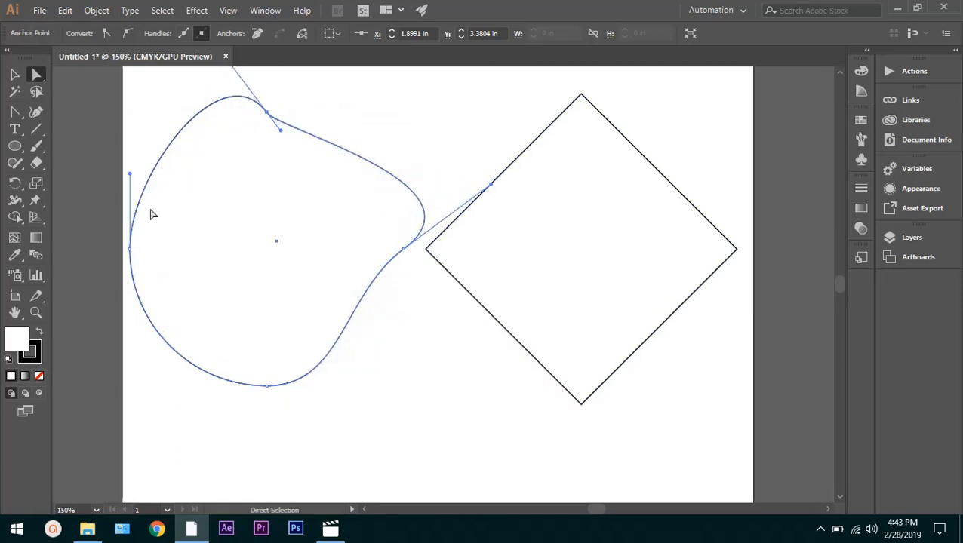
pyautogui.moveTo(130, 173); pyautogui.dragTo(256, 200)
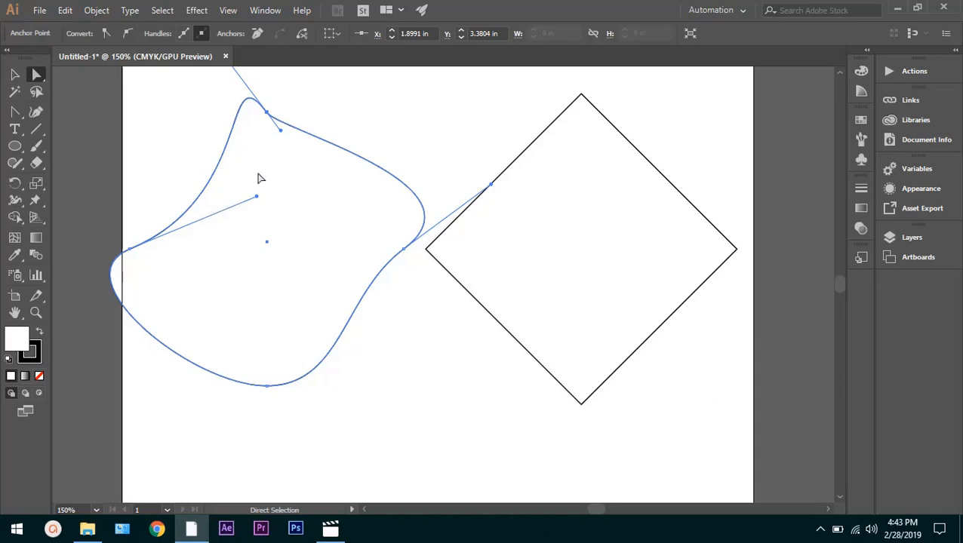
# Undo the three handle changes on the circle
pyautogui.hotkey('ctrl', 'z')
pyautogui.hotkey('ctrl', 'z')
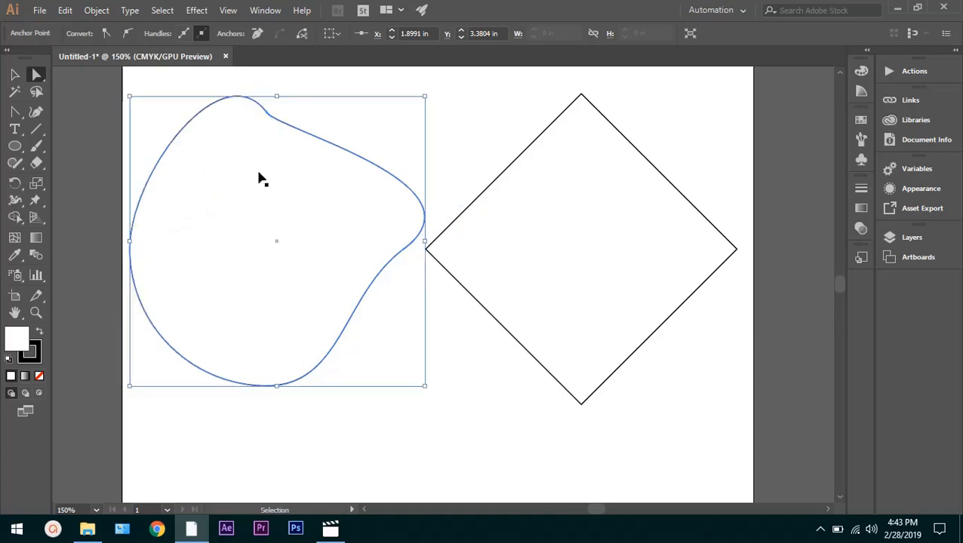
pyautogui.hotkey('ctrl', 'z')
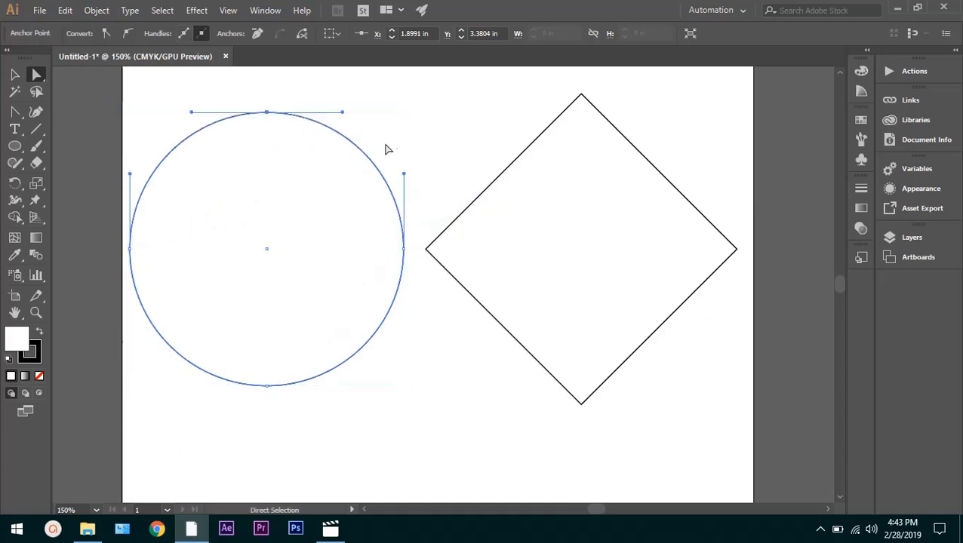
# Try moving the diamond's top corner point slightly to the right with the Direct Selection tool, and undo the move
pyautogui.click(549, 128)
pyautogui.moveTo(581, 95); pyautogui.dragTo(605, 99)
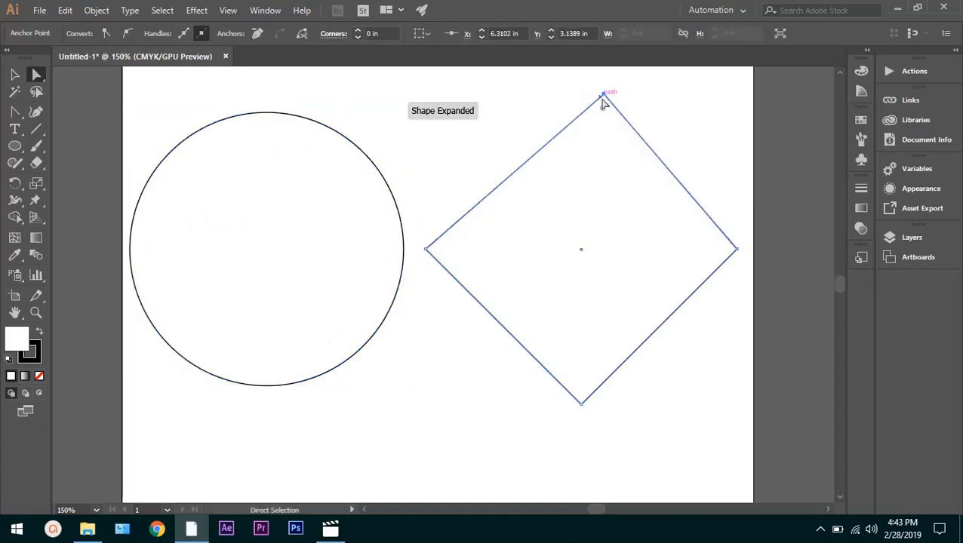
pyautogui.hotkey('ctrl', 'z')
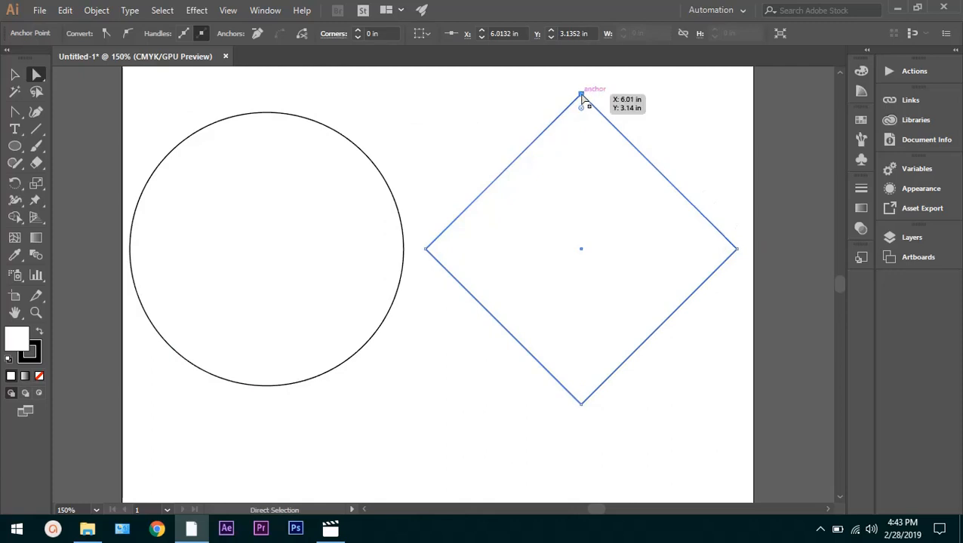
pyautogui.moveTo(583, 98)
pyautogui.mouseDown()
pyautogui.moveTo(624, 99)
pyautogui.moveTo(530, 150)
pyautogui.moveTo(532, 122)
pyautogui.moveTo(582, 97)
pyautogui.mouseUp()
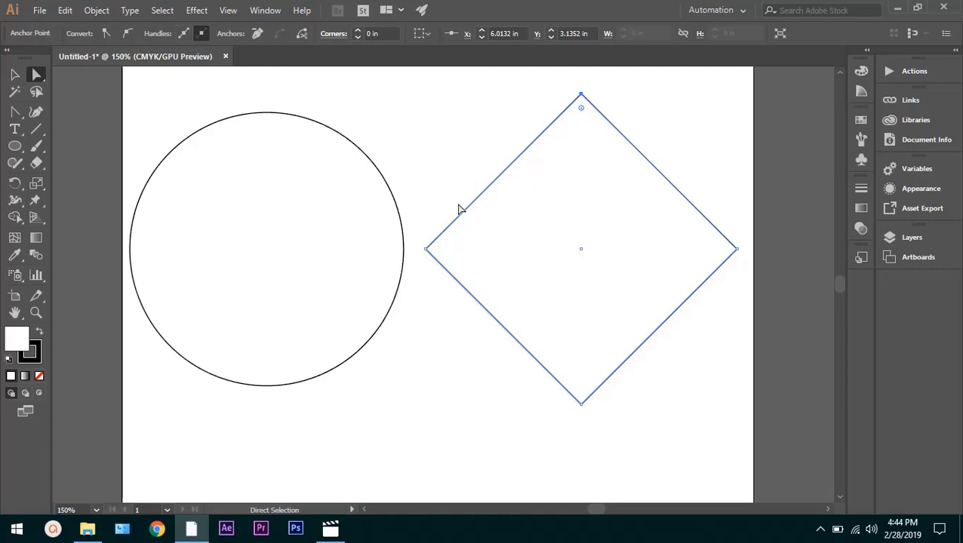
# Convert the diamond's top corner into a smooth point with the Anchor Point tool, pulling its handles out horizontally to round the upper half
pyautogui.click(15, 111)
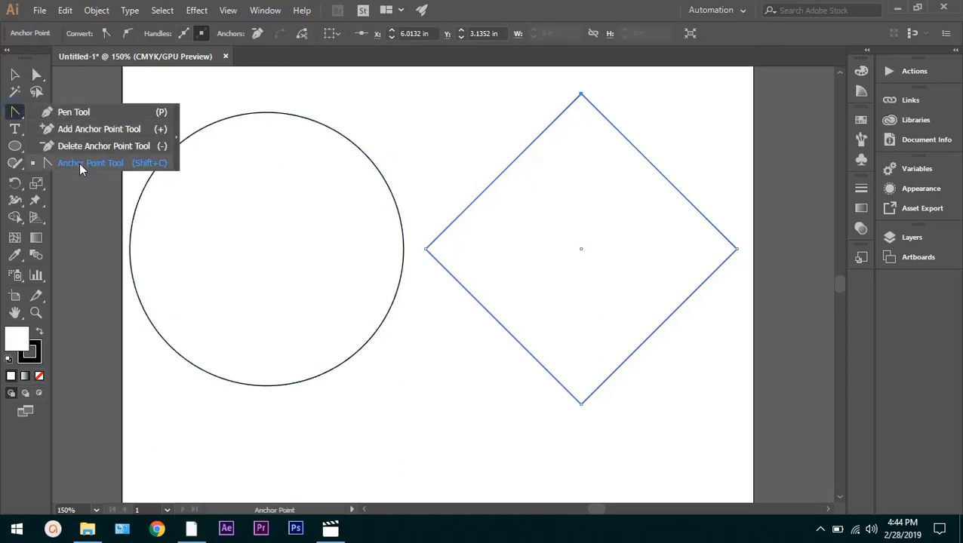
pyautogui.click(79, 162)
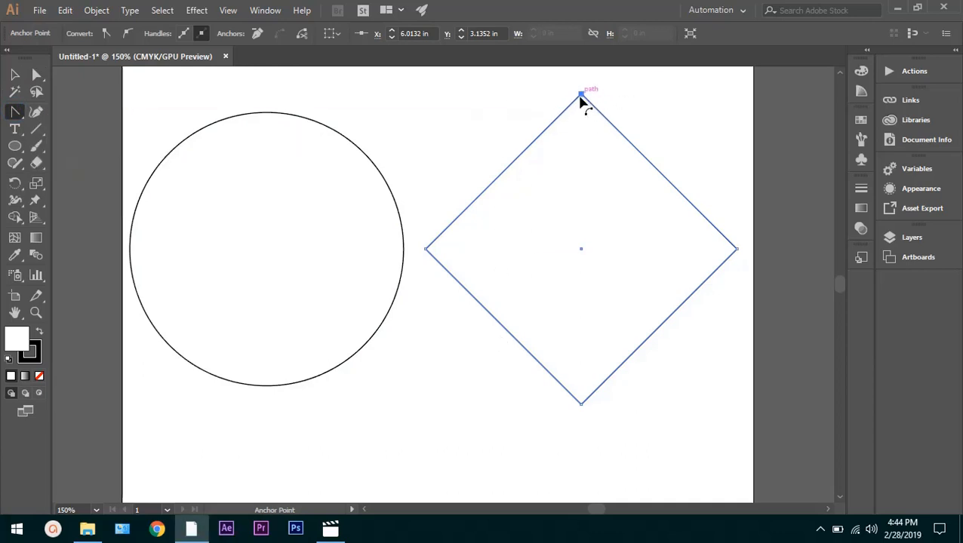
pyautogui.click(581, 94)
pyautogui.moveTo(581, 95); pyautogui.dragTo(702, 95)
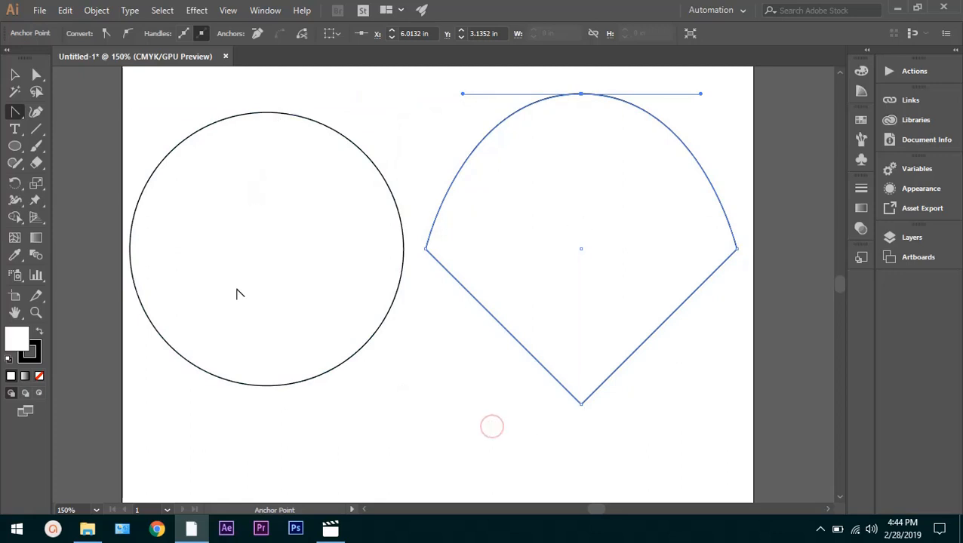
# Select the circle and convert its top, left, bottom and right anchor points to corners with the Anchor Point tool, making it a diamond
pyautogui.click(282, 263)
pyautogui.click(385, 91)
pyautogui.press('a')
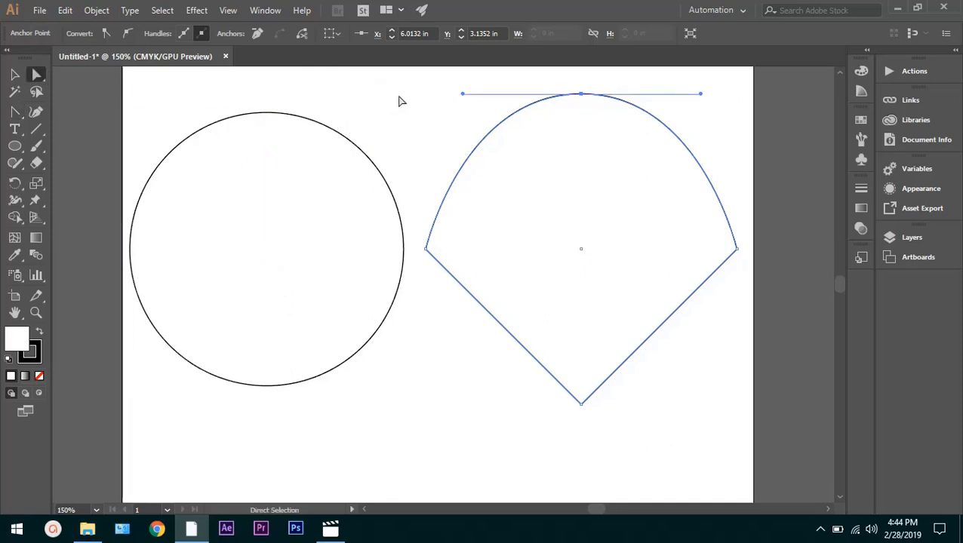
pyautogui.click(397, 96)
pyautogui.click(197, 145)
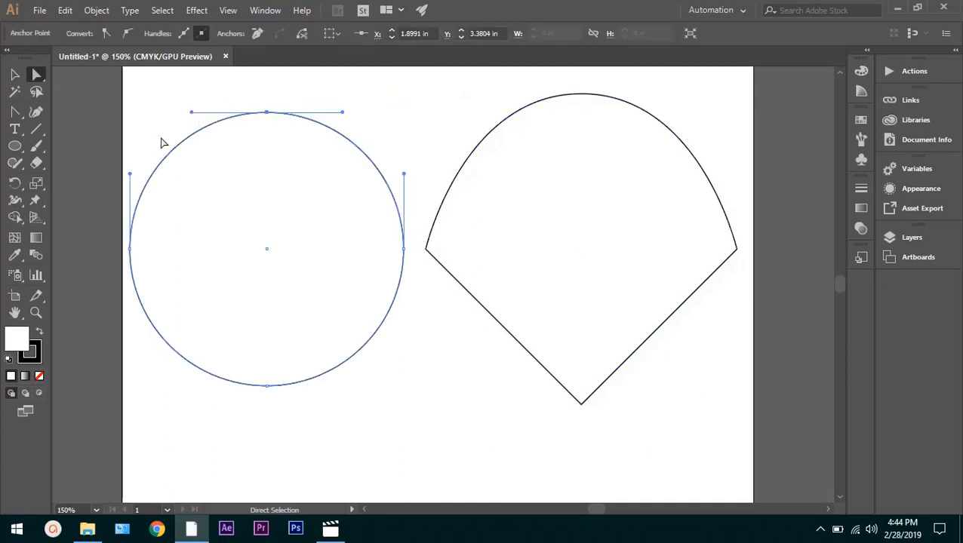
pyautogui.click(16, 113)
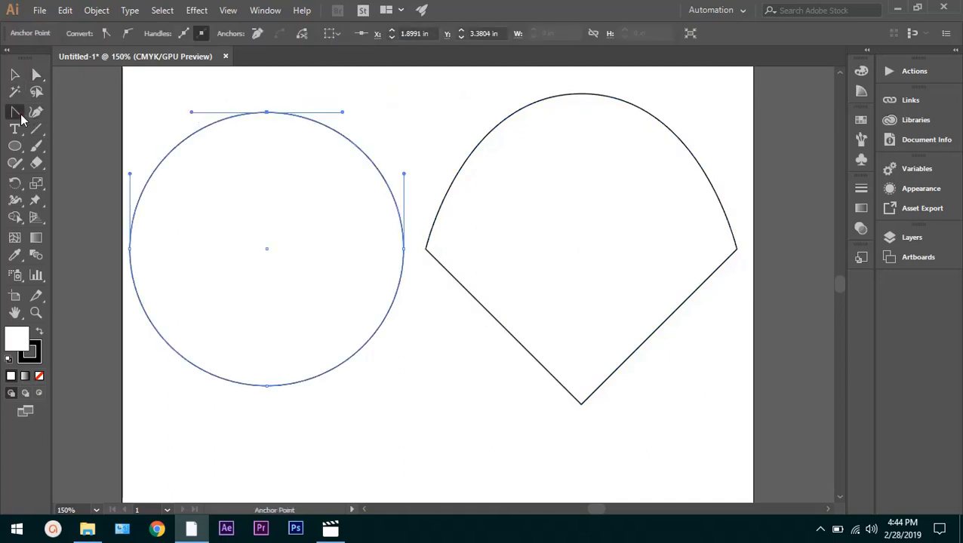
pyautogui.click(266, 112)
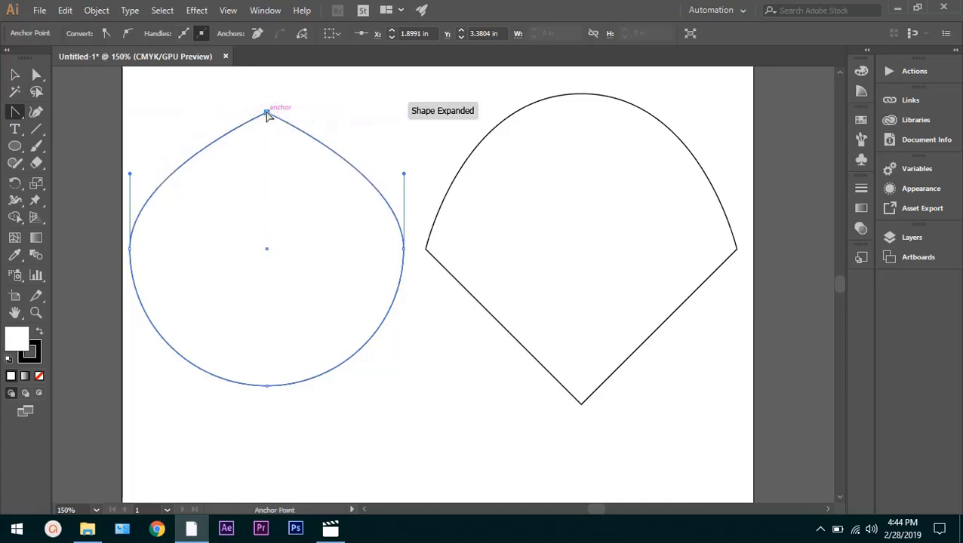
pyautogui.click(131, 250)
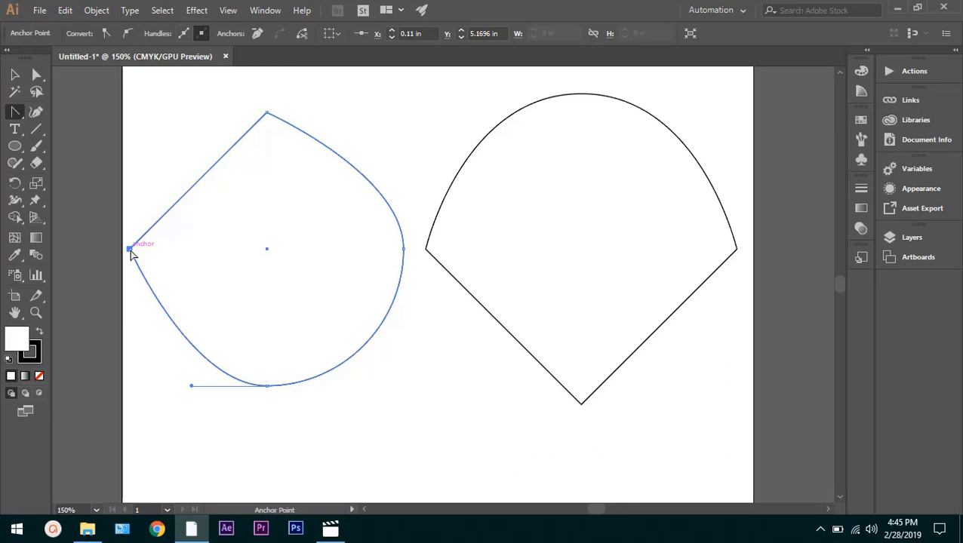
pyautogui.click(268, 387)
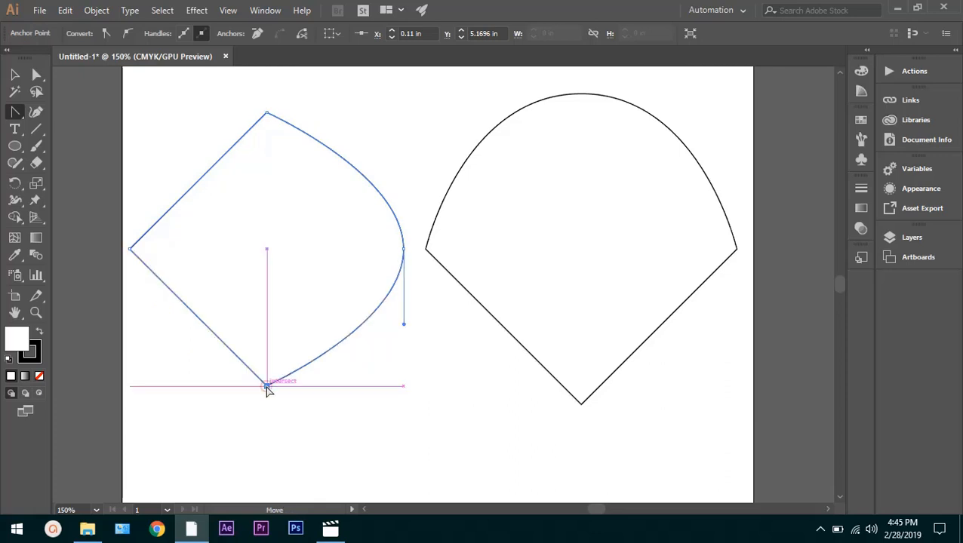
pyautogui.click(403, 248)
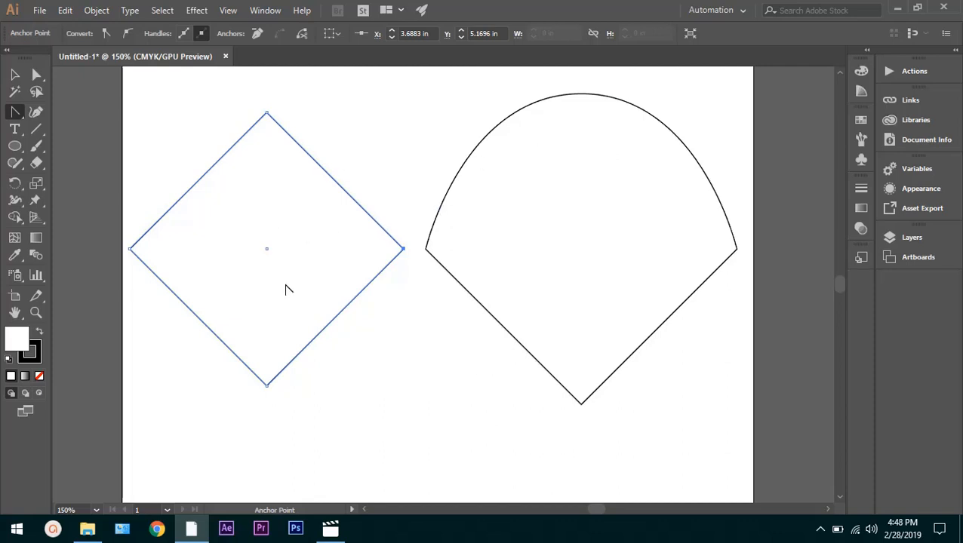
pyautogui.moveTo(15, 114); pyautogui.dragTo(85, 119)
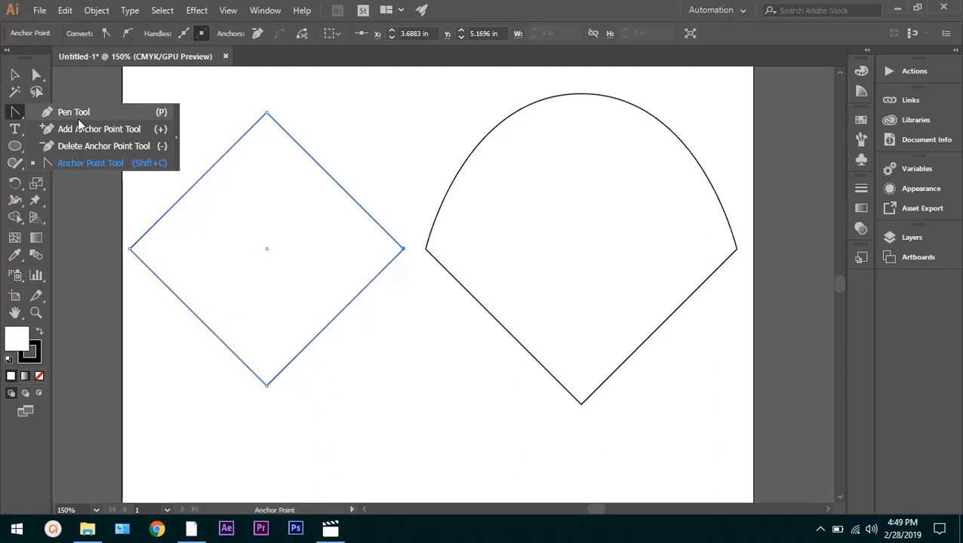
pyautogui.click(337, 116)
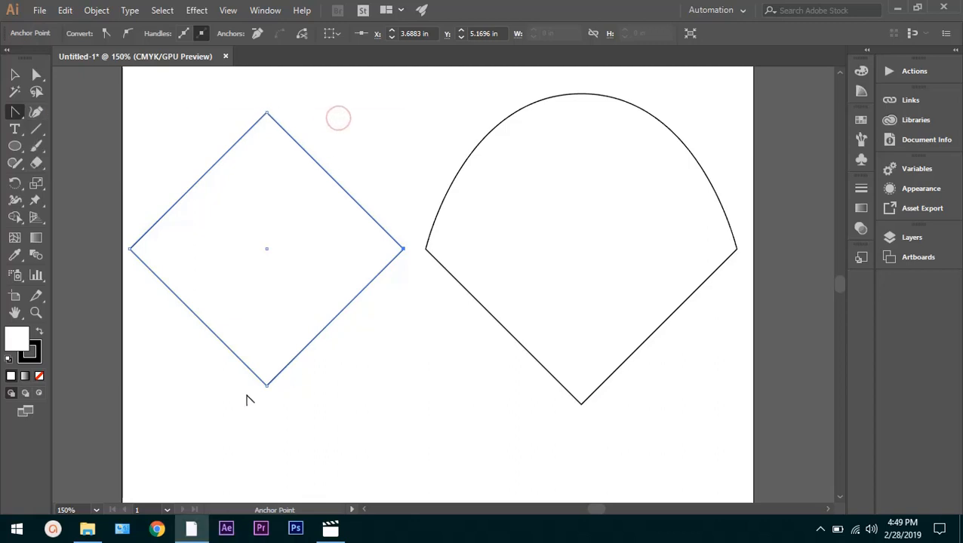
pyautogui.click(198, 413)
# Delete the diamond and the round-topped shape completely, including their leftover anchor points, with the Direct Selection tool
pyautogui.click(36, 74)
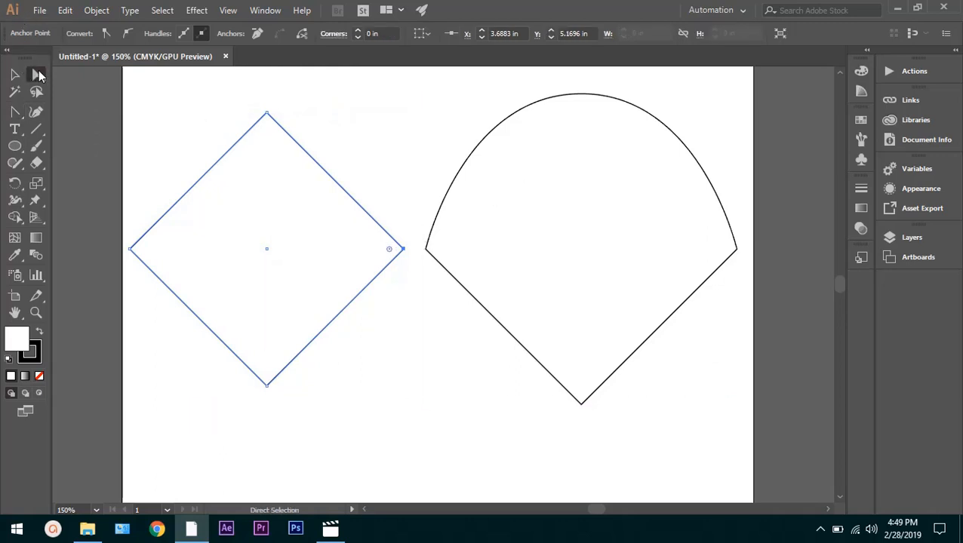
pyautogui.press('Return')
pyautogui.click(141, 406)
pyautogui.click(534, 370)
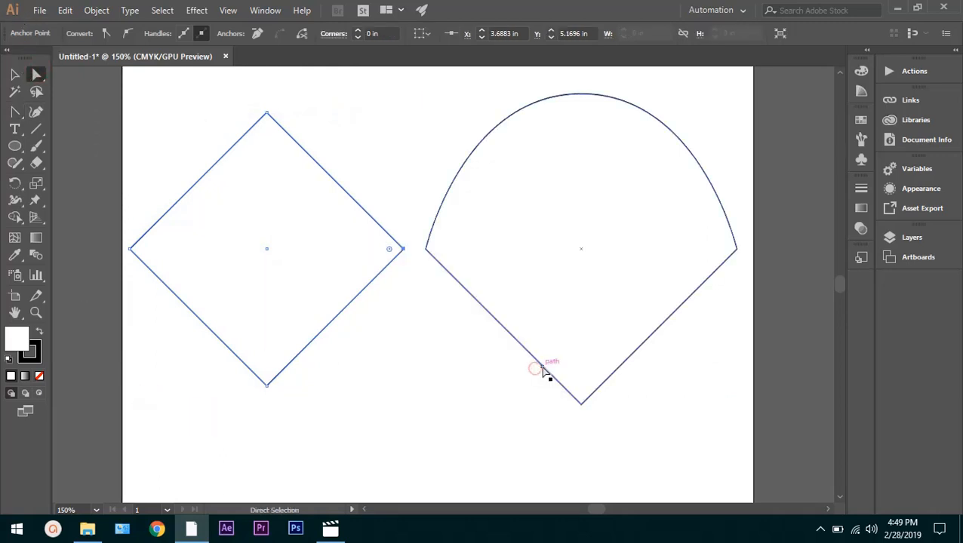
pyautogui.moveTo(728, 417); pyautogui.dragTo(167, 190)
pyautogui.press('Delete')
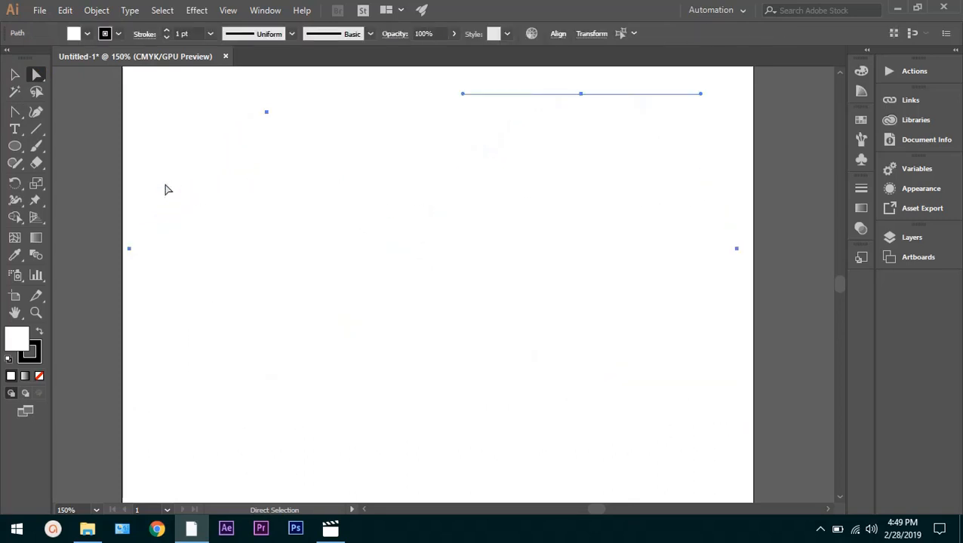
pyautogui.moveTo(144, 83); pyautogui.dragTo(731, 347)
pyautogui.press('Delete')
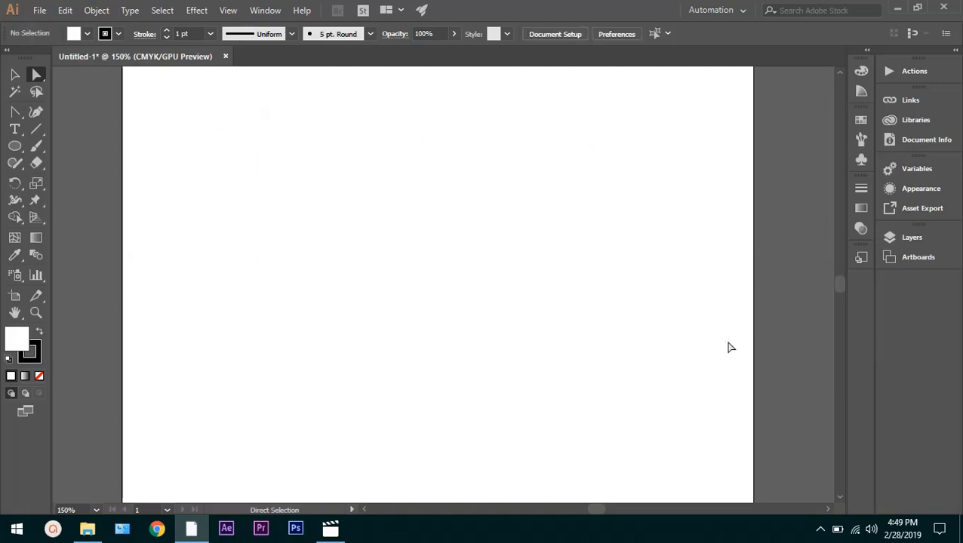
pyautogui.click(14, 148)
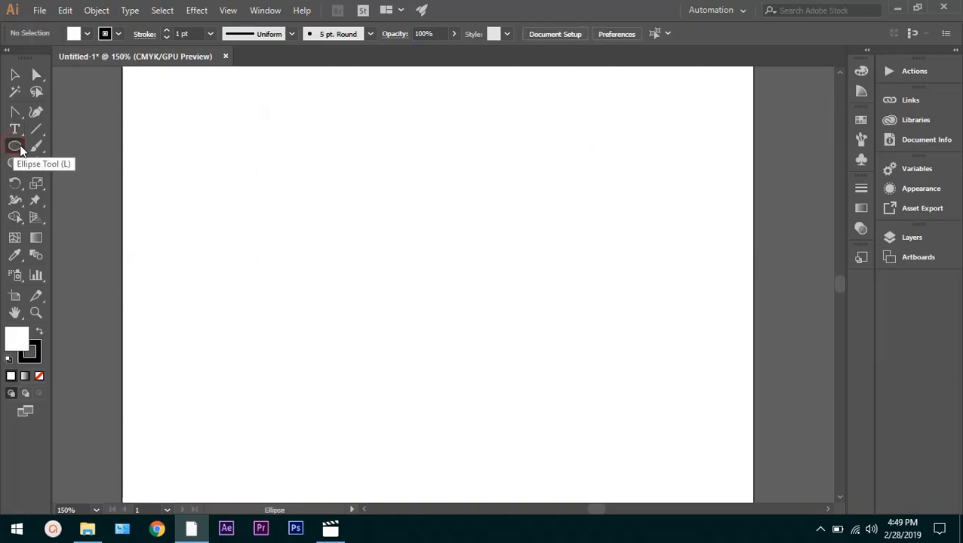
pyautogui.moveTo(20, 149); pyautogui.dragTo(68, 160)
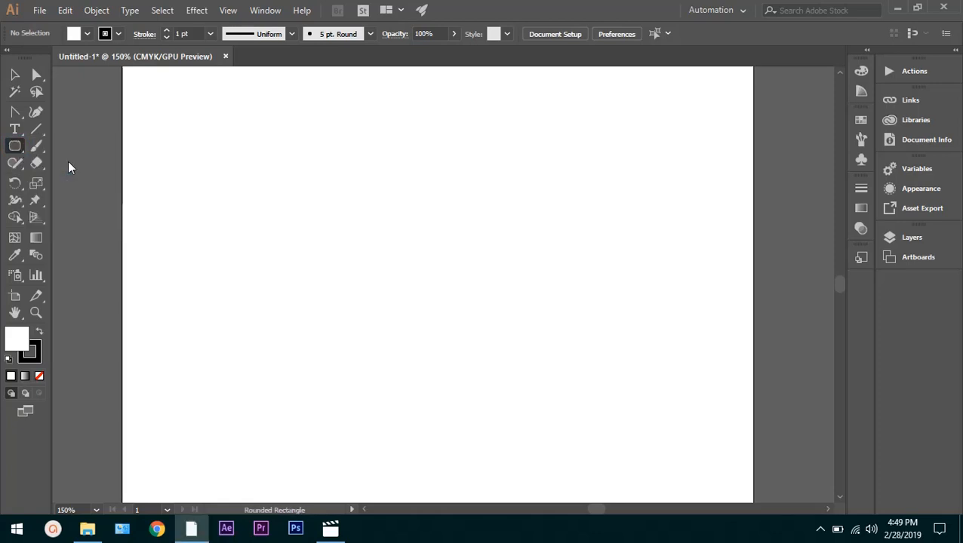
pyautogui.moveTo(292, 167); pyautogui.dragTo(568, 336)
pyautogui.press('Delete')
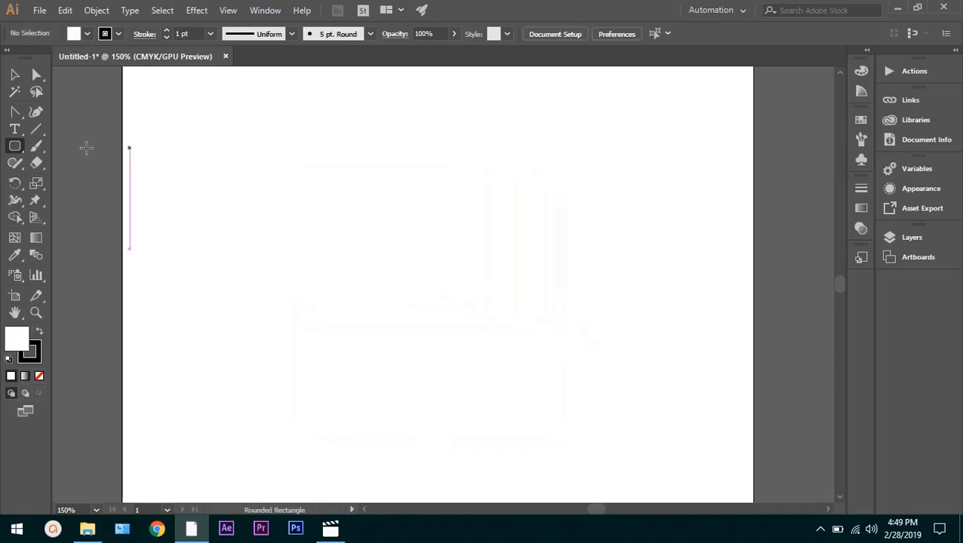
# Draw a square in the middle of the artboard with the Rectangle tool
pyautogui.click(16, 150)
pyautogui.click(48, 147)
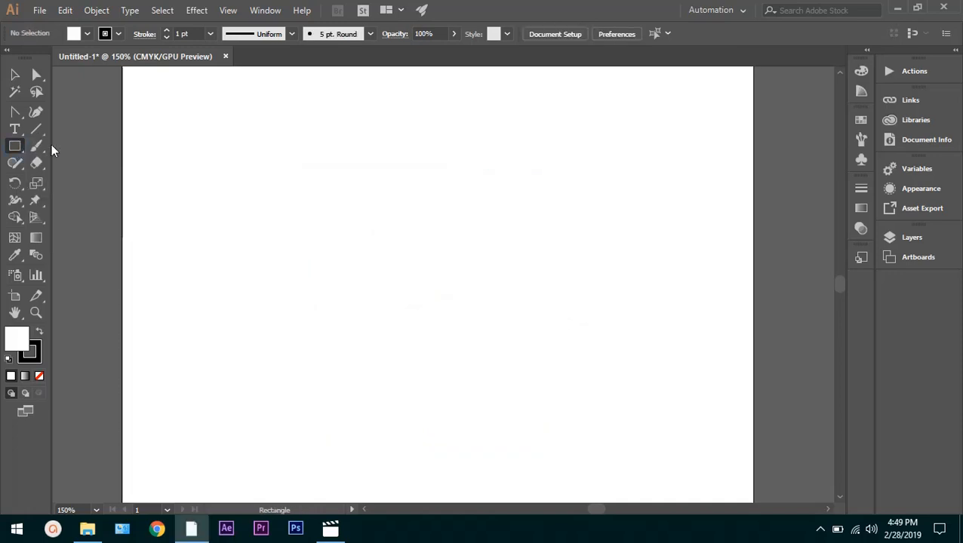
pyautogui.moveTo(307, 157); pyautogui.dragTo(574, 354)
# Try removing the square's top-left anchor point with the Pen tool, and undo the removal
pyautogui.click(14, 113)
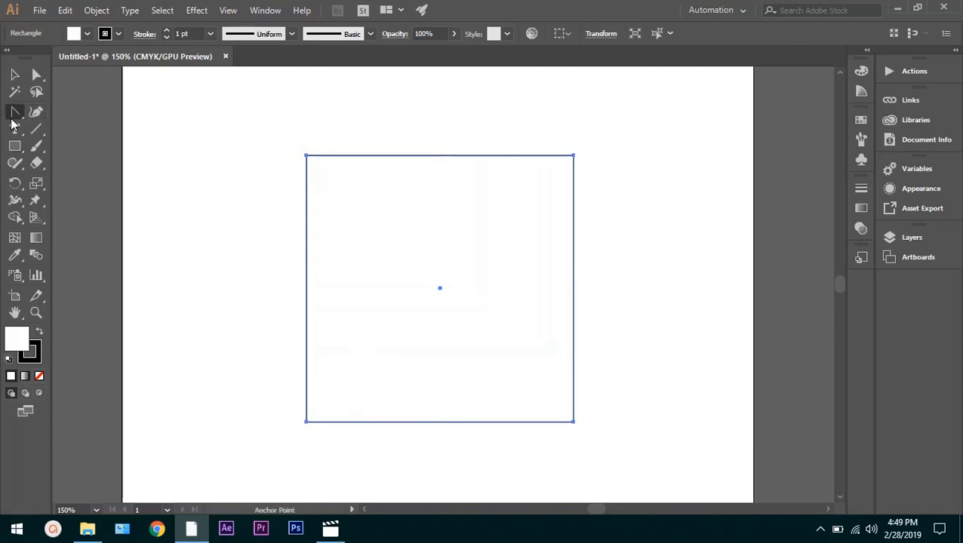
pyautogui.click(19, 115)
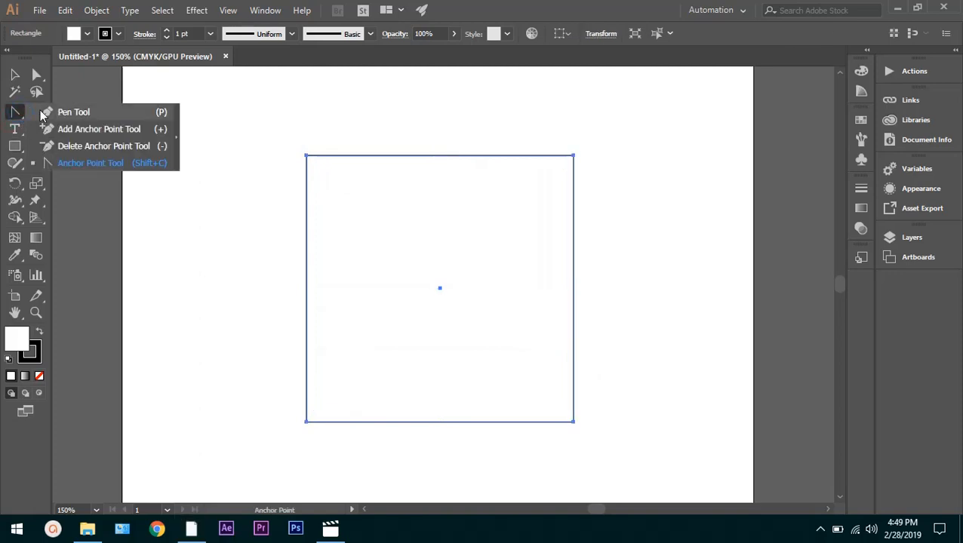
pyautogui.click(42, 114)
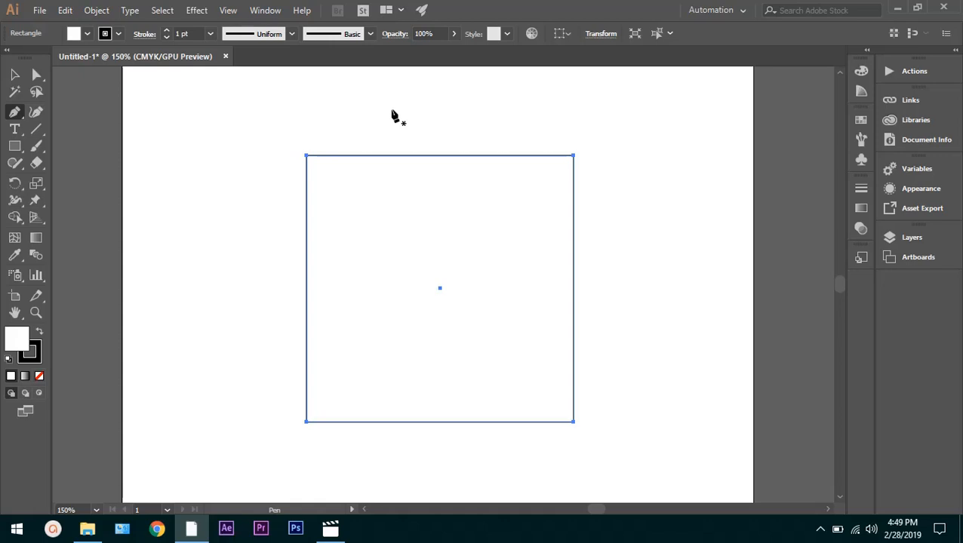
pyautogui.click(306, 156)
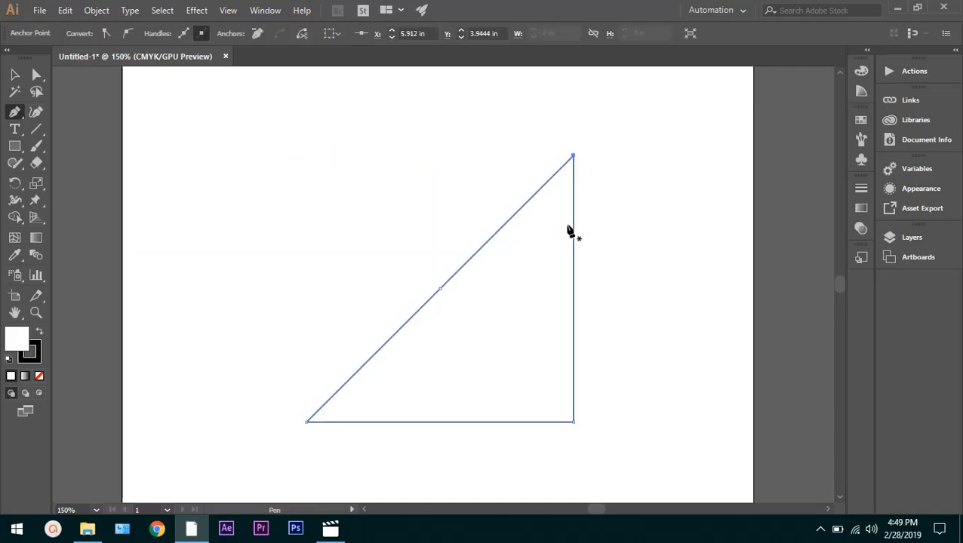
pyautogui.hotkey('ctrl', 'z')
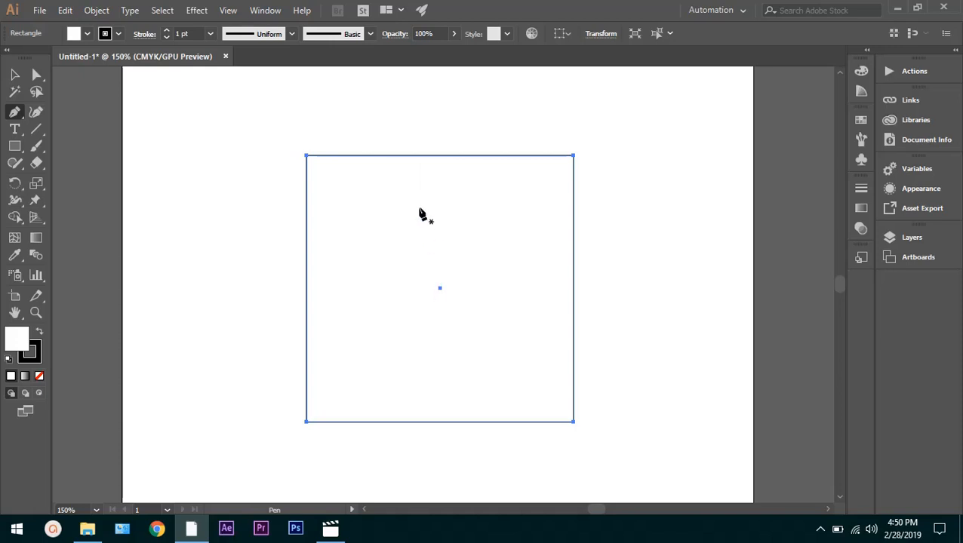
# Select the square and add an anchor point at the middle of its top edge with the Pen tool, aligned to the square's center
pyautogui.click(200, 10)
pyautogui.moveTo(228, 10)
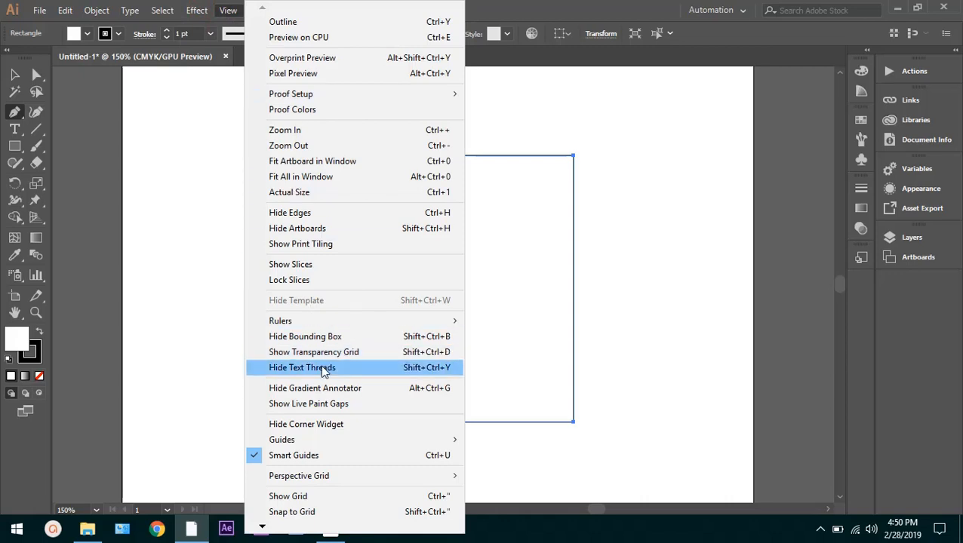
pyautogui.click(99, 292)
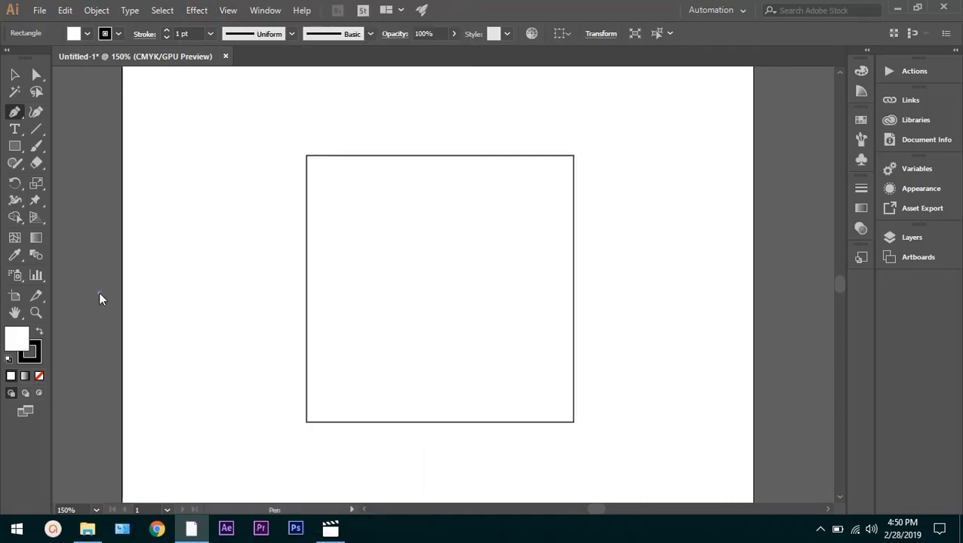
pyautogui.click(99, 292)
pyautogui.keyDown('ctrl'); pyautogui.click(408, 303); pyautogui.keyUp('ctrl')
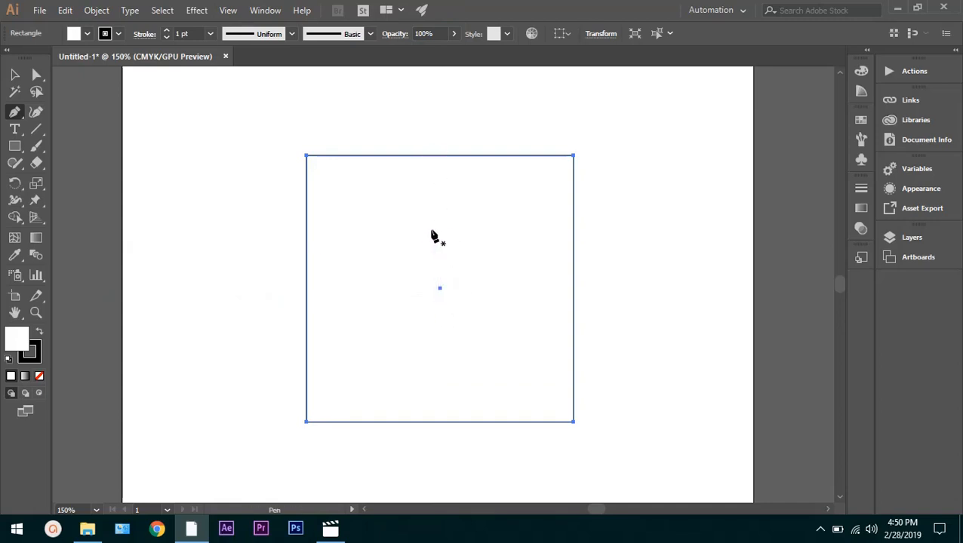
pyautogui.click(440, 157)
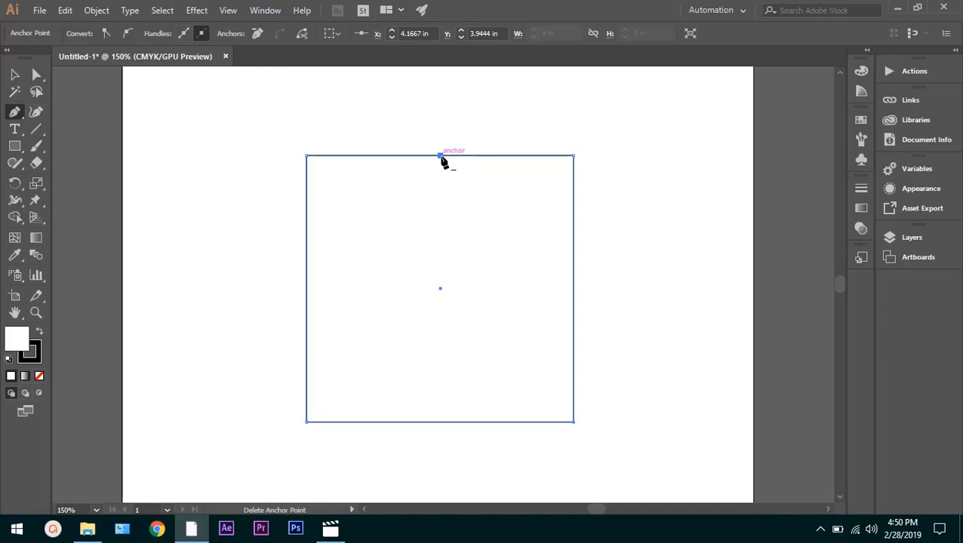
# Move the top edge's middle anchor point straight up to about Y 3.06 in with the Direct Selection tool, forming a house-like peak
pyautogui.click(34, 78)
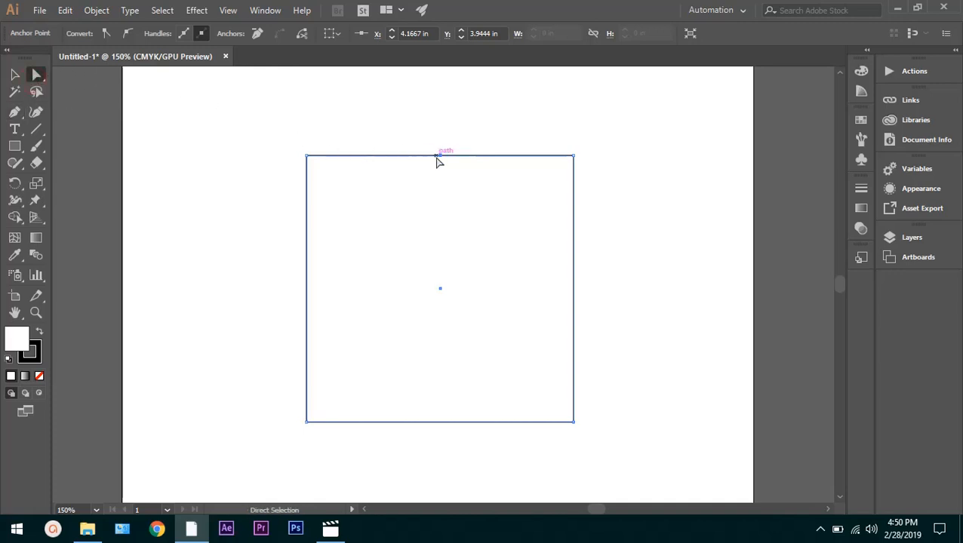
pyautogui.moveTo(439, 156); pyautogui.dragTo(441, 88)
pyautogui.click(613, 180)
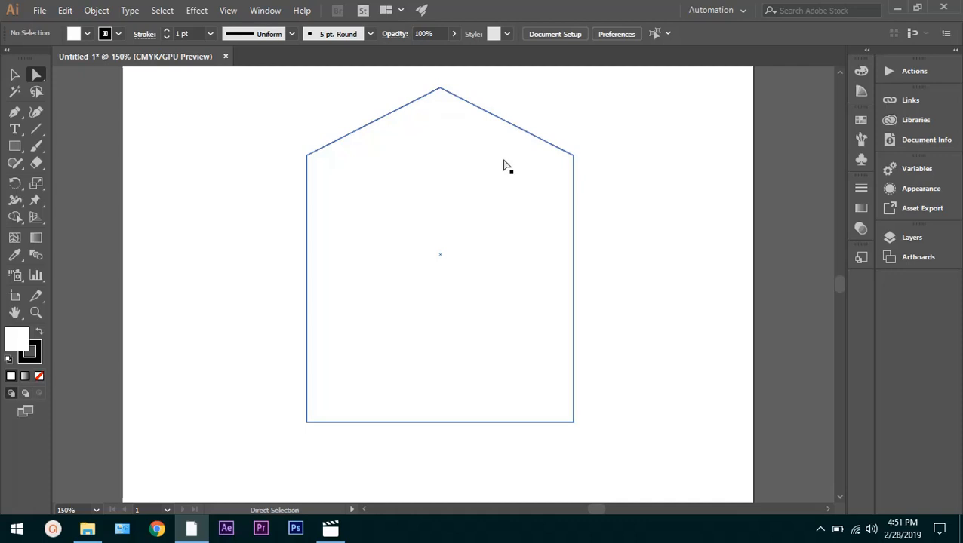
# Convert the peak into a smooth point with the Anchor Point tool, pulling out moderate horizontal handles to form a rounded arch
pyautogui.moveTo(440, 88); pyautogui.dragTo(442, 88)
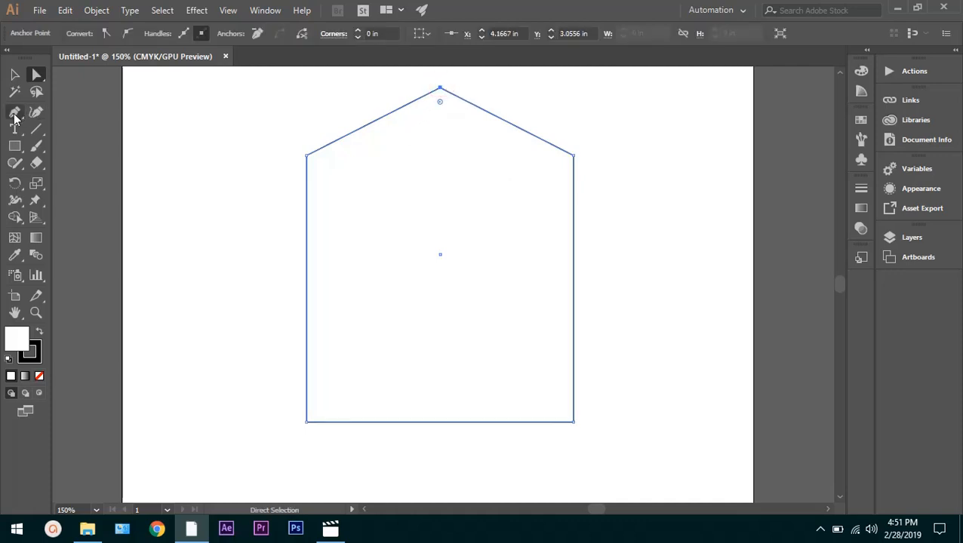
pyautogui.click(14, 117)
pyautogui.click(14, 114)
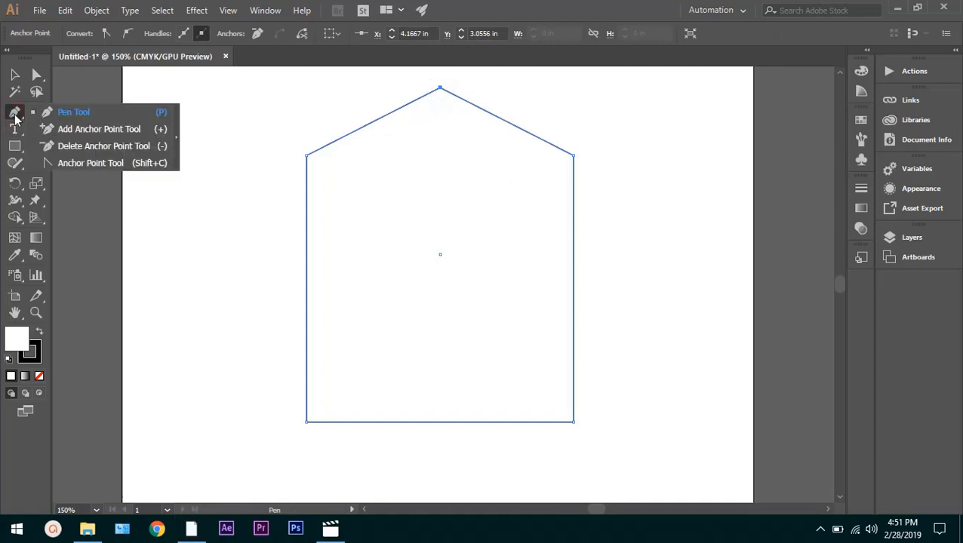
pyautogui.click(57, 164)
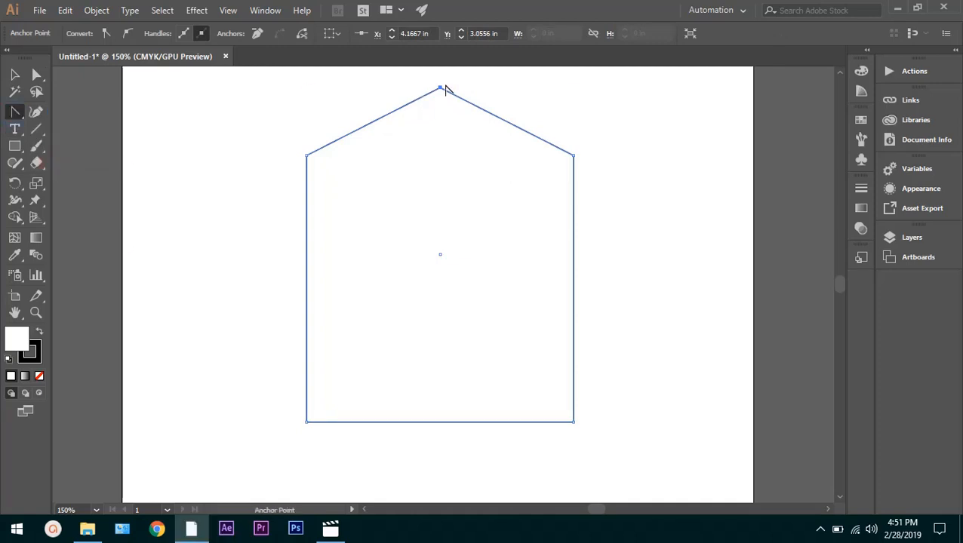
pyautogui.moveTo(440, 89); pyautogui.dragTo(593, 89)
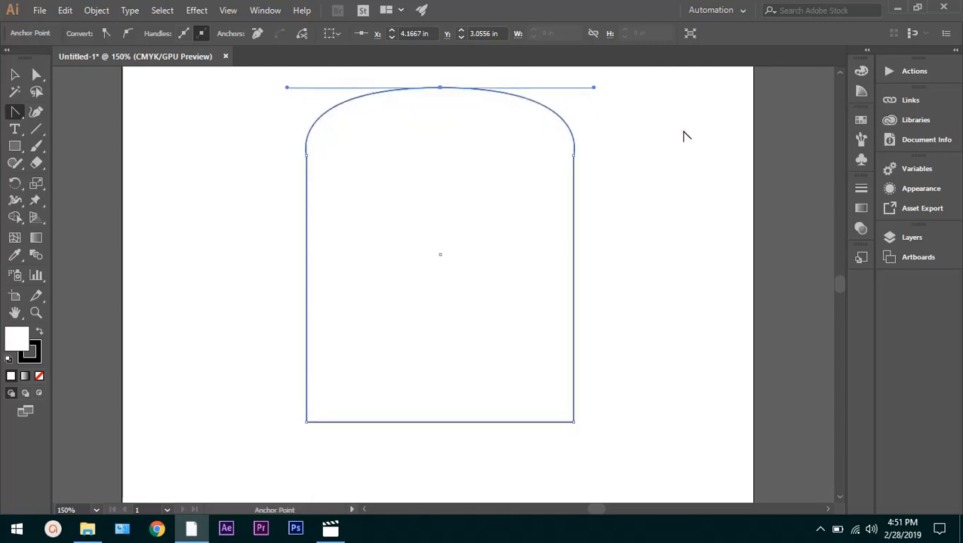
pyautogui.hotkey('ctrl', 'z')
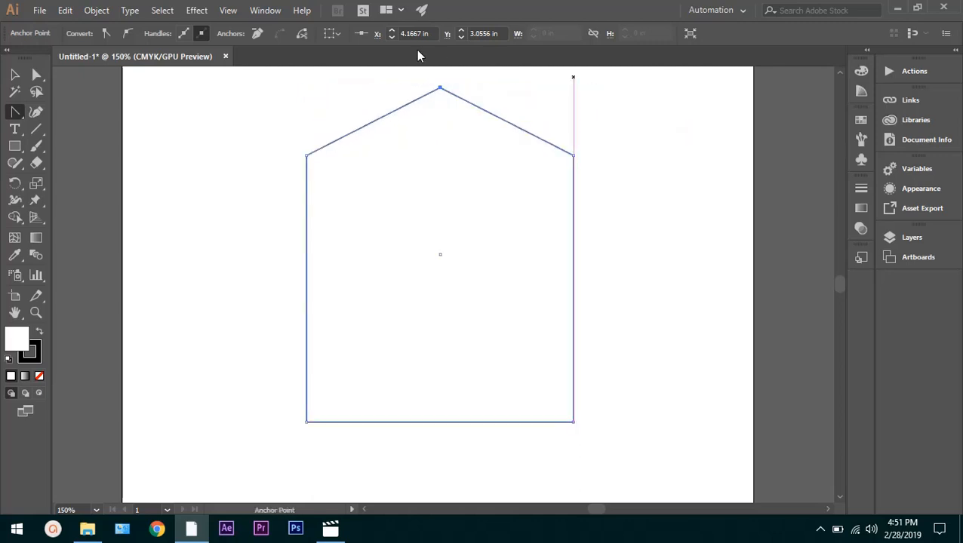
pyautogui.moveTo(440, 89); pyautogui.dragTo(533, 89)
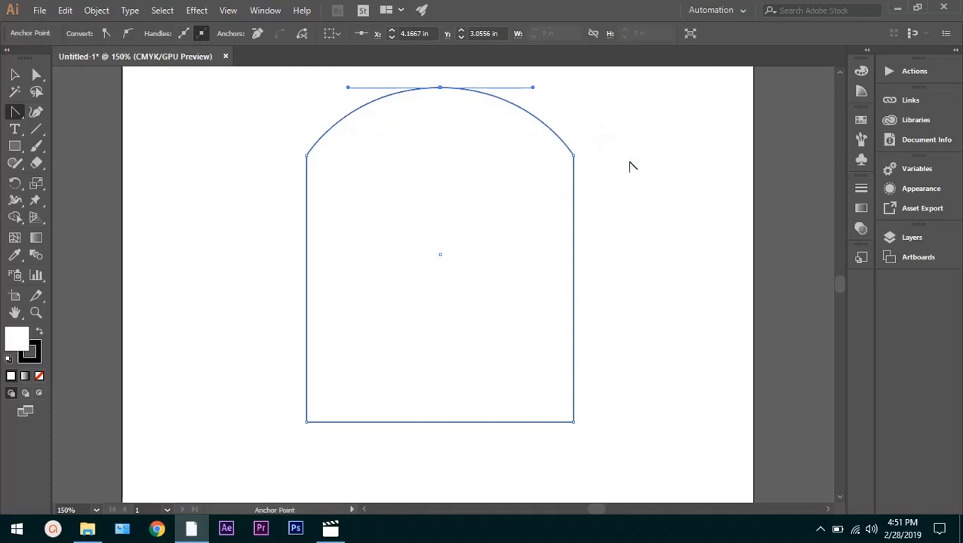
pyautogui.click(705, 253)
# Delete the arched shape and all its remaining segments with the Direct Selection tool
pyautogui.click(36, 74)
pyautogui.click(177, 182)
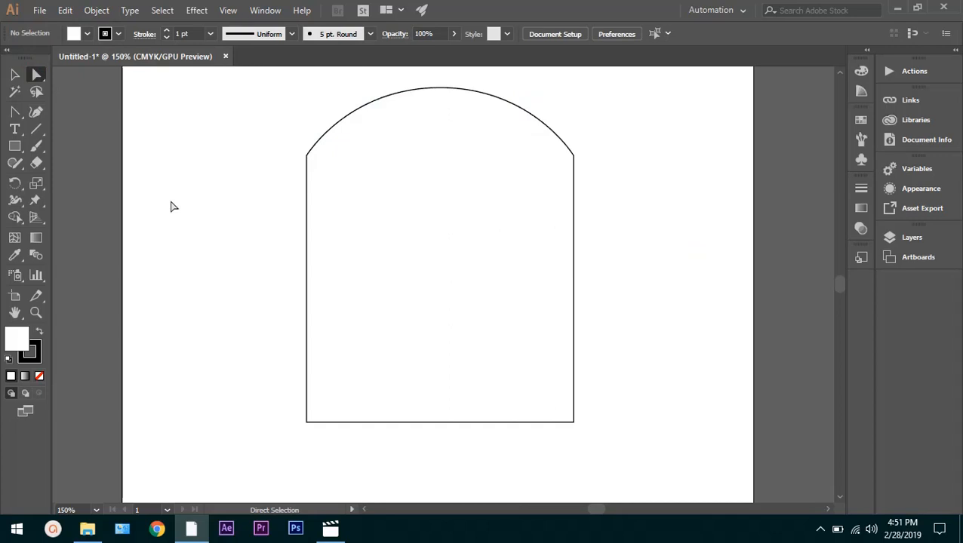
pyautogui.press('v')
pyautogui.hotkey('ctrl', 'z')
pyautogui.press('a')
pyautogui.hotkey('ctrl', 'z')
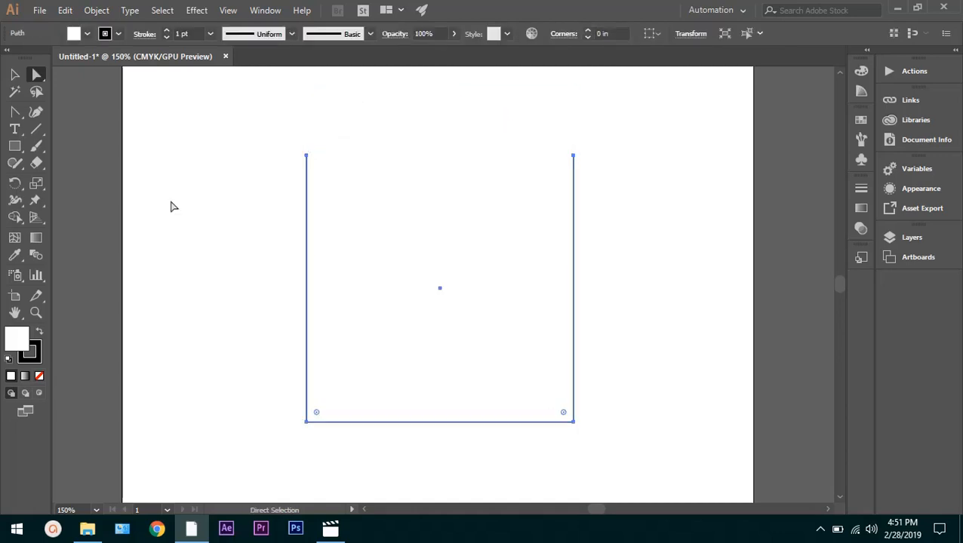
pyautogui.click(204, 134)
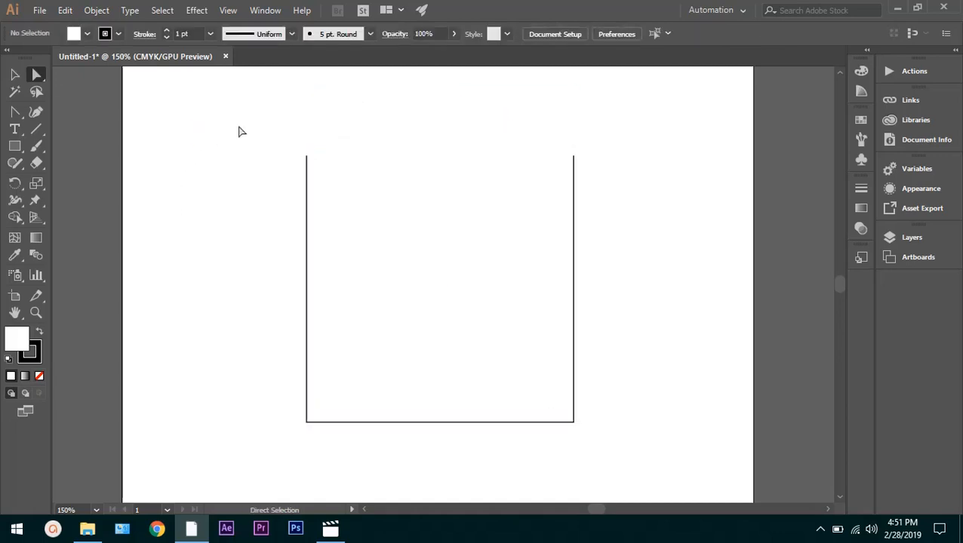
pyautogui.moveTo(239, 130); pyautogui.dragTo(637, 464)
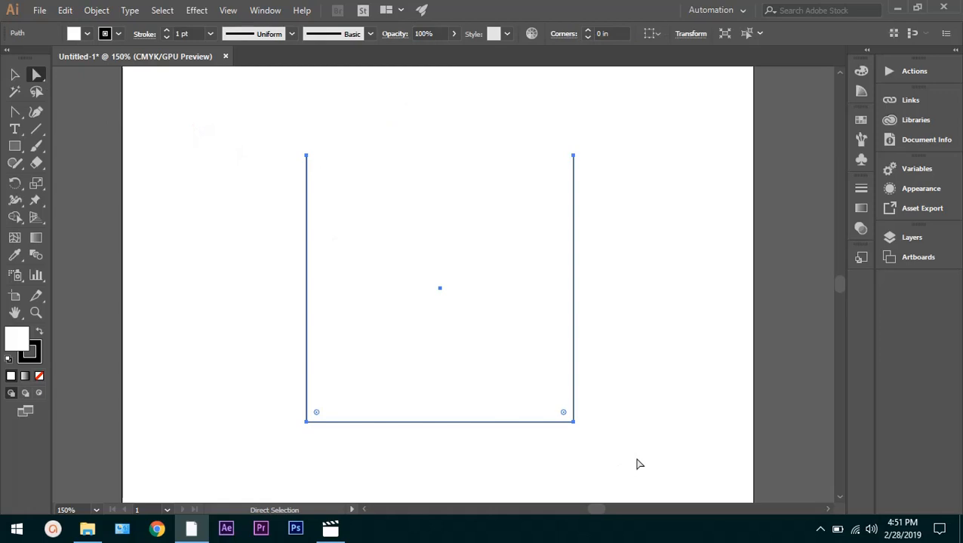
pyautogui.press('Delete')
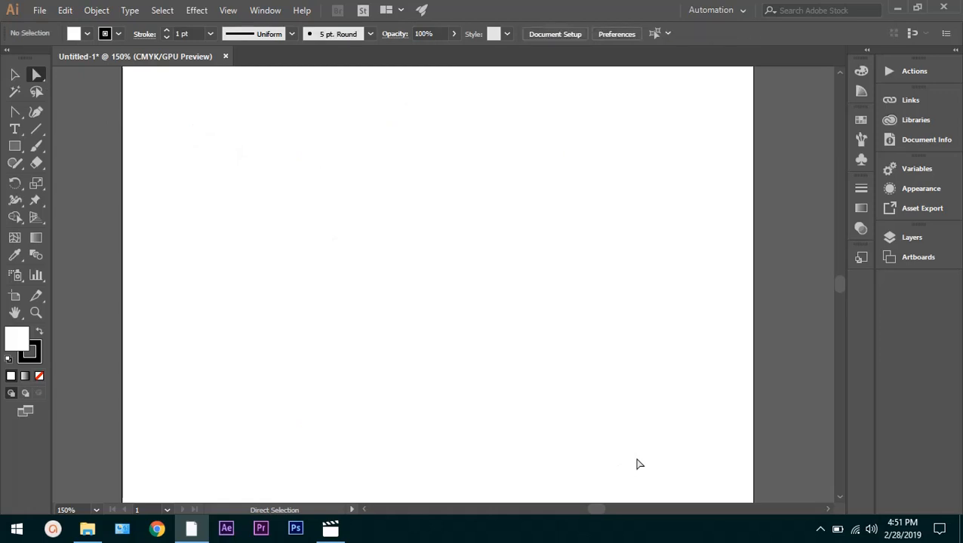
# Draw a tall ellipse about 2.16 in wide and 3.77 in high with the Ellipse tool
pyautogui.click(14, 145)
pyautogui.click(68, 179)
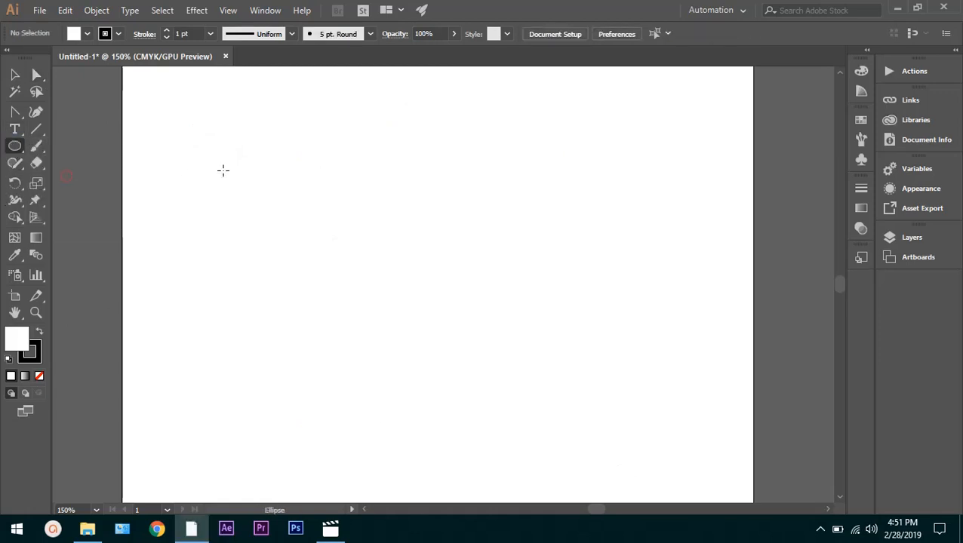
pyautogui.moveTo(317, 120); pyautogui.dragTo(526, 345)
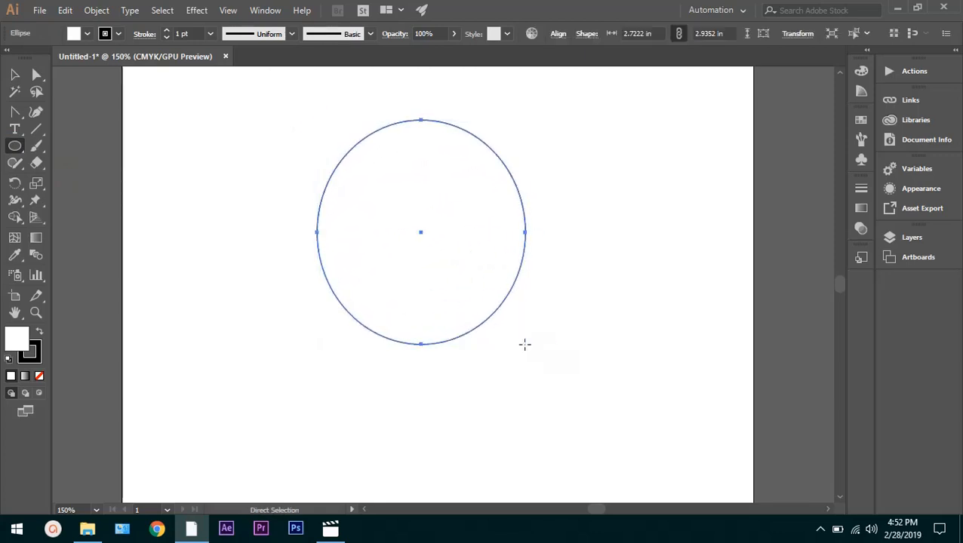
pyautogui.hotkey('ctrl', 'z')
pyautogui.moveTo(316, 105); pyautogui.dragTo(481, 392)
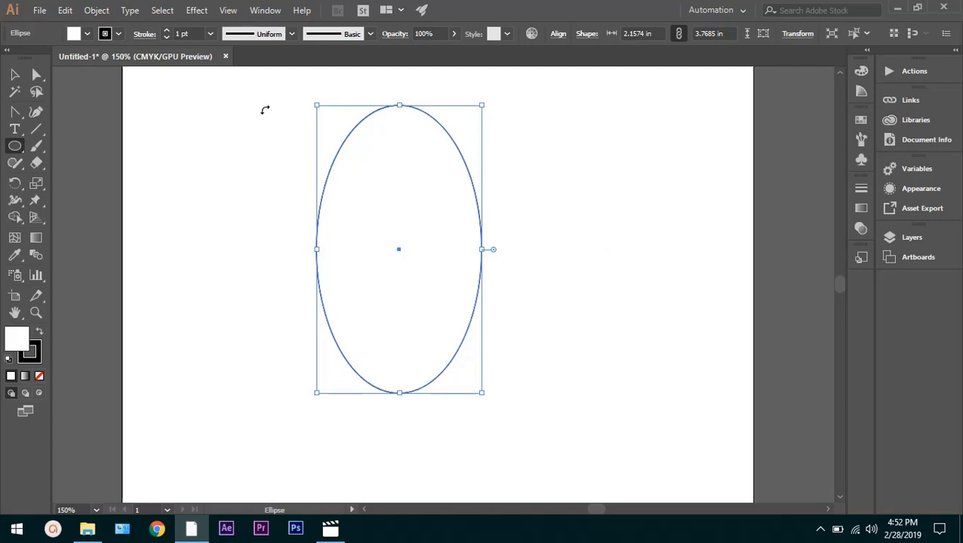
# Try to convert the anchor point on the ellipse's right side into a corner with the Anchor Point tool
pyautogui.click(12, 79)
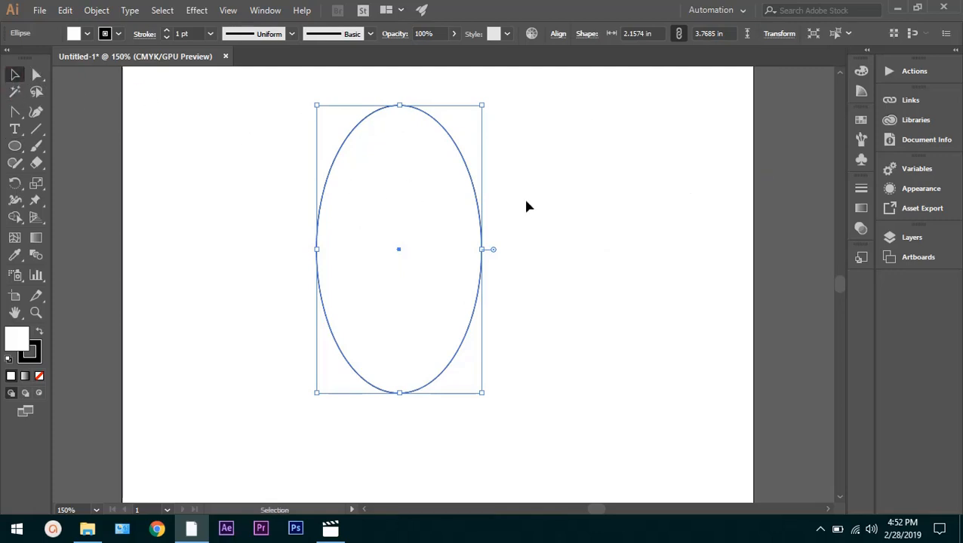
pyautogui.click(572, 250)
pyautogui.moveTo(548, 227); pyautogui.dragTo(240, 257)
pyautogui.click(16, 111)
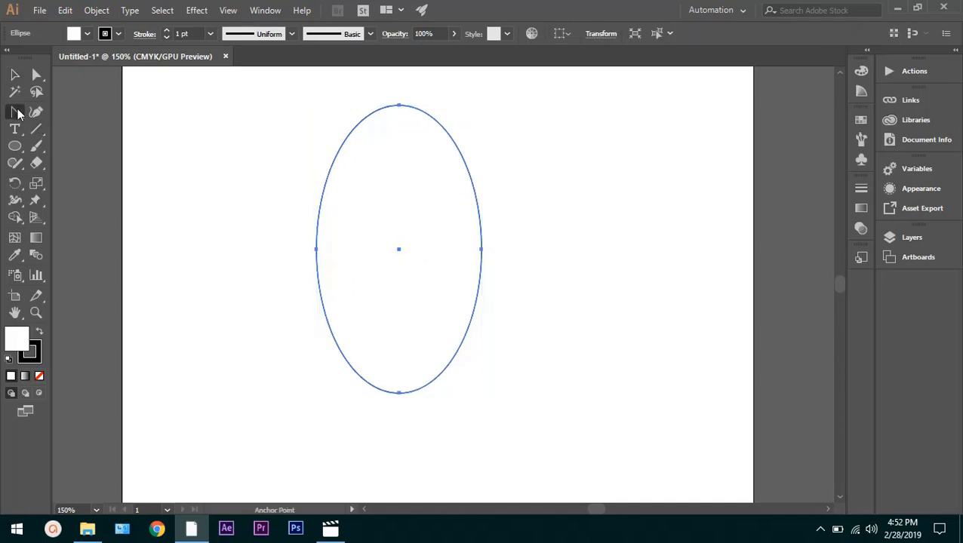
pyautogui.click(480, 249)
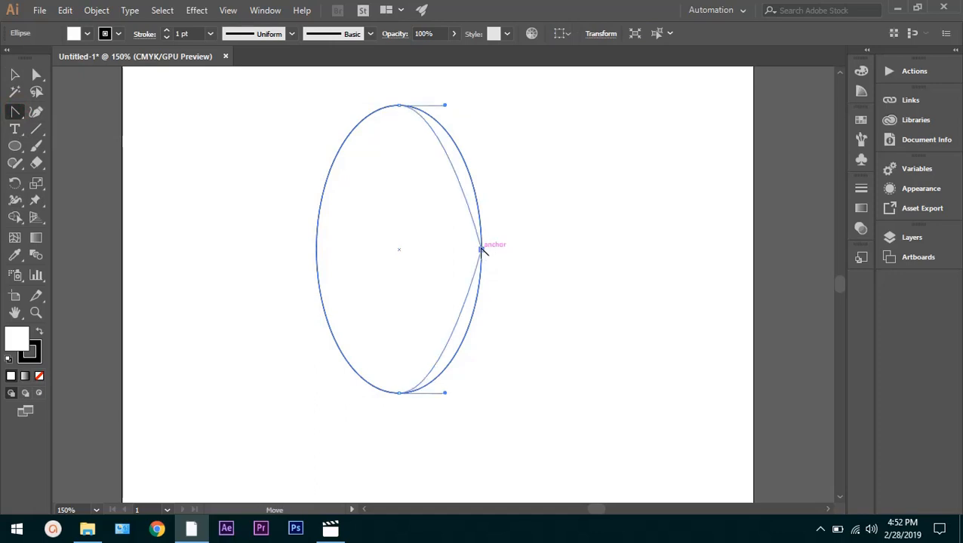
pyautogui.hotkey('ctrl', 'z')
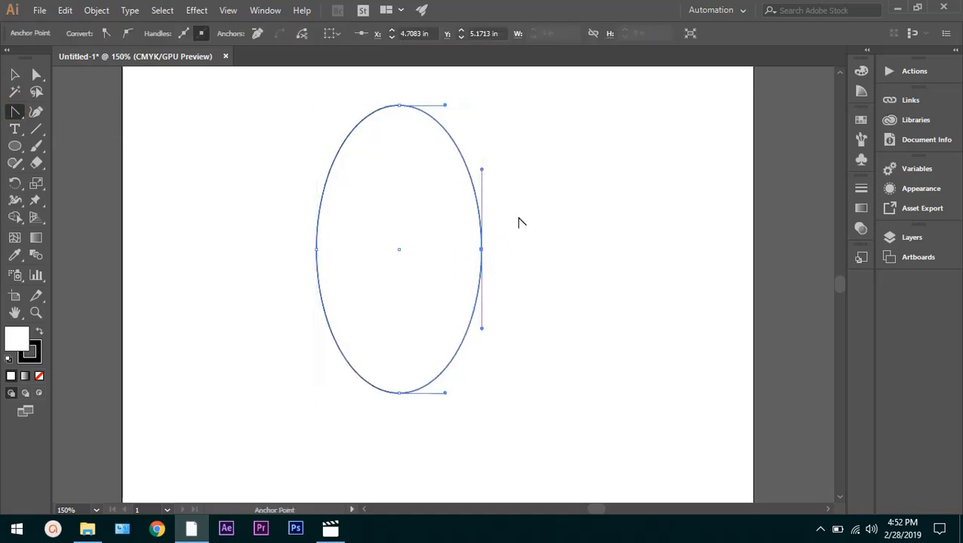
# Try lowering the ellipse's left and right anchor points together with the Direct Selection tool, and undo the move
pyautogui.click(36, 74)
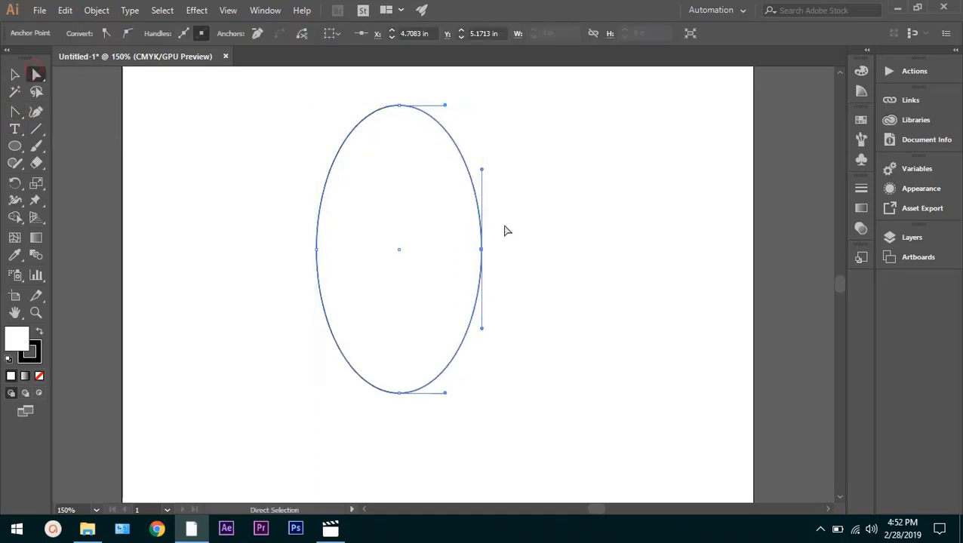
pyautogui.moveTo(538, 222); pyautogui.dragTo(251, 258)
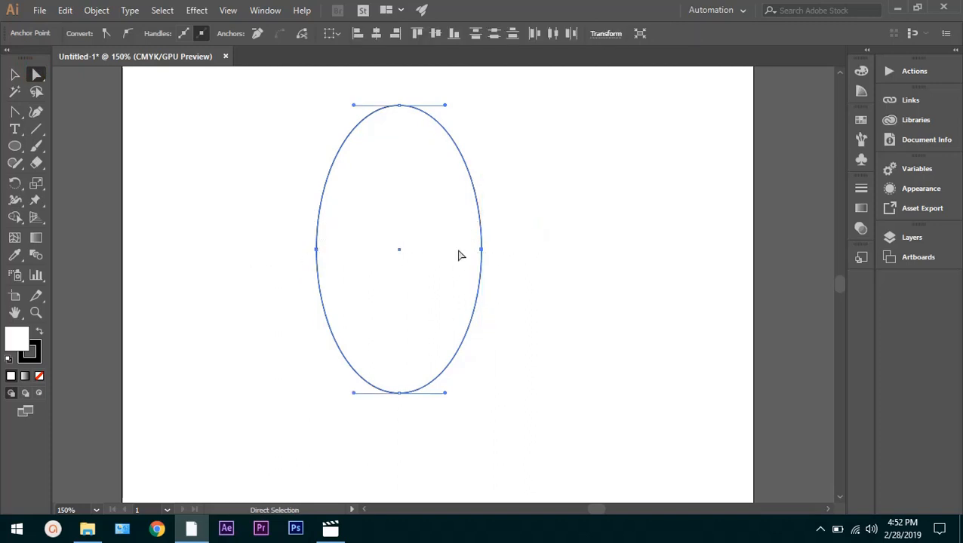
pyautogui.moveTo(537, 231); pyautogui.dragTo(285, 268)
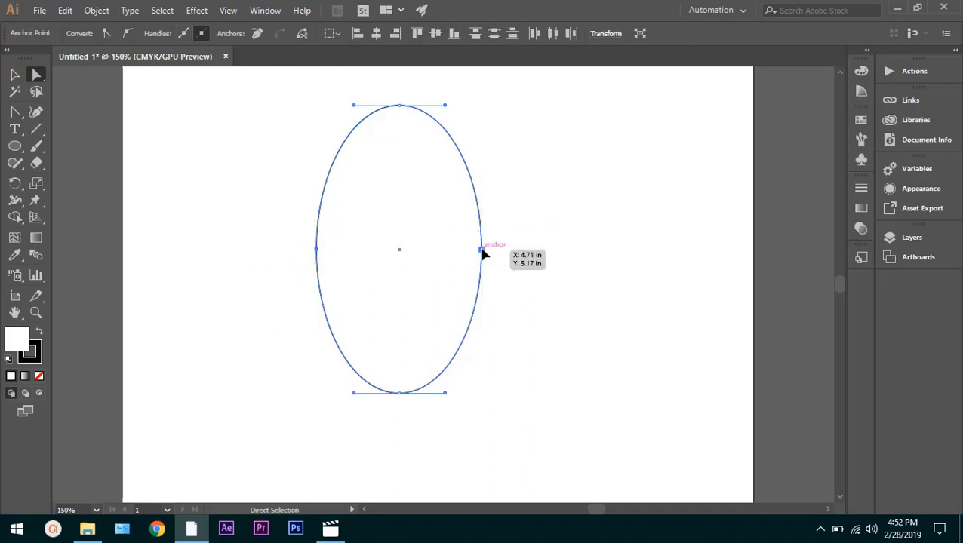
pyautogui.moveTo(483, 255); pyautogui.dragTo(502, 298)
pyautogui.click(559, 294)
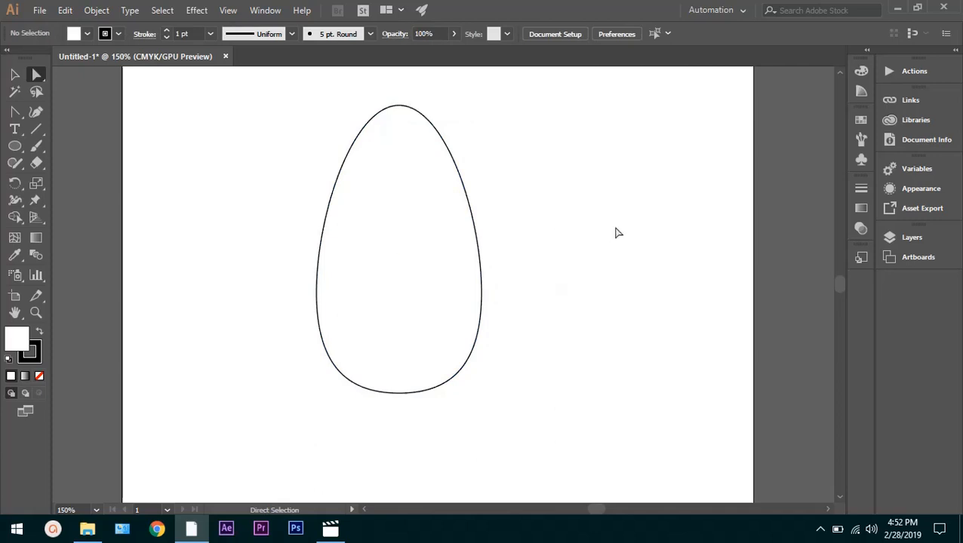
pyautogui.hotkey('ctrl', 'z')
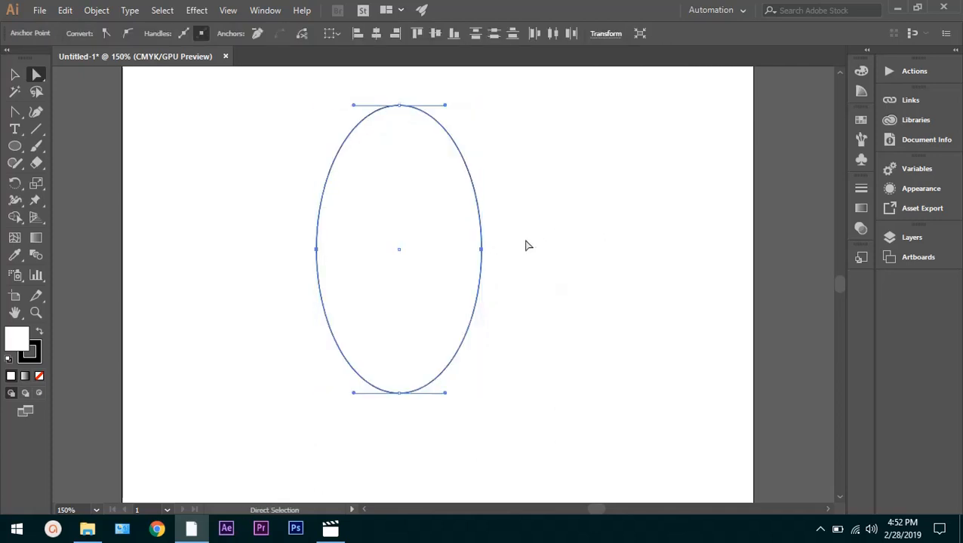
# Move the ellipse's two side anchor points down and slightly to the right, forming an egg shape
pyautogui.moveTo(525, 240); pyautogui.dragTo(233, 294)
pyautogui.moveTo(483, 266); pyautogui.dragTo(486, 295)
pyautogui.click(531, 282)
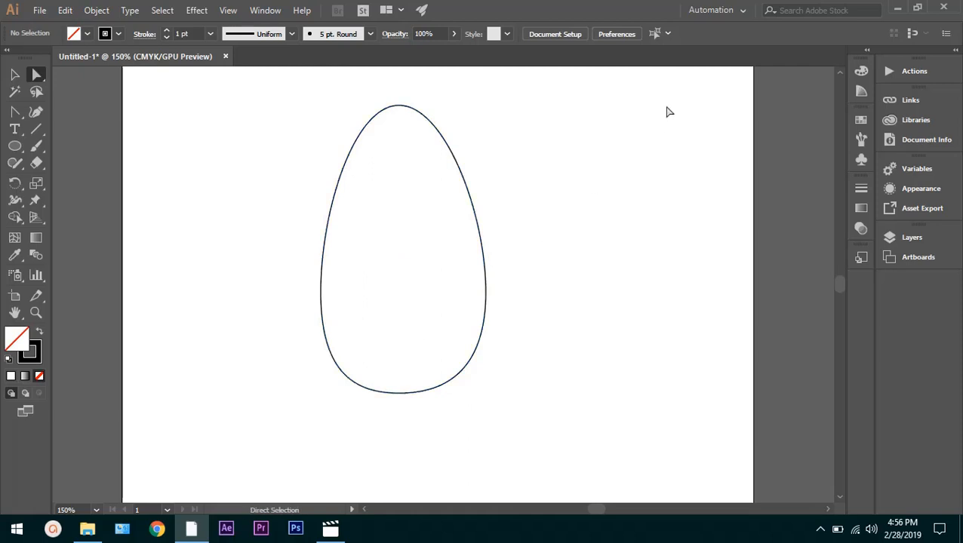
# Select the whole egg-shaped path and delete it
pyautogui.moveTo(662, 105); pyautogui.dragTo(255, 402)
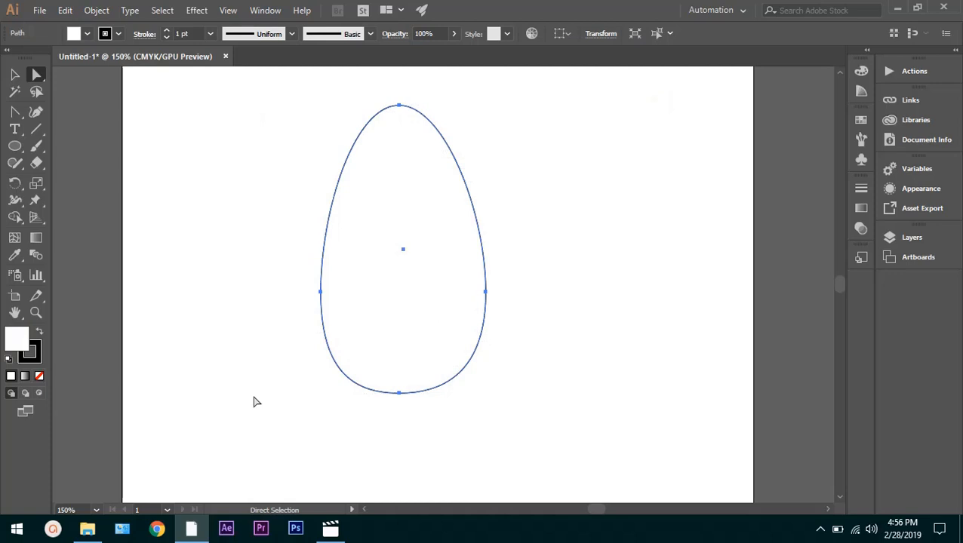
pyautogui.press('Delete')
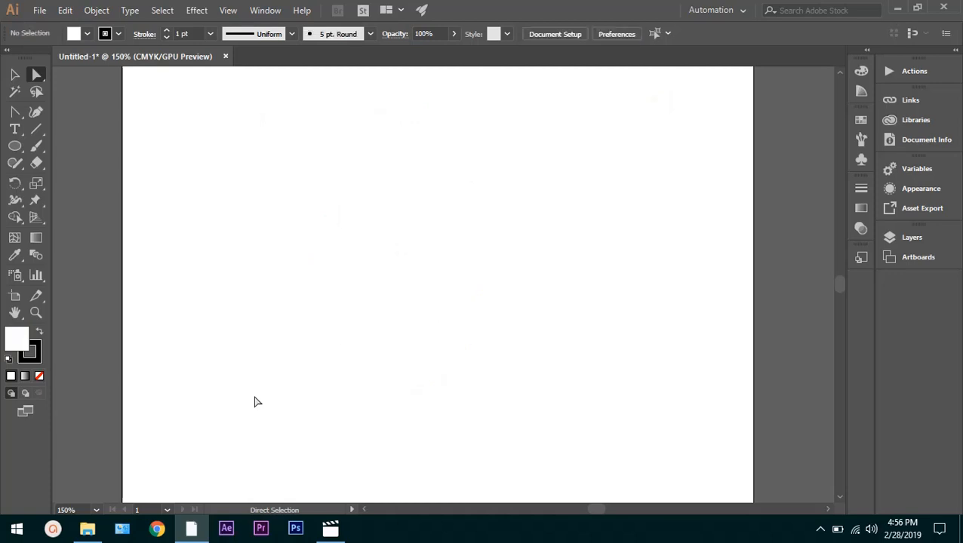
# Set the fill to None and draw a narrow ellipse about 0.77 in wide and 1.68 in high
pyautogui.click(38, 376)
pyautogui.click(14, 148)
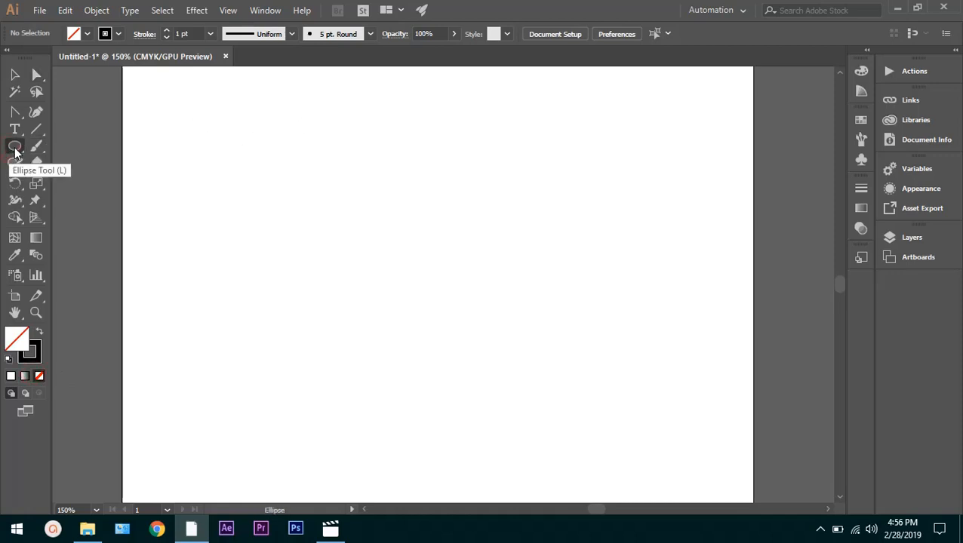
pyautogui.moveTo(426, 153); pyautogui.dragTo(485, 281)
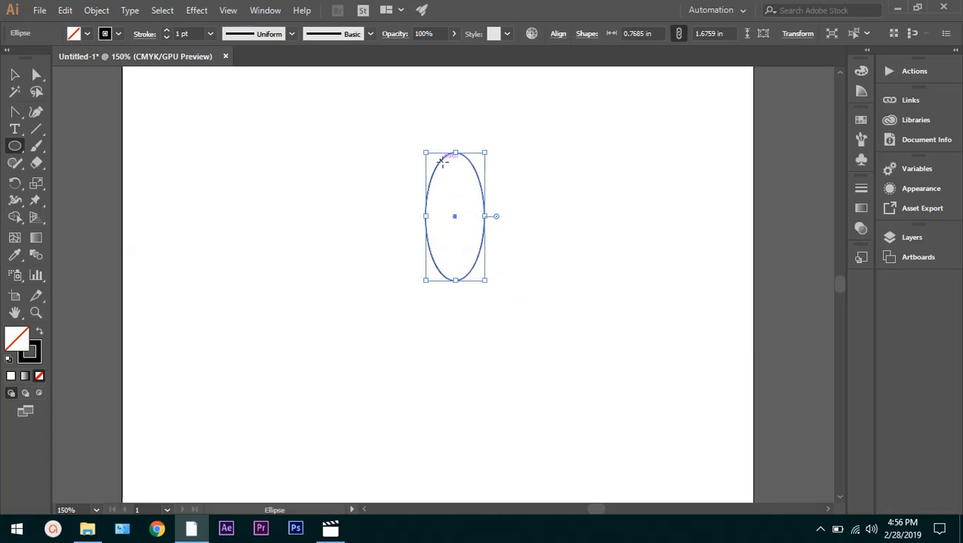
# Convert the ellipse's top and bottom anchor points into corners with the Anchor Point tool, forming a pointed leaf shape
pyautogui.click(24, 111)
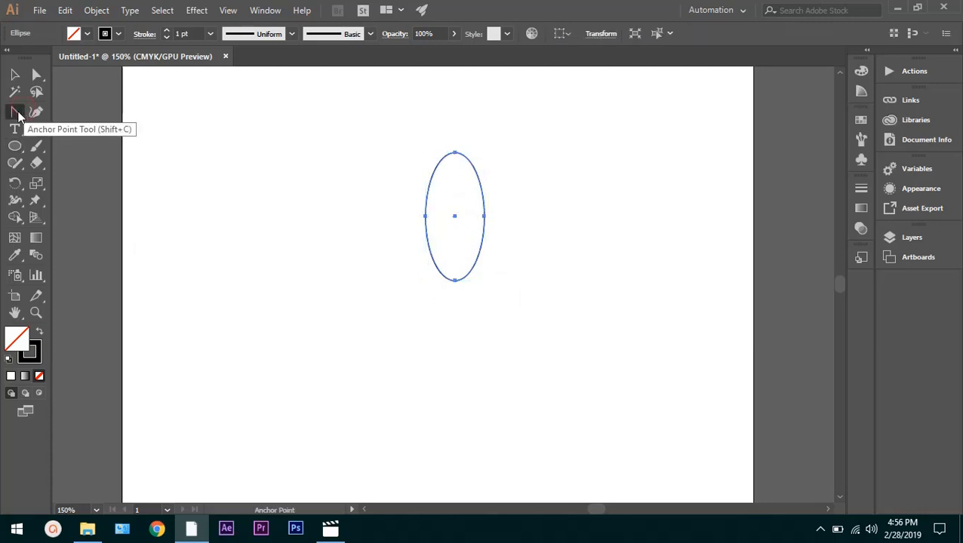
pyautogui.click(18, 113)
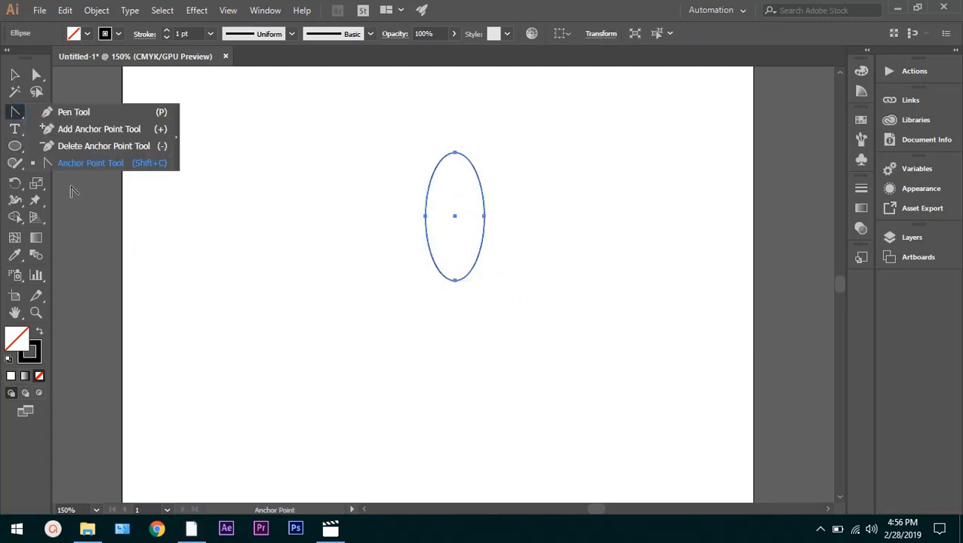
pyautogui.click(90, 166)
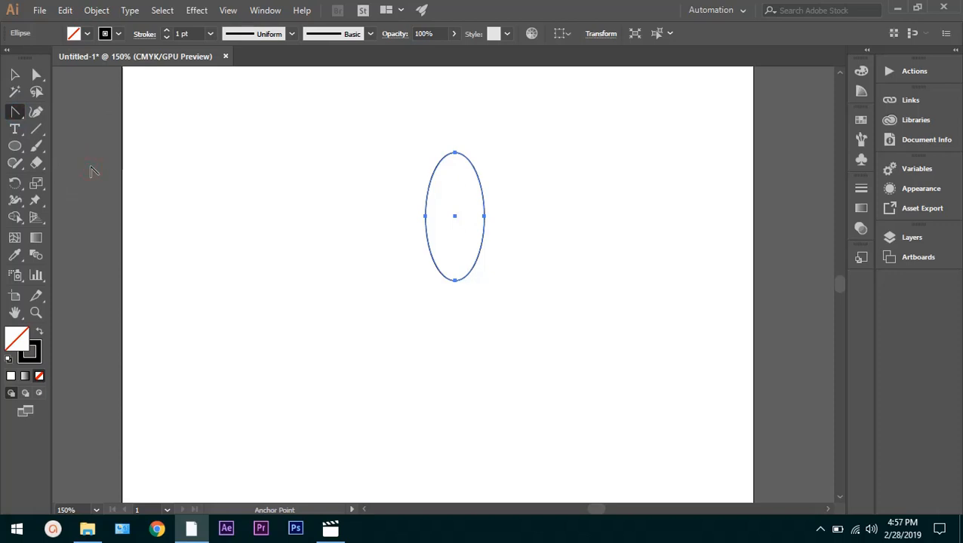
pyautogui.click(454, 153)
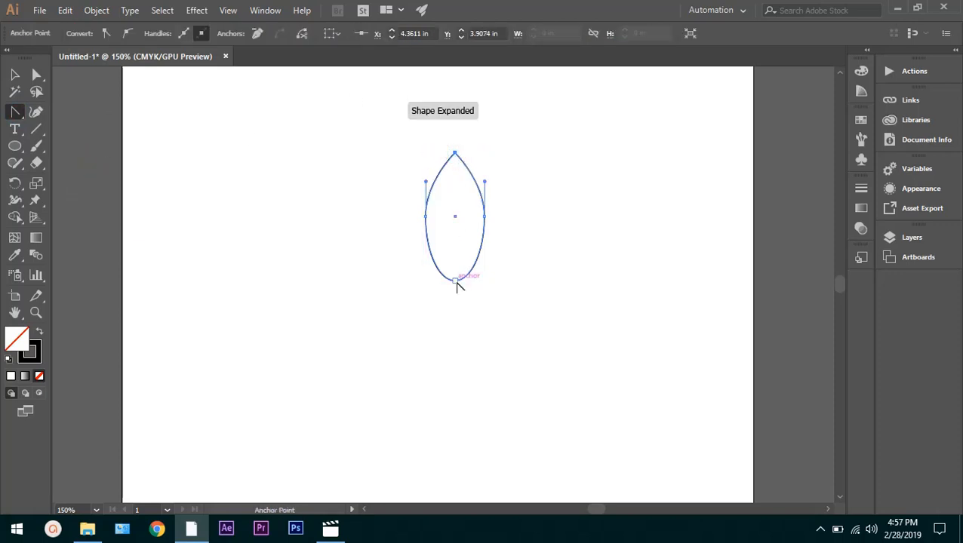
pyautogui.click(455, 281)
pyautogui.click(542, 245)
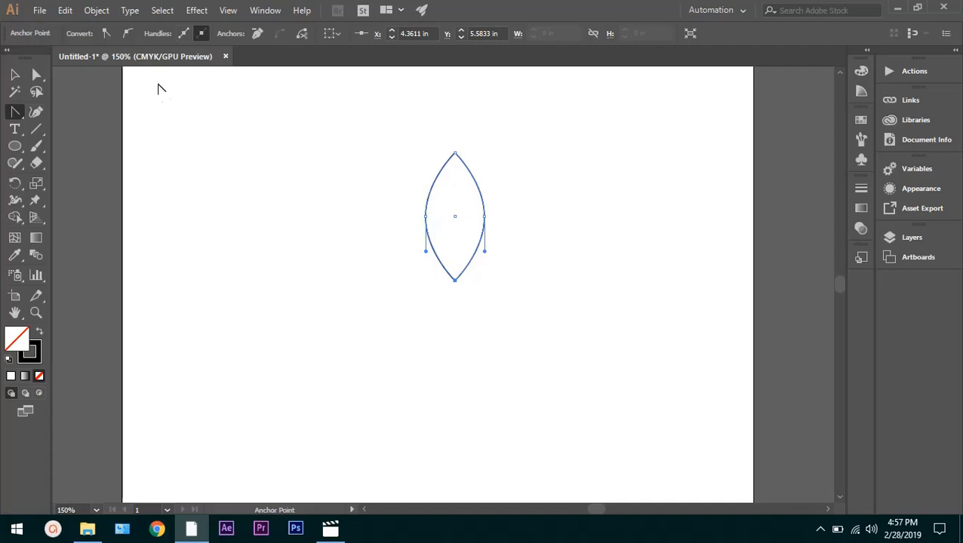
pyautogui.press('a')
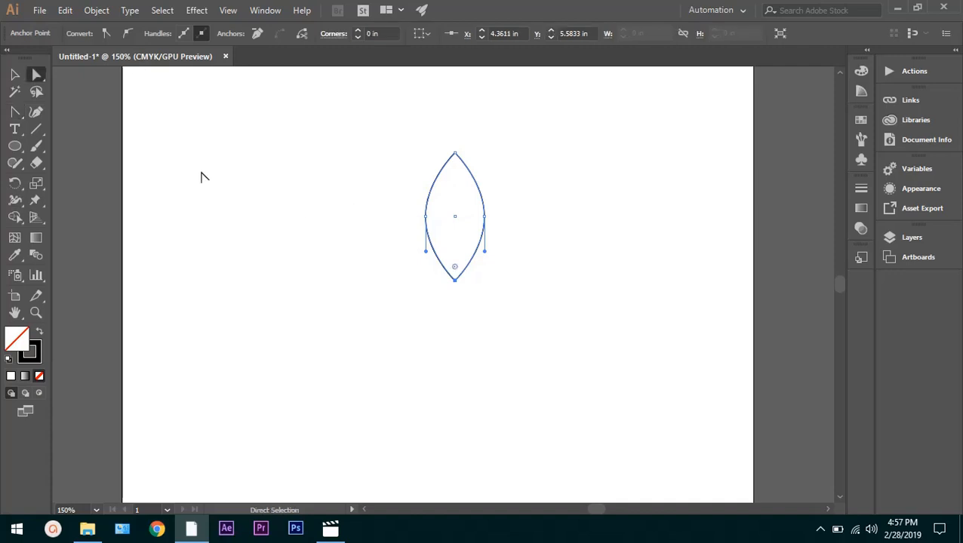
pyautogui.click(358, 212)
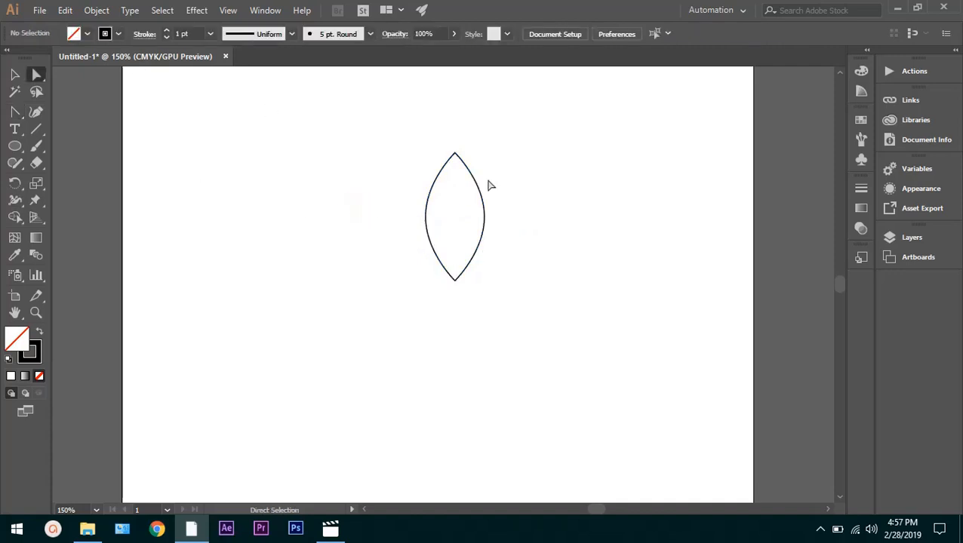
# Draw a small ellipse about 0.34 in wide and 0.58 in high, below and to the left of the leaf shape
pyautogui.scroll(5, 480, 186)
pyautogui.scroll(-3, 458, 246)
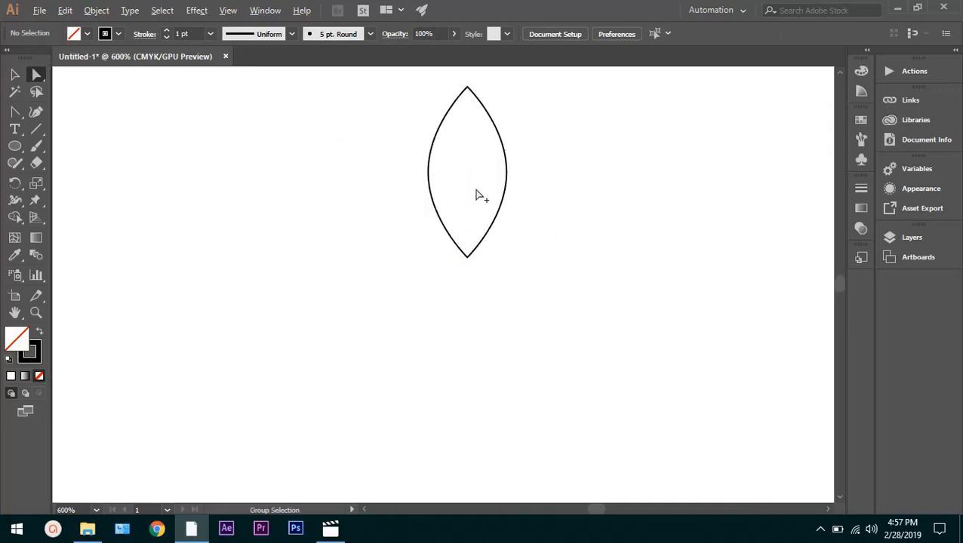
pyautogui.scroll(3, 477, 196)
pyautogui.scroll(-2, 477, 195)
pyautogui.scroll(3, 478, 173)
pyautogui.scroll(8, 477, 166)
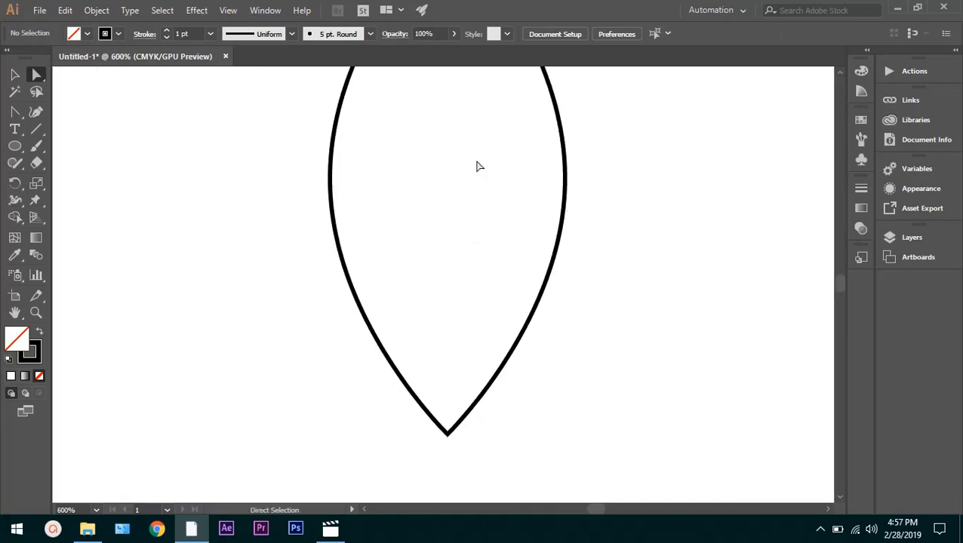
pyautogui.scroll(-2, 475, 166)
pyautogui.scroll(-4, 476, 167)
pyautogui.scroll(4, 477, 166)
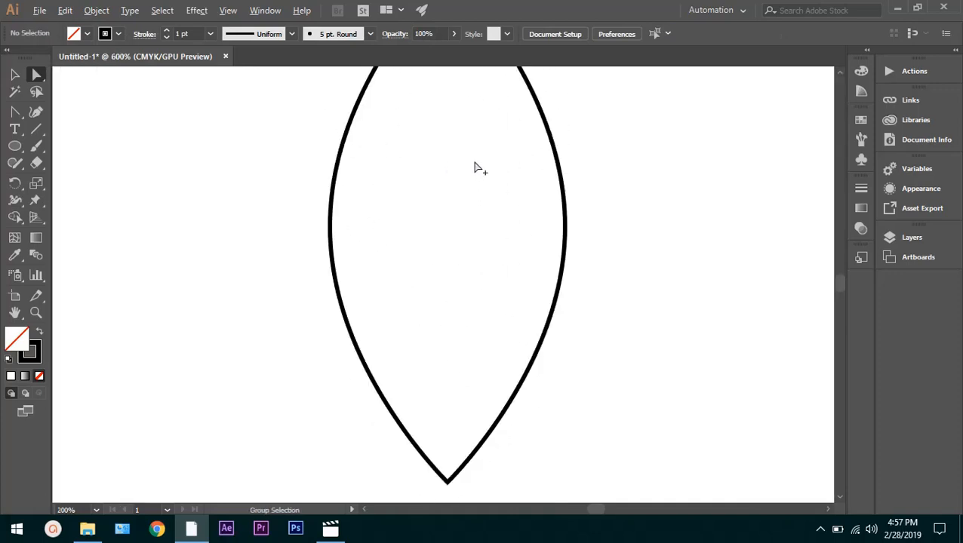
pyautogui.scroll(-1, 475, 167)
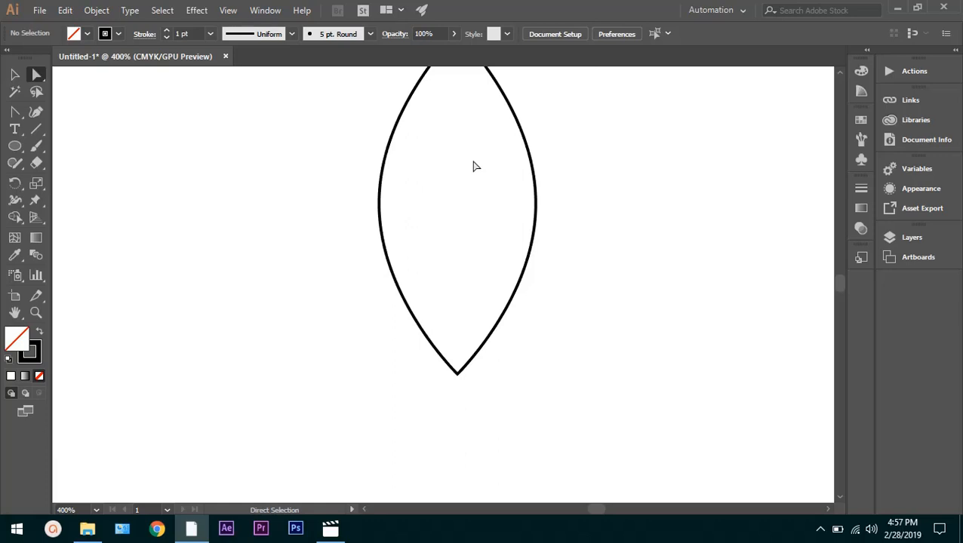
pyautogui.scroll(-1, 423, 172)
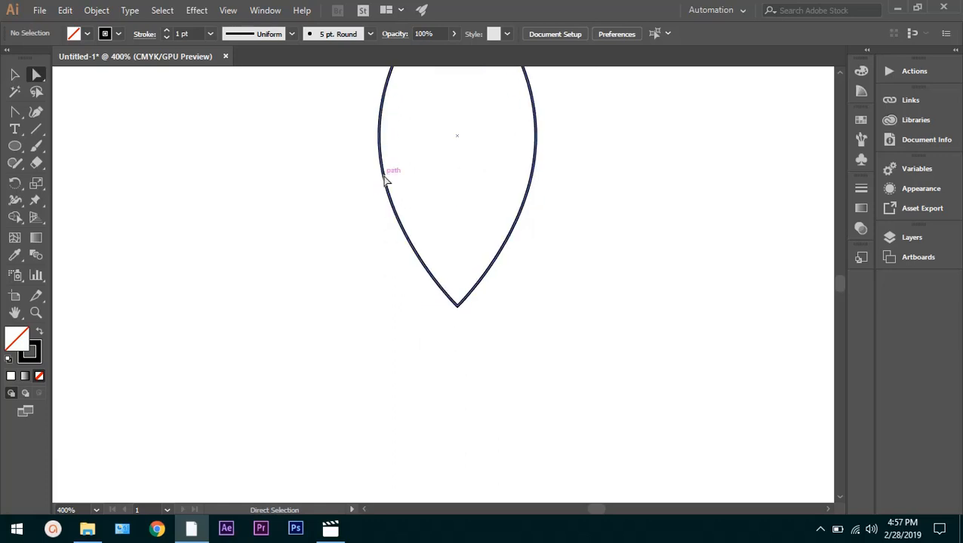
pyautogui.scroll(-1, 143, 208)
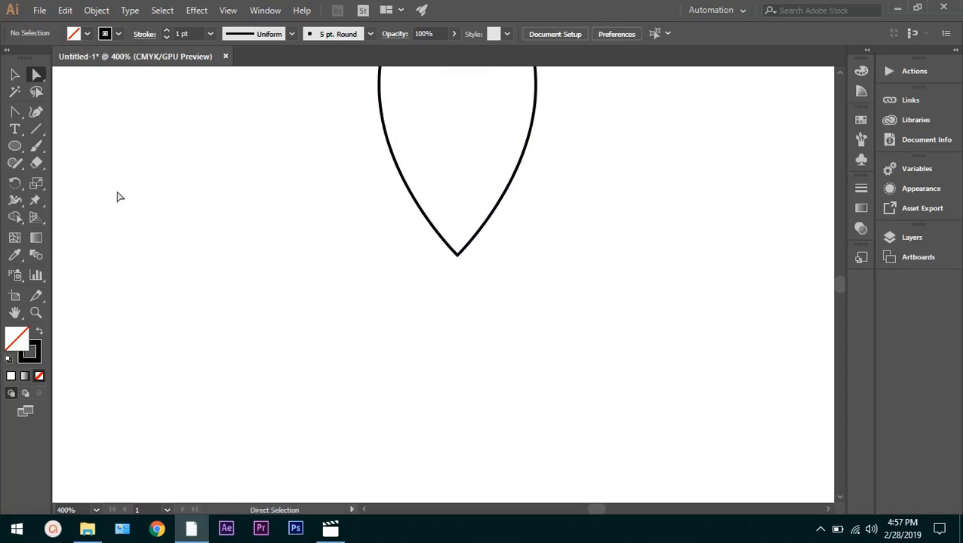
pyautogui.click(14, 146)
pyautogui.moveTo(212, 201); pyautogui.dragTo(283, 323)
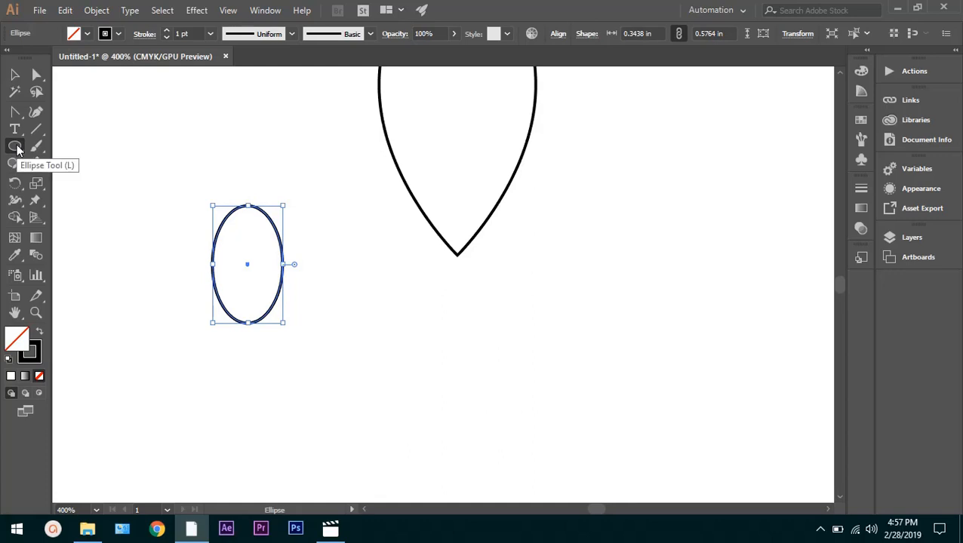
# Try drawing several practice arcs around and above the small ellipse with the Arc tool, undoing each one
pyautogui.click(37, 129)
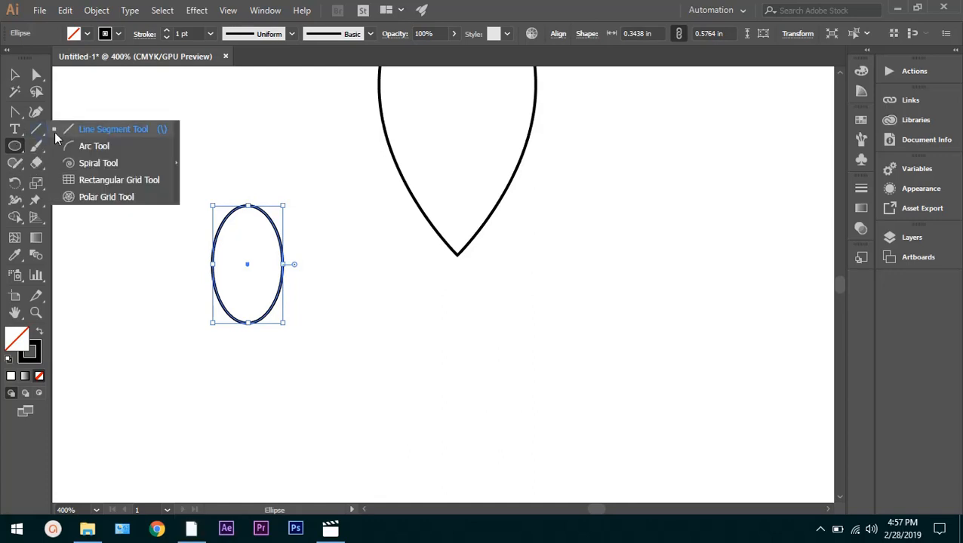
pyautogui.click(78, 153)
pyautogui.scroll(3, 242, 255)
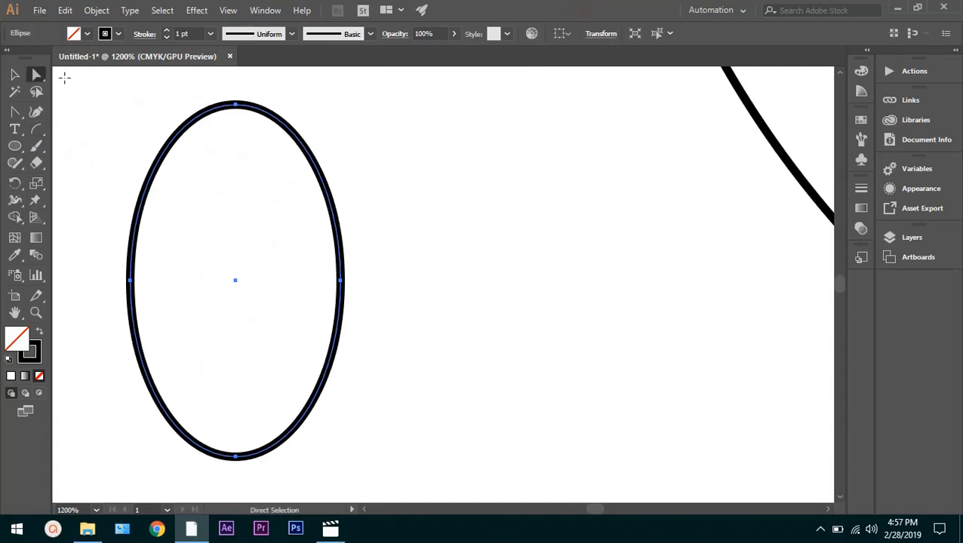
pyautogui.moveTo(221, 146)
pyautogui.mouseDown()
pyautogui.moveTo(276, 71)
pyautogui.moveTo(269, 190)
pyautogui.moveTo(306, 243)
pyautogui.moveTo(301, 276)
pyautogui.mouseUp()
pyautogui.hotkey('ctrl', 'z')
pyautogui.moveTo(293, 227)
pyautogui.mouseDown()
pyautogui.moveTo(363, 148)
pyautogui.moveTo(402, 140)
pyautogui.mouseUp()
pyautogui.hotkey('ctrl', 'z')
pyautogui.moveTo(353, 240)
pyautogui.mouseDown()
pyautogui.moveTo(358, 224)
pyautogui.moveTo(520, 216)
pyautogui.moveTo(304, 167)
pyautogui.mouseUp()
pyautogui.moveTo(238, 173)
pyautogui.mouseDown()
pyautogui.moveTo(211, 177)
pyautogui.moveTo(278, 143)
pyautogui.mouseUp()
pyautogui.hotkey('ctrl', 'z')
pyautogui.hotkey('ctrl', 'z')
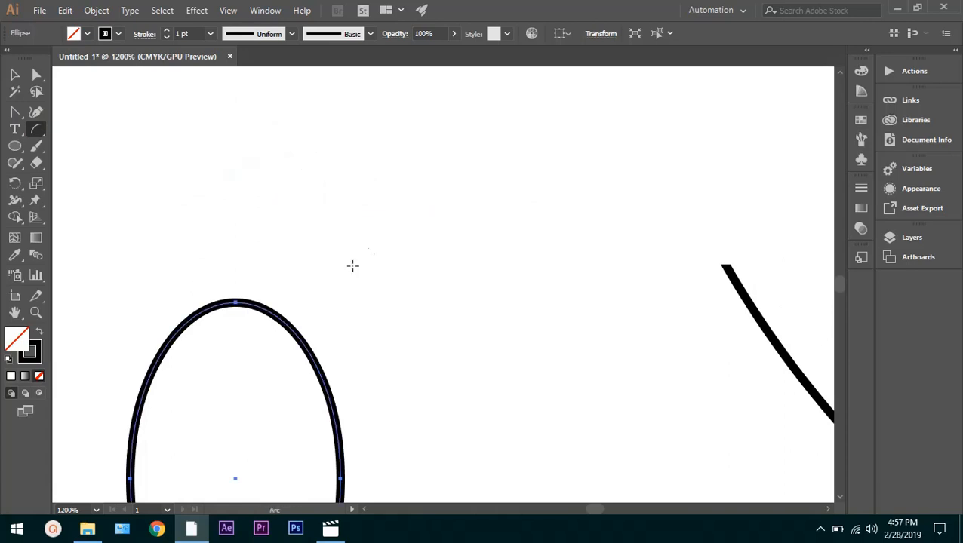
pyautogui.moveTo(378, 249); pyautogui.dragTo(434, 172)
pyautogui.hotkey('ctrl', 'z')
# Draw a short curved stem about 0.05 in wide and 0.1 in high across the top of the small ellipse with the Arc tool
pyautogui.moveTo(227, 332); pyautogui.dragTo(258, 268)
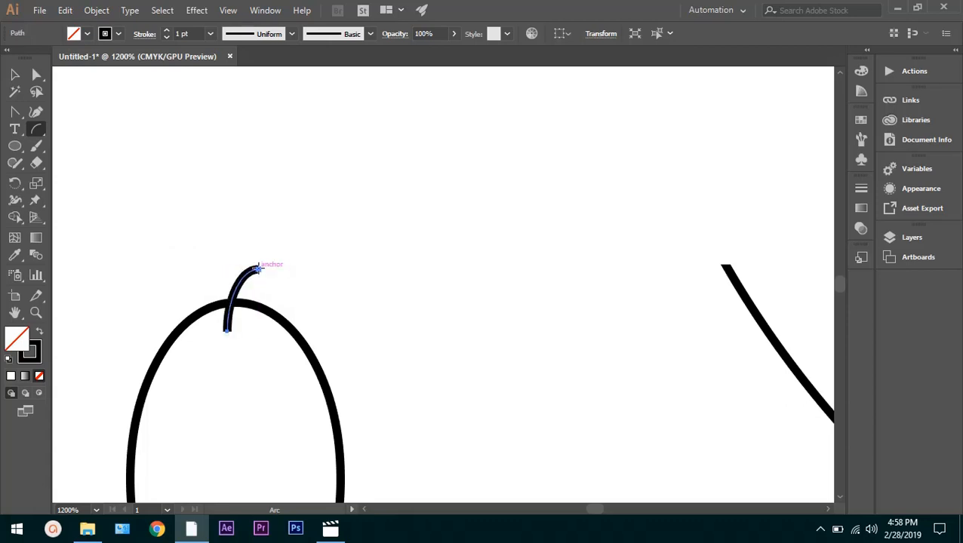
pyautogui.click(333, 275)
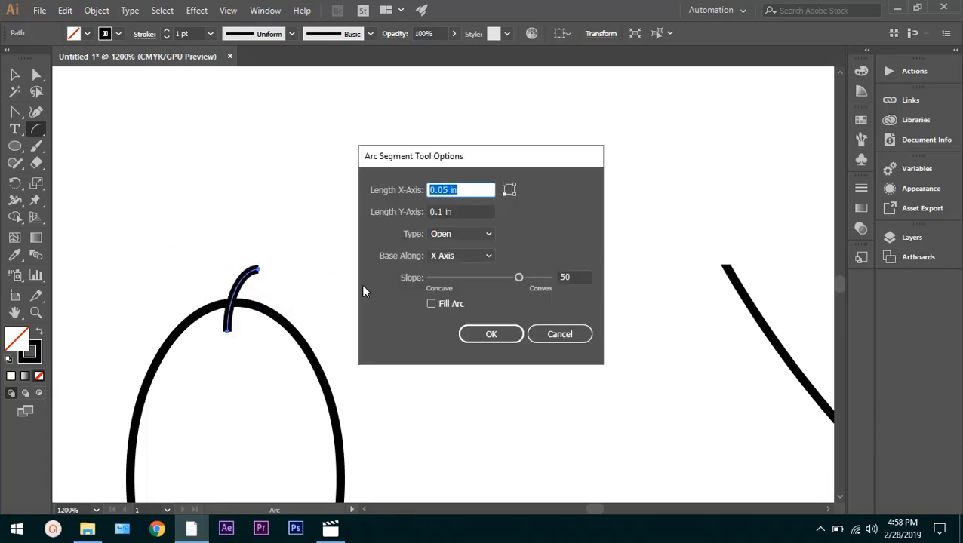
pyautogui.click(575, 334)
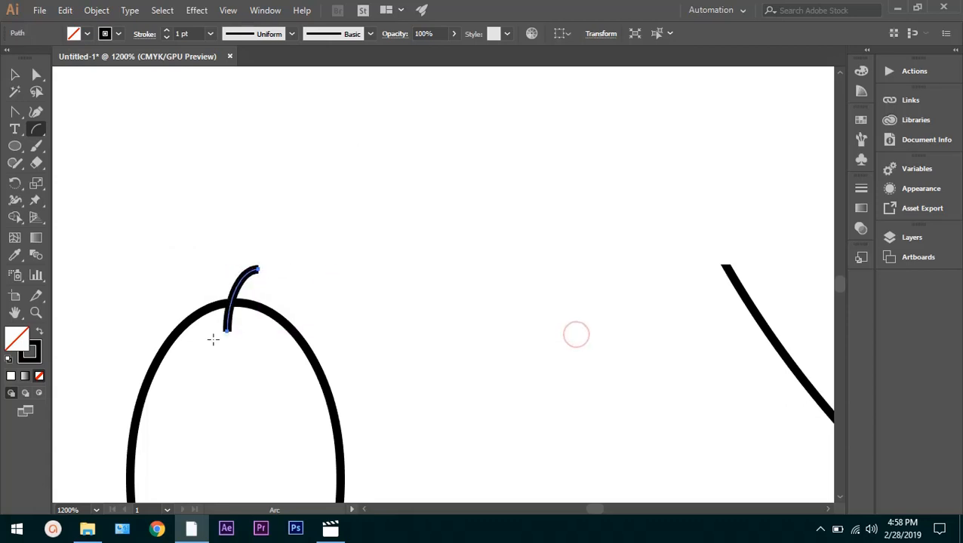
pyautogui.scroll(-5, 203, 332)
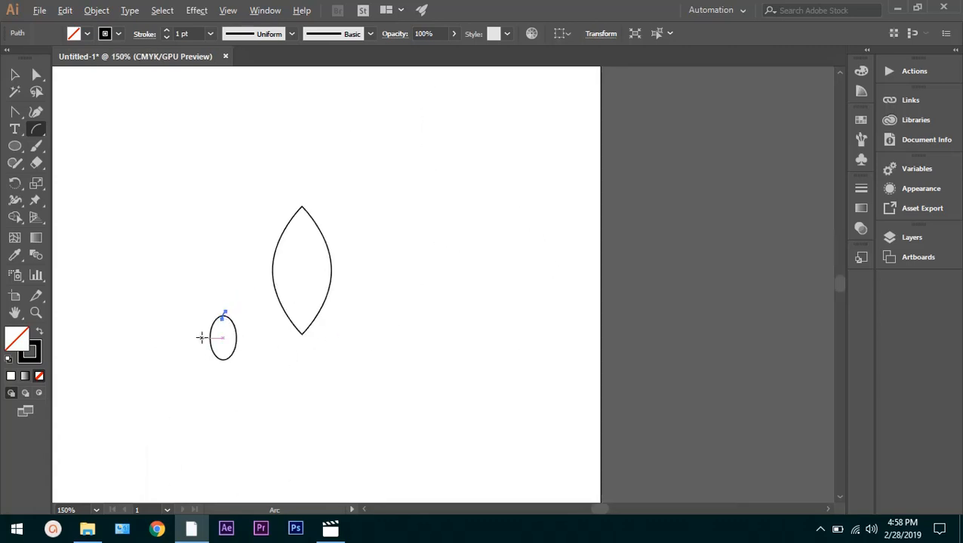
# Draw a tiny flat ellipse about 0.036 in wide and 0.015 in high at the lower end of the stem
pyautogui.scroll(5, 220, 324)
pyautogui.scroll(1, 370, 162)
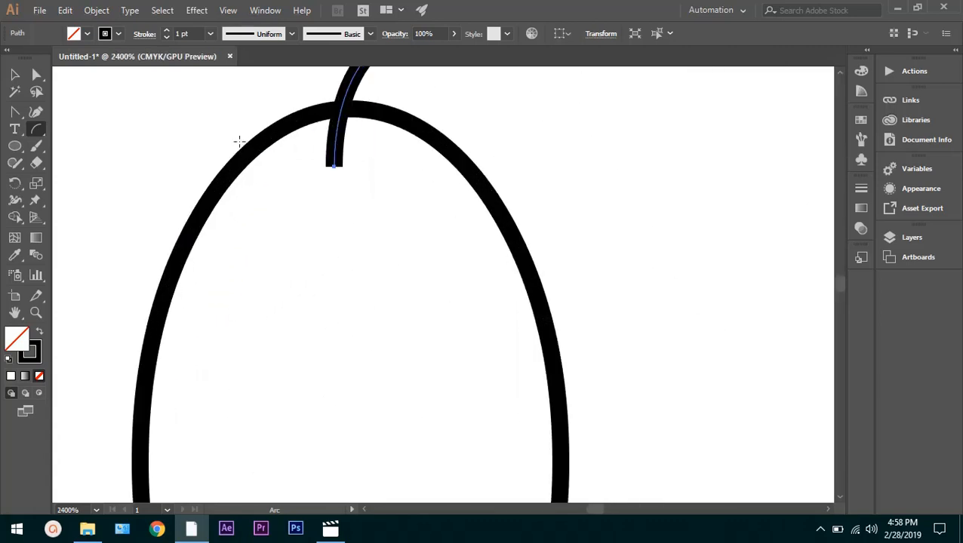
pyautogui.click(14, 146)
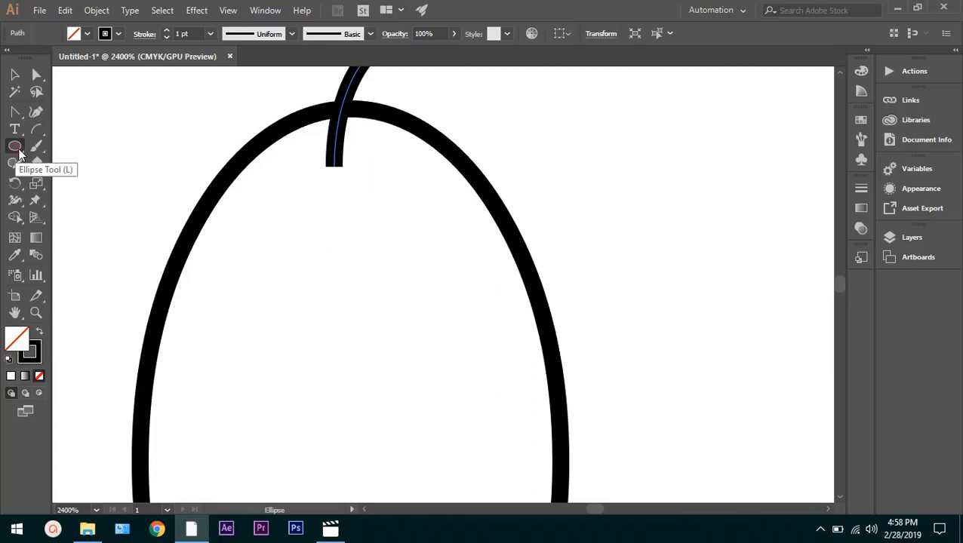
pyautogui.moveTo(314, 163); pyautogui.dragTo(359, 180)
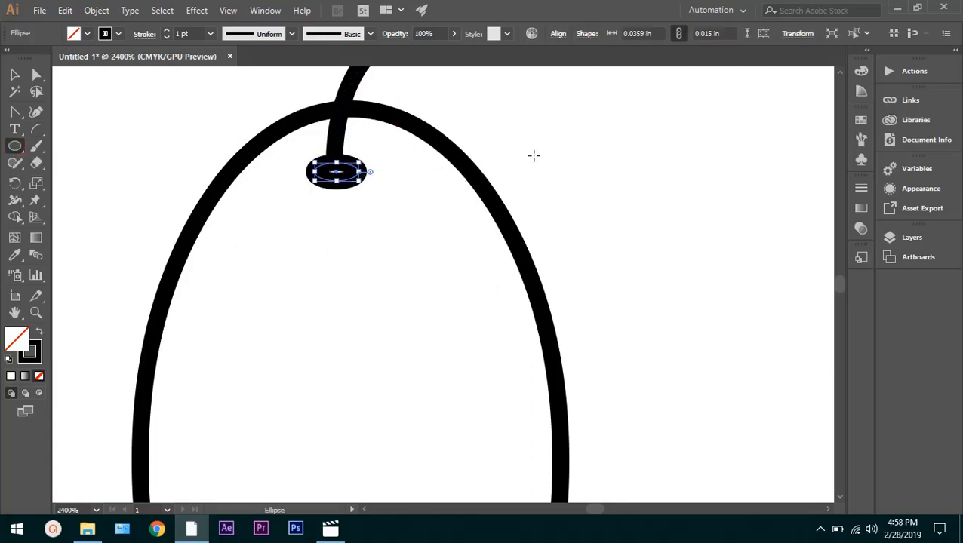
pyautogui.press('a')
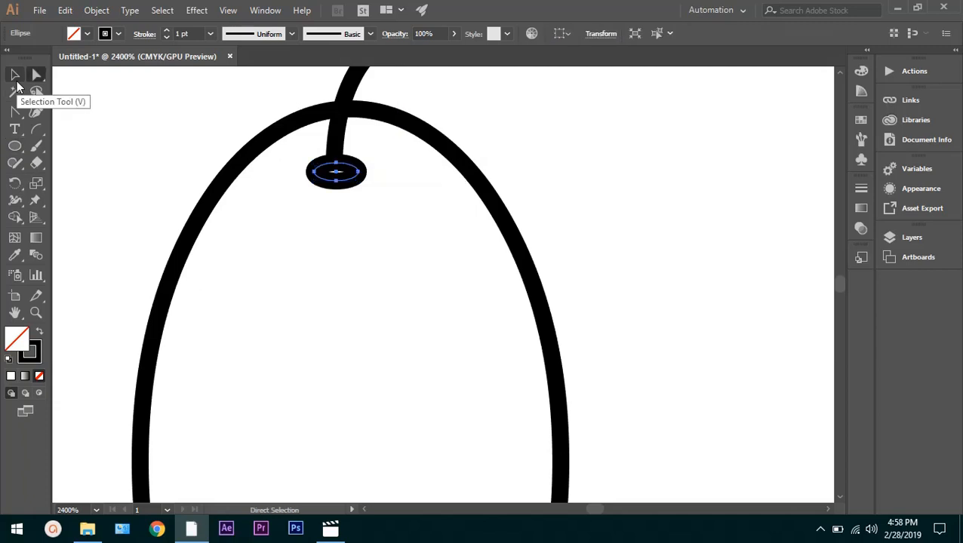
pyautogui.click(614, 194)
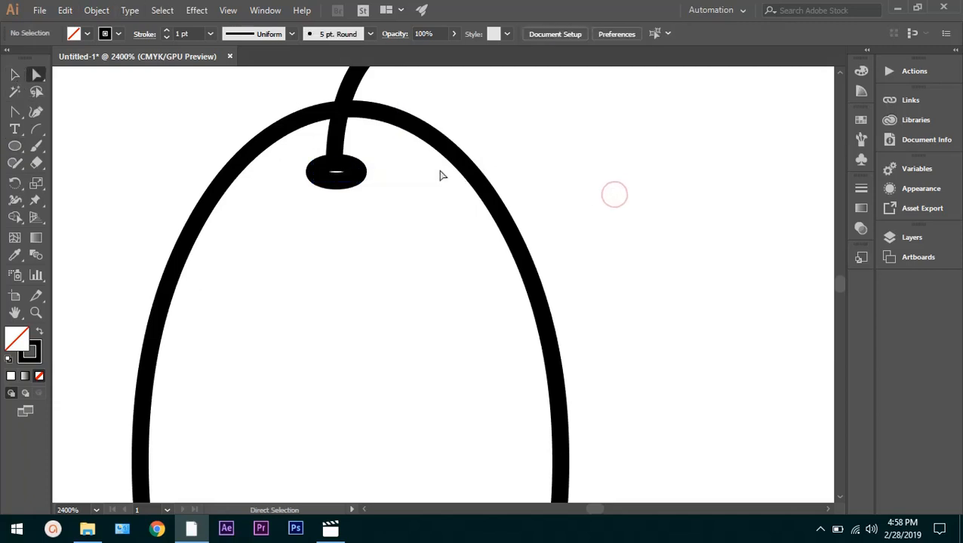
# Reshape the small ellipse into a mango about 0.37 in wide by pulling its right anchor's upper handle outward and down, undoing the extra pull
pyautogui.scroll(-7, 443, 175)
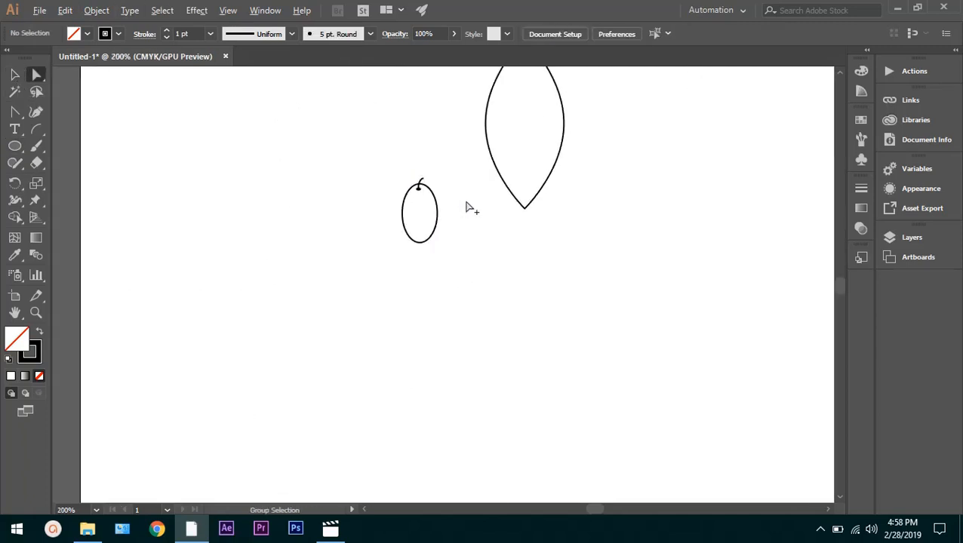
pyautogui.scroll(-2, 542, 147)
pyautogui.scroll(4, 596, 218)
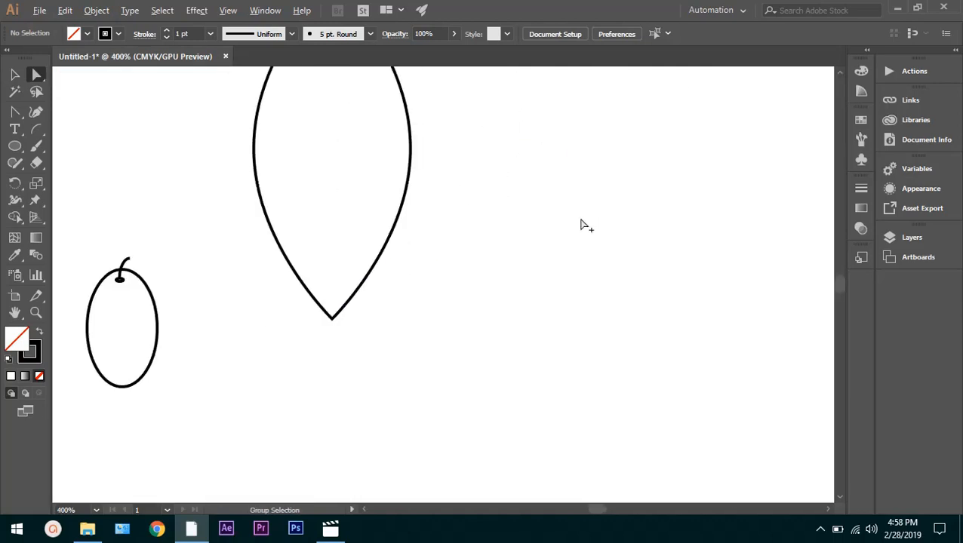
pyautogui.scroll(-1, 501, 217)
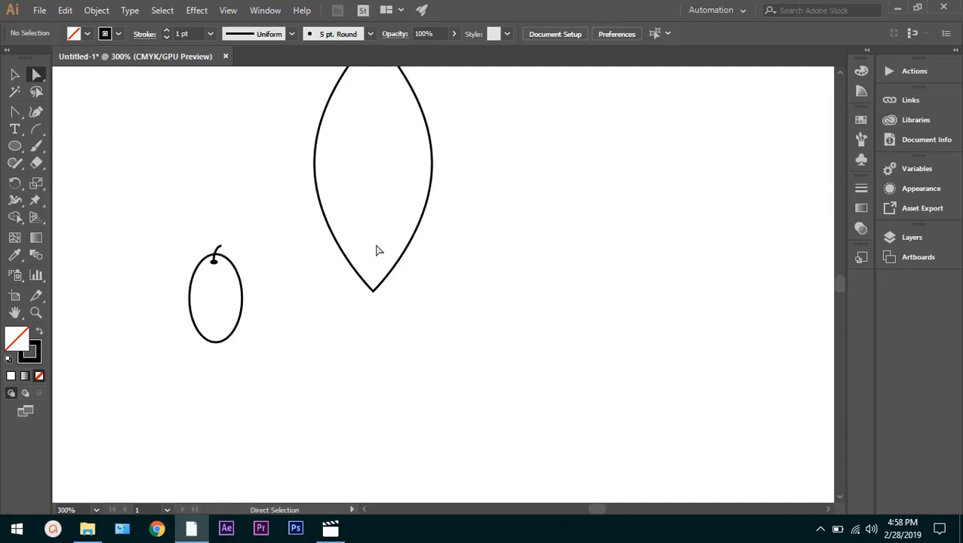
pyautogui.click(242, 279)
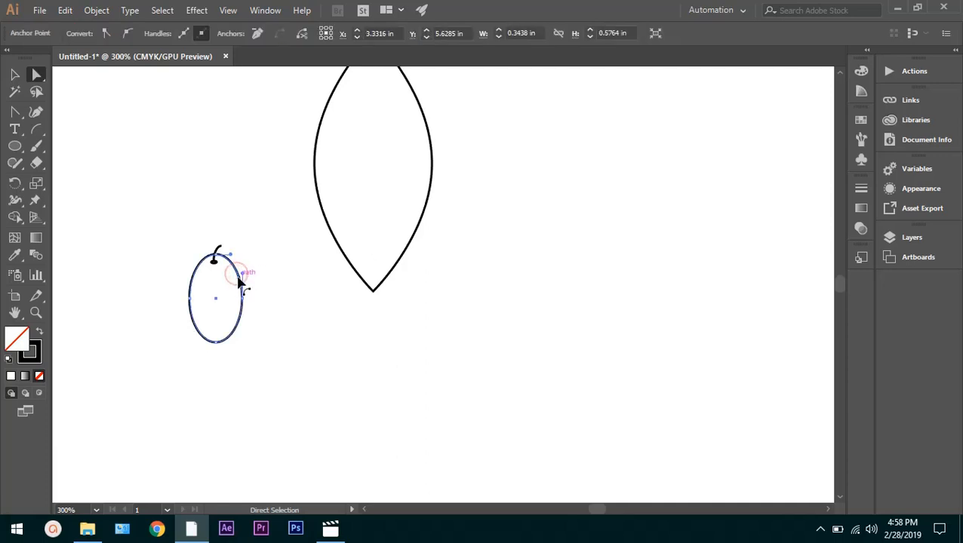
pyautogui.scroll(-4, 222, 294)
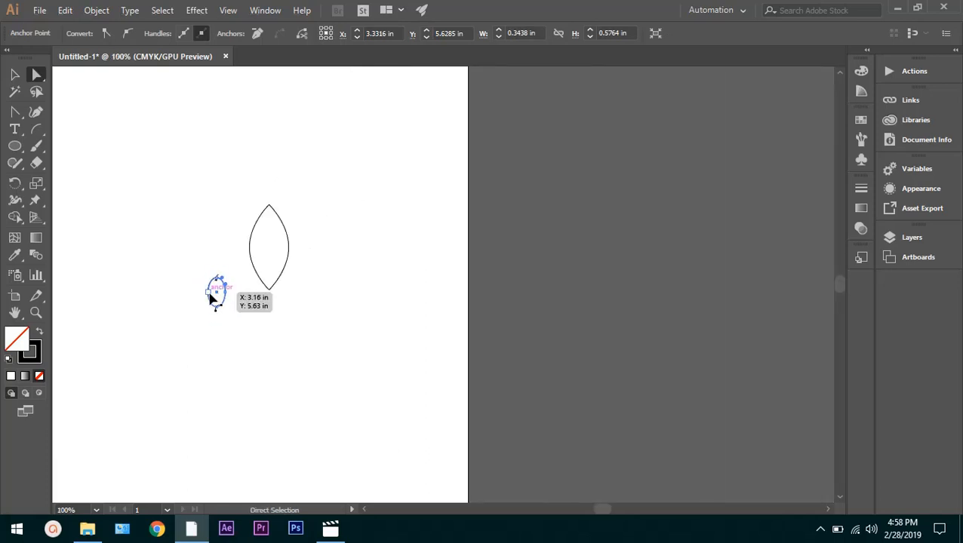
pyautogui.scroll(4, 212, 299)
pyautogui.scroll(3, 218, 296)
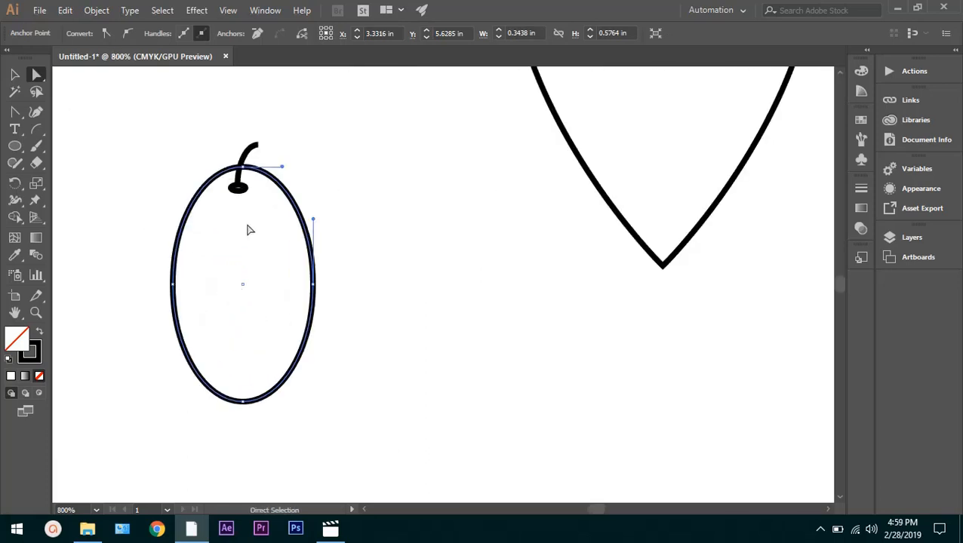
pyautogui.scroll(2, 252, 230)
pyautogui.moveTo(324, 205); pyautogui.dragTo(382, 248)
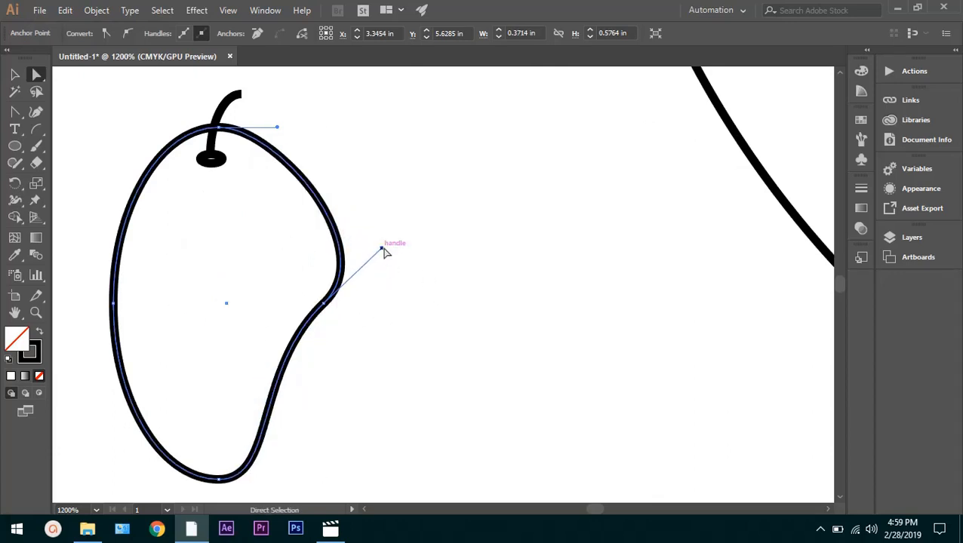
pyautogui.moveTo(383, 249); pyautogui.dragTo(404, 260)
pyautogui.hotkey('ctrl', 'z')
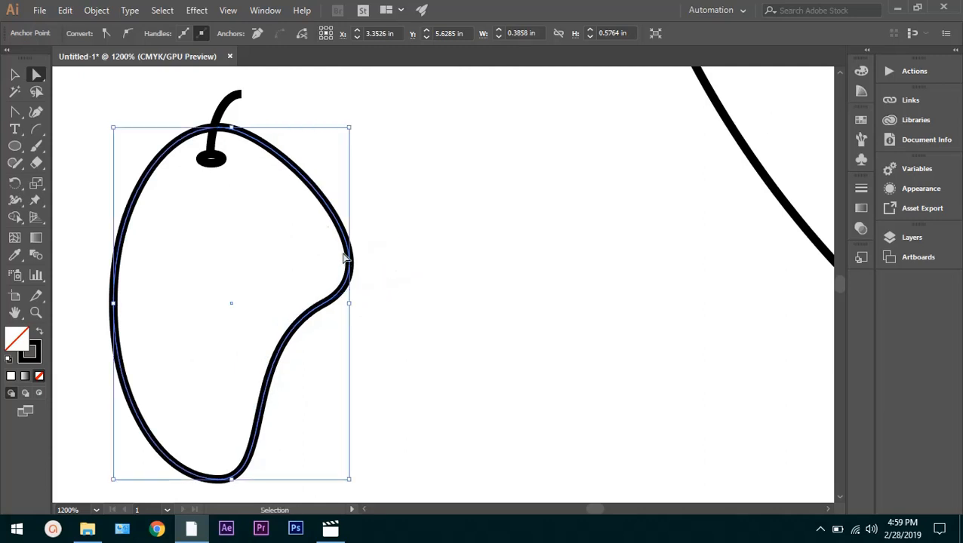
pyautogui.click(459, 272)
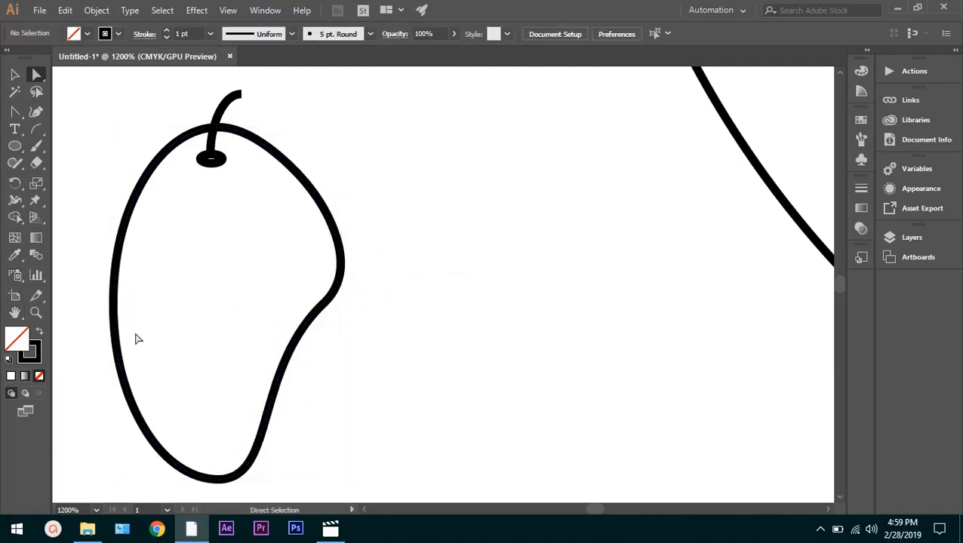
# Set the fill colour to bright yellow EDFF00 with no artwork selected
pyautogui.click(224, 261)
pyautogui.doubleClick(23, 333)
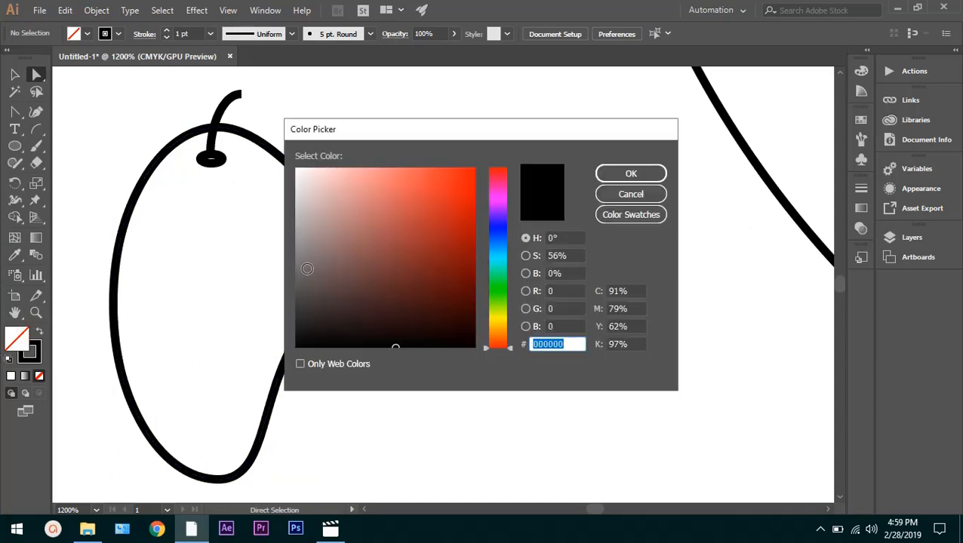
pyautogui.click(386, 231)
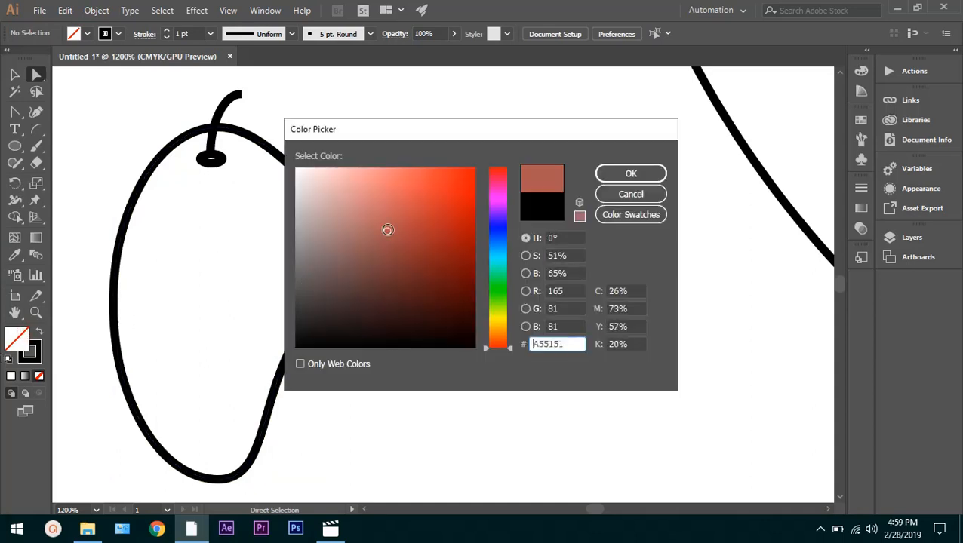
pyautogui.click(498, 306)
pyautogui.moveTo(507, 309); pyautogui.dragTo(499, 317)
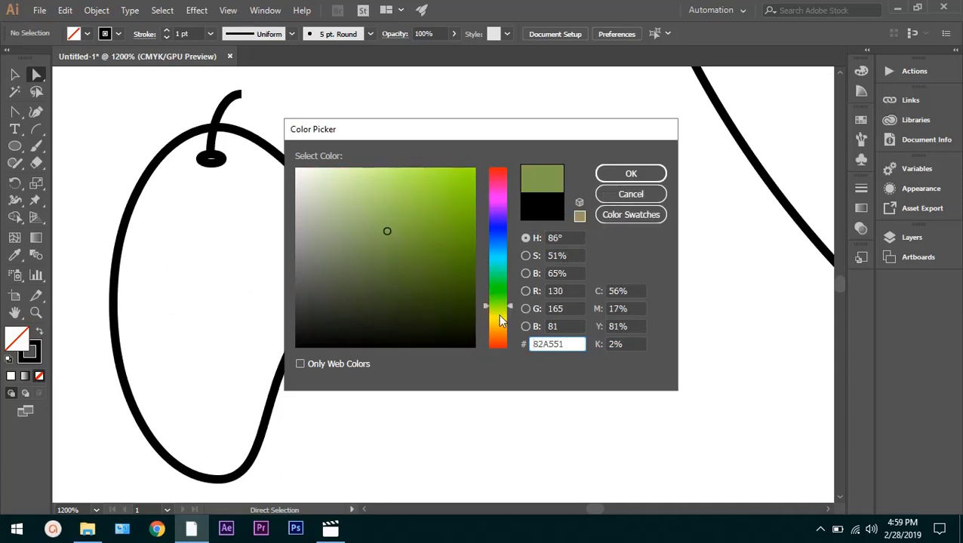
pyautogui.moveTo(445, 204); pyautogui.dragTo(507, 149)
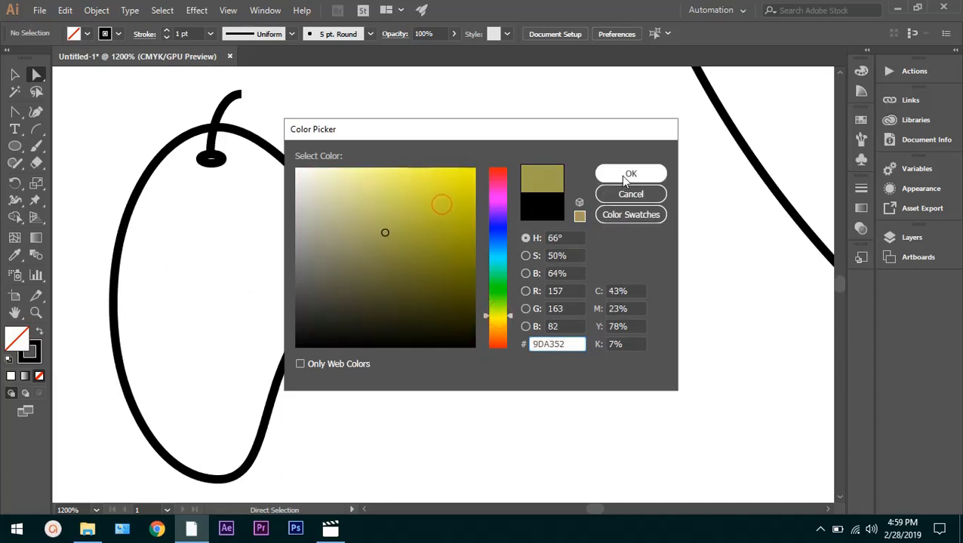
pyautogui.moveTo(458, 173); pyautogui.dragTo(504, 157)
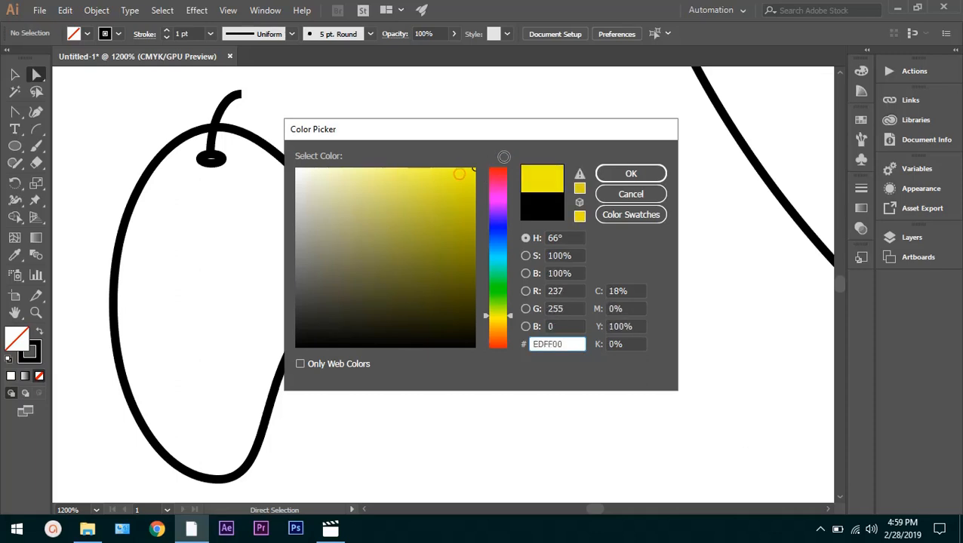
pyautogui.click(654, 173)
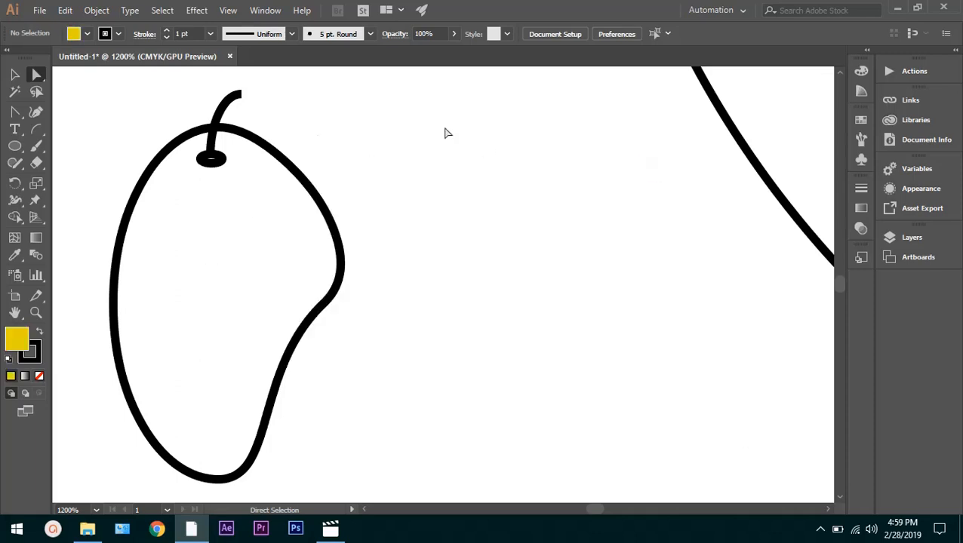
# Select the mango outline together with its stem and tiny ellipse, and fill them with olive green 8BA010
pyautogui.moveTo(459, 123); pyautogui.dragTo(105, 421)
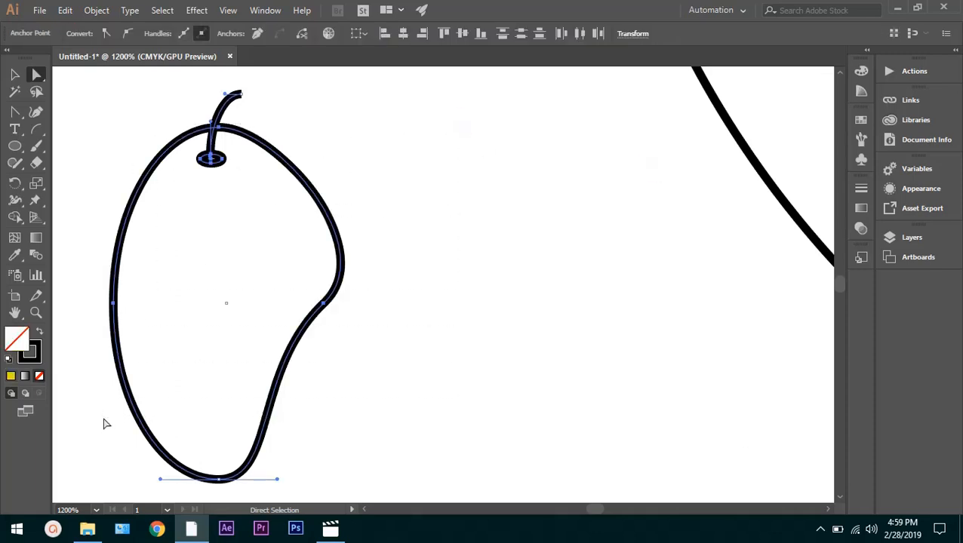
pyautogui.click(151, 329)
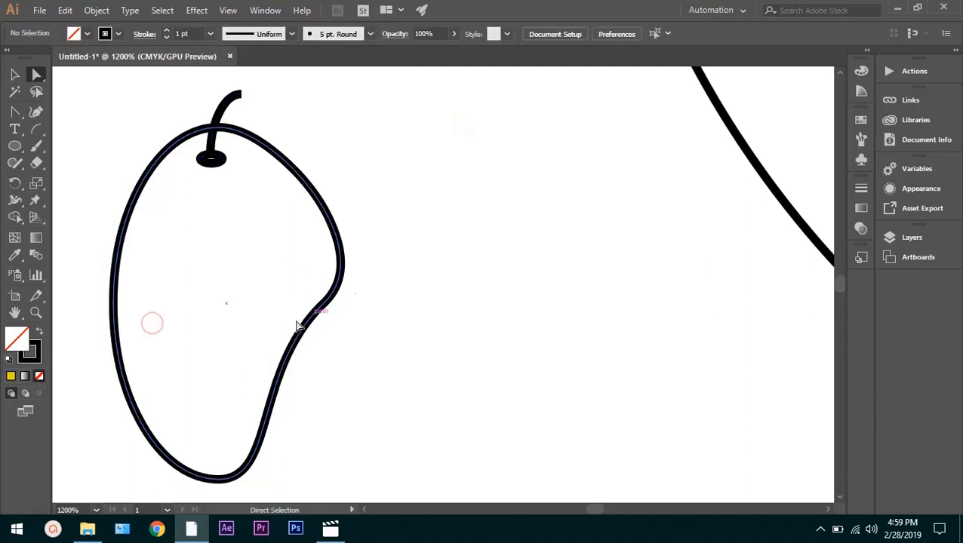
pyautogui.moveTo(348, 465); pyautogui.dragTo(112, 125)
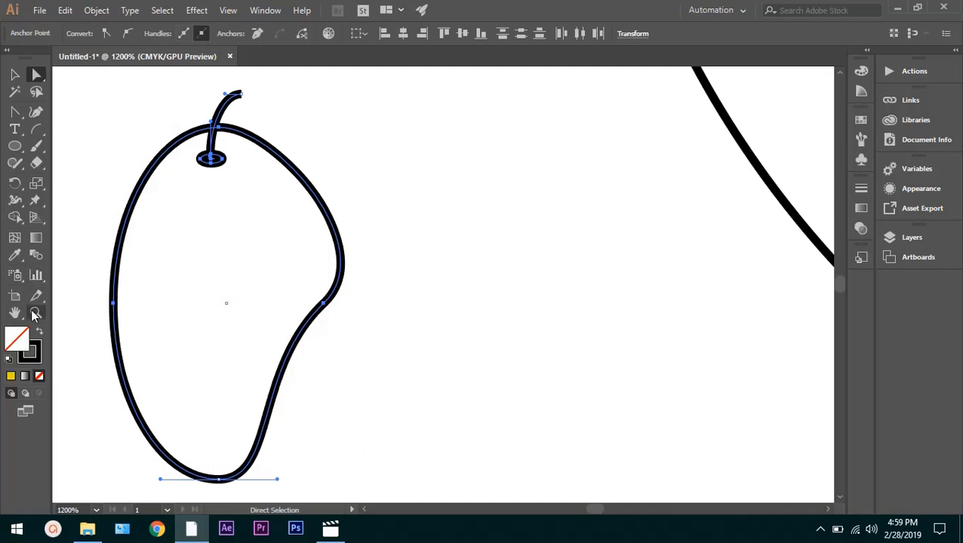
pyautogui.doubleClick(20, 334)
pyautogui.click(458, 235)
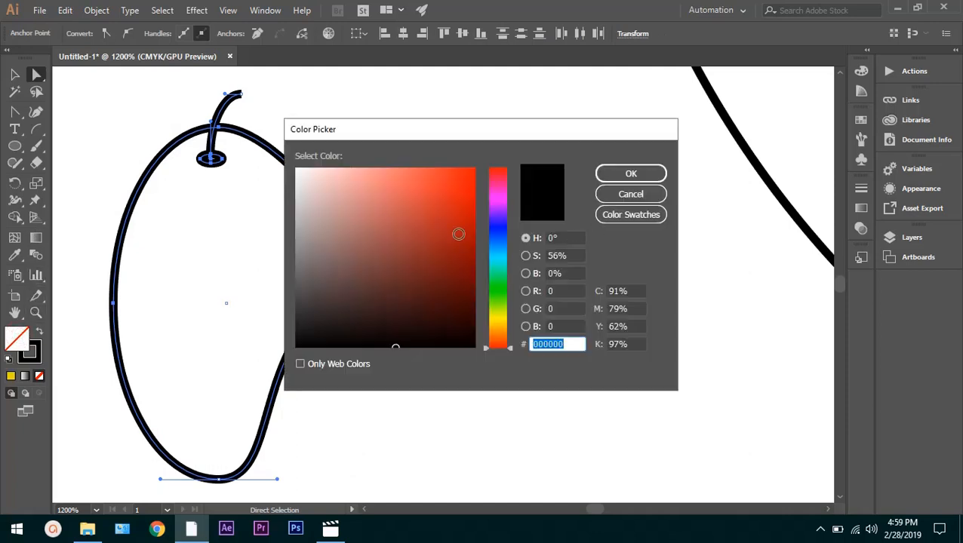
pyautogui.click(498, 314)
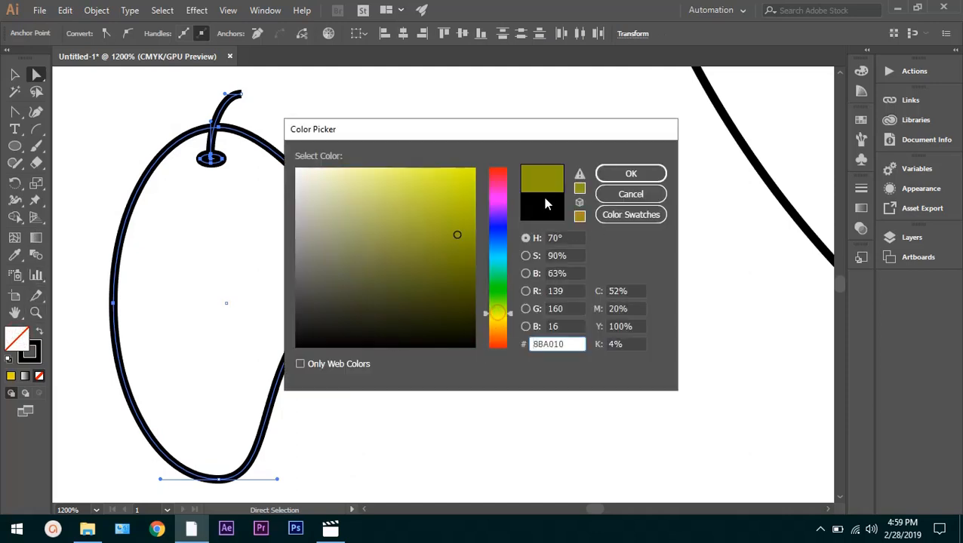
pyautogui.click(631, 174)
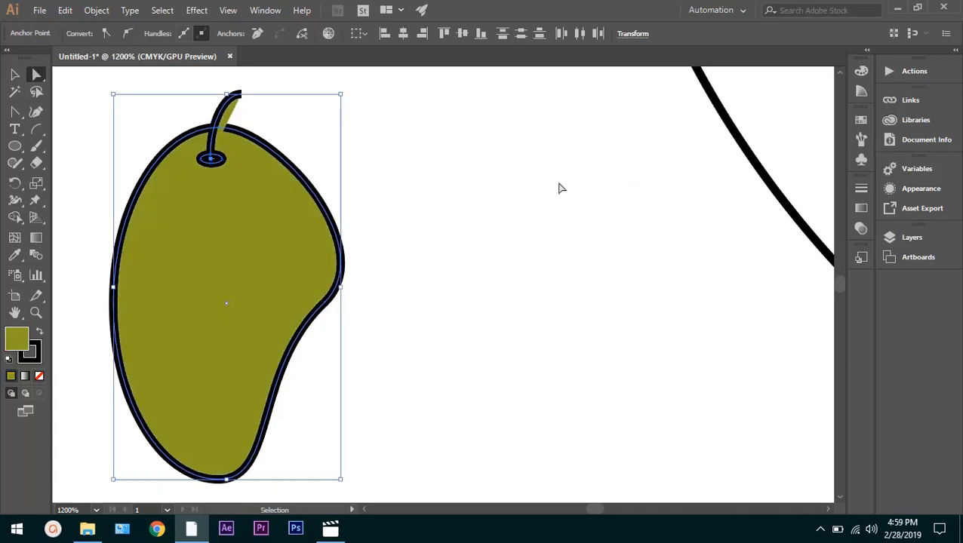
pyautogui.hotkey('ctrl', 'd')
pyautogui.hotkey('ctrl', 'z')
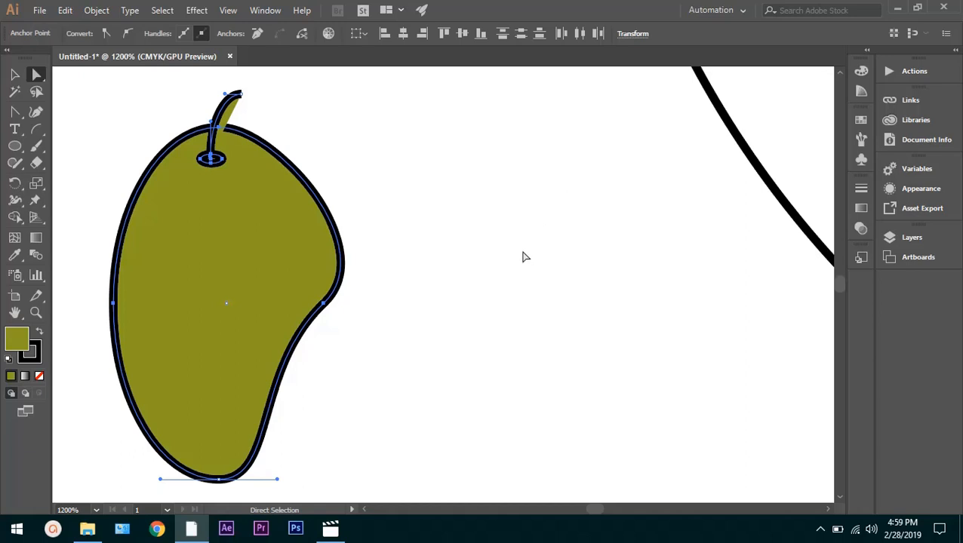
# Deselect the artwork and undo the olive fill and the mango reshaping of the small ellipse
pyautogui.scroll(-4, 435, 273)
pyautogui.scroll(-4, 446, 256)
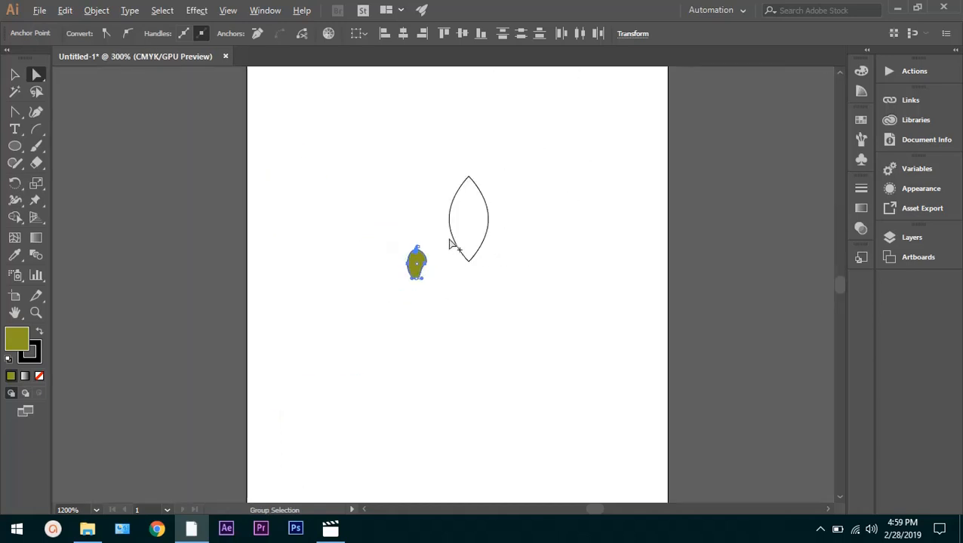
pyautogui.scroll(5, 491, 220)
pyautogui.scroll(-3, 486, 200)
pyautogui.click(487, 200)
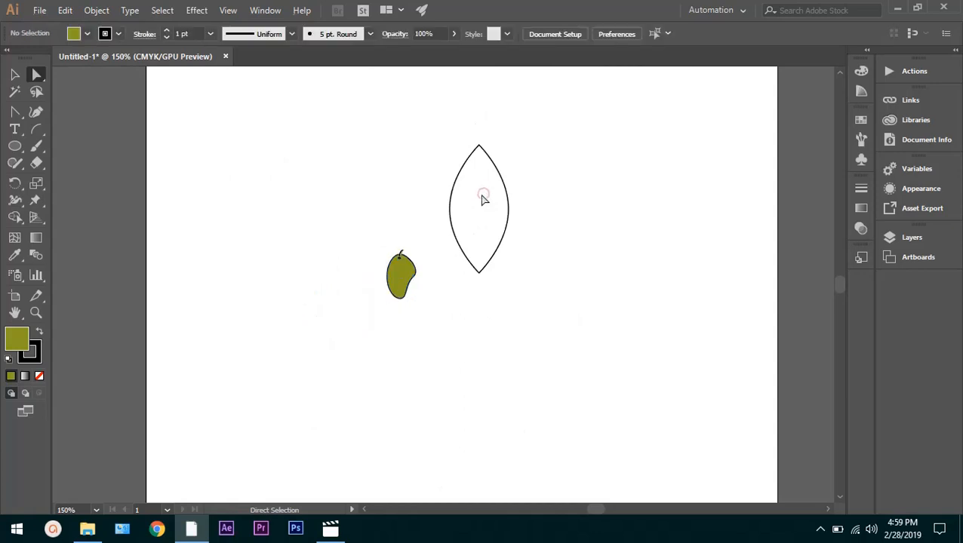
pyautogui.scroll(3, 482, 194)
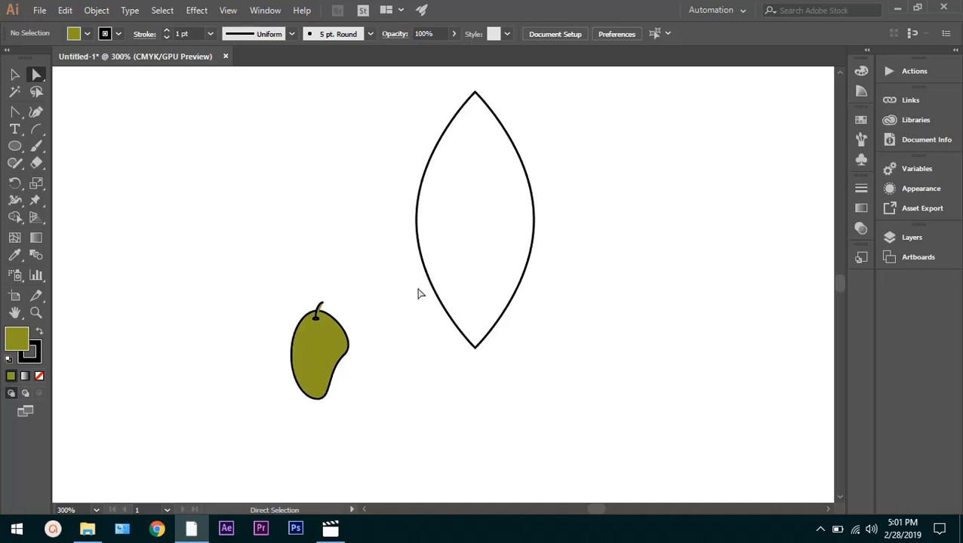
pyautogui.hotkey('ctrl', 'z')
pyautogui.hotkey('ctrl', 'z')
pyautogui.hotkey('ctrl', 'z')
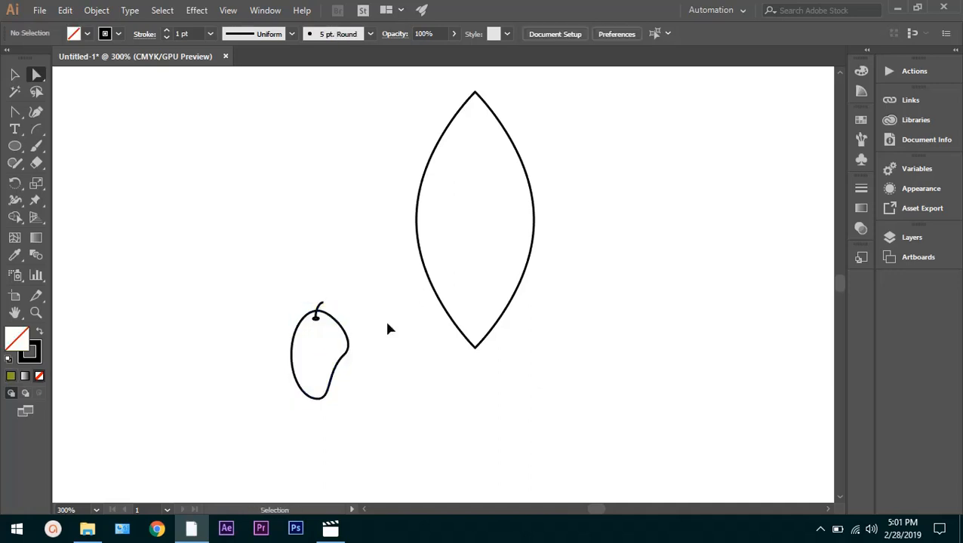
pyautogui.click(384, 328)
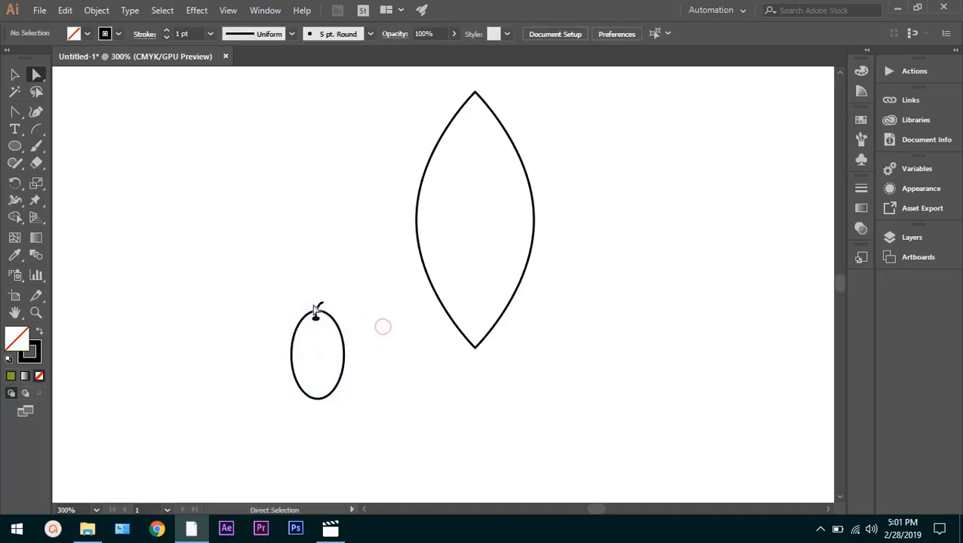
# Delete the pointed leaf shape, leaving only the small ellipse with its stem on the artboard
pyautogui.scroll(-2, 333, 326)
pyautogui.scroll(3, 337, 321)
pyautogui.scroll(-2, 623, 200)
pyautogui.scroll(-1, 623, 204)
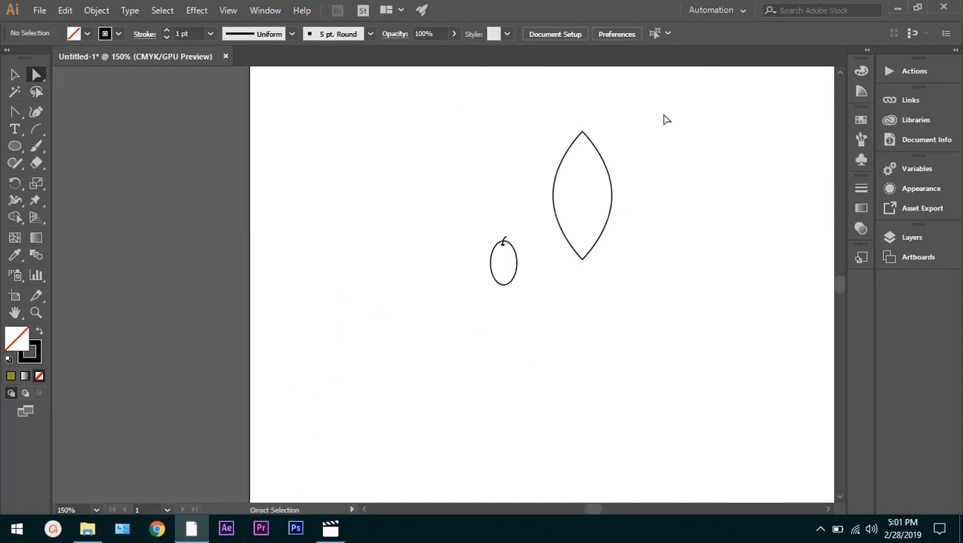
pyautogui.moveTo(663, 113); pyautogui.dragTo(552, 278)
pyautogui.press('Delete')
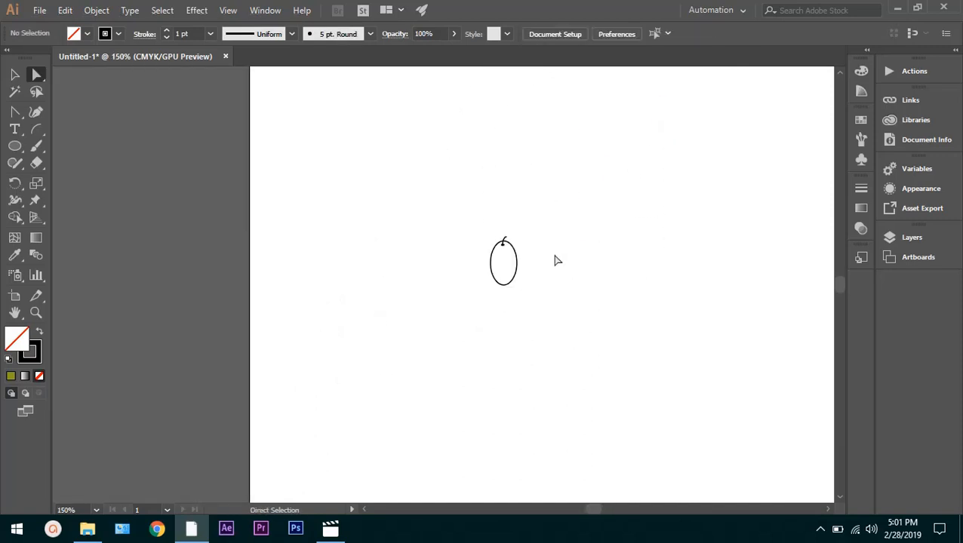
pyautogui.scroll(4, 554, 260)
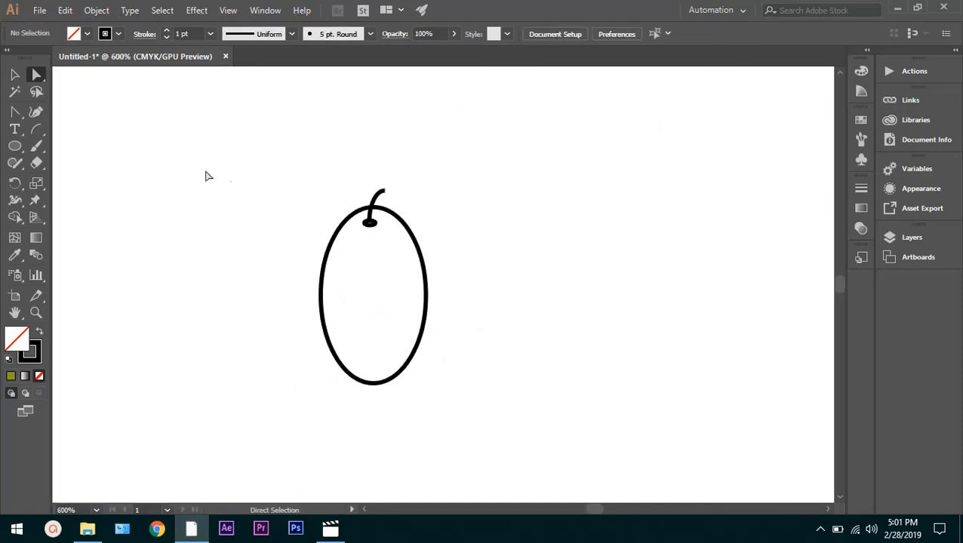
# Select the large ellipse together with its stem and tiny ellipse, and duplicate them alongside on the right
pyautogui.moveTo(474, 189); pyautogui.dragTo(295, 363)
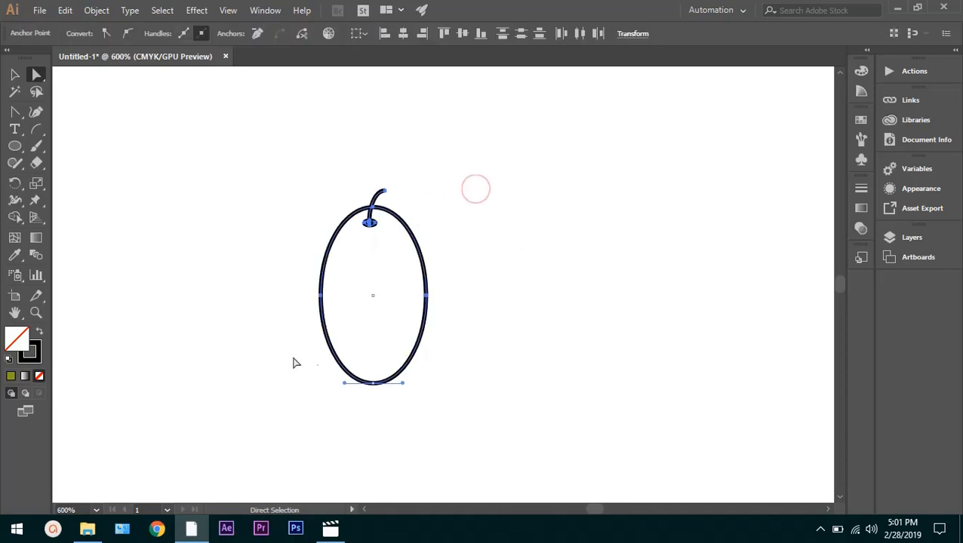
pyautogui.keyDown('alt'); pyautogui.click(375, 295); pyautogui.keyUp('alt')
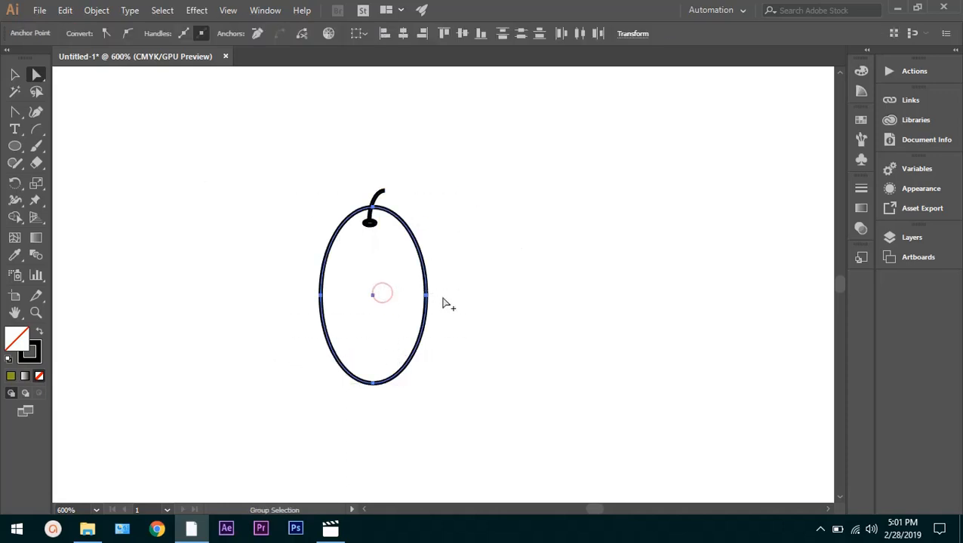
pyautogui.moveTo(388, 287); pyautogui.dragTo(457, 288)
pyautogui.moveTo(569, 141); pyautogui.dragTo(303, 426)
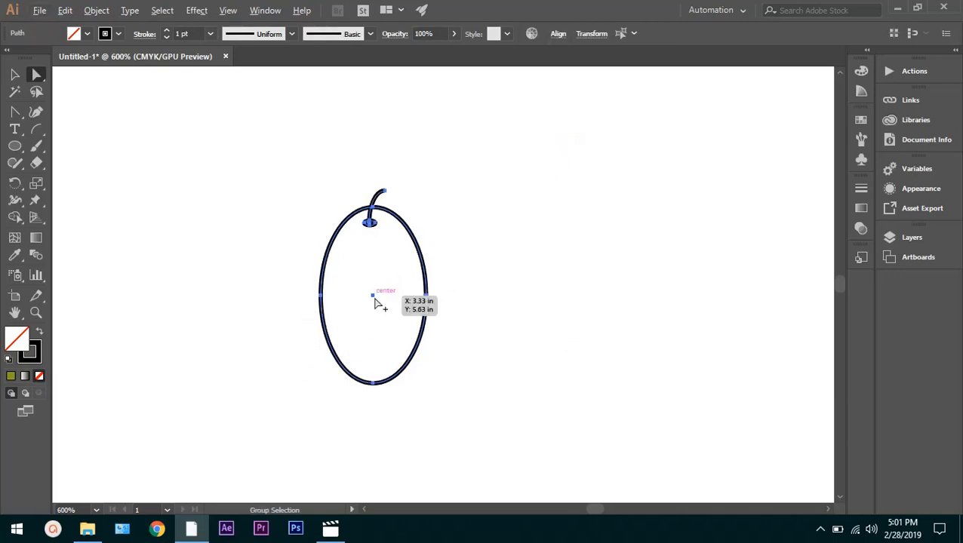
pyautogui.hotkey('alt', 'v')
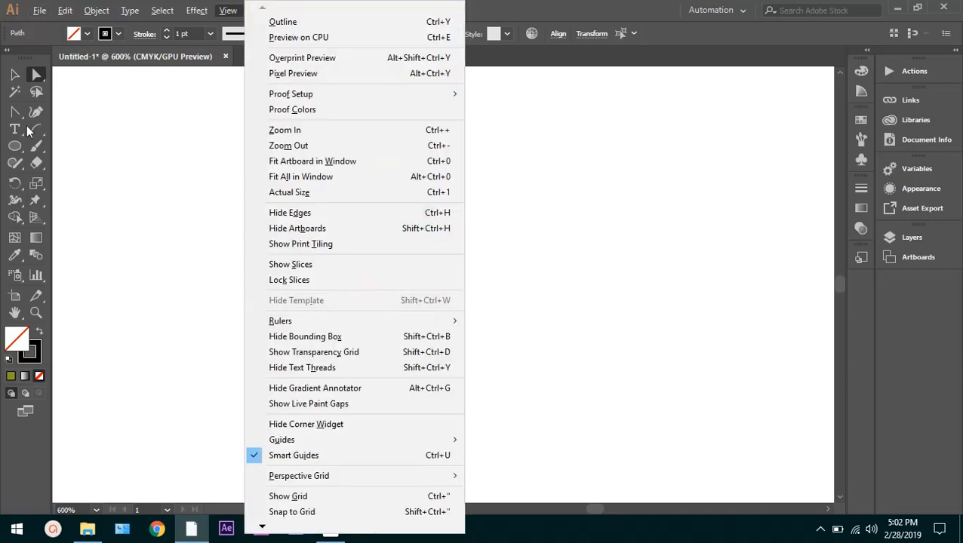
pyautogui.click(12, 78)
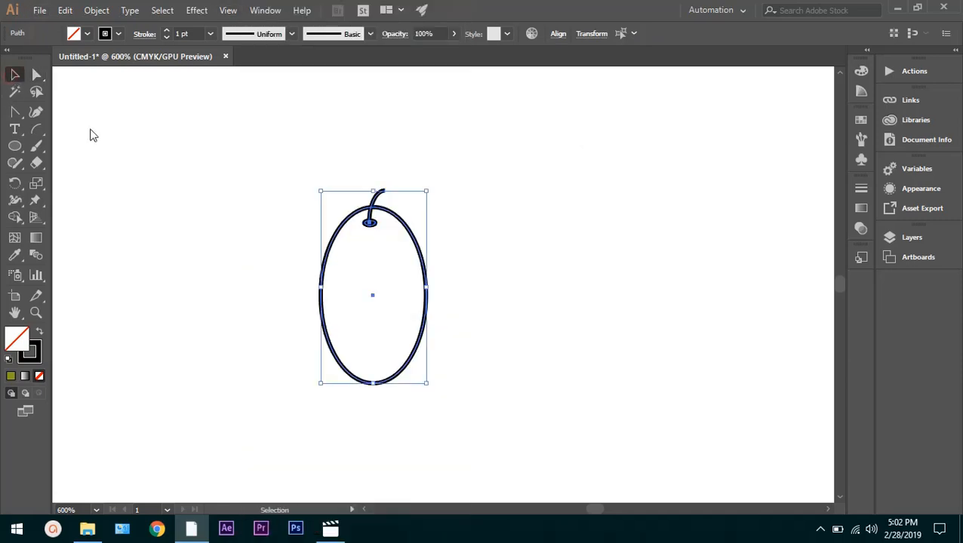
pyautogui.keyDown('alt'); pyautogui.moveTo(375, 296); pyautogui.dragTo(494, 293); pyautogui.keyUp('alt')
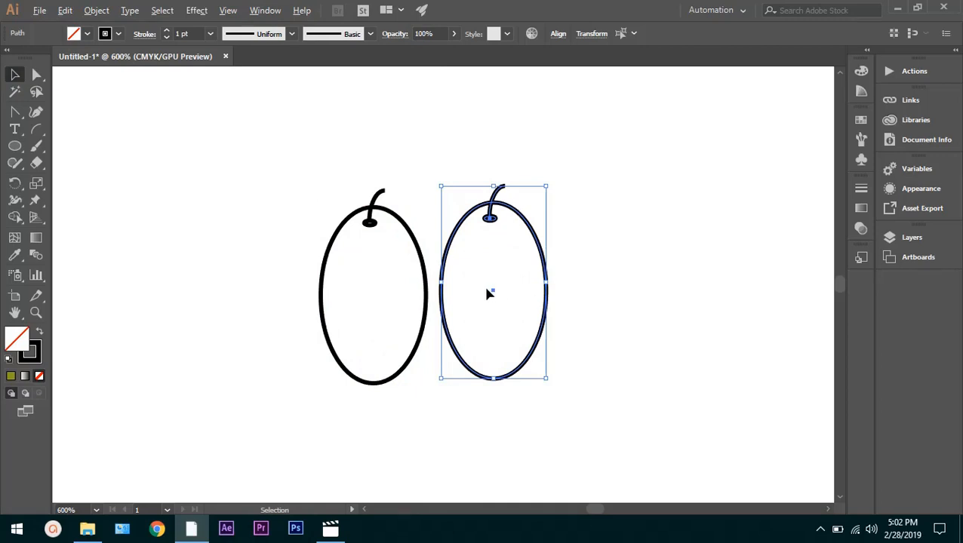
# Duplicate the original ellipse and stem to its left, and tilt that copy clockwise so its stem leans toward the original
pyautogui.click(400, 284)
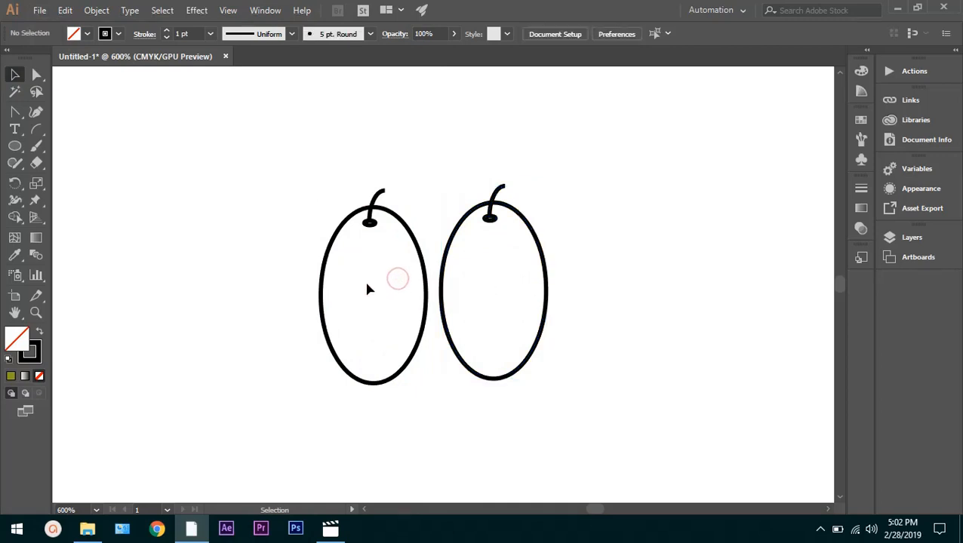
pyautogui.moveTo(427, 138); pyautogui.dragTo(348, 341)
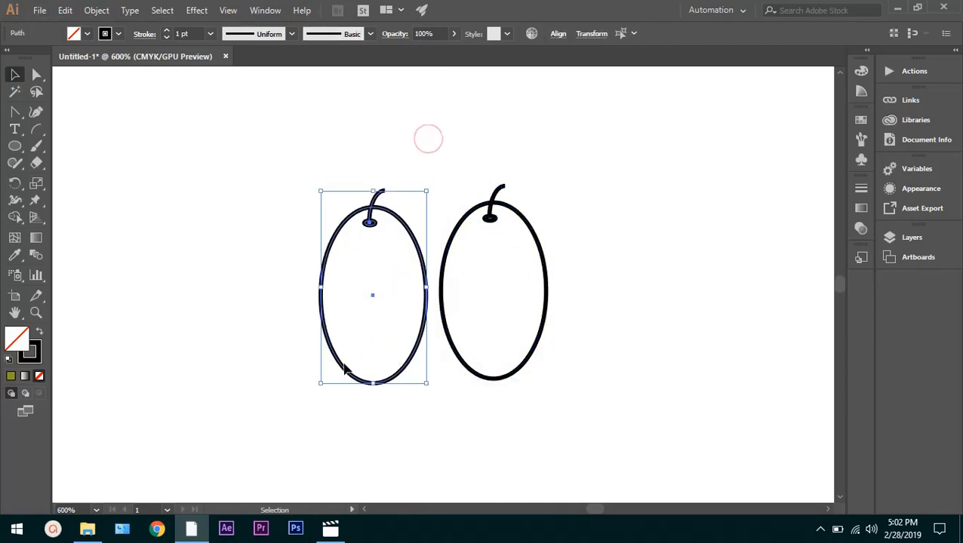
pyautogui.moveTo(370, 303); pyautogui.dragTo(254, 300)
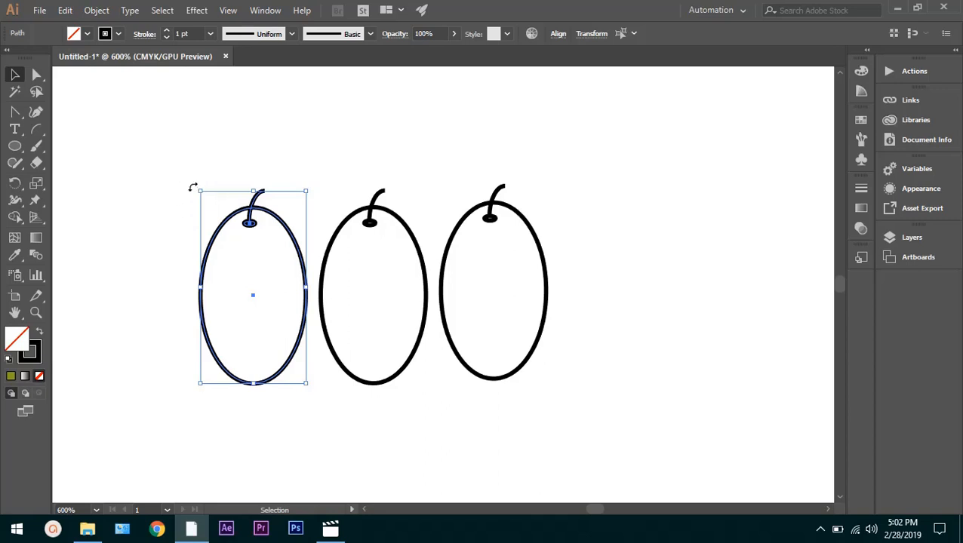
pyautogui.moveTo(192, 186); pyautogui.dragTo(254, 179)
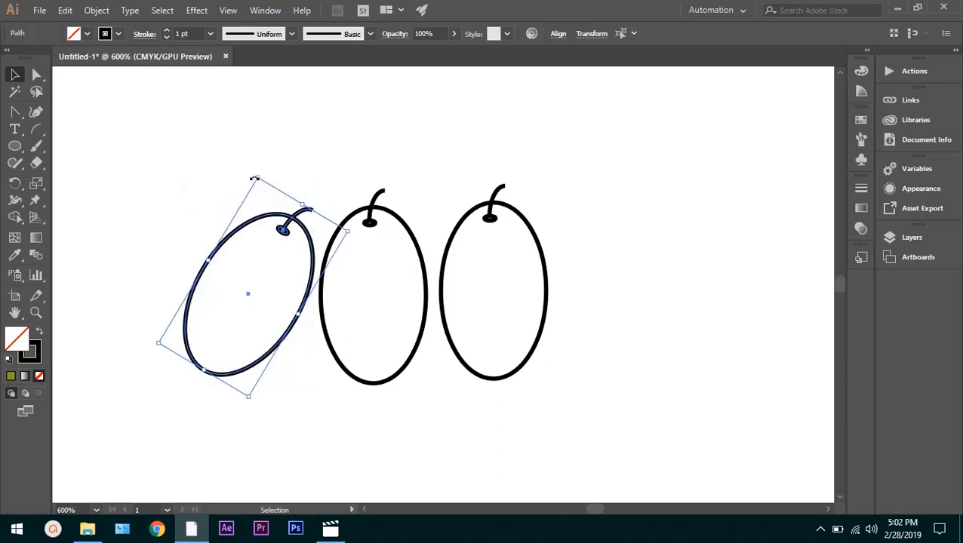
pyautogui.click(501, 259)
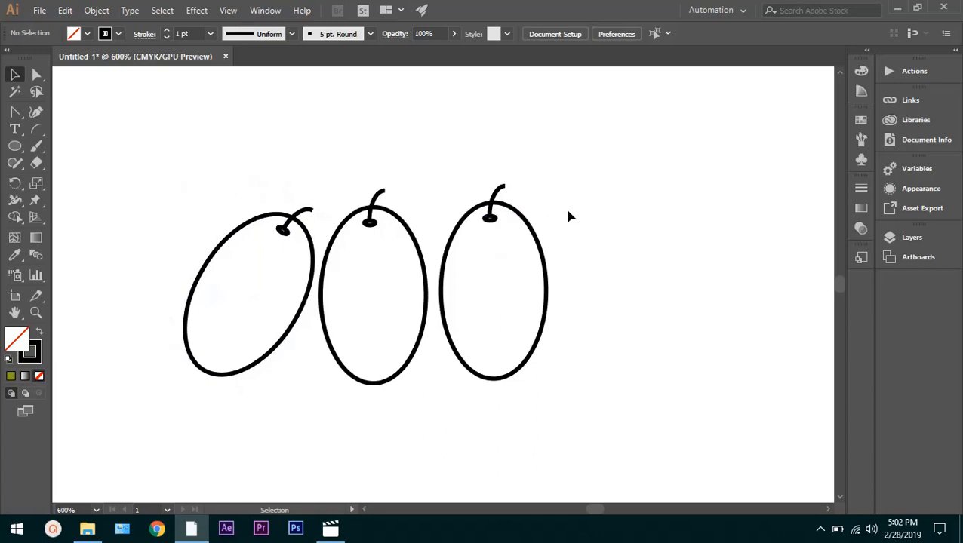
# Undo a trial move of the right copy toward the middle fruit, and tilt the copy counter-clockwise in place
pyautogui.moveTo(569, 216); pyautogui.dragTo(465, 362)
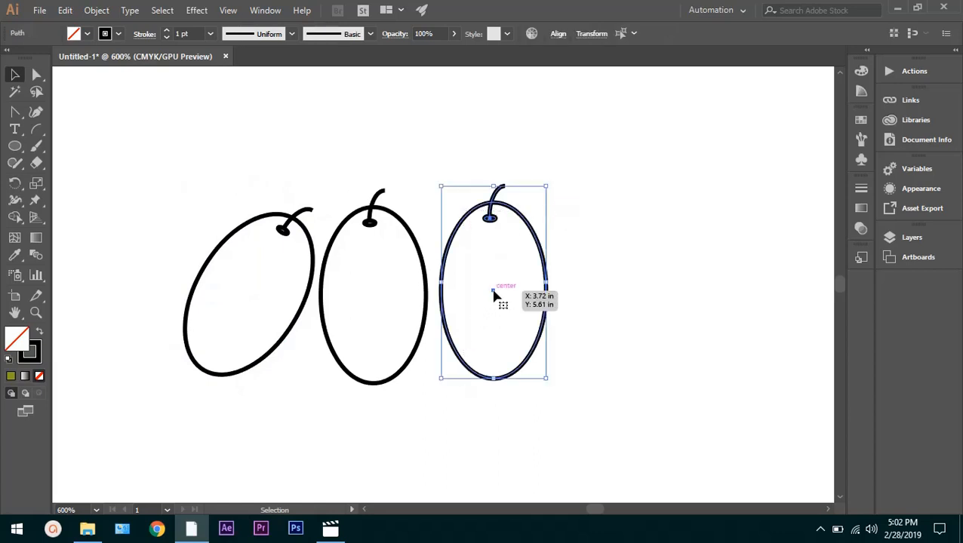
pyautogui.moveTo(493, 296); pyautogui.dragTo(444, 301)
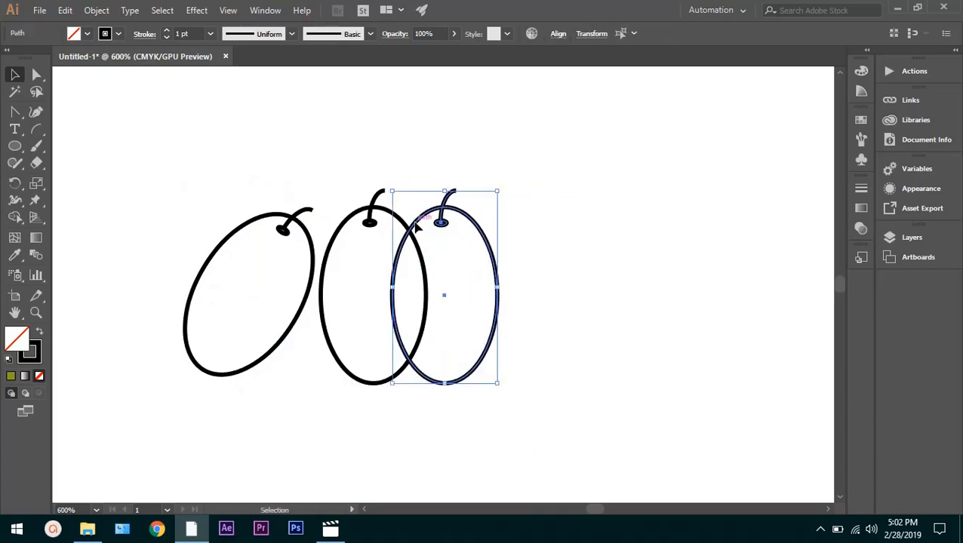
pyautogui.click(507, 185)
pyautogui.hotkey('ctrl', 'z')
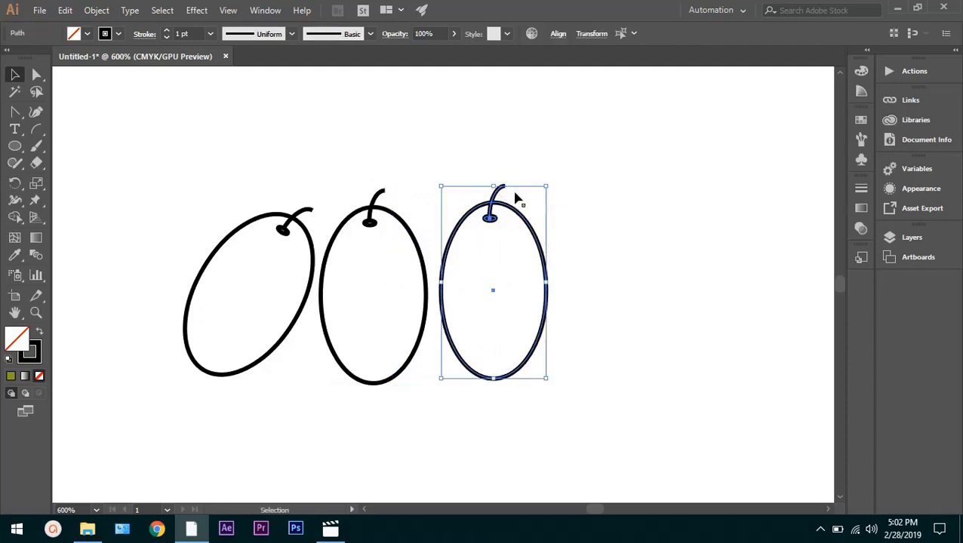
pyautogui.moveTo(552, 182); pyautogui.dragTo(492, 179)
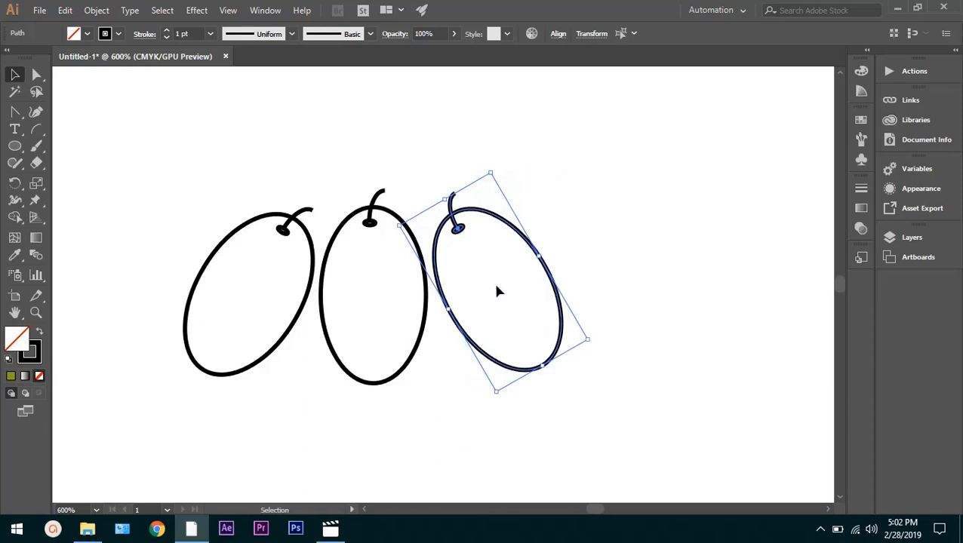
pyautogui.click(455, 283)
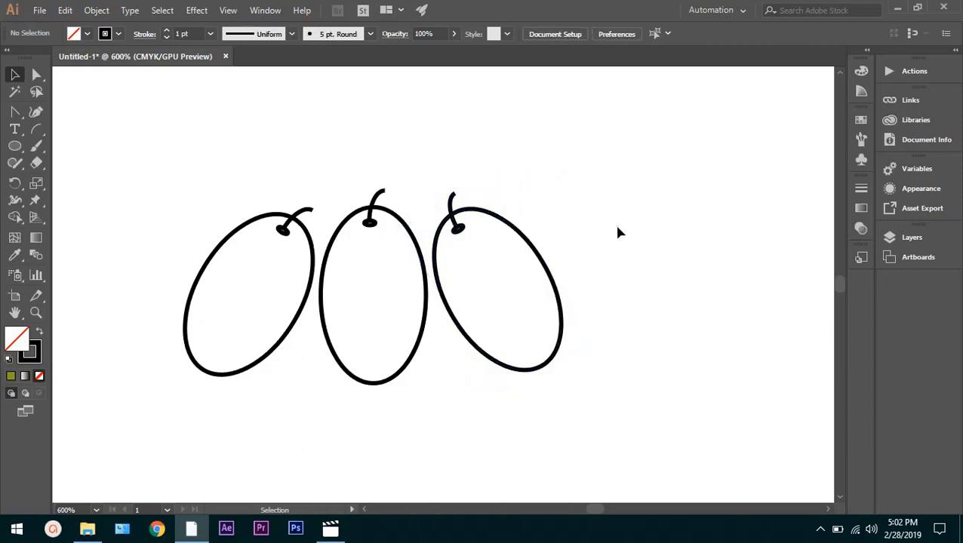
# Move the tilted right fruit with its stem partly over the middle fruit so their stem tips meet
pyautogui.moveTo(615, 226); pyautogui.dragTo(430, 409)
pyautogui.moveTo(496, 301); pyautogui.dragTo(432, 284)
pyautogui.click(536, 252)
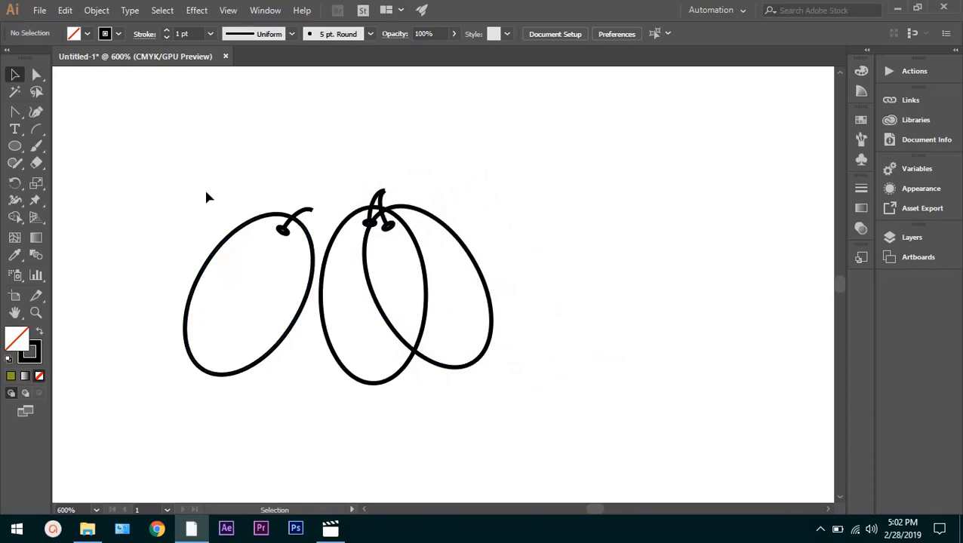
# Try to move the left ellipse alone toward the middle fruit, and undo the move
pyautogui.moveTo(204, 188); pyautogui.dragTo(273, 388)
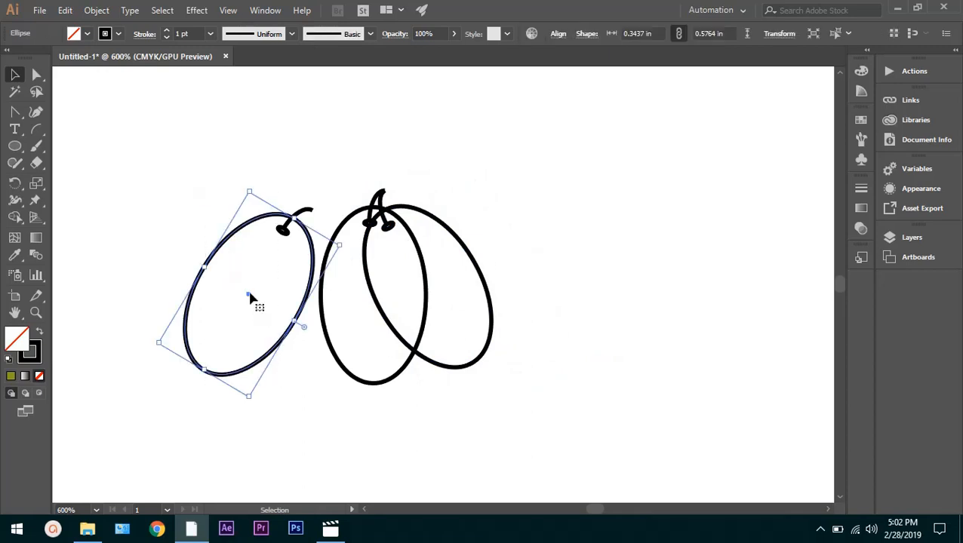
pyautogui.moveTo(252, 299); pyautogui.dragTo(326, 273)
pyautogui.hotkey('ctrl', 'z')
# Move the tilted left fruit together with its stem partly over the middle fruit so all stem tips meet
pyautogui.moveTo(202, 163); pyautogui.dragTo(310, 356)
pyautogui.moveTo(250, 295); pyautogui.dragTo(317, 281)
pyautogui.click(593, 189)
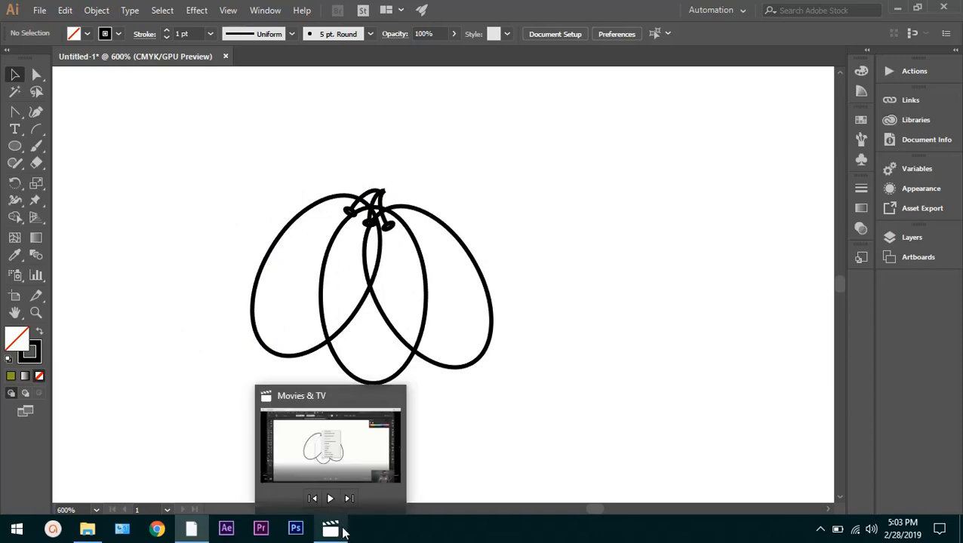
pyautogui.click(554, 290)
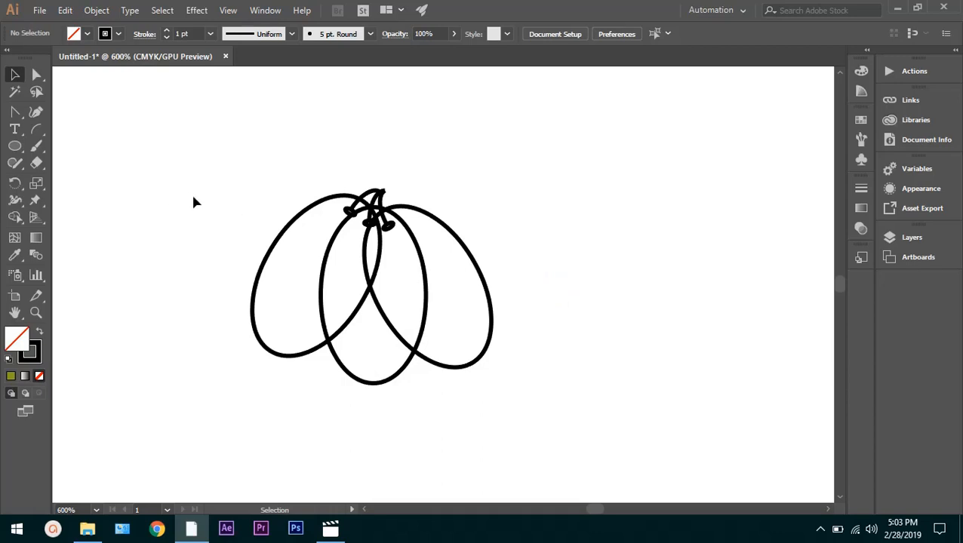
# Fill the left ellipse with red E50C0C
pyautogui.click(293, 287)
pyautogui.moveTo(190, 179); pyautogui.dragTo(311, 378)
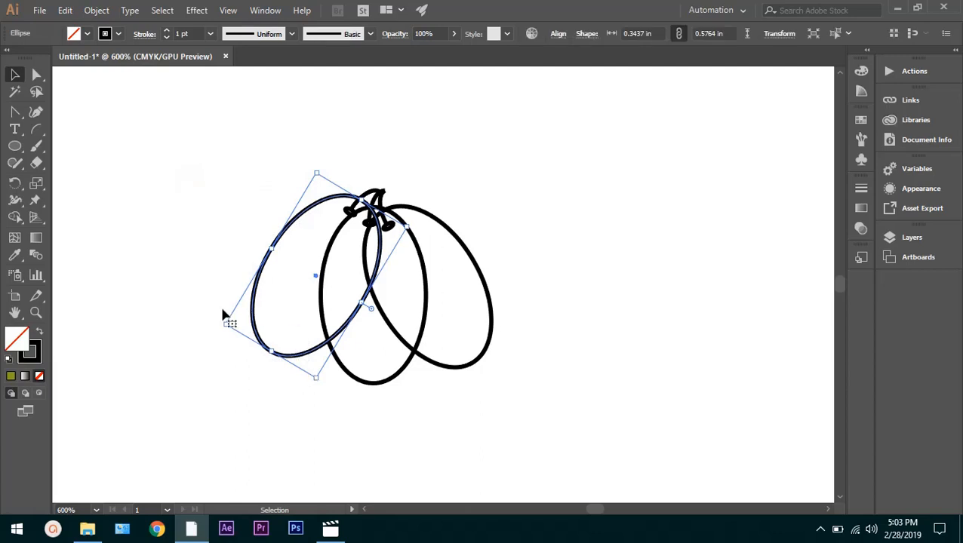
pyautogui.doubleClick(30, 347)
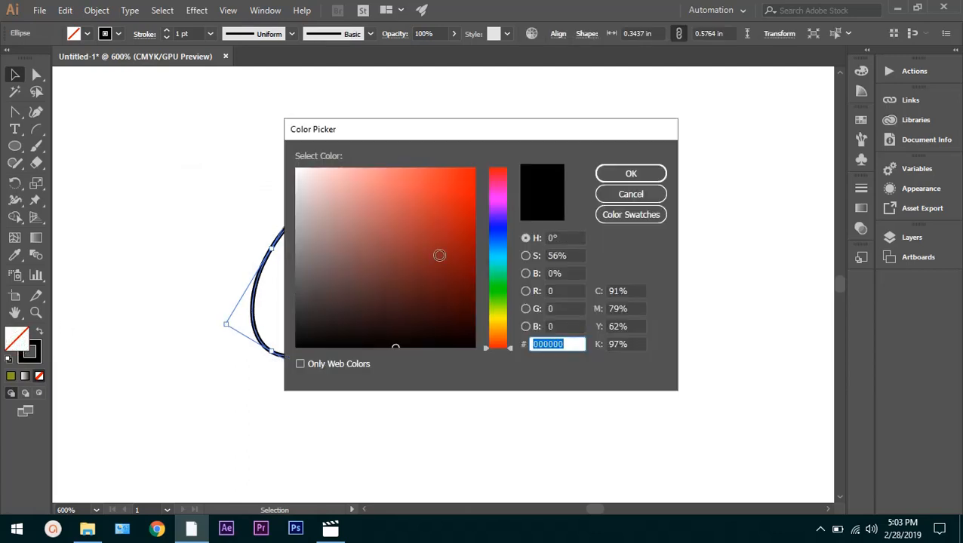
pyautogui.click(467, 185)
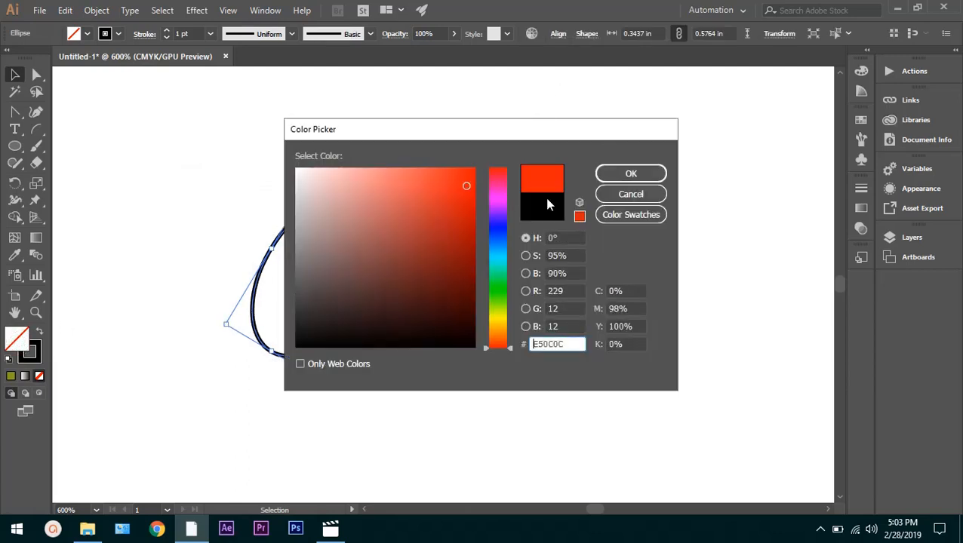
pyautogui.click(631, 175)
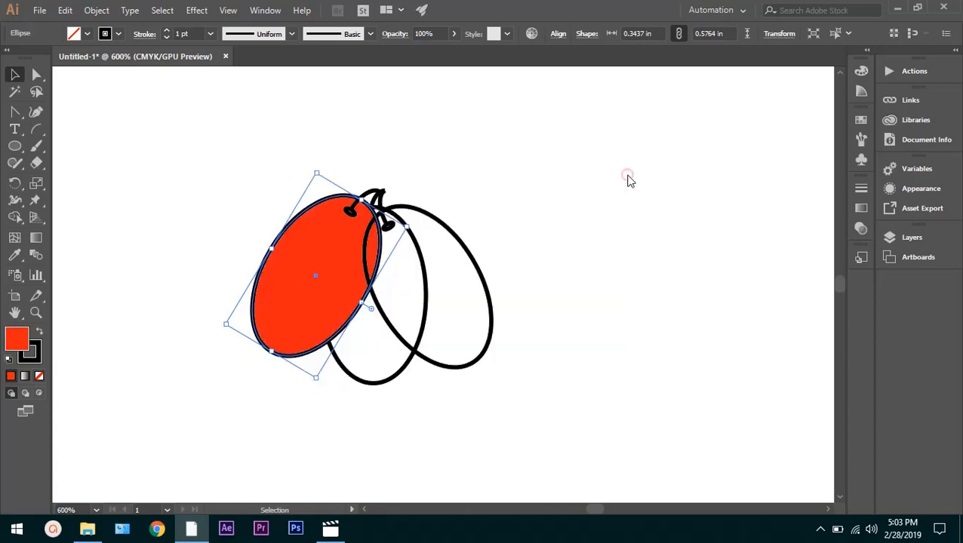
# Fill the middle ellipse with green 0FF40F
pyautogui.click(362, 349)
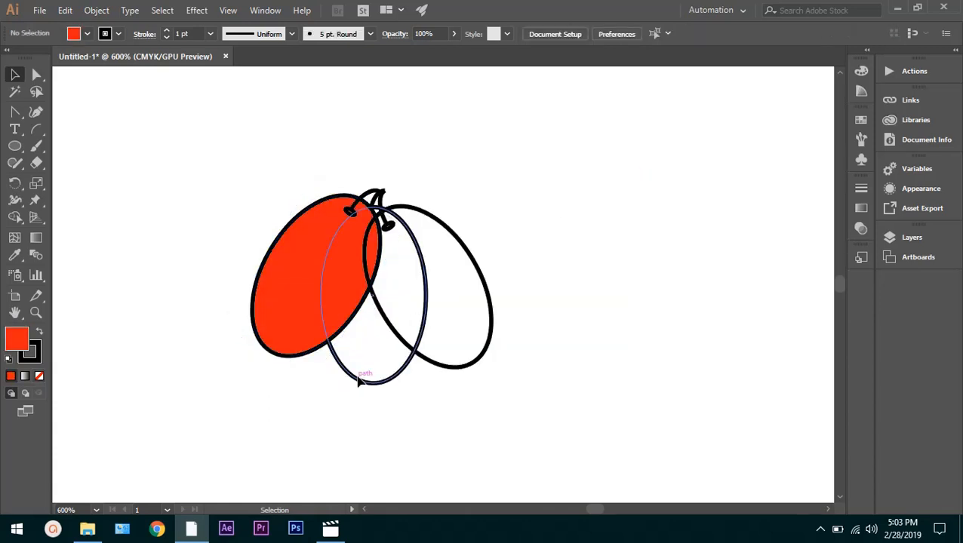
pyautogui.click(360, 382)
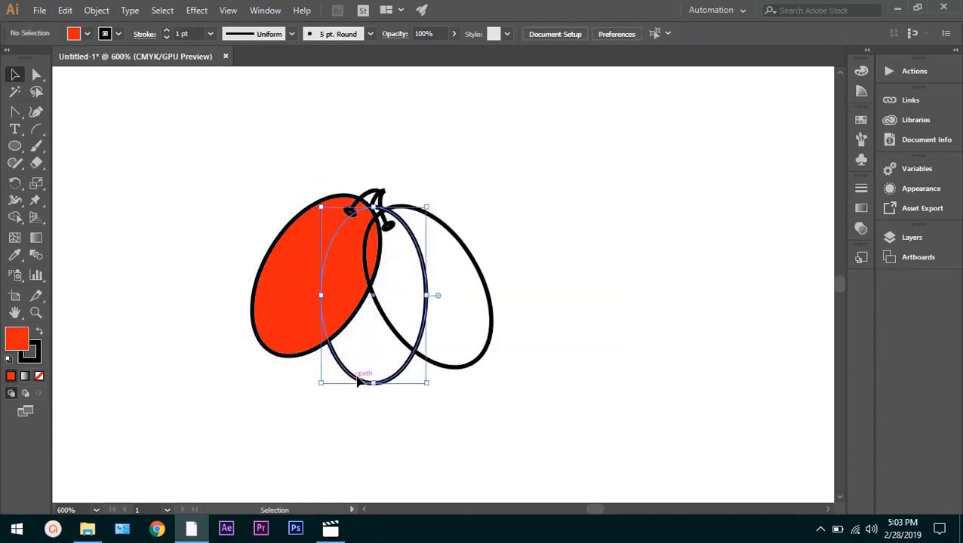
pyautogui.click(15, 313)
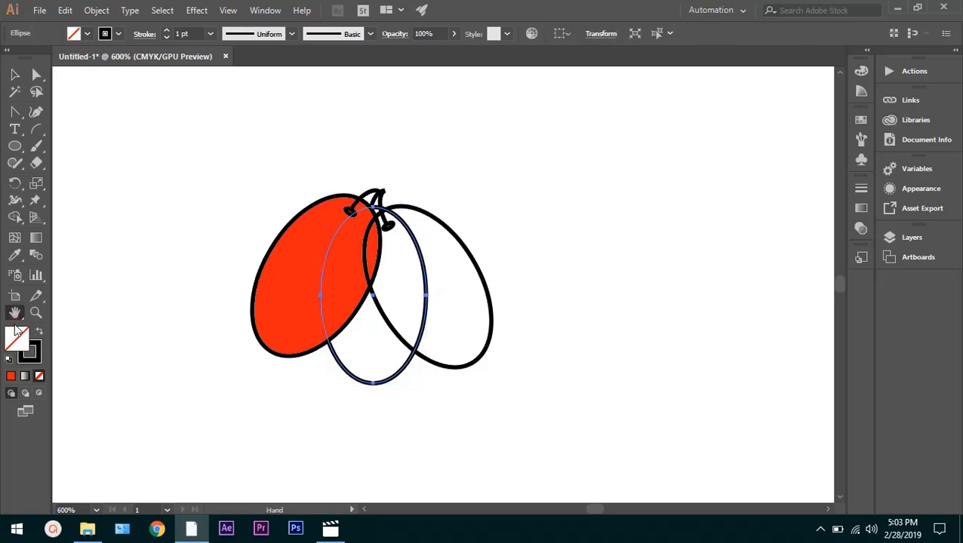
pyautogui.doubleClick(17, 337)
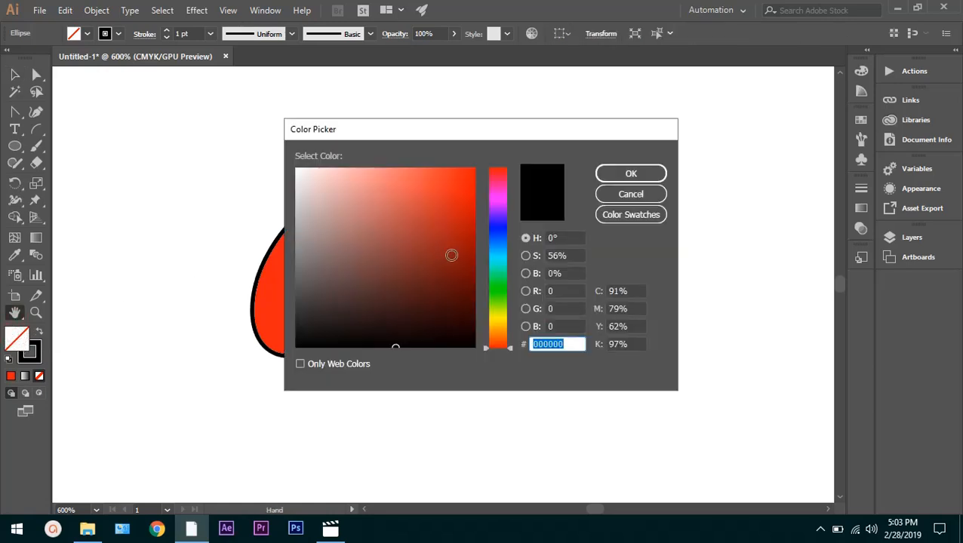
pyautogui.click(495, 289)
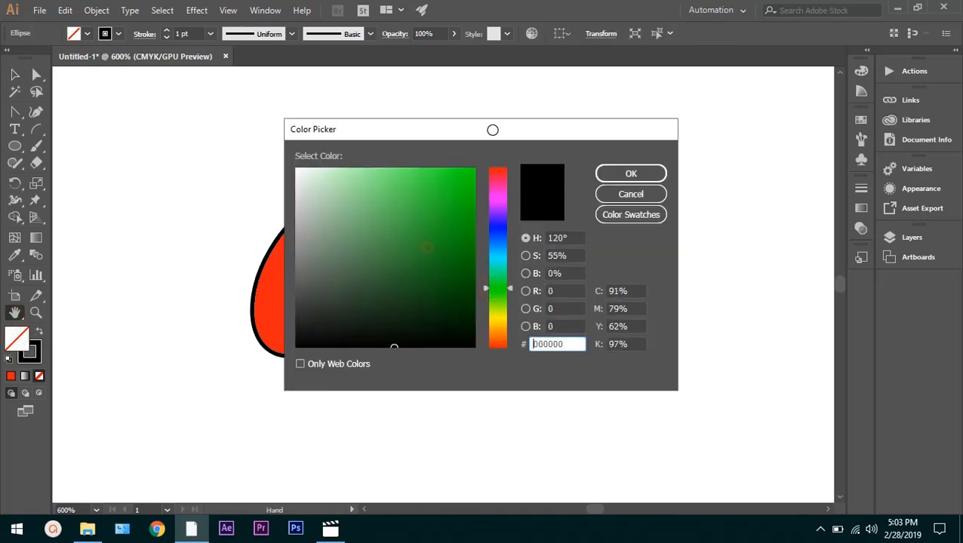
pyautogui.click(465, 175)
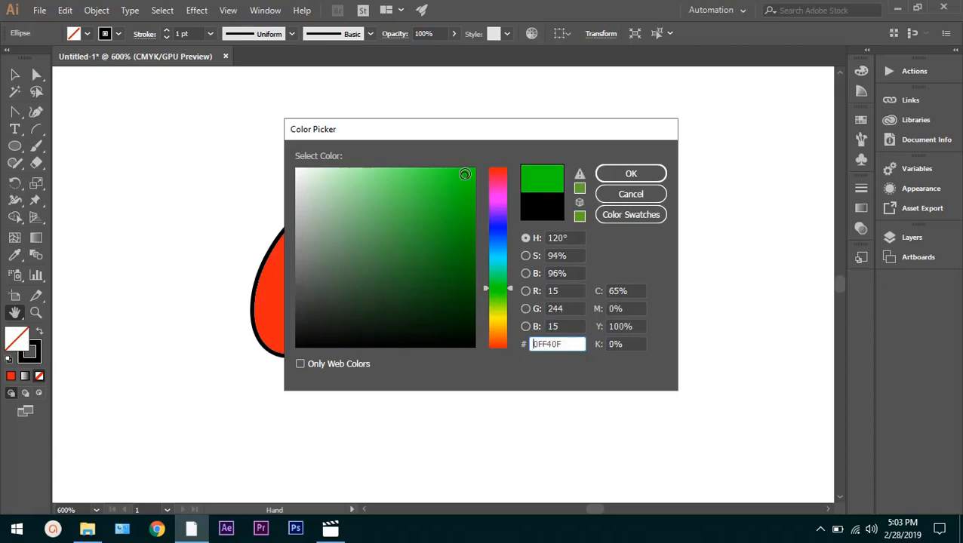
pyautogui.click(635, 172)
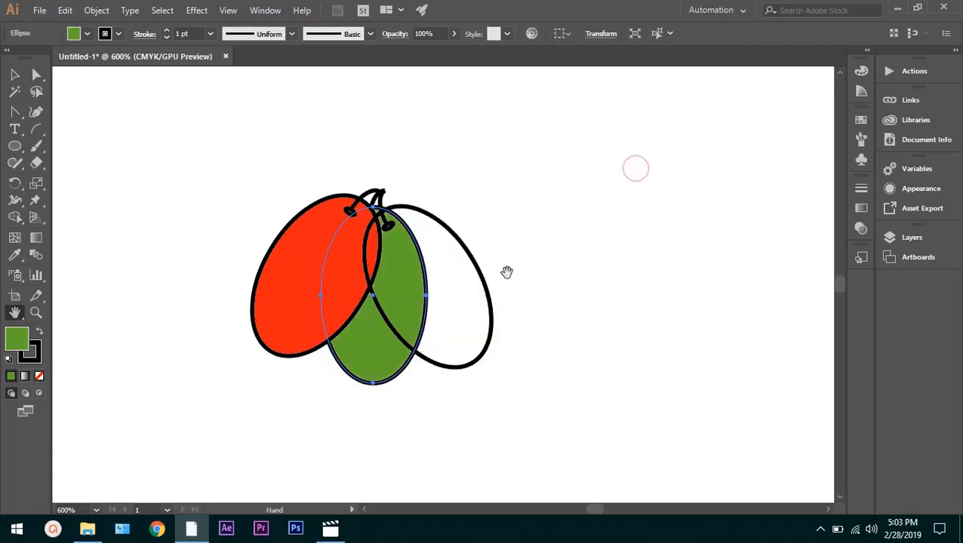
# Fill the right ellipse of the cluster with blue 0000FF and deselect it
pyautogui.click(460, 303)
pyautogui.click(37, 74)
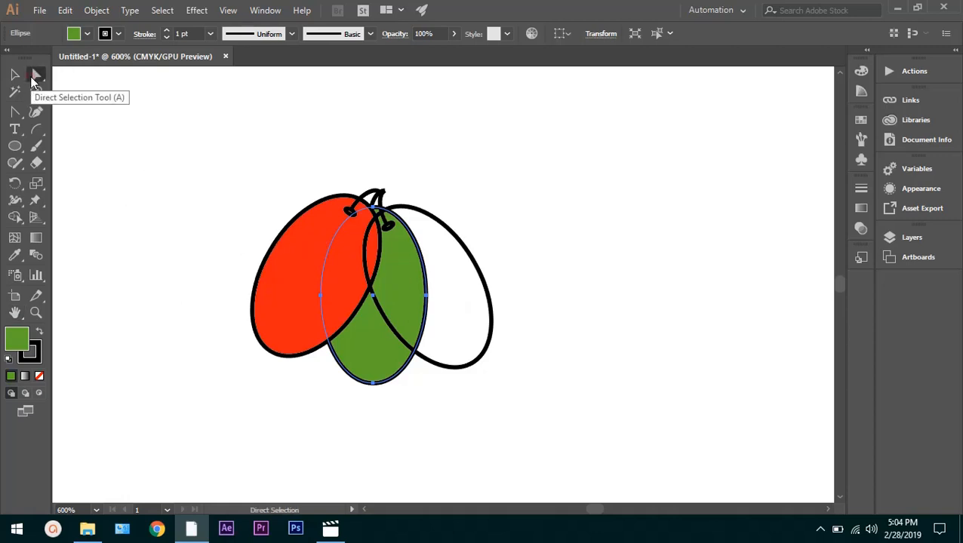
pyautogui.click(450, 309)
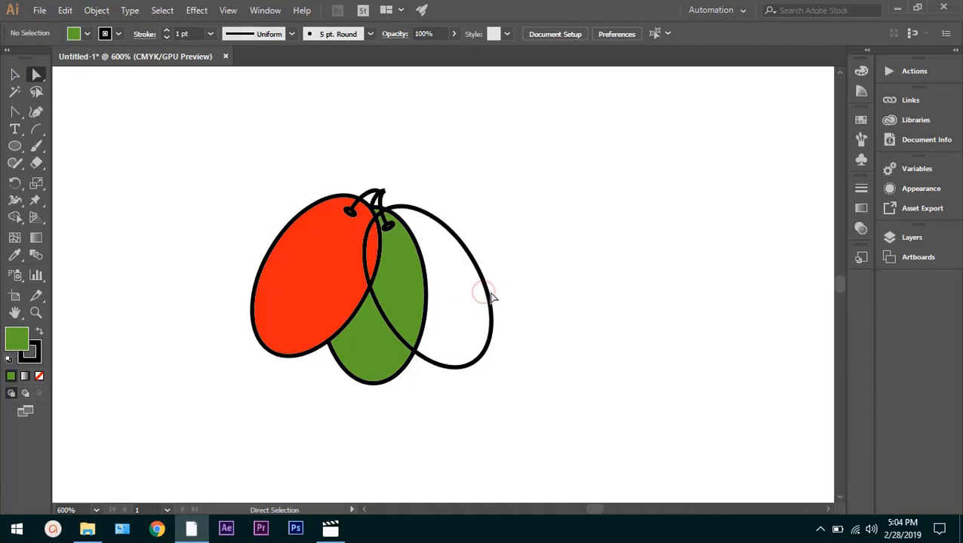
pyautogui.click(487, 296)
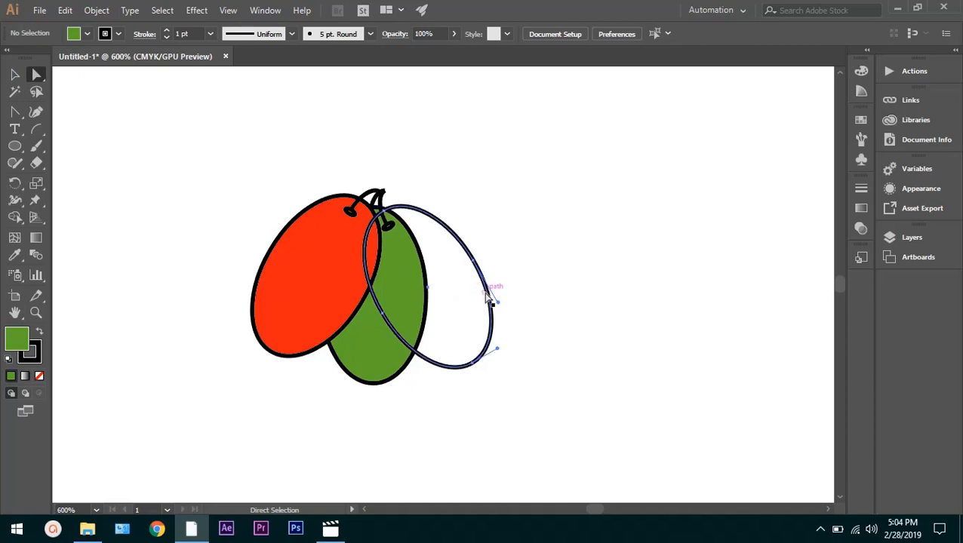
pyautogui.doubleClick(16, 334)
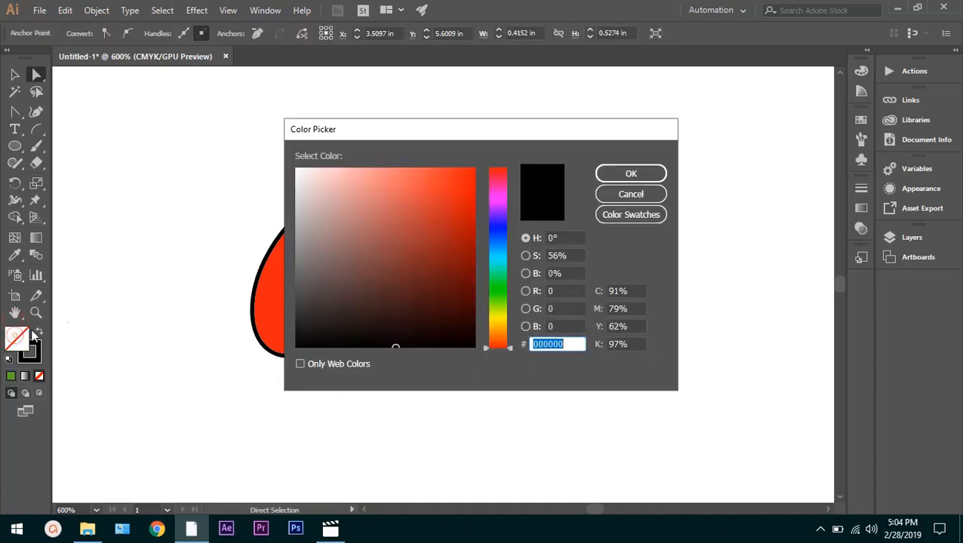
pyautogui.click(495, 228)
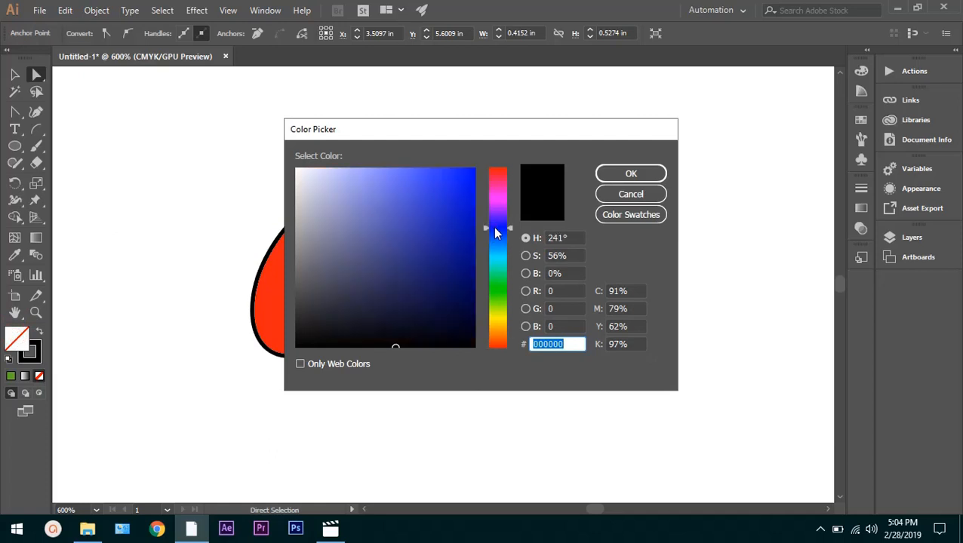
pyautogui.click(473, 168)
pyautogui.click(608, 175)
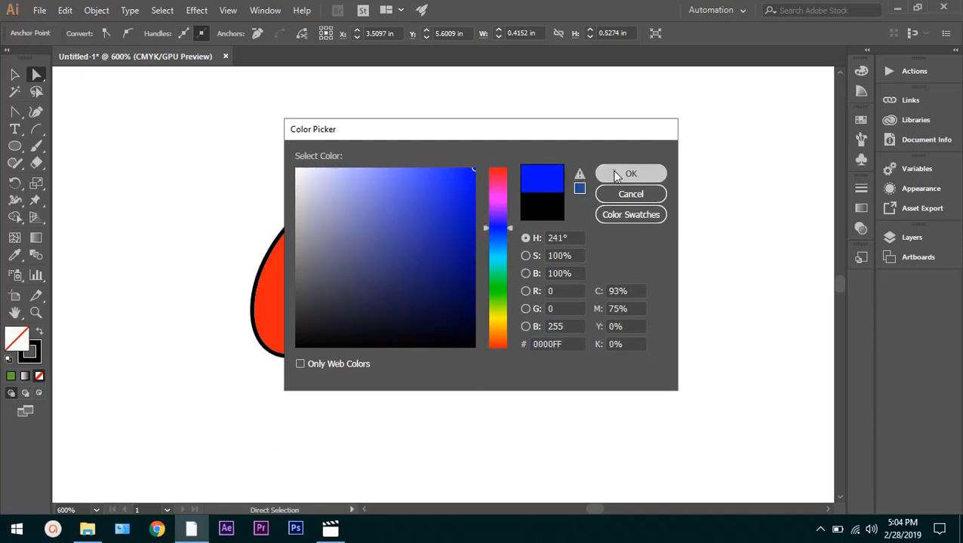
pyautogui.click(509, 253)
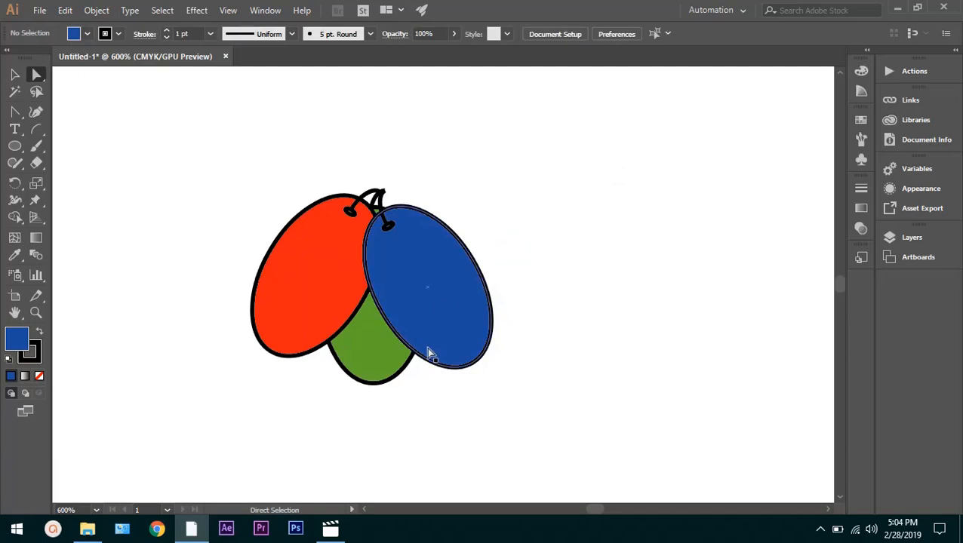
pyautogui.click(518, 448)
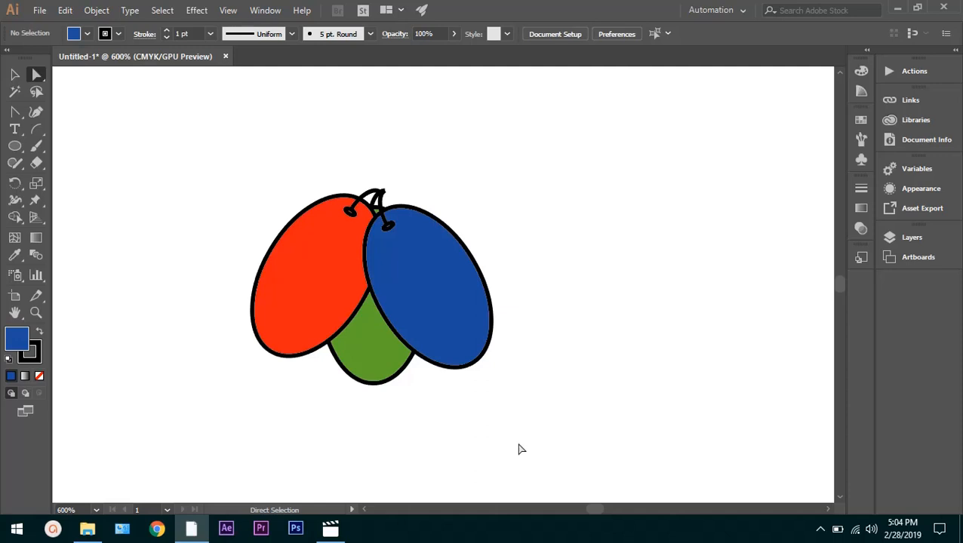
# Bring the green middle ellipse forward in the stacking order twice, one level each time
pyautogui.click(14, 74)
pyautogui.click(371, 353)
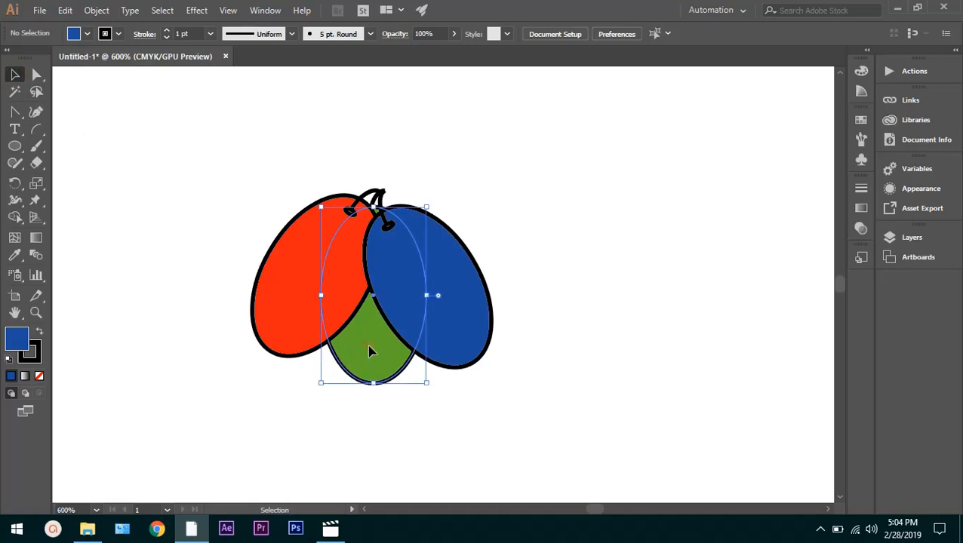
pyautogui.rightClick(369, 351)
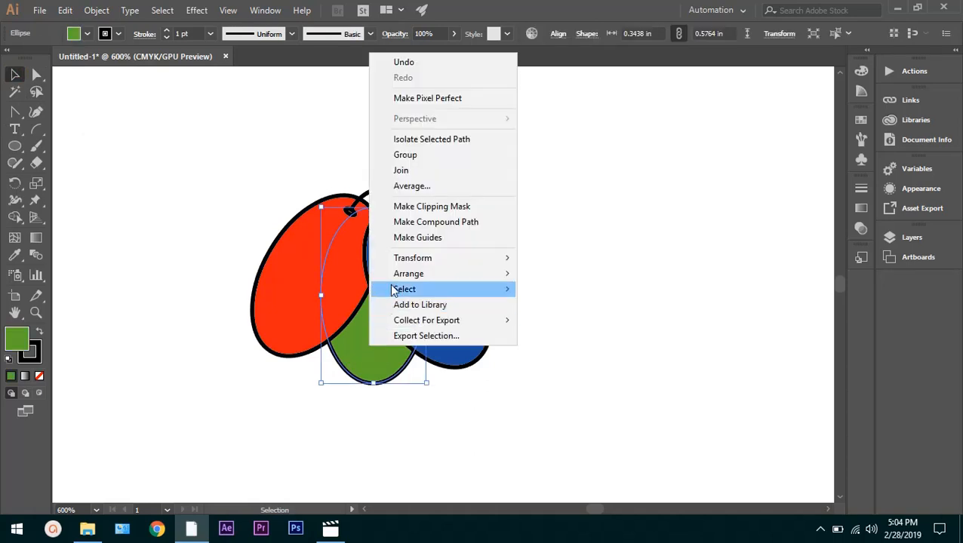
pyautogui.moveTo(411, 278)
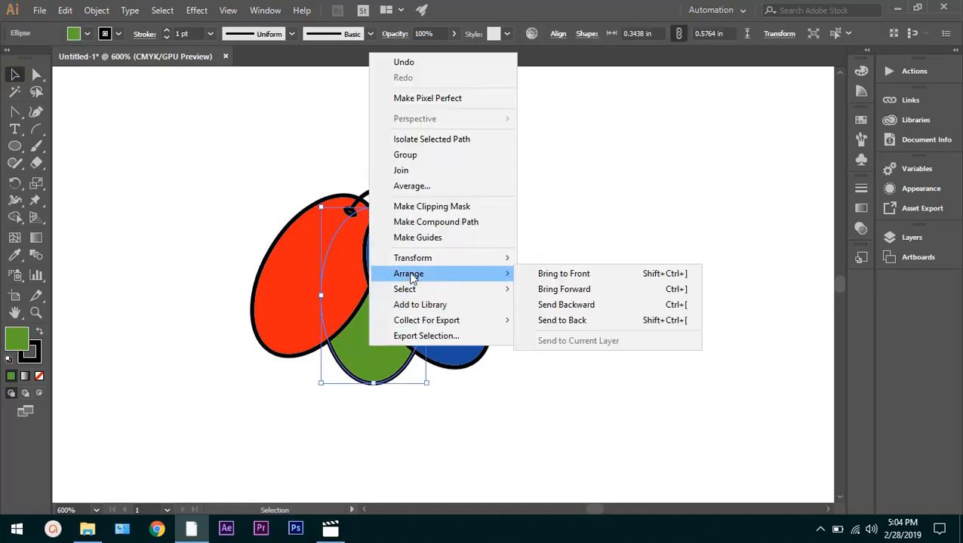
pyautogui.click(581, 293)
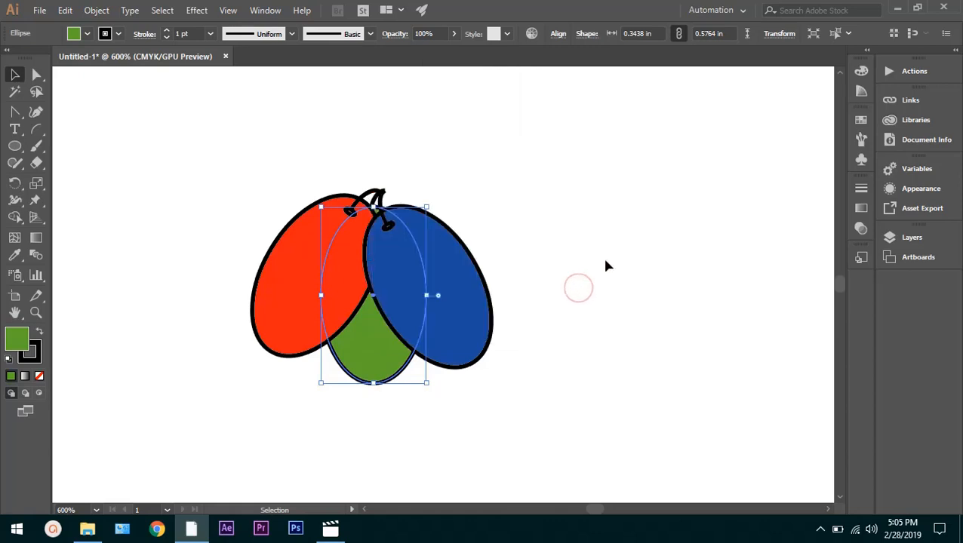
pyautogui.click(579, 308)
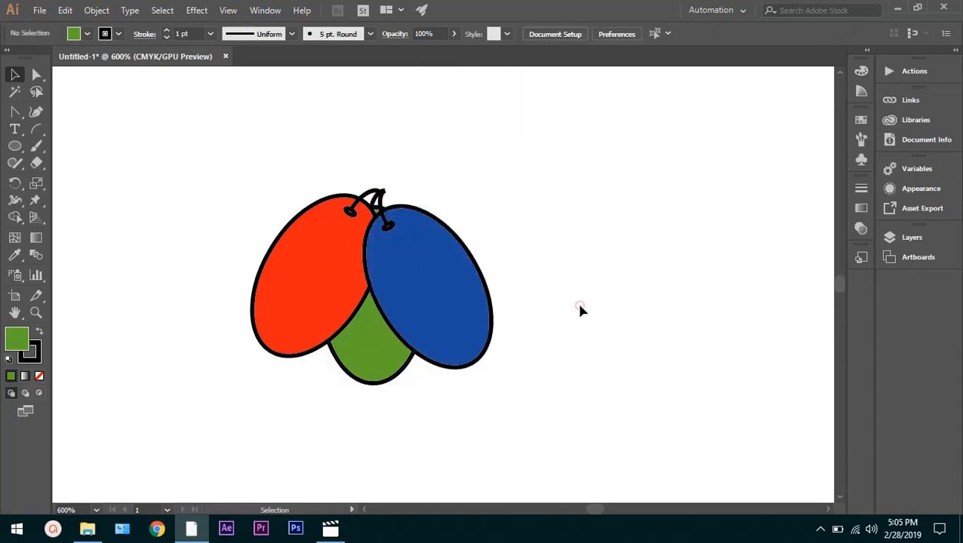
pyautogui.click(359, 360)
pyautogui.rightClick(358, 359)
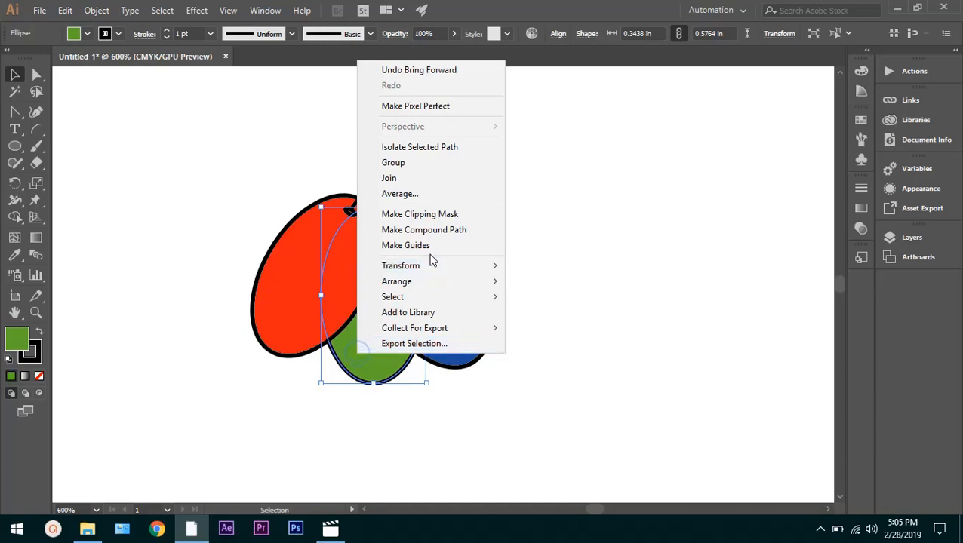
pyautogui.moveTo(445, 285)
pyautogui.click(543, 298)
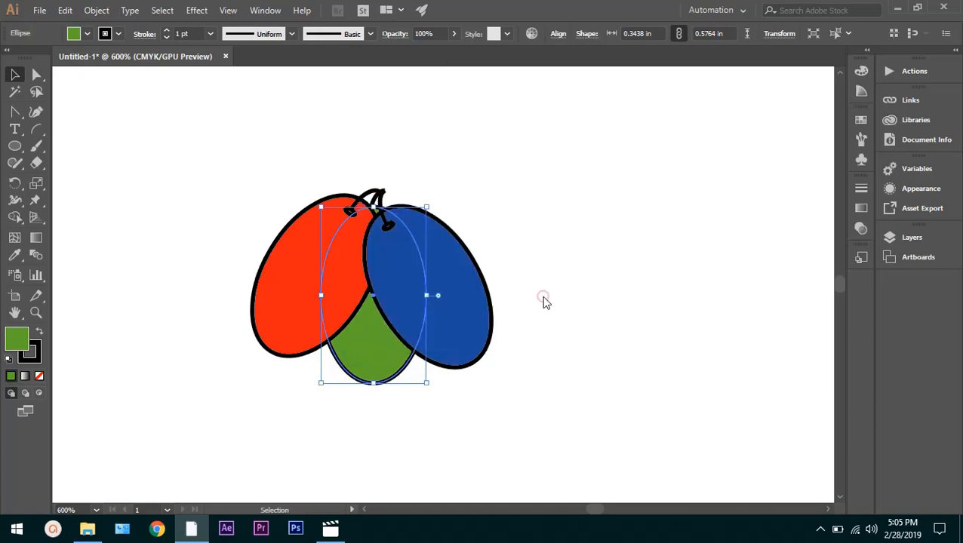
pyautogui.click(506, 443)
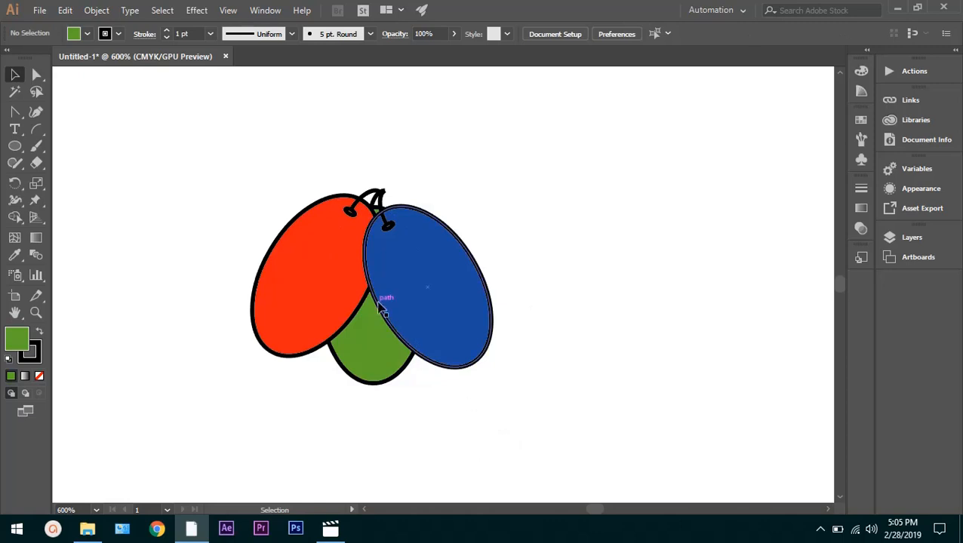
# Bring the green middle ellipse to the front of the stacking order, undoing and redoing the change to compare
pyautogui.click(378, 349)
pyautogui.rightClick(378, 349)
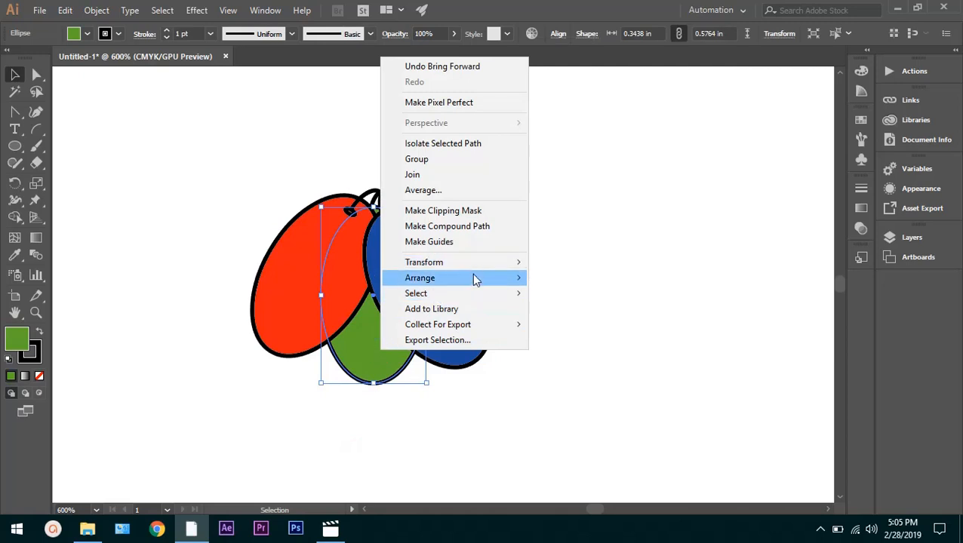
pyautogui.moveTo(471, 277)
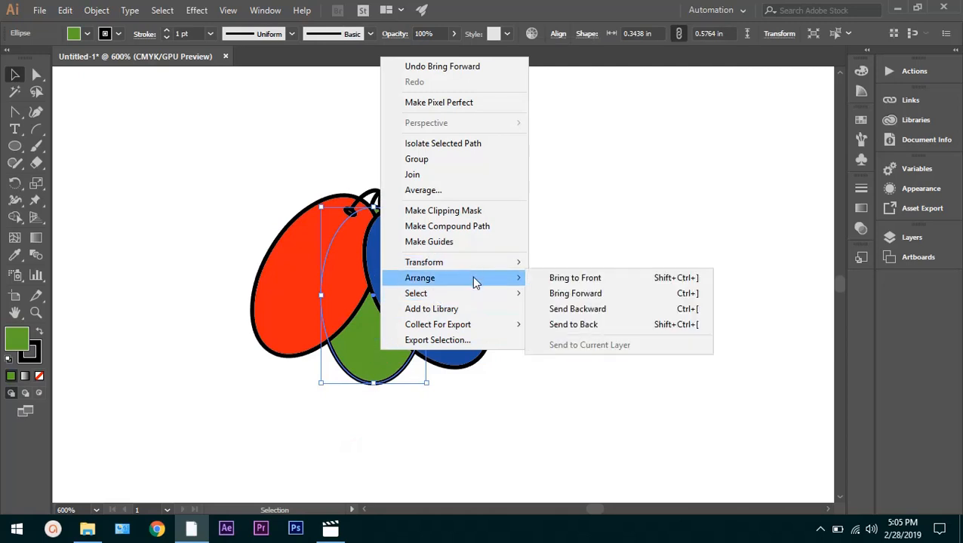
pyautogui.click(574, 278)
pyautogui.click(612, 268)
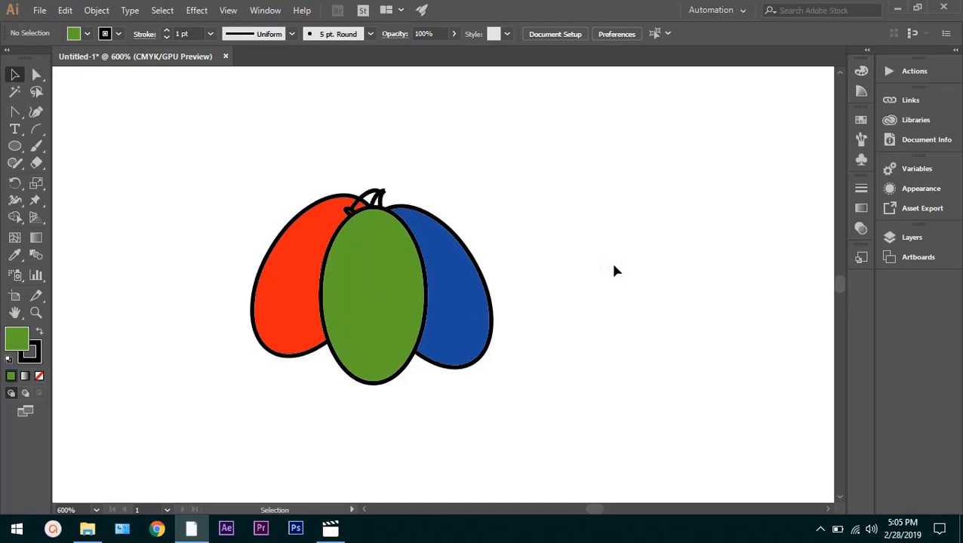
pyautogui.hotkey('ctrl', 'z')
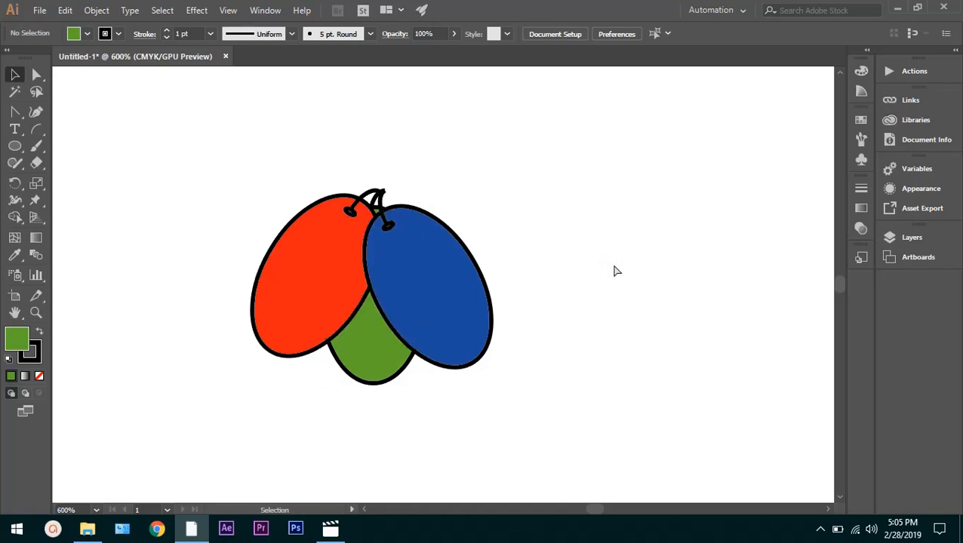
pyautogui.hotkey('ctrl', 'shift', 'z')
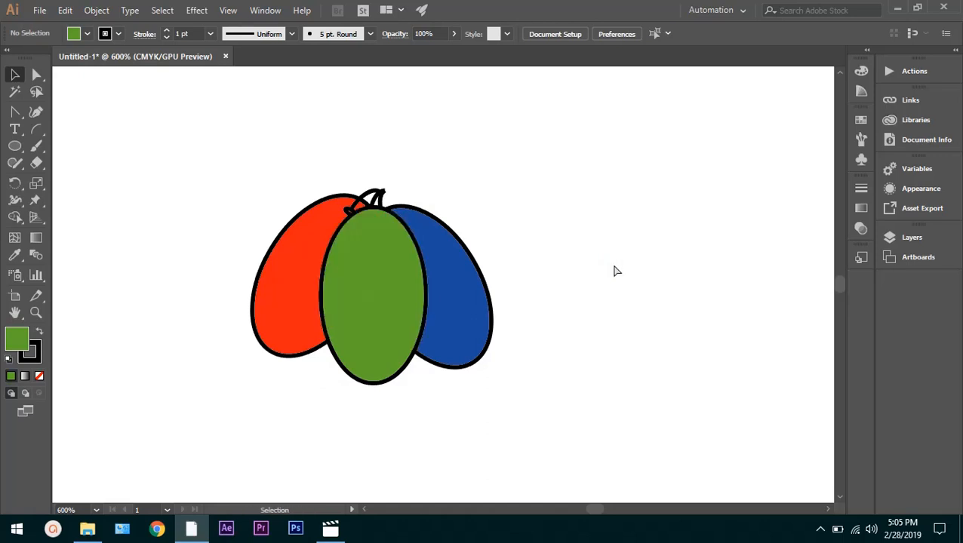
# Send the green middle ellipse backward one level in the stacking order
pyautogui.click(378, 347)
pyautogui.rightClick(378, 348)
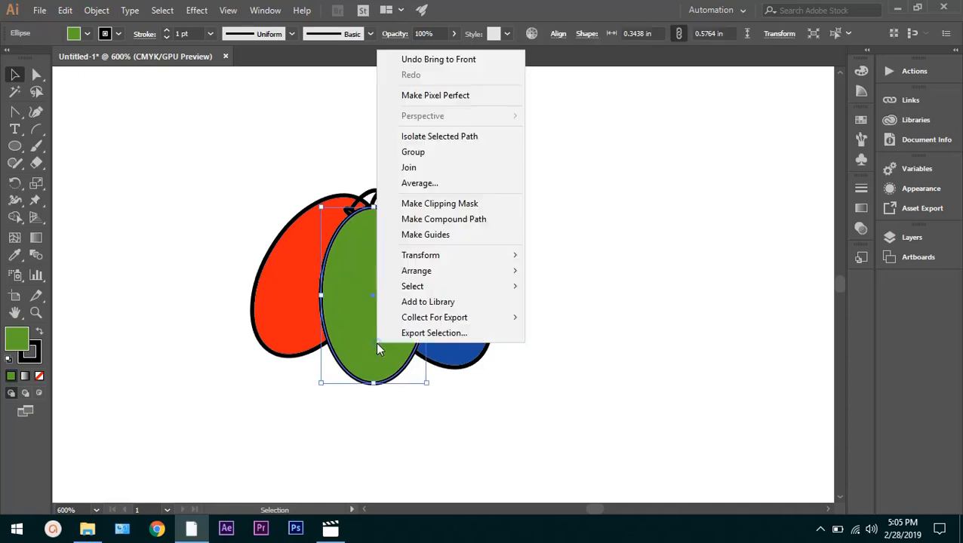
pyautogui.moveTo(443, 273)
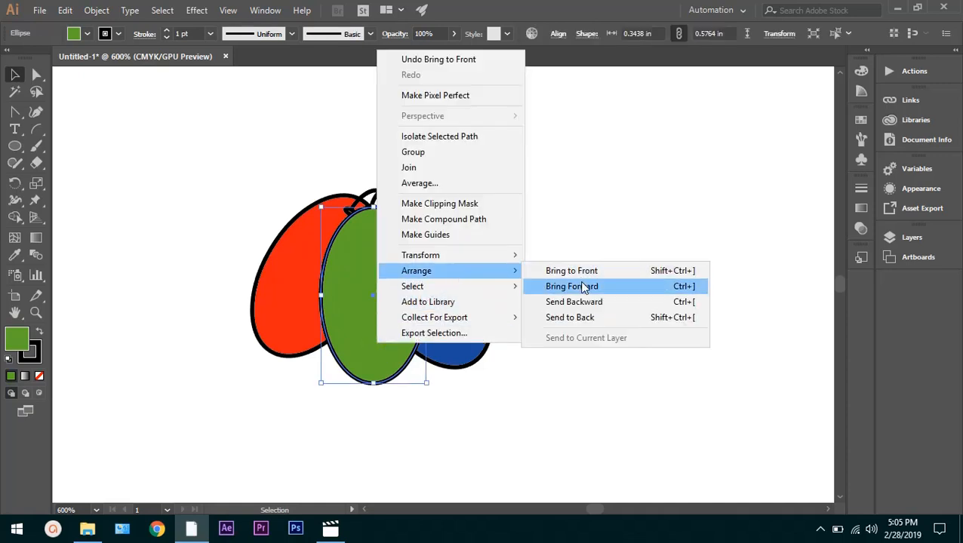
pyautogui.click(580, 305)
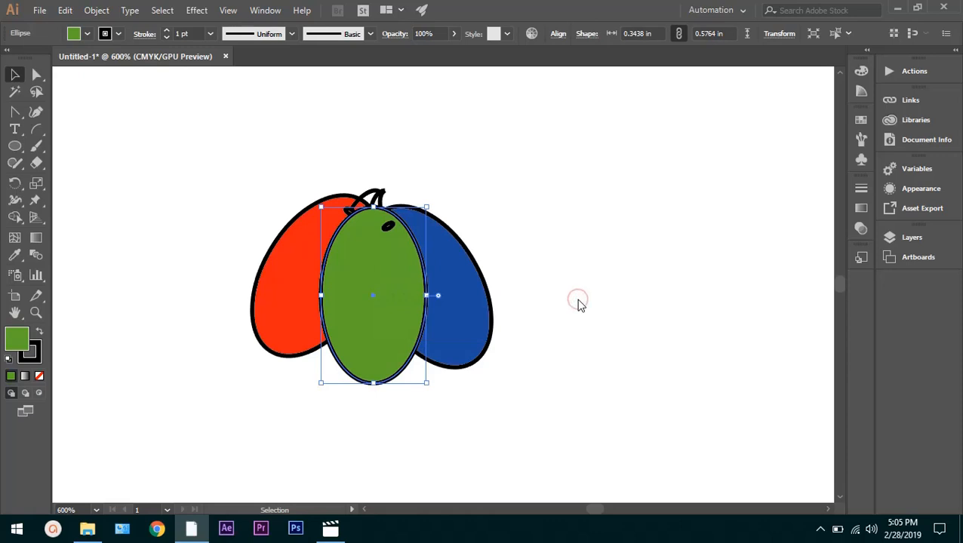
# Send the green middle ellipse to the back, behind the red and blue ellipses and all the stems
pyautogui.rightClick(384, 323)
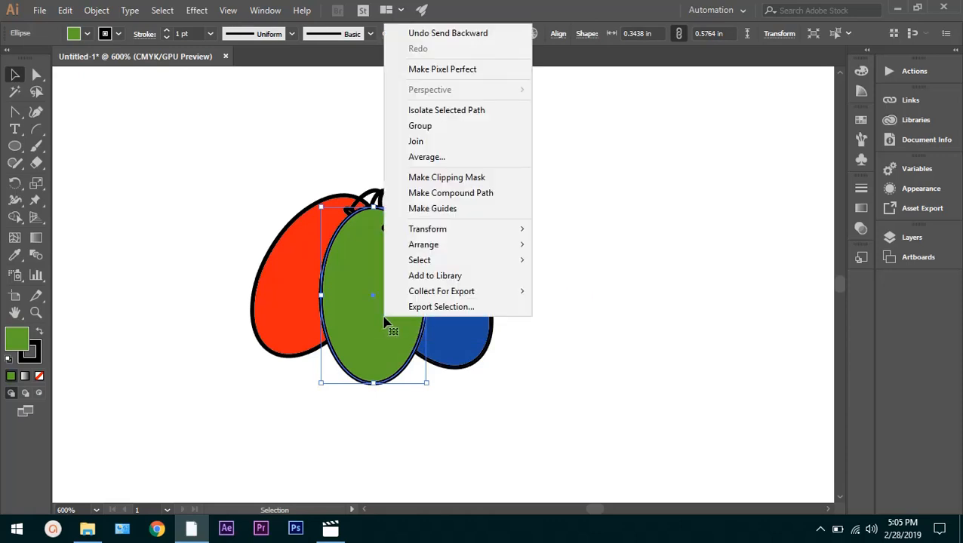
pyautogui.moveTo(489, 248)
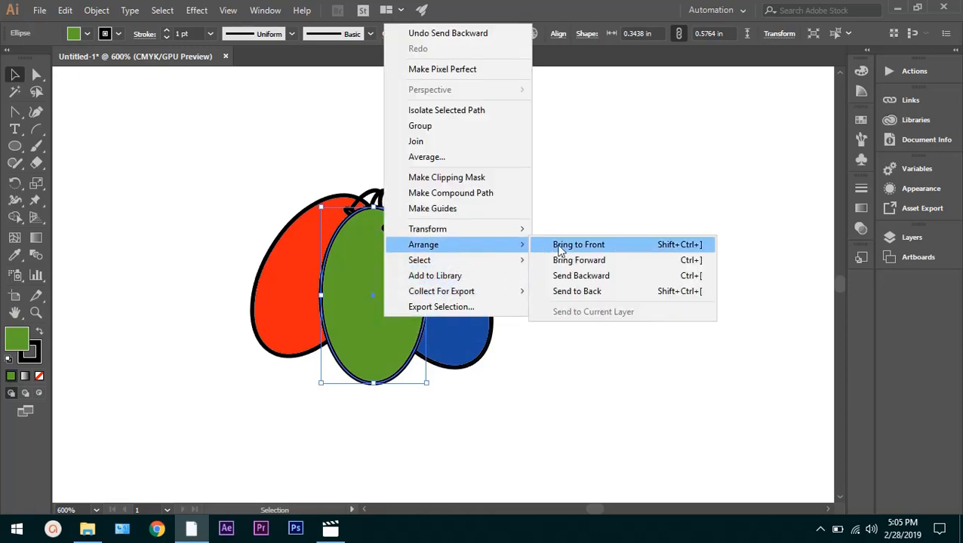
pyautogui.click(570, 293)
pyautogui.click(610, 297)
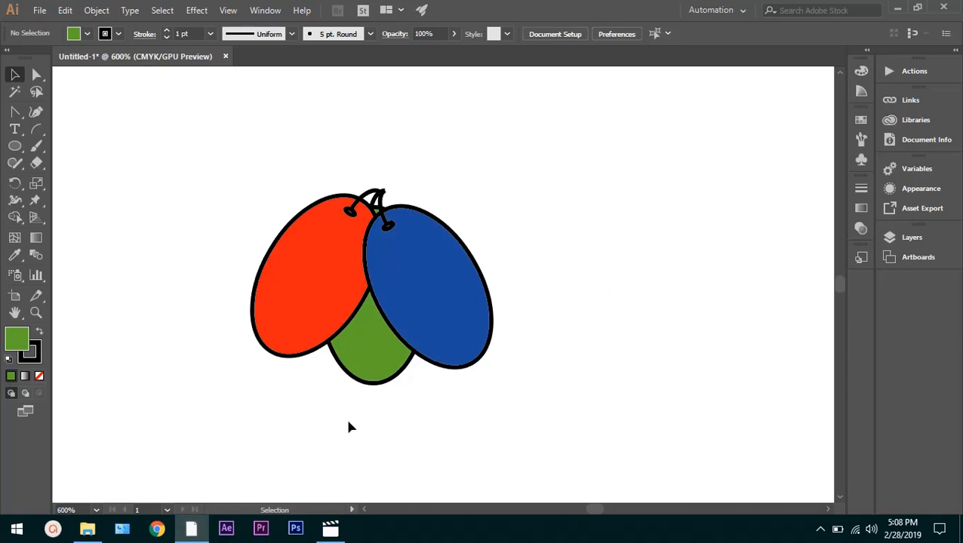
pyautogui.rightClick(352, 357)
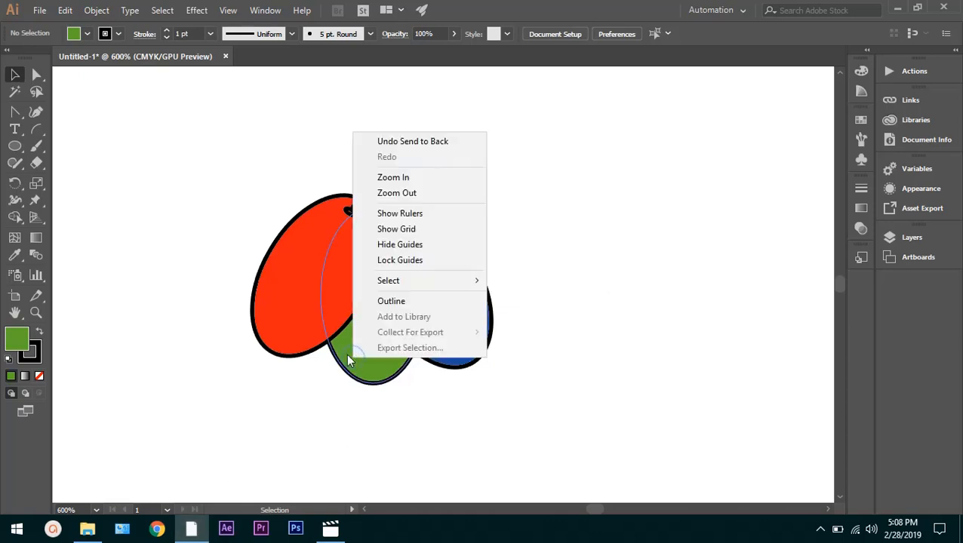
pyautogui.doubleClick(351, 363)
pyautogui.rightClick(352, 365)
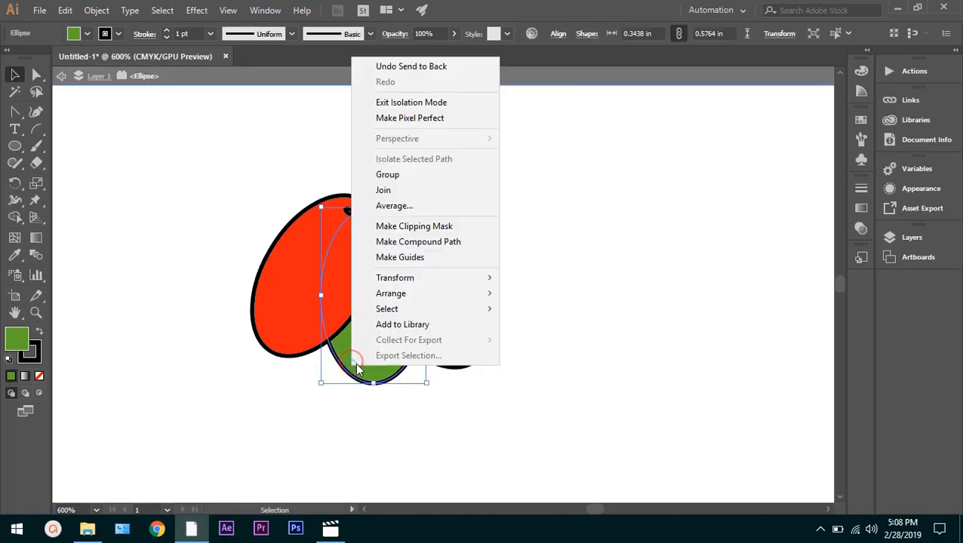
pyautogui.moveTo(446, 300)
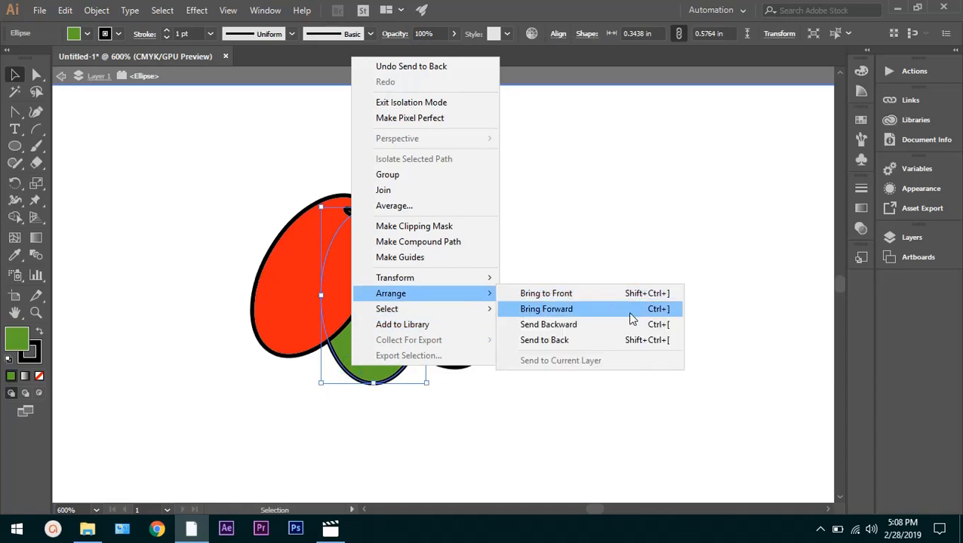
pyautogui.click(669, 193)
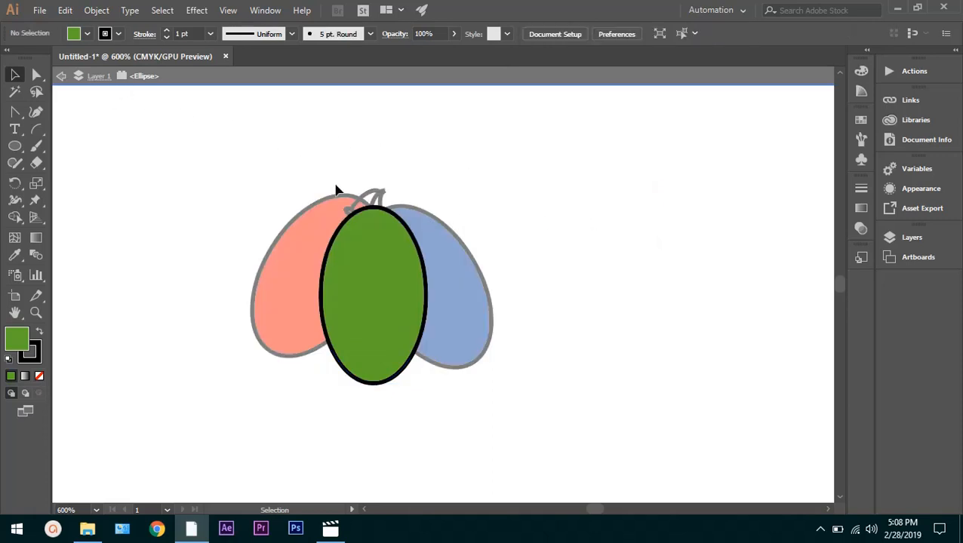
pyautogui.click(544, 251)
pyautogui.doubleClick(138, 228)
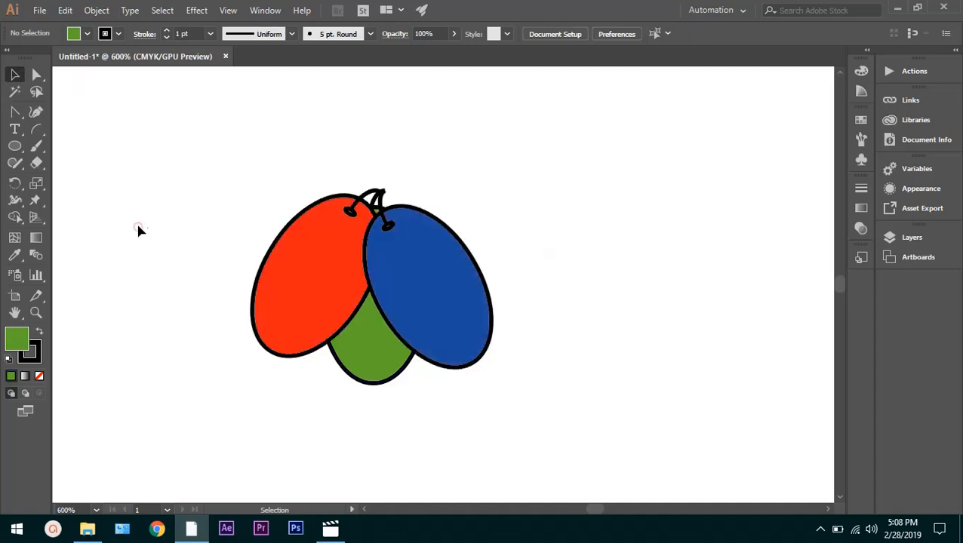